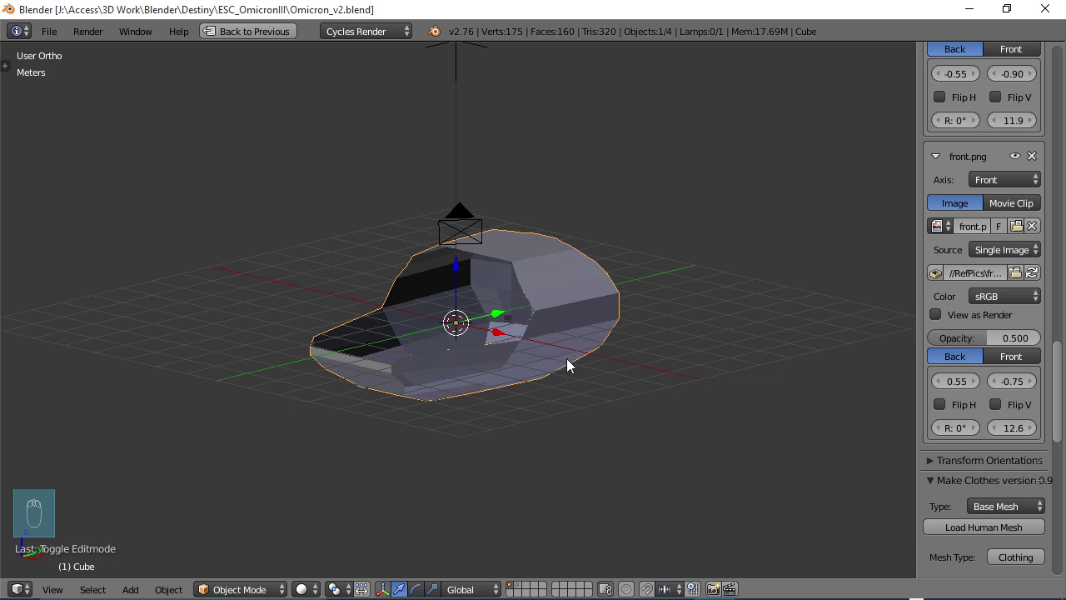
# Add a mesh cube and move it along X onto the +X side pod in the top view reference.
pyautogui.moveTo(528, 410); pyautogui.dragTo(566, 381, button='middle')
pyautogui.moveTo(502, 368); pyautogui.dragTo(512, 395, button='middle')
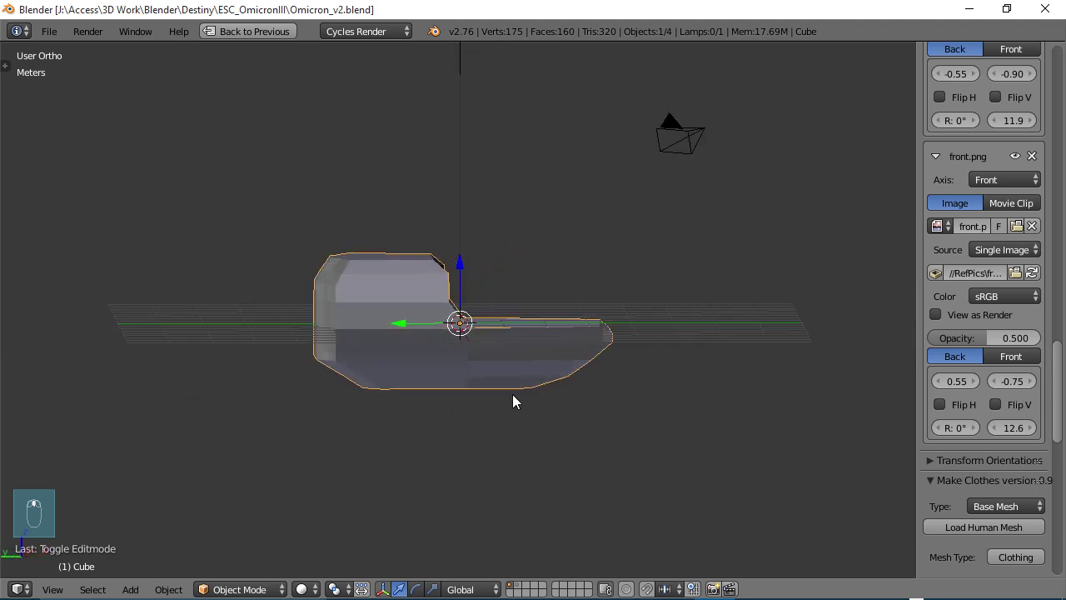
pyautogui.moveTo(487, 361); pyautogui.dragTo(439, 374, button='middle')
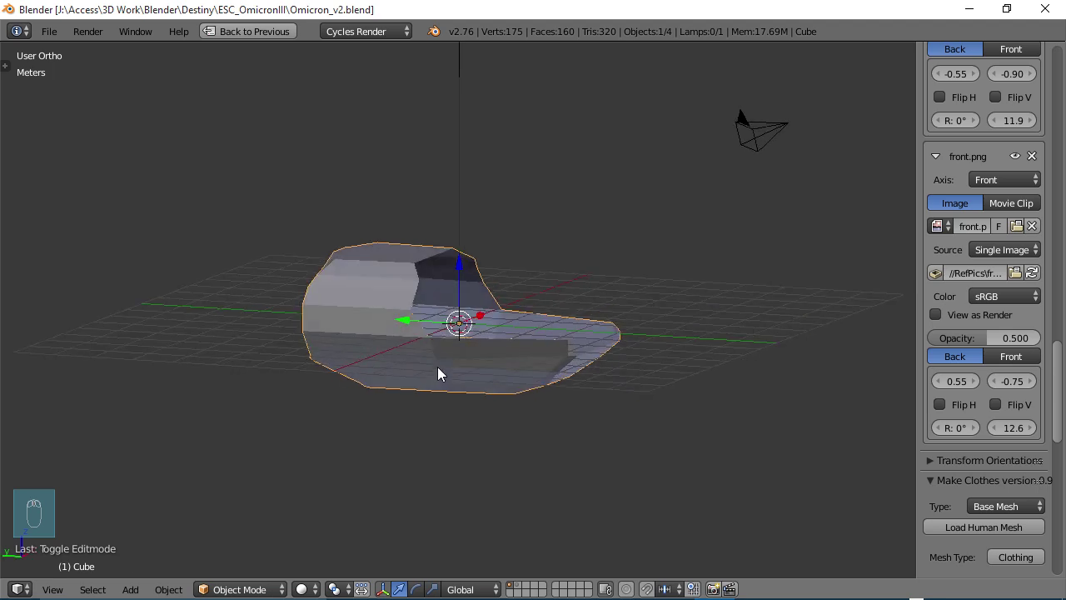
pyautogui.press('KP_7')
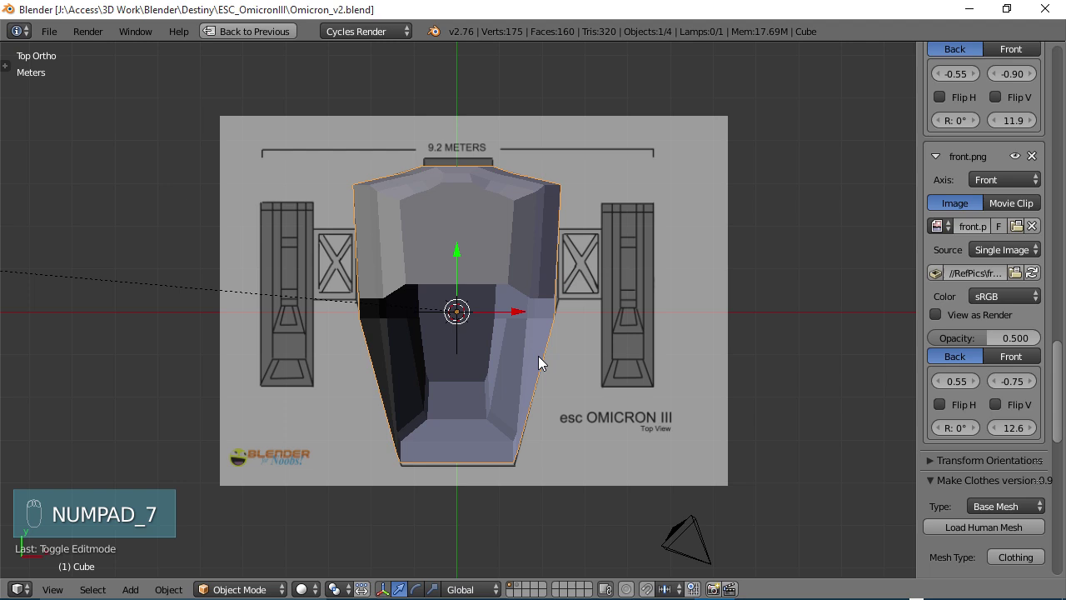
pyautogui.keyDown('shift'); pyautogui.moveTo(587, 329); pyautogui.dragTo(480, 339, button='middle'); pyautogui.keyUp('shift')
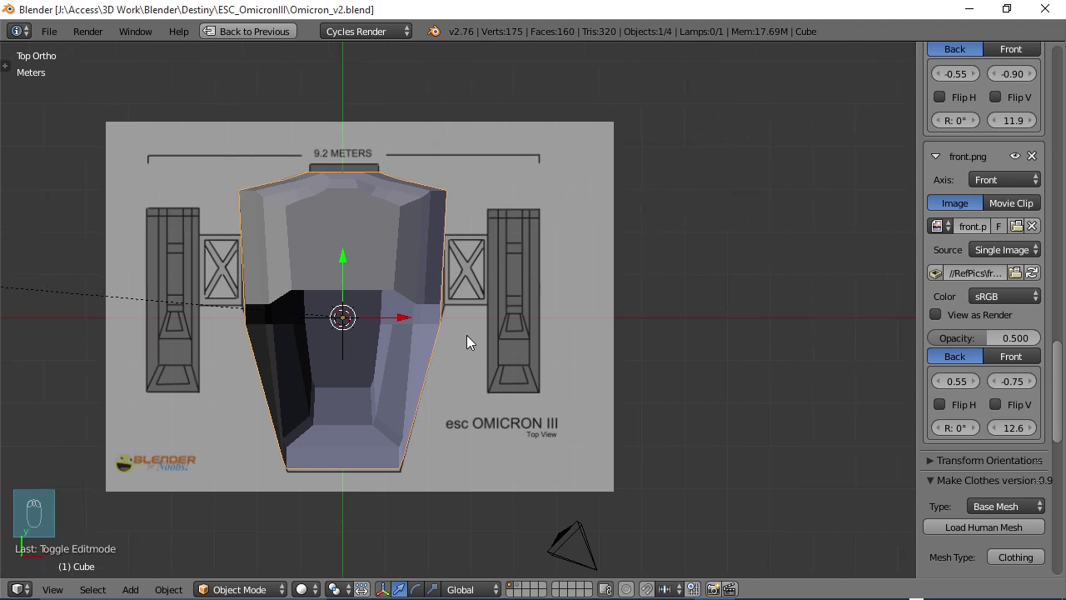
pyautogui.hotkey('shift', 'a')
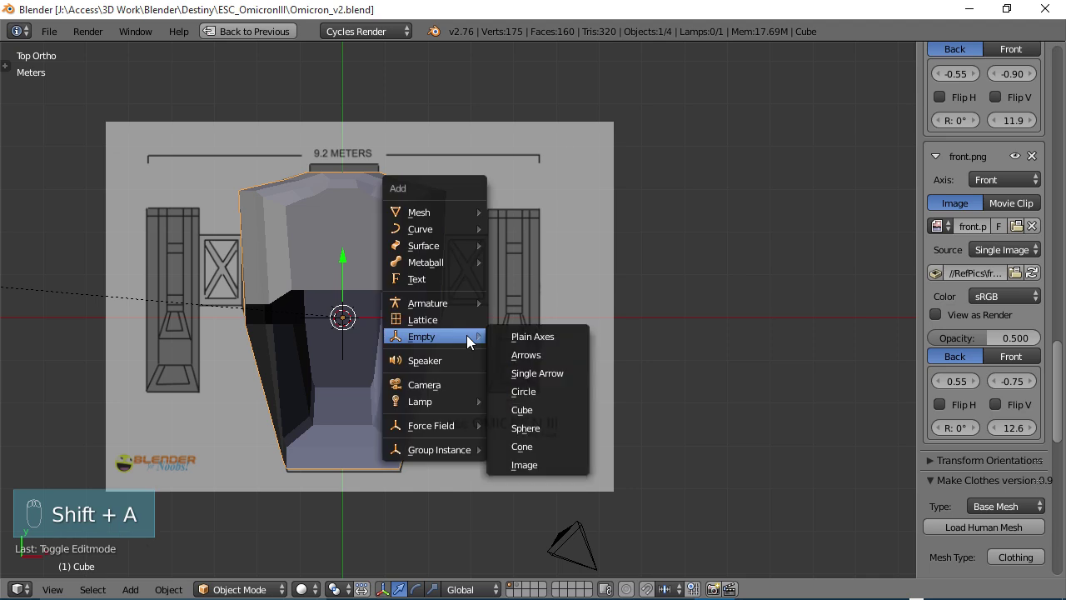
pyautogui.moveTo(457, 210)
pyautogui.click(517, 228)
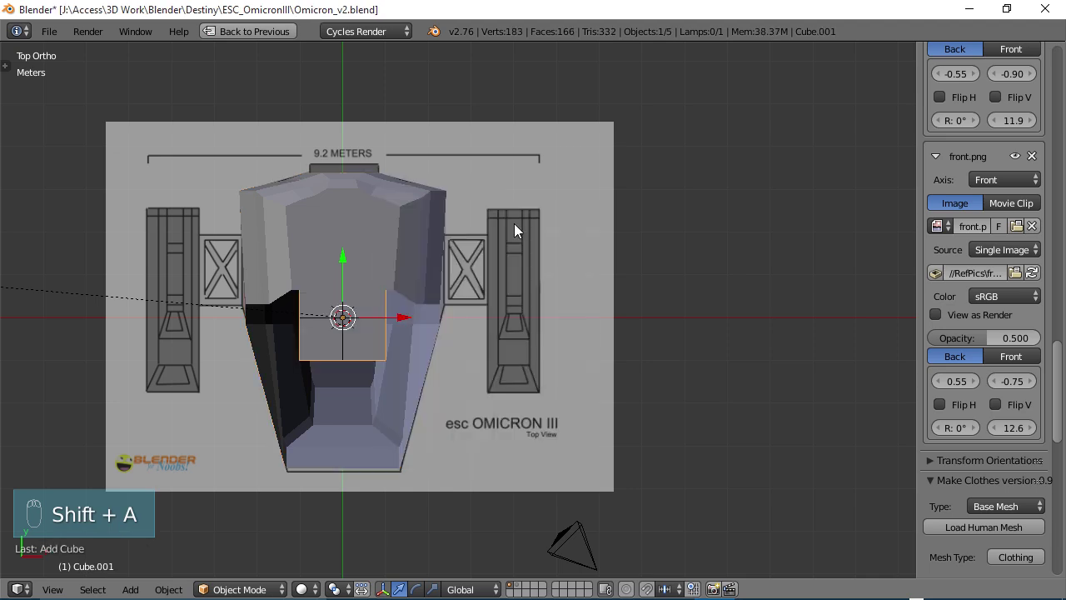
pyautogui.moveTo(402, 315); pyautogui.dragTo(574, 315)
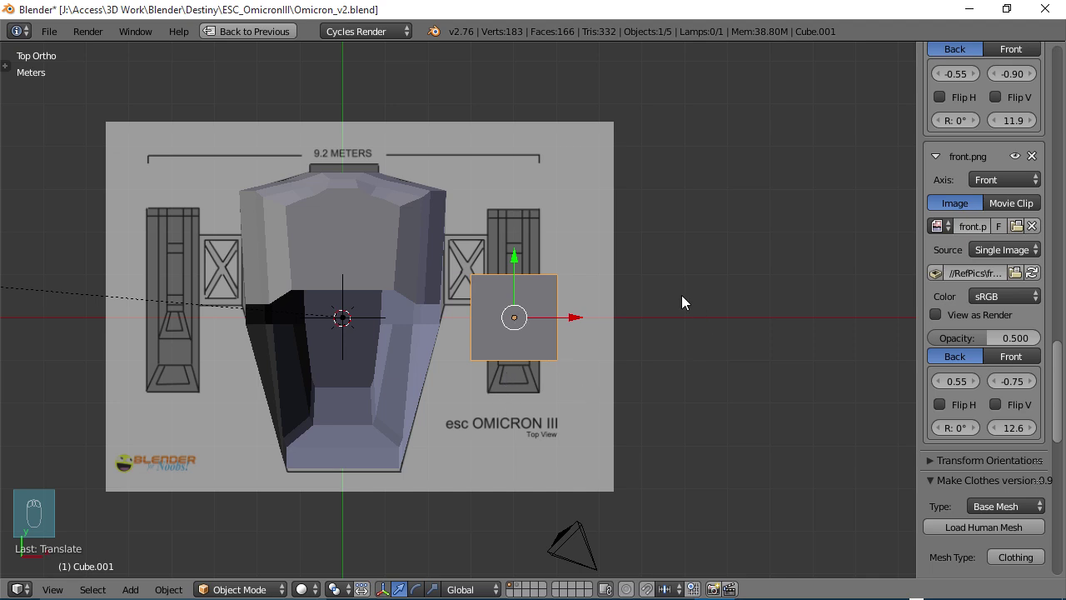
# Restore the multi-view layout and save the scene as a new file named Omicron_v3.blend.
pyautogui.hotkey('ctrl', 'Up')
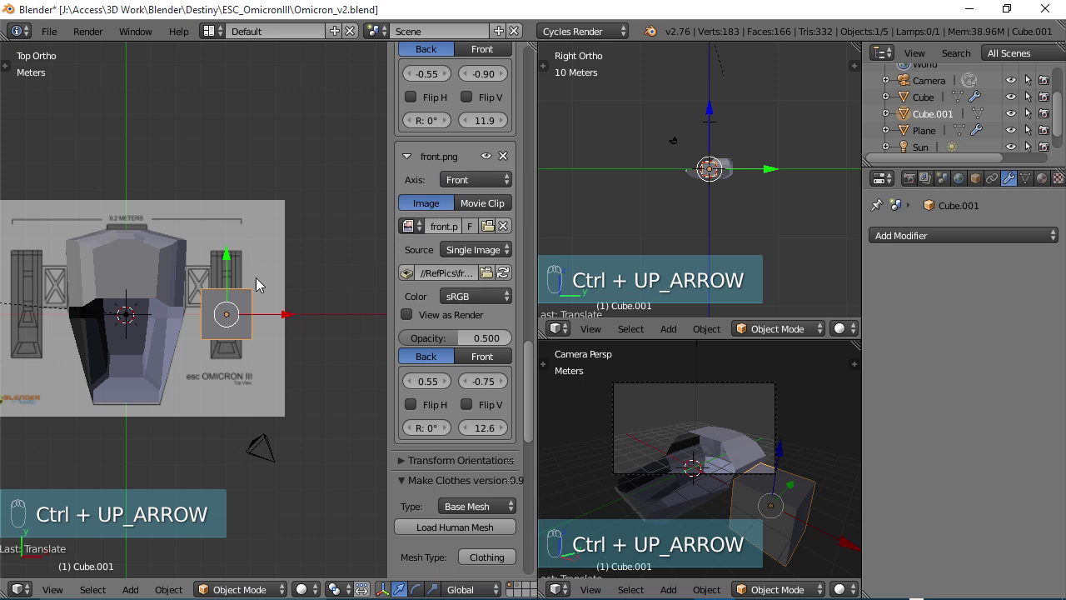
pyautogui.keyDown('shift'); pyautogui.moveTo(256, 336); pyautogui.dragTo(323, 339, button='middle'); pyautogui.keyUp('shift')
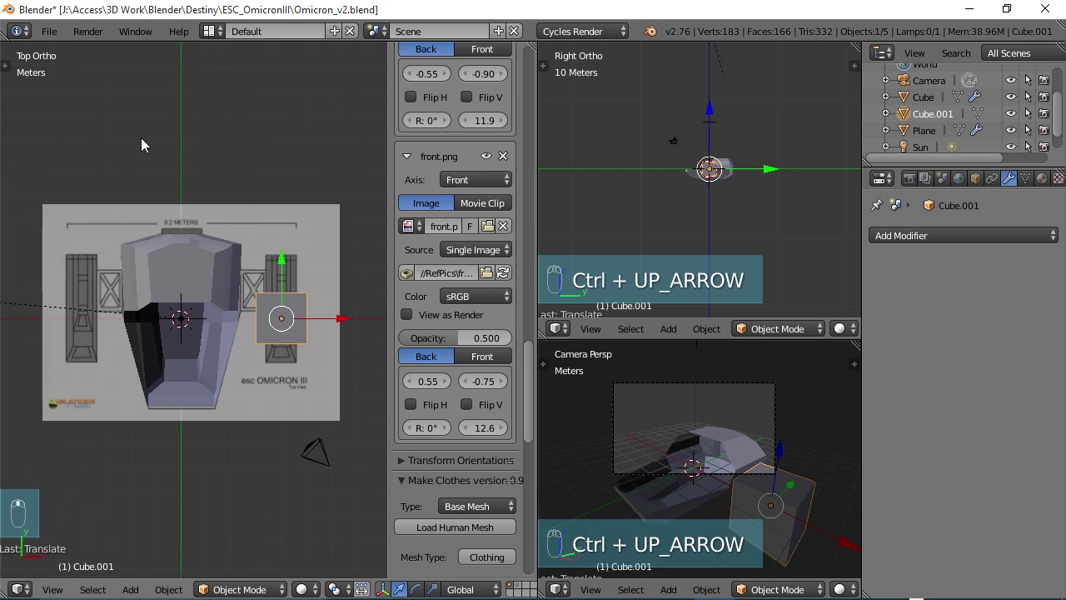
pyautogui.click(49, 33)
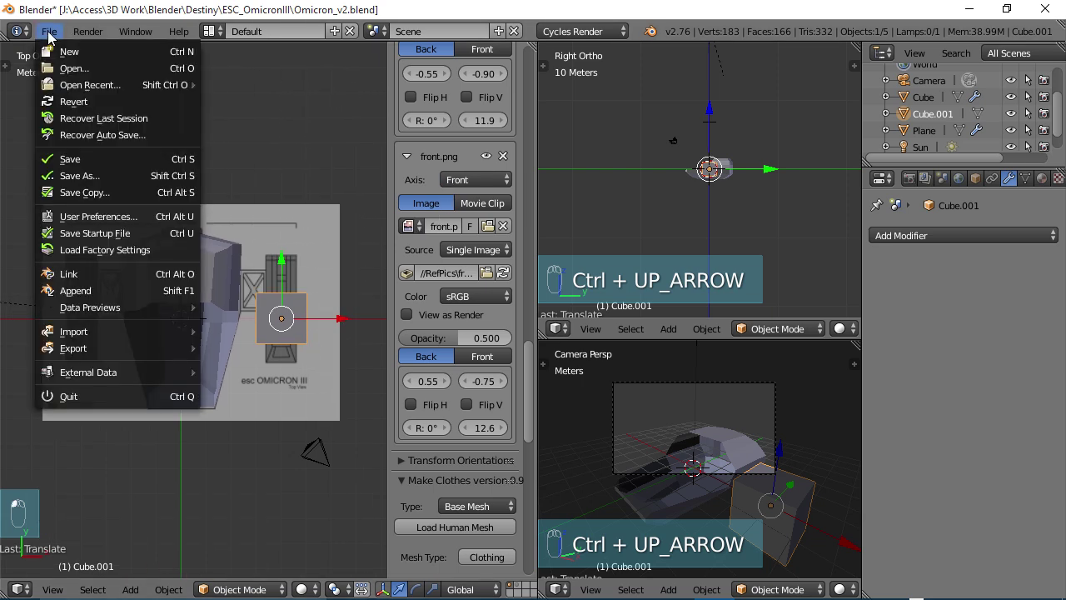
pyautogui.click(80, 176)
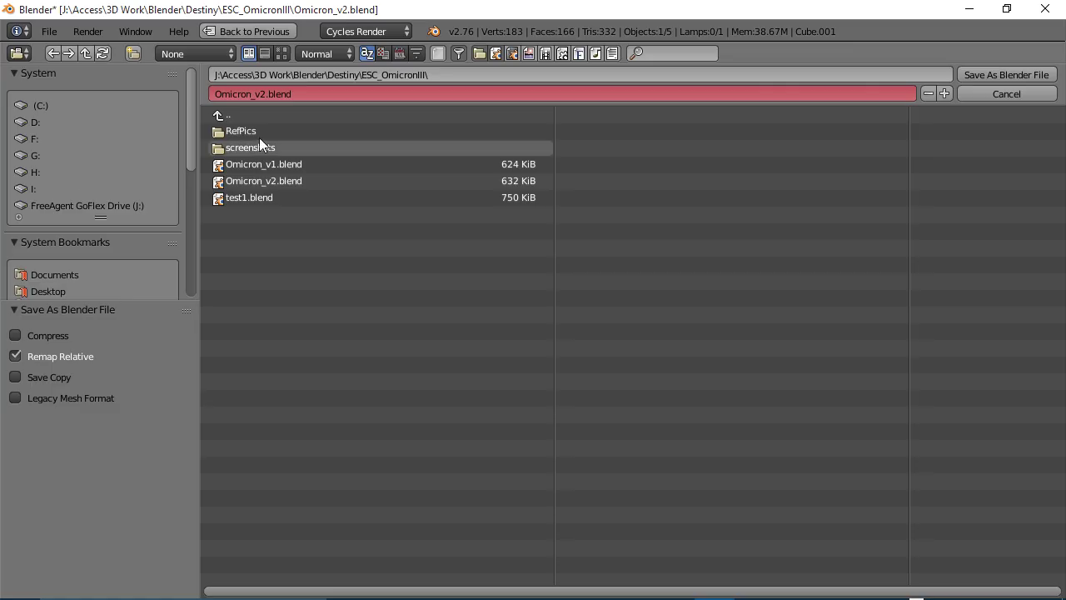
pyautogui.click(258, 93)
pyautogui.click(259, 93)
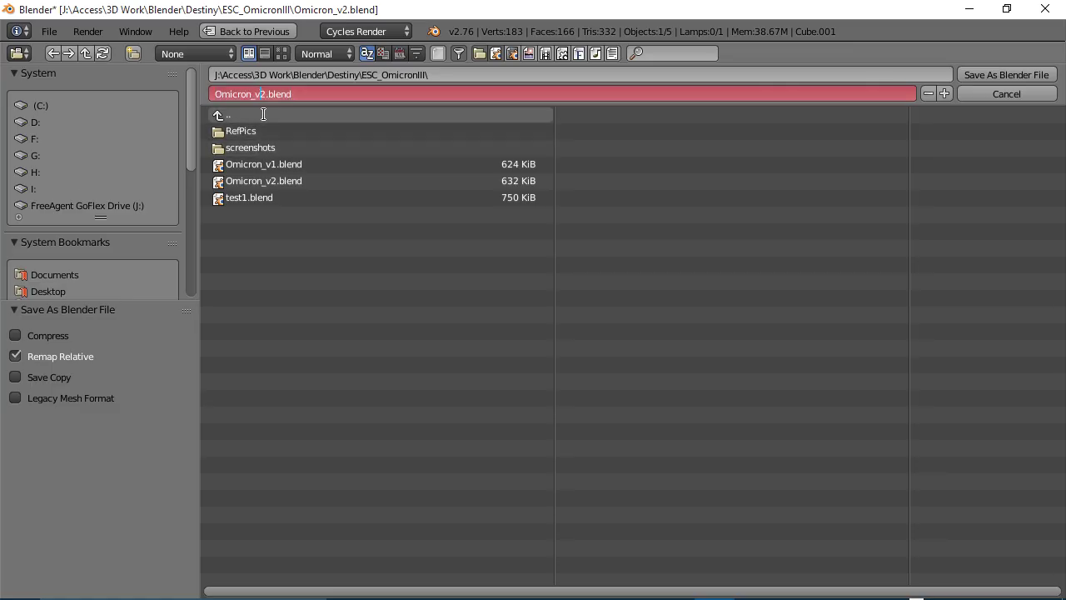
pyautogui.press('Delete')
pyautogui.write('3')
pyautogui.press('Return')
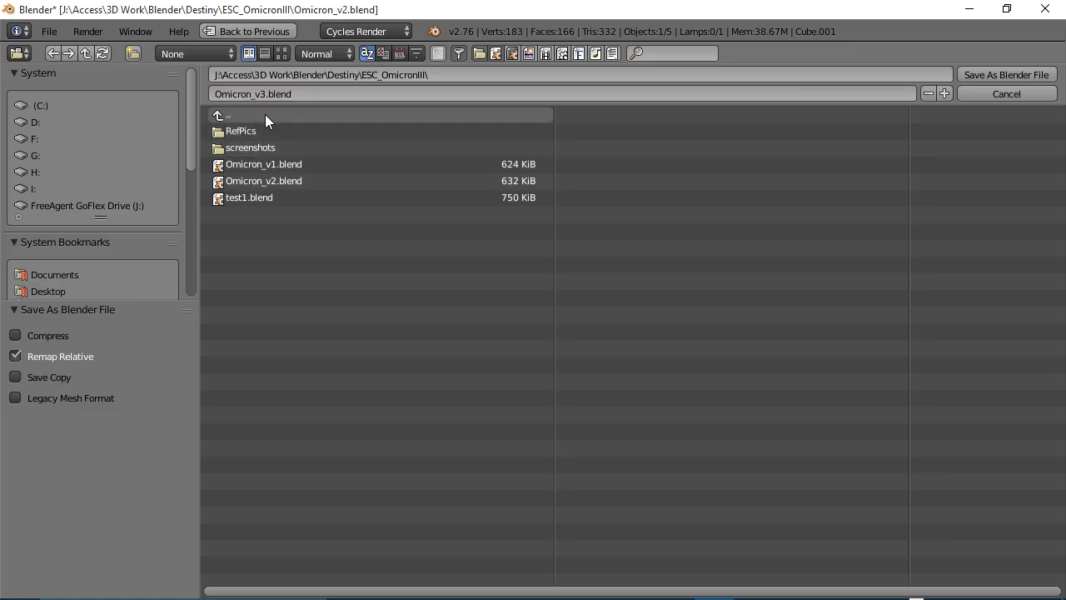
pyautogui.click(1000, 74)
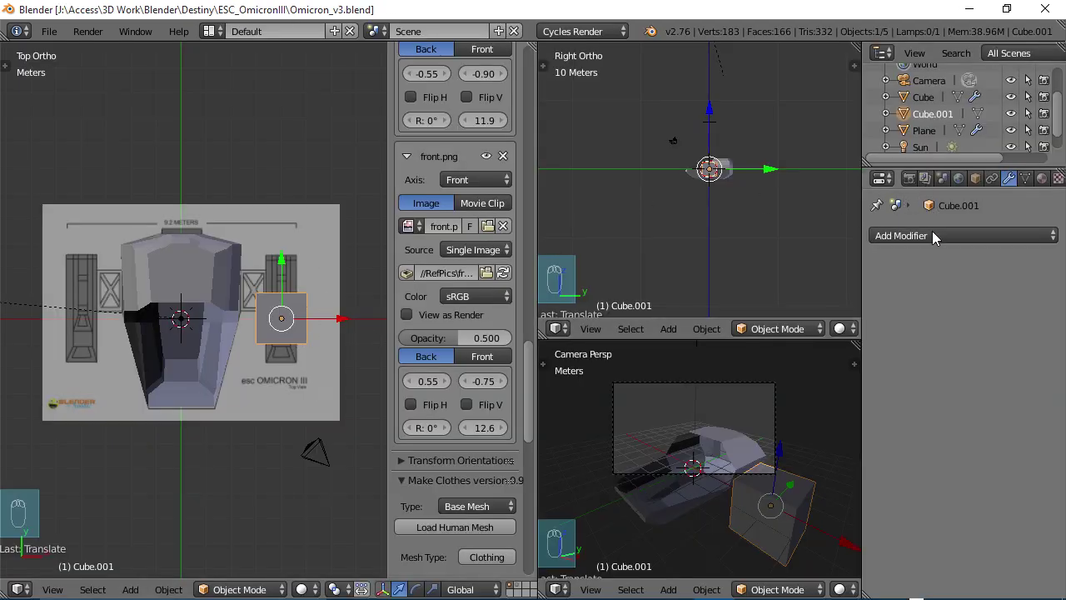
# Give the new cube a Mirror modifier on the X axis with empty_mirror as its mirror object.
pyautogui.click(909, 234)
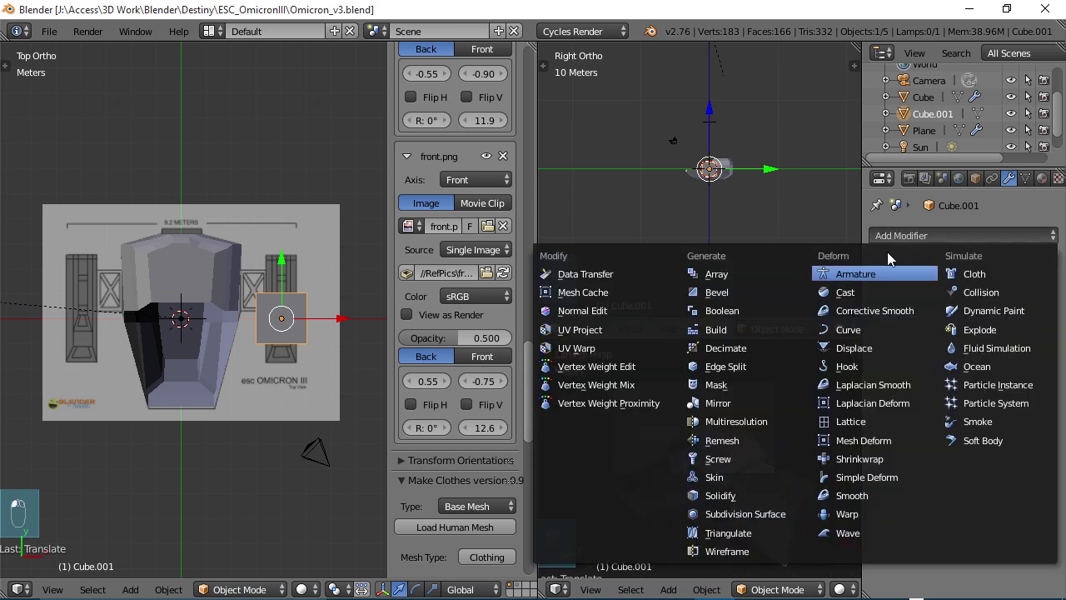
pyautogui.click(725, 404)
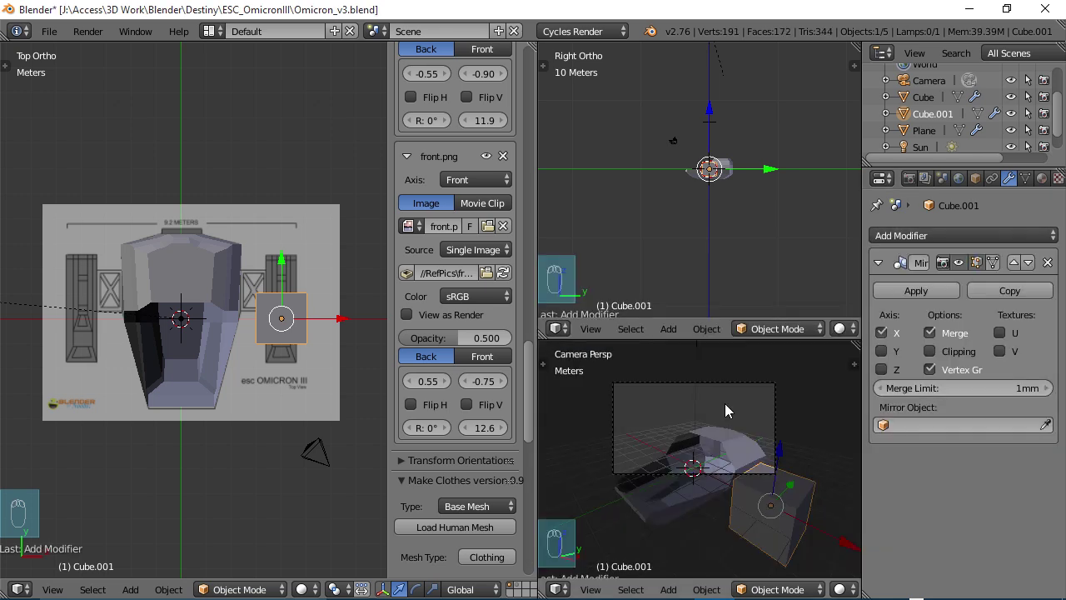
pyautogui.click(881, 425)
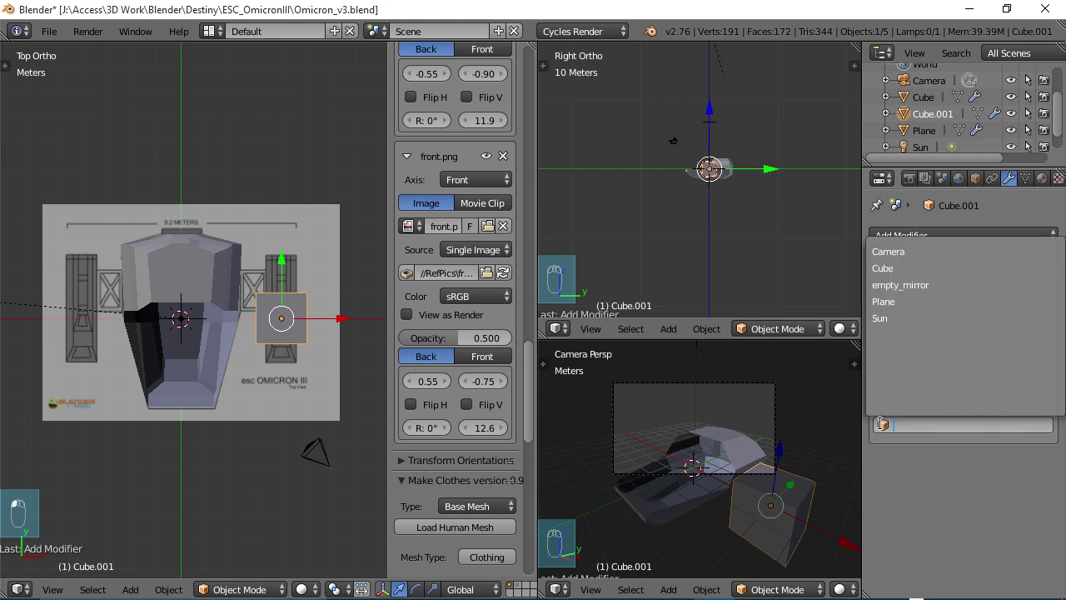
pyautogui.click(891, 289)
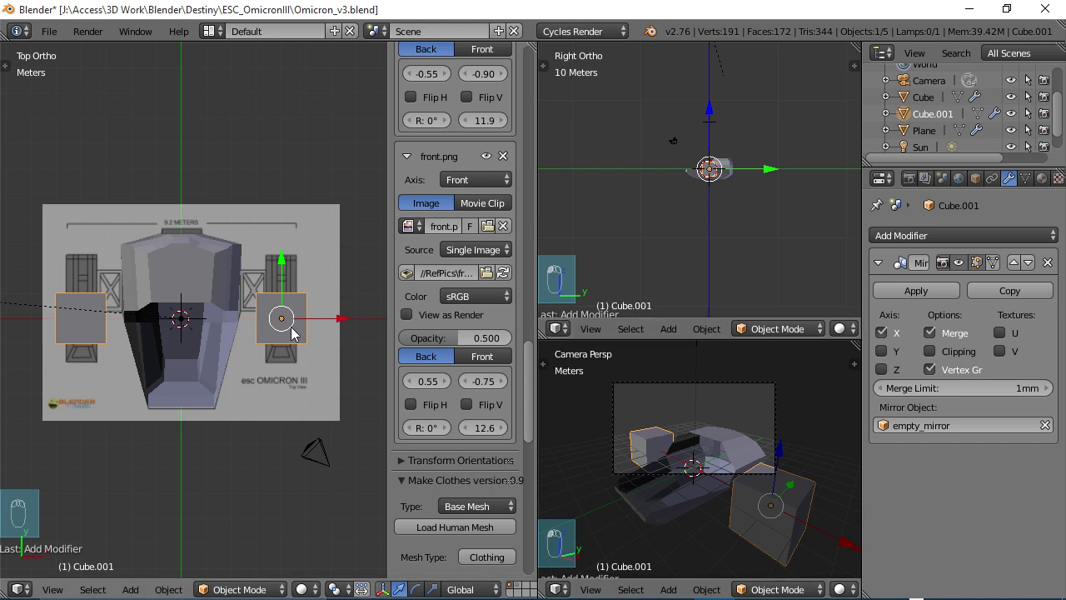
# Maximize the top view without its properties sidebar and stretch the cube along Y to roughly the pod's length.
pyautogui.hotkey('ctrl', 'Up')
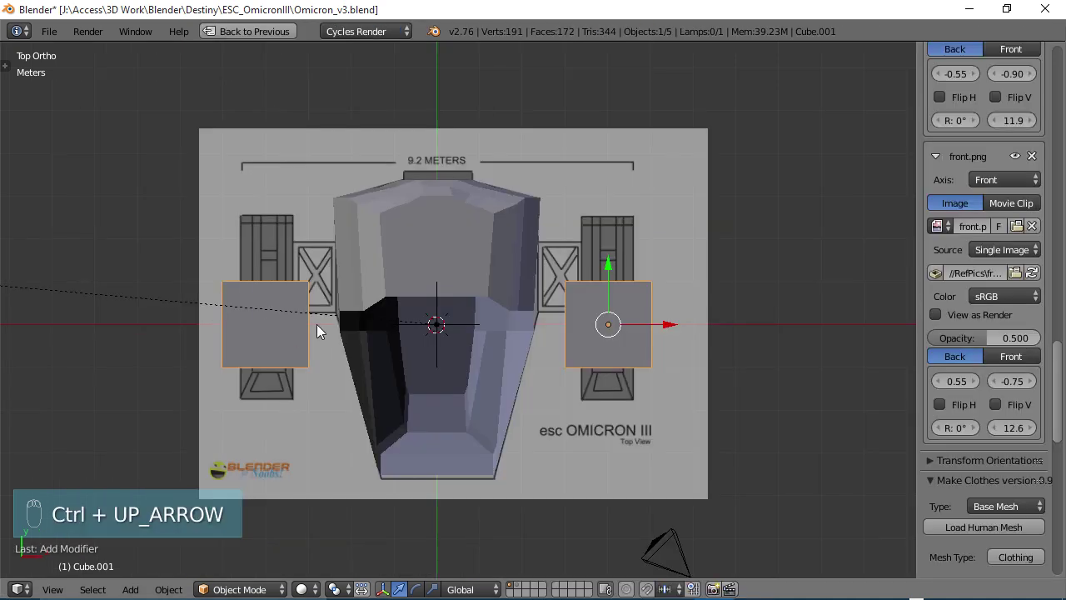
pyautogui.press('n')
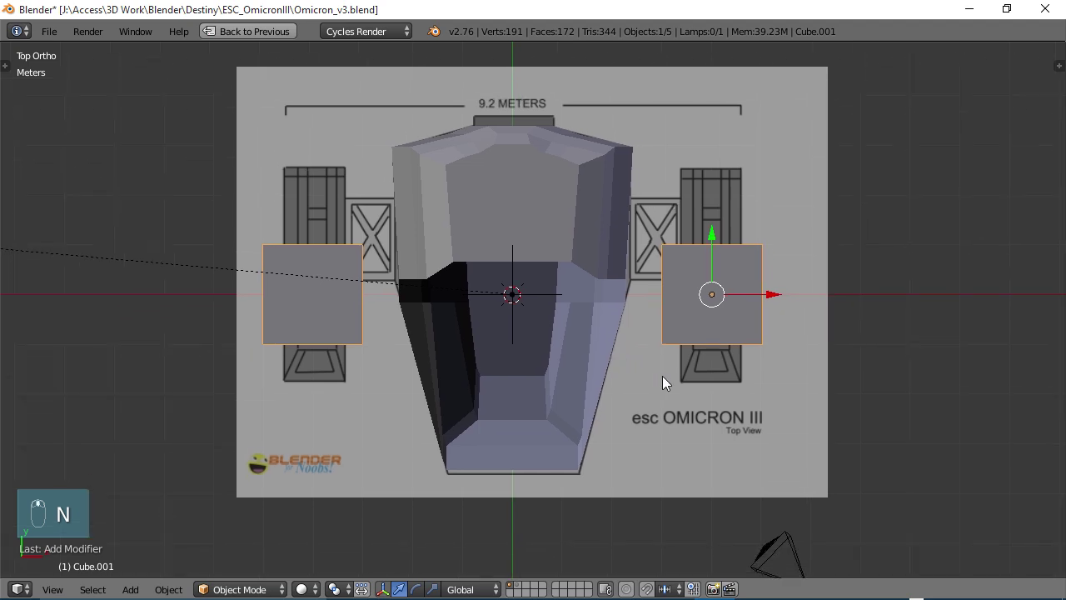
pyautogui.scroll(3, 662, 376)
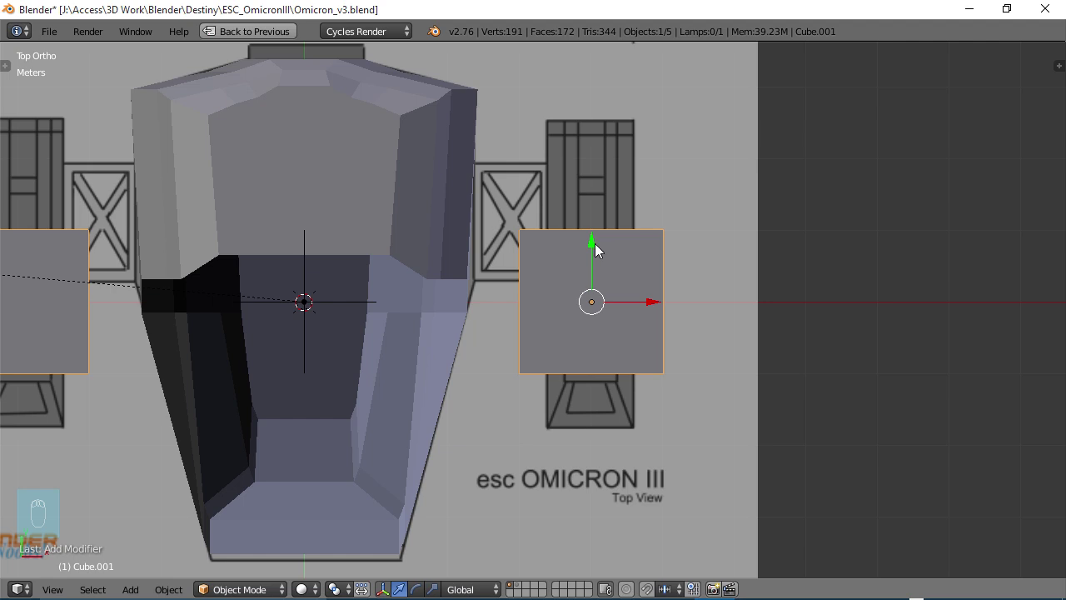
pyautogui.press('s')
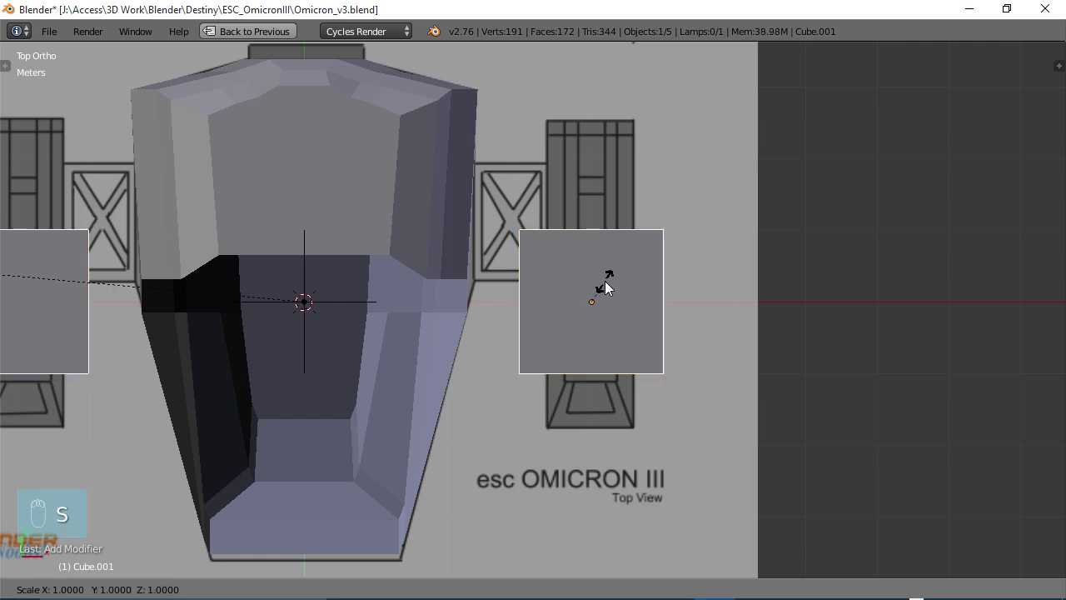
pyautogui.press('y')
pyautogui.click(641, 332)
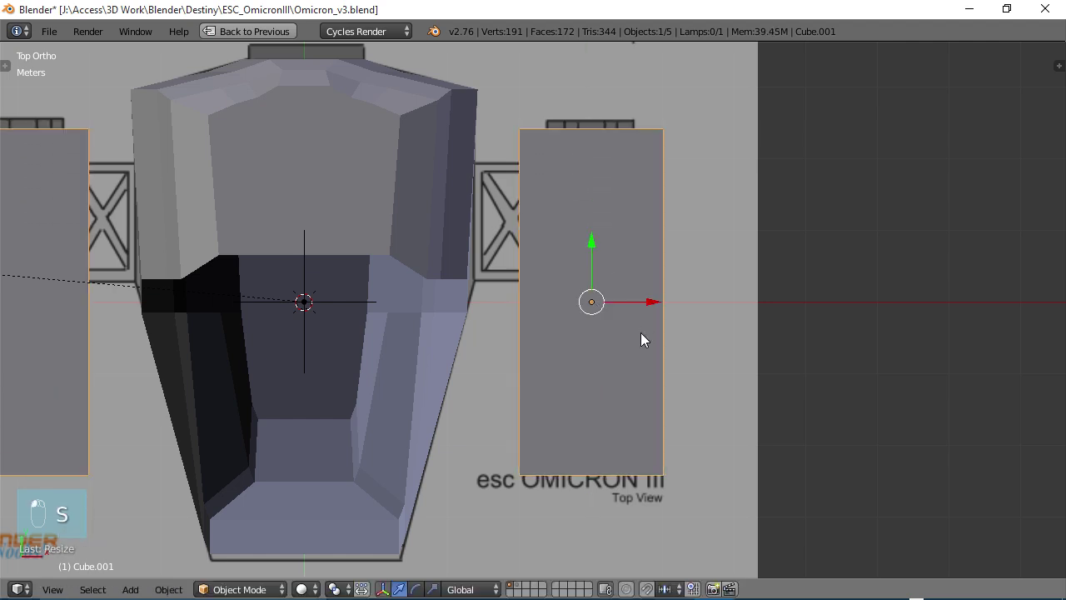
# Show the model in wireframe and fit the cube's Y position and length to the reference pod, scaling Y by about 0.90.
pyautogui.press('z')
pyautogui.moveTo(591, 246); pyautogui.dragTo(588, 225)
pyautogui.press('s')
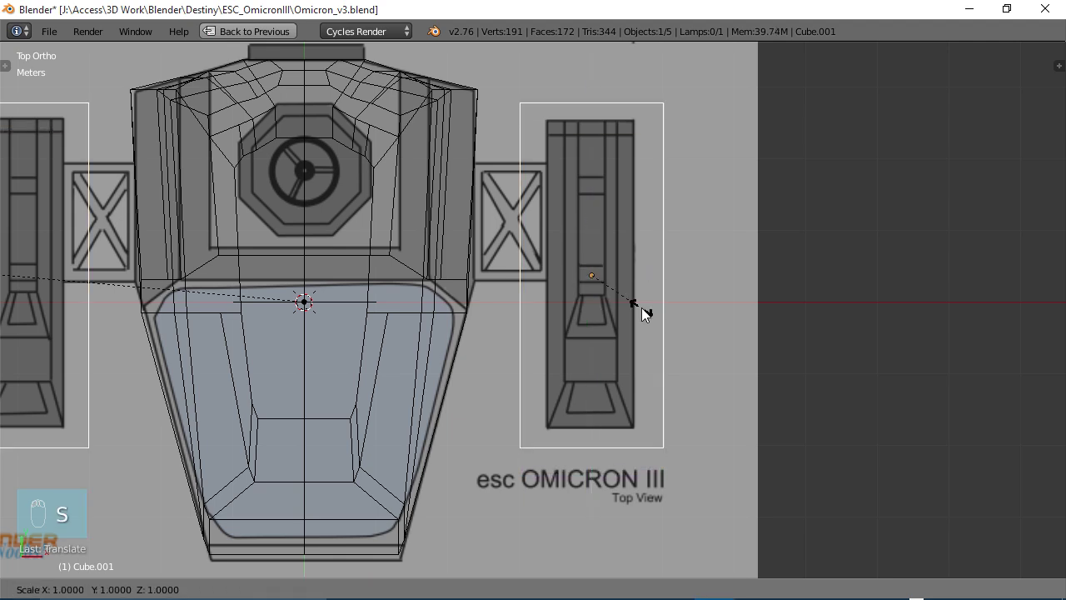
pyautogui.press('y')
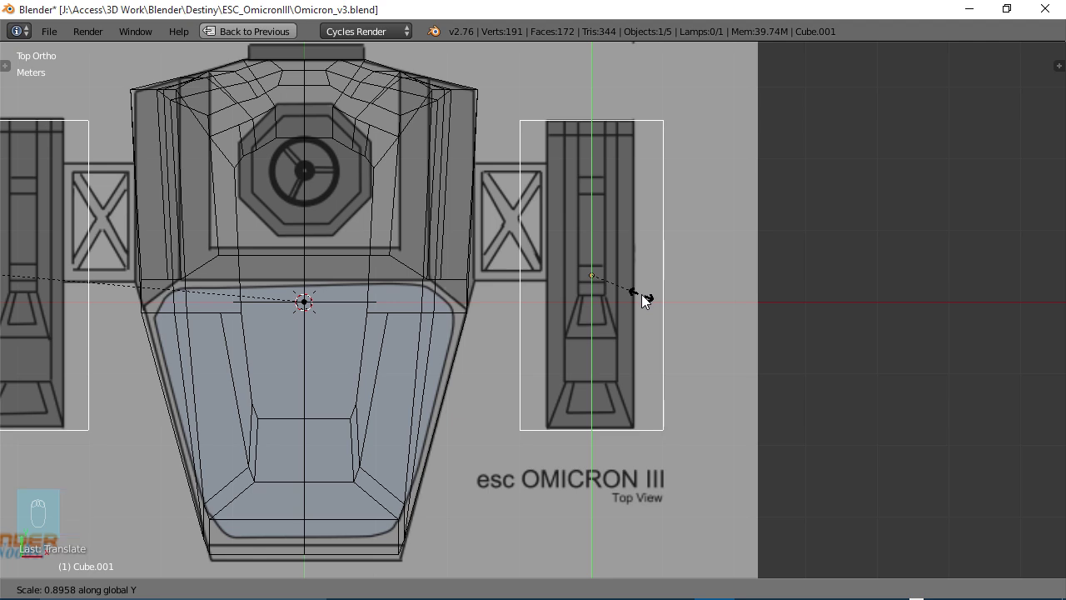
pyautogui.click(642, 294)
pyautogui.moveTo(595, 241); pyautogui.dragTo(592, 215)
# Scale the cube along X by about 0.61 and nudge it along X to match the reference pod's width.
pyautogui.press('s')
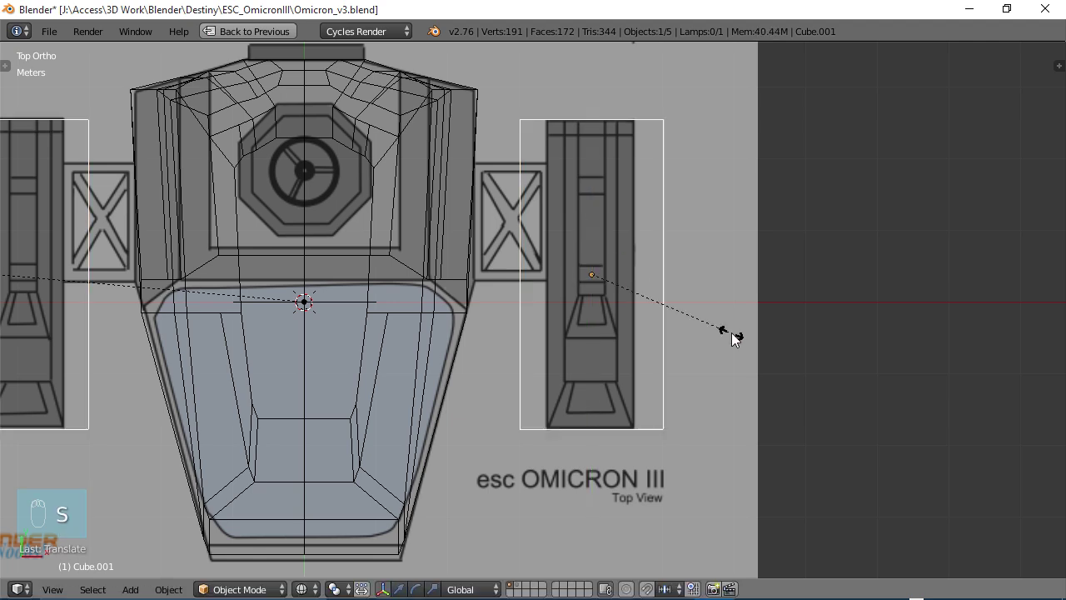
pyautogui.press('x')
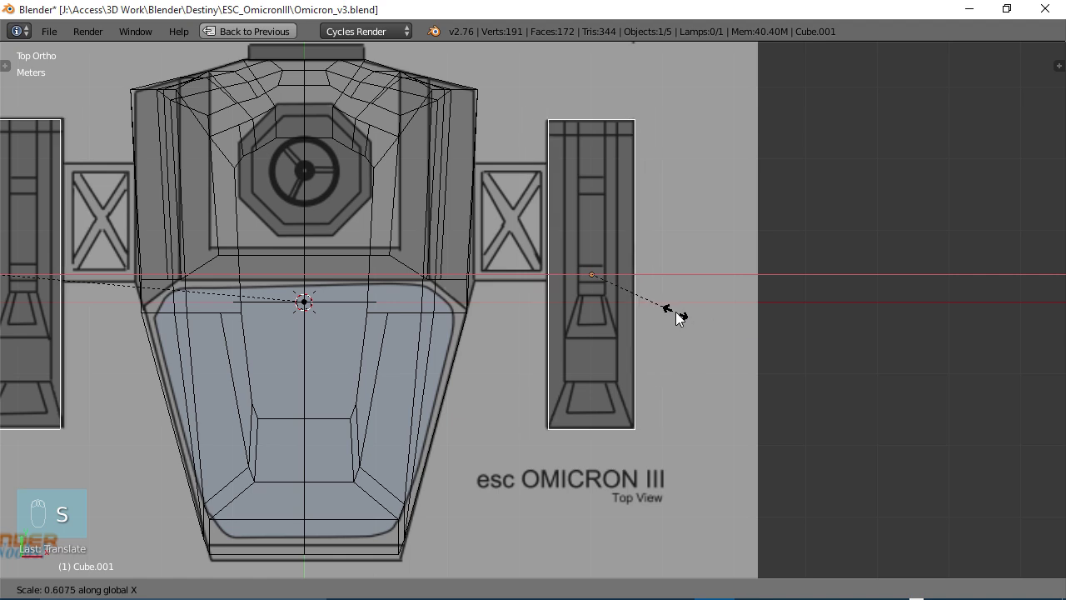
pyautogui.click(676, 316)
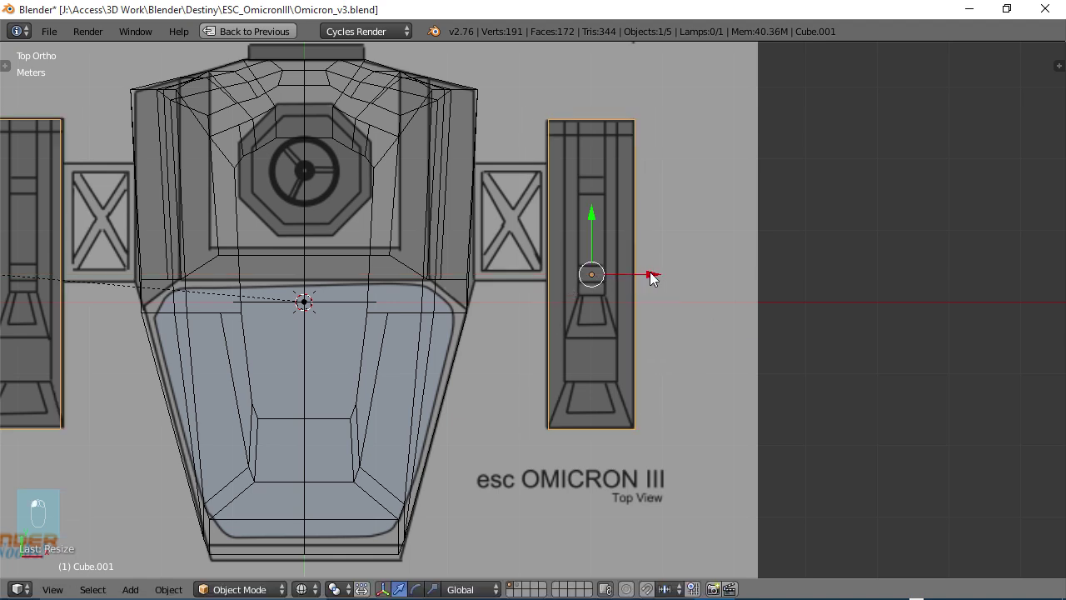
pyautogui.moveTo(649, 272); pyautogui.dragTo(648, 273)
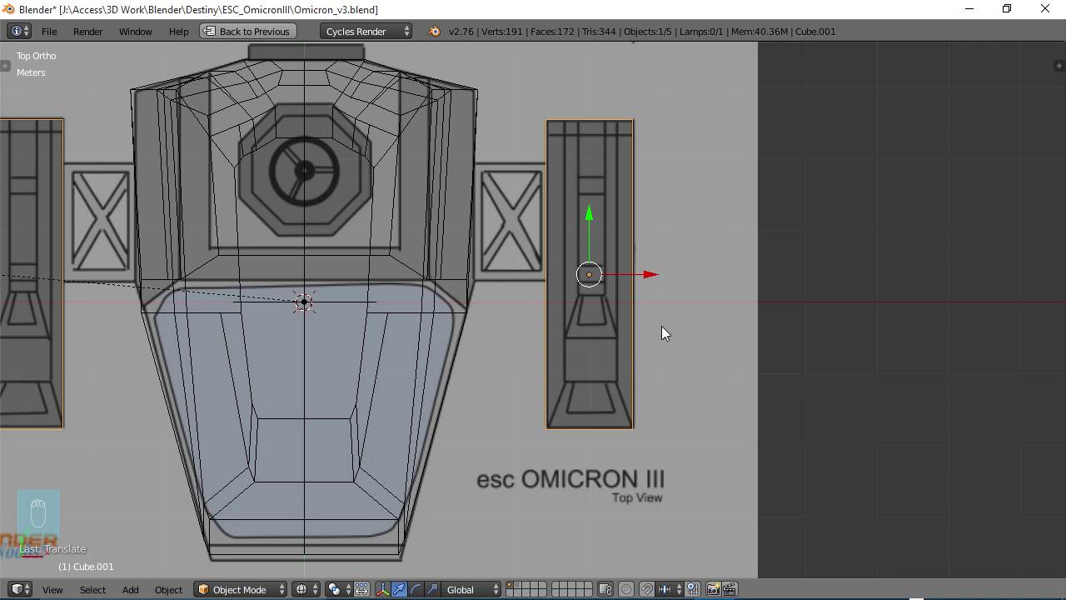
pyautogui.press('s')
pyautogui.press('x')
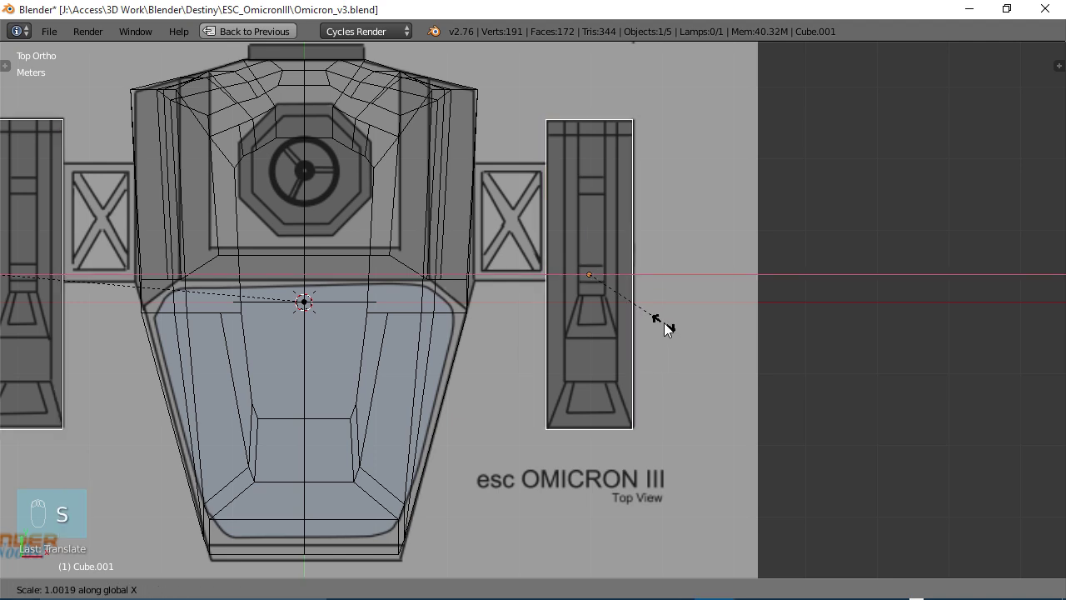
pyautogui.click(662, 326)
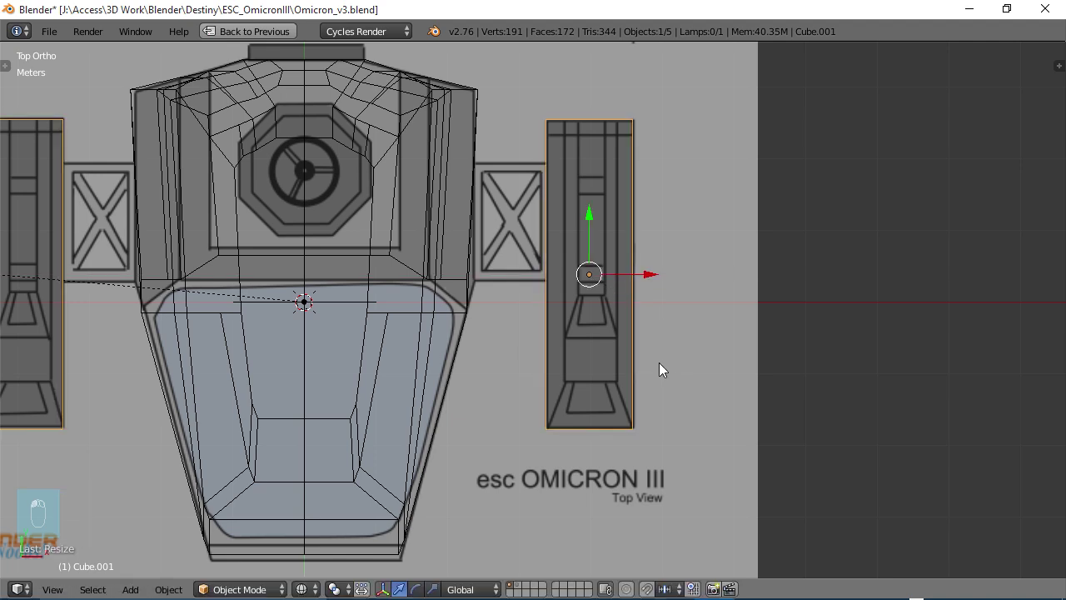
# Lower the cube along Z onto the pod in the front reference and check its fit in the left view.
pyautogui.press('KP_1')
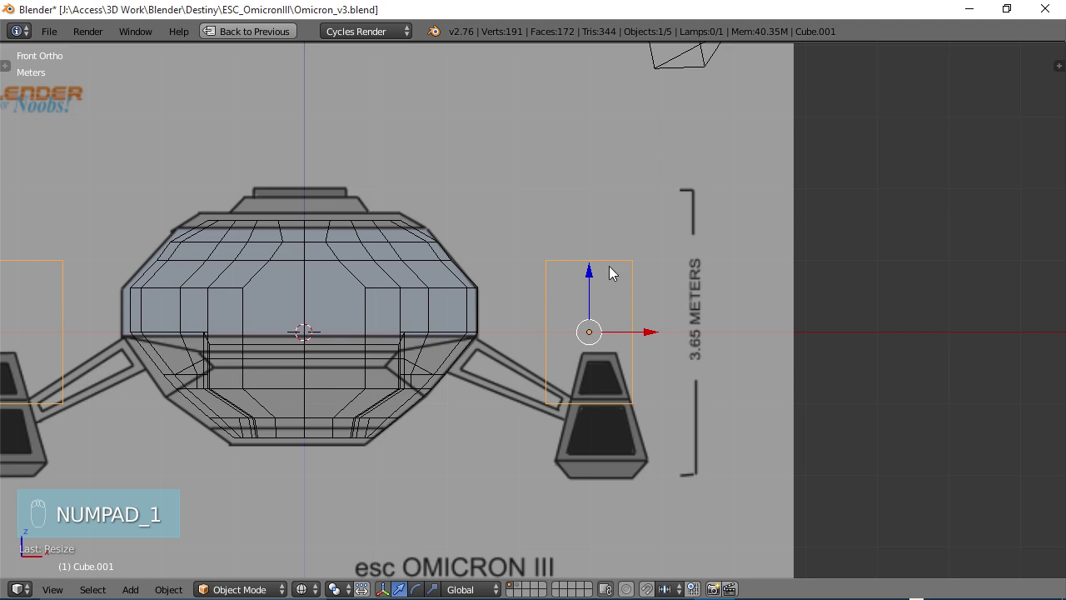
pyautogui.moveTo(590, 275); pyautogui.dragTo(590, 358)
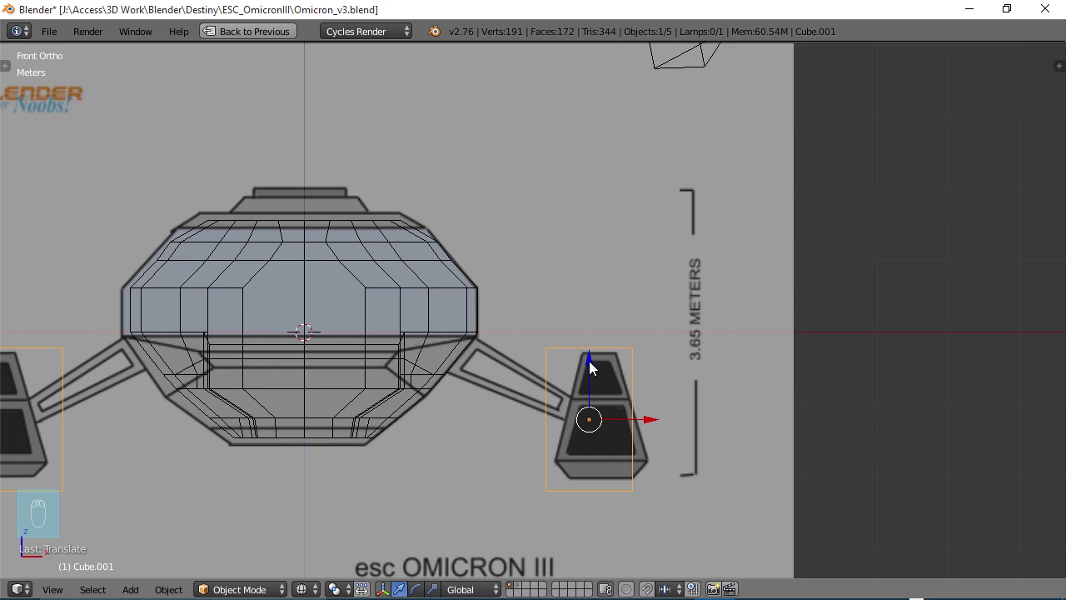
pyautogui.moveTo(589, 362); pyautogui.dragTo(586, 355)
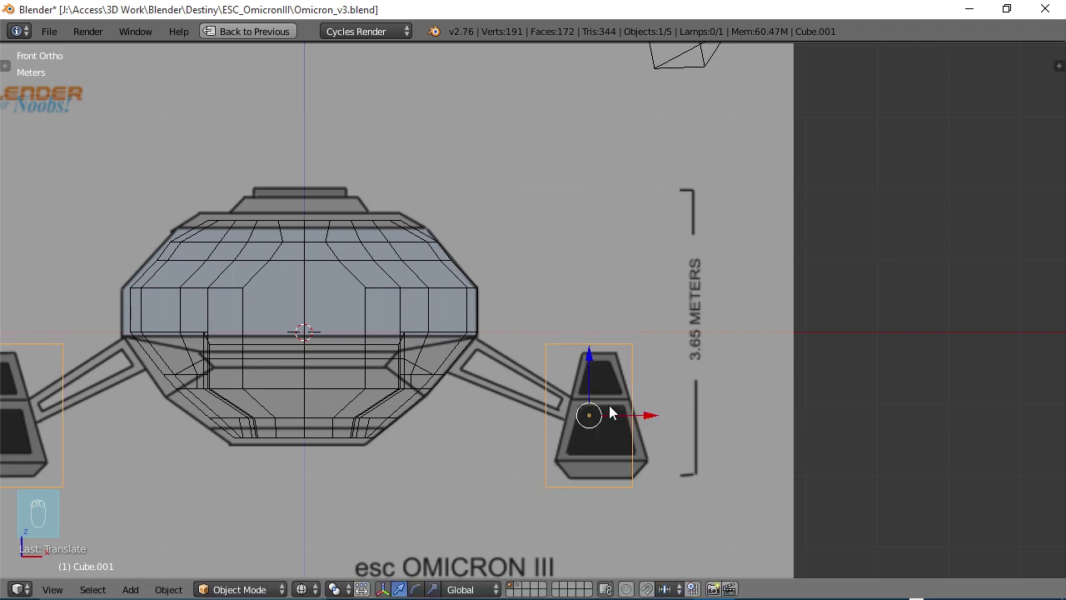
pyautogui.press('ctrl+KP_3')
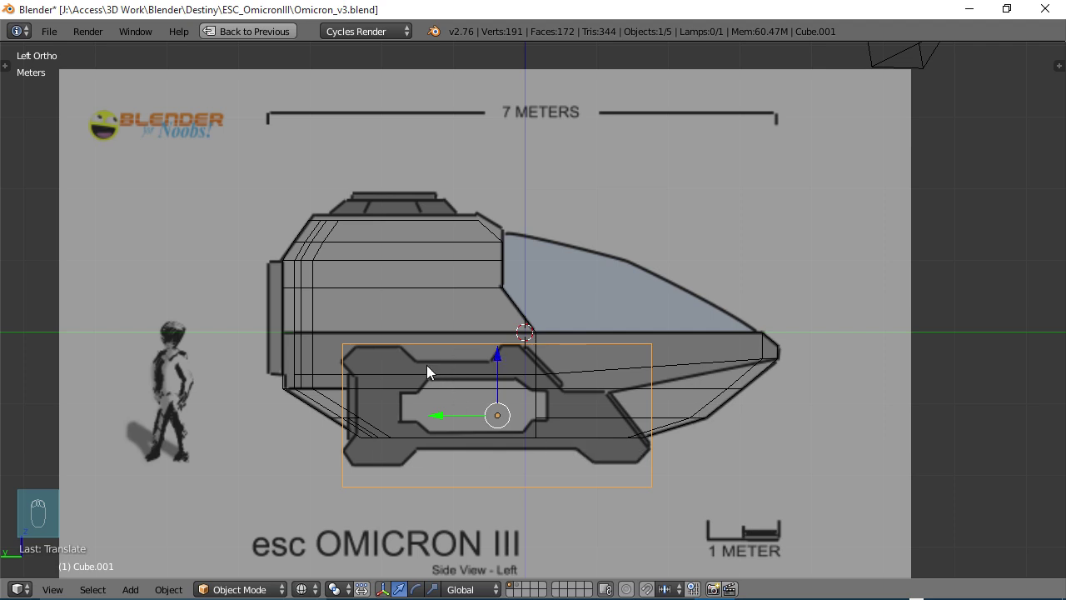
# Raise the cube along Z and scale it along Z by about 0.85 to match the reference pod's height.
pyautogui.moveTo(498, 351); pyautogui.dragTo(493, 339)
pyautogui.press('s')
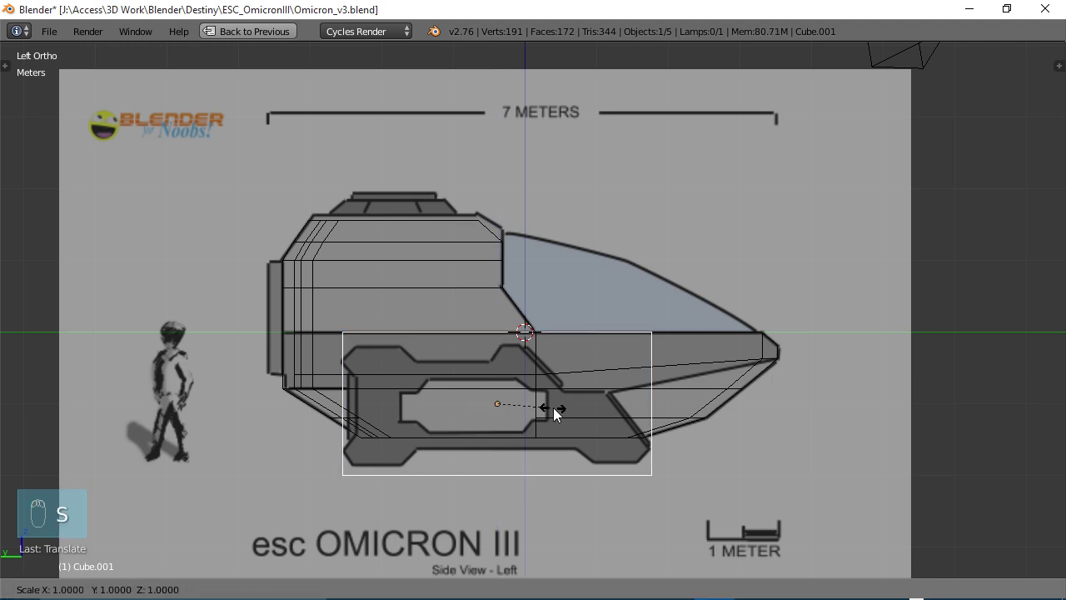
pyautogui.press('z')
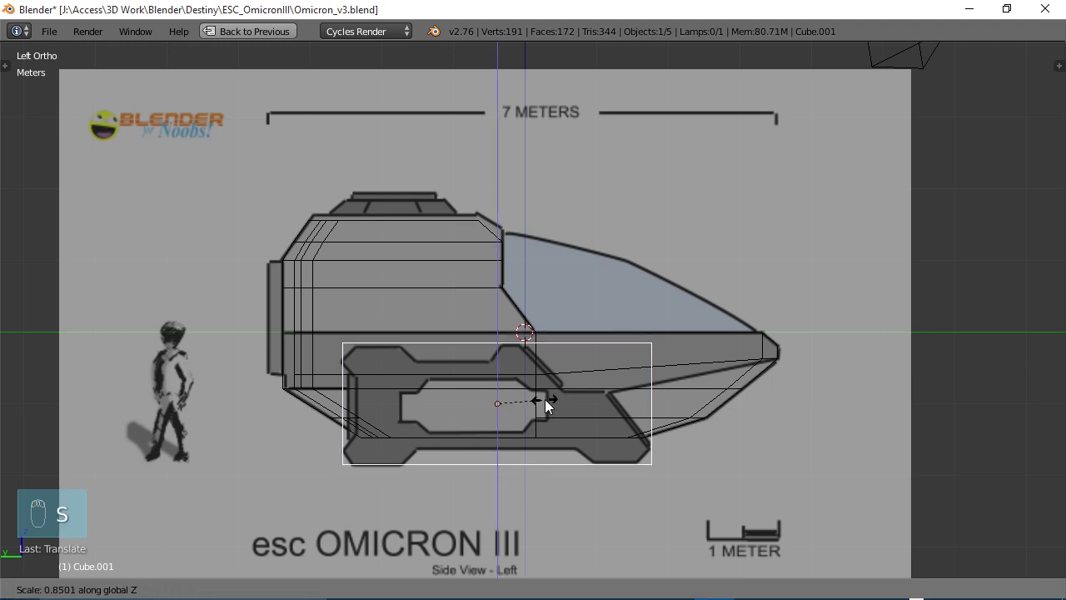
pyautogui.click(545, 406)
pyautogui.moveTo(492, 340); pyautogui.dragTo(494, 343)
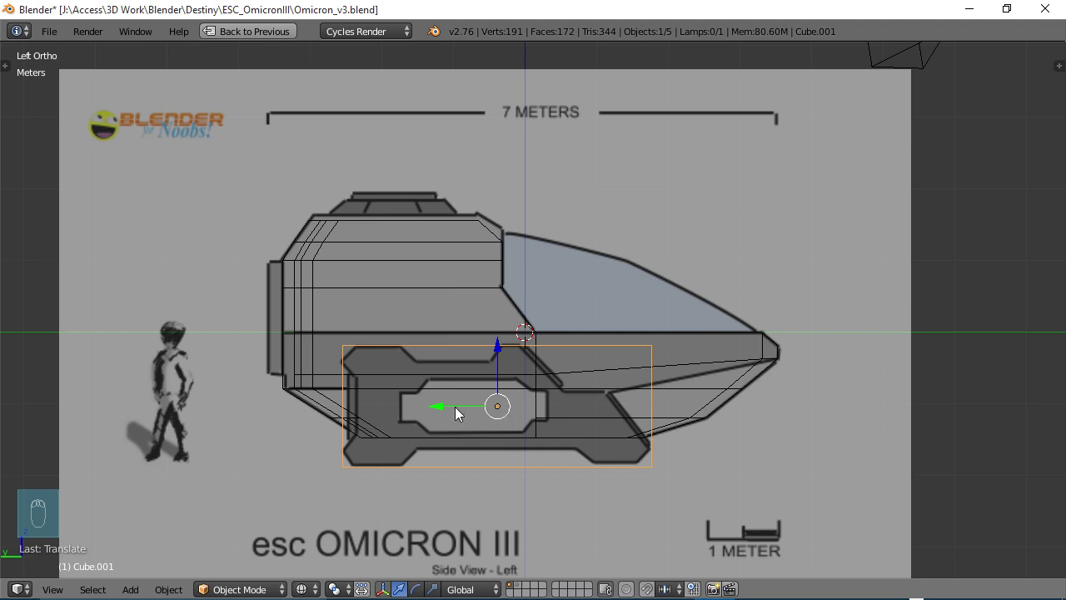
# Hide the ship's hull mesh so that only the pod cube lies over the side reference.
pyautogui.keyDown('shift'); pyautogui.moveTo(411, 431); pyautogui.dragTo(444, 329, button='middle'); pyautogui.keyUp('shift')
pyautogui.scroll(3, 493, 323)
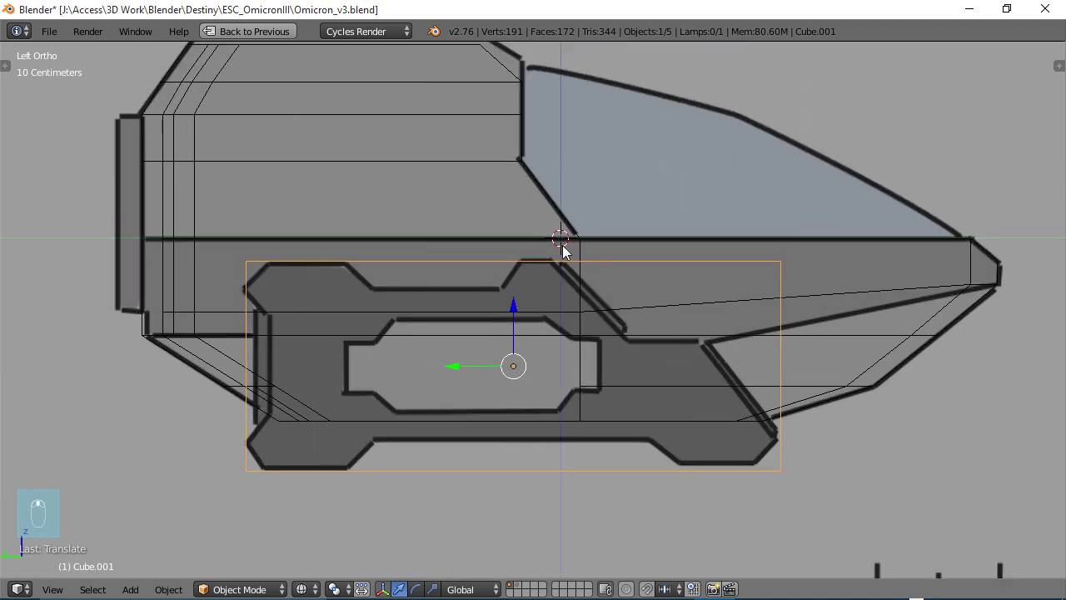
pyautogui.rightClick(969, 251)
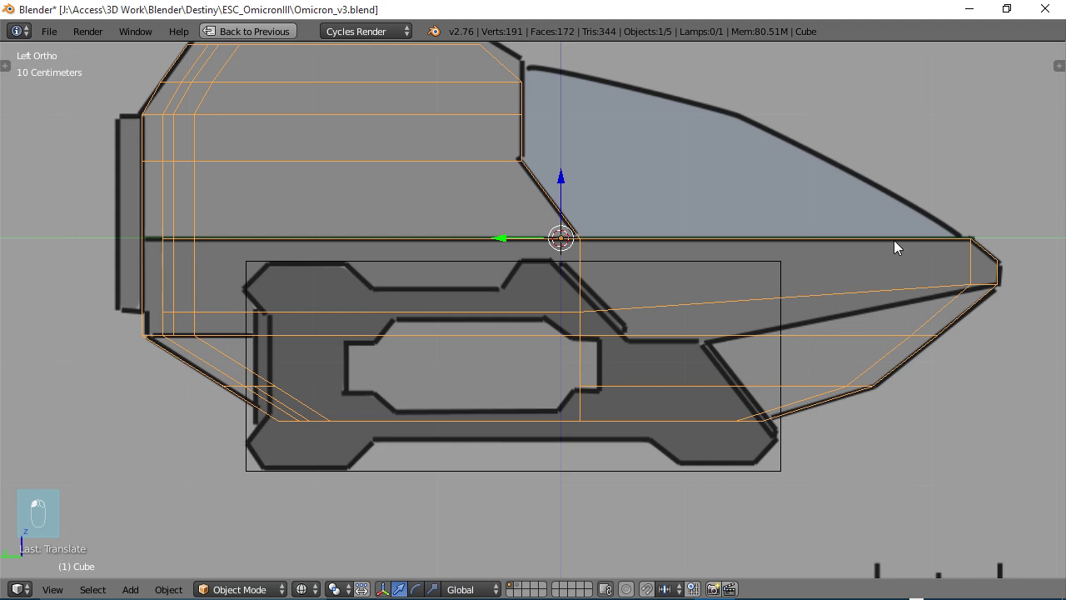
pyautogui.press('h')
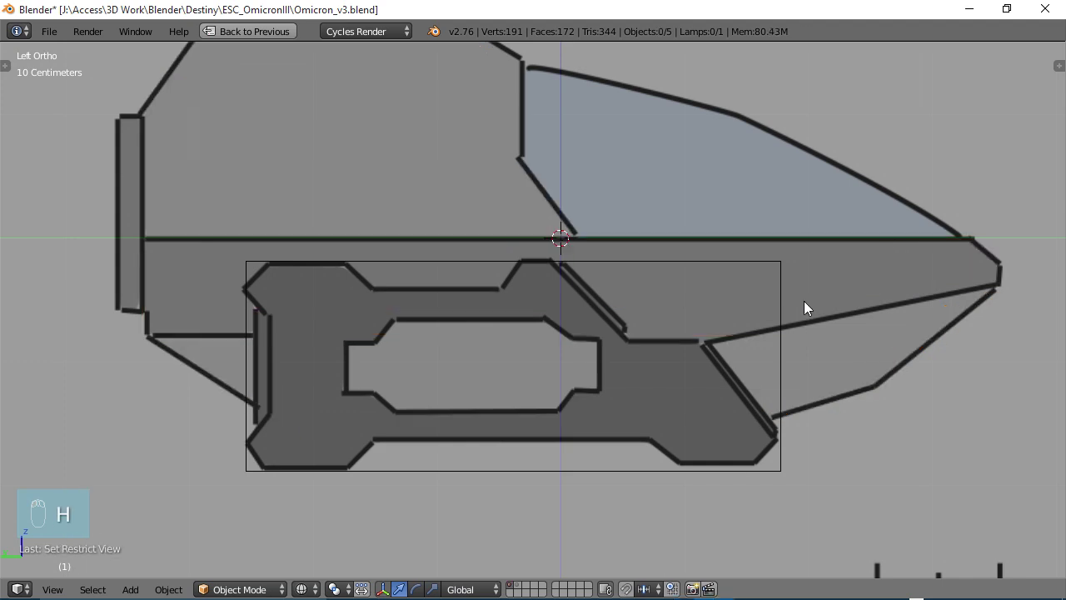
pyautogui.keyDown('ctrl'); pyautogui.scroll(2, 572, 318); pyautogui.keyUp('ctrl')
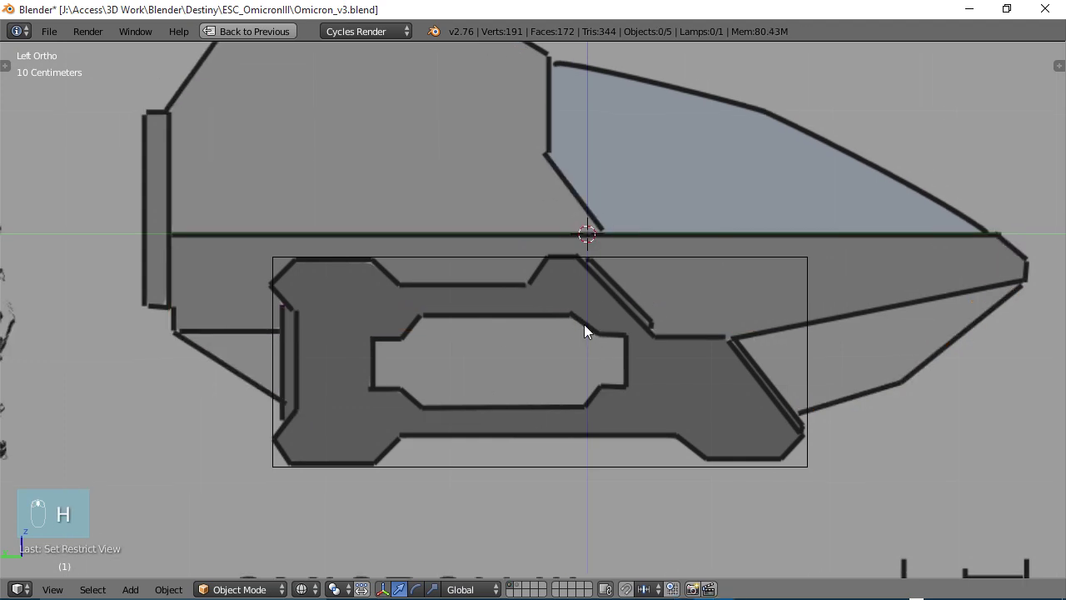
pyautogui.keyDown('ctrl'); pyautogui.scroll(-2, 584, 325); pyautogui.keyUp('ctrl')
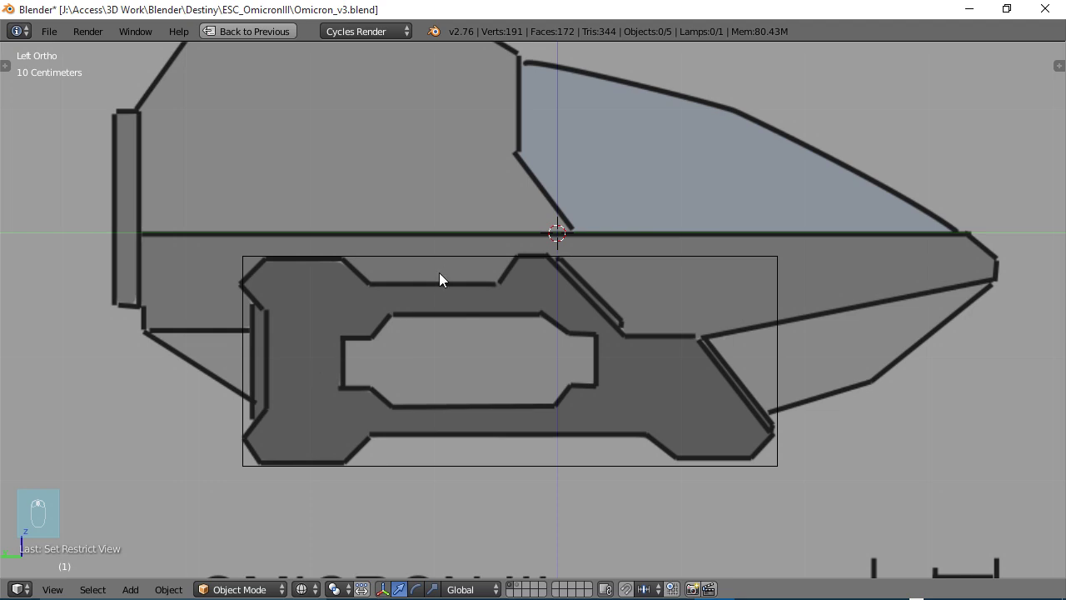
# Edit the pod cube's mesh and add two vertical loop cuts at both ends of the upper rear block's flat edge.
pyautogui.rightClick(437, 255)
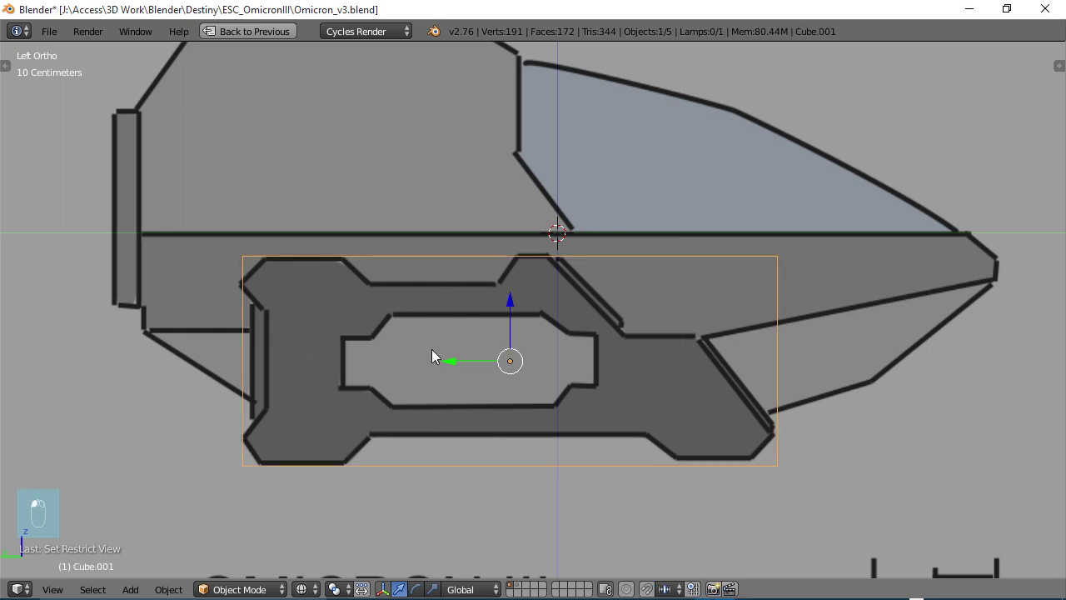
pyautogui.press('Tab')
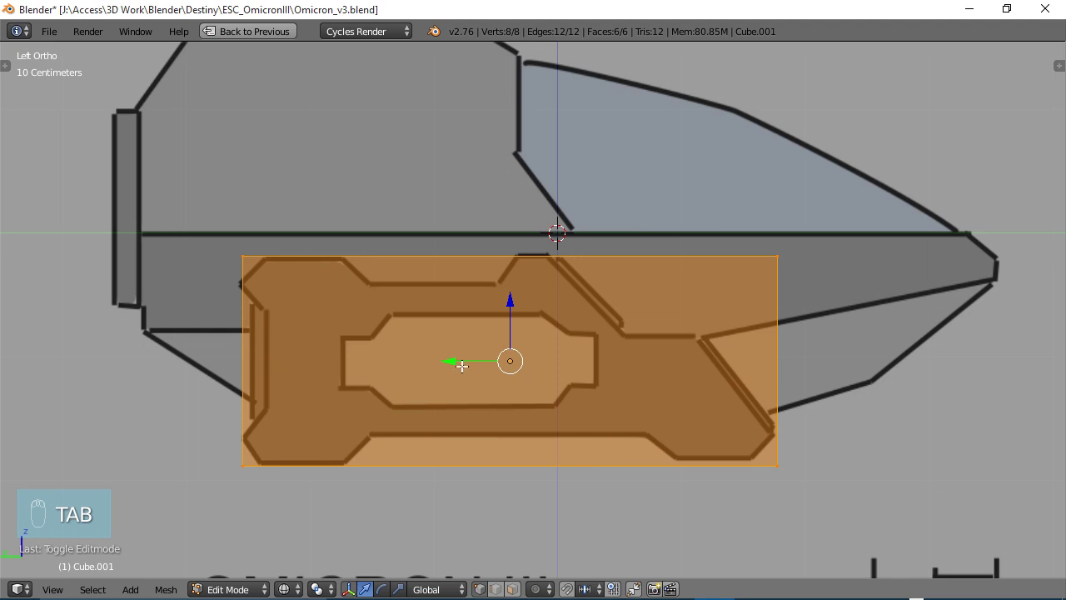
pyautogui.hotkey('ctrl', 'r')
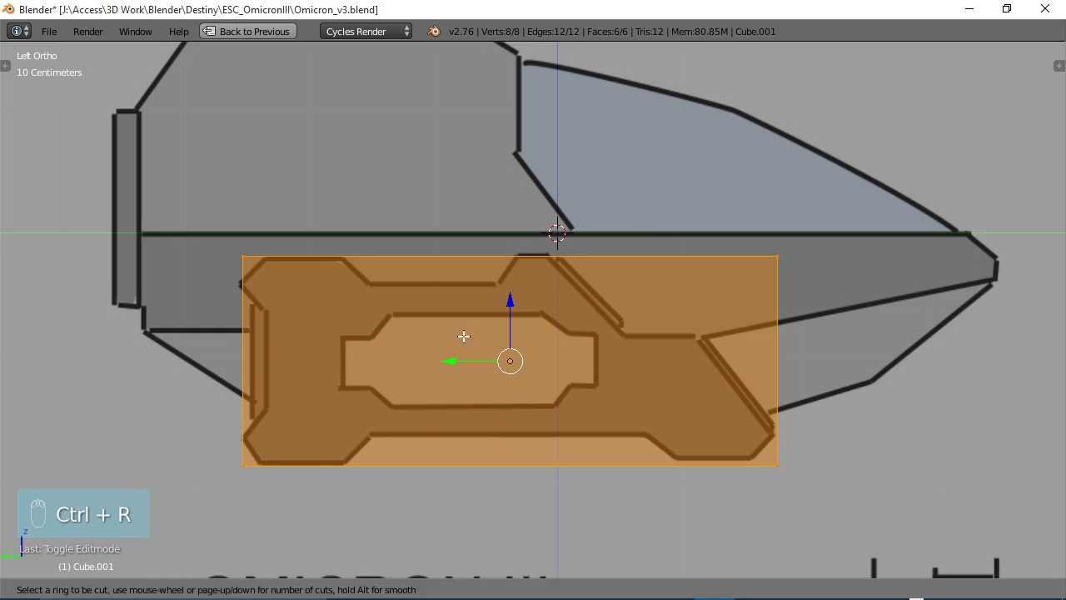
pyautogui.click(472, 272)
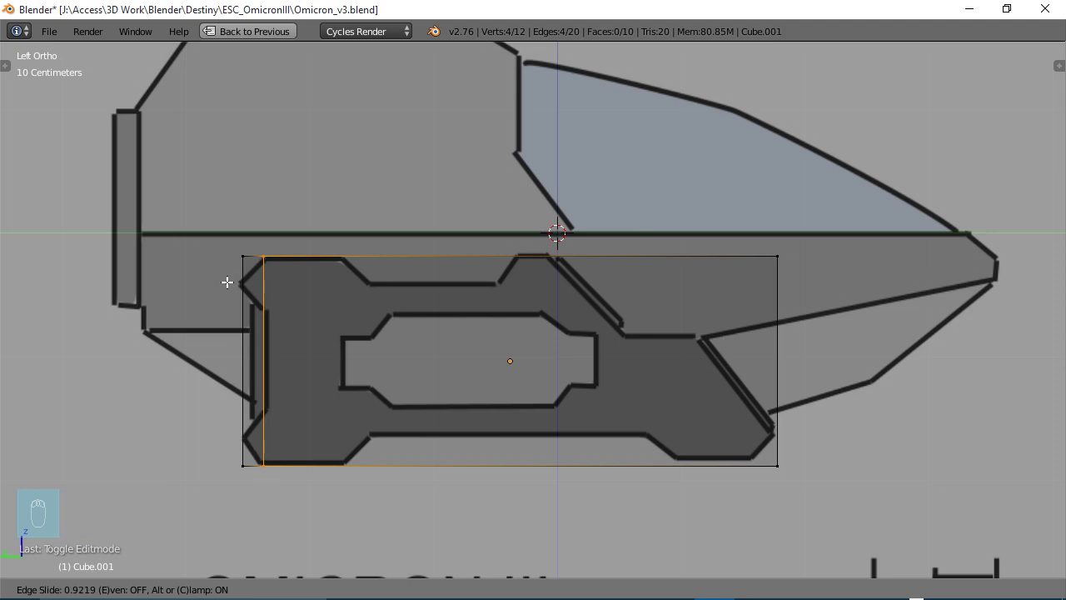
pyautogui.click(229, 284)
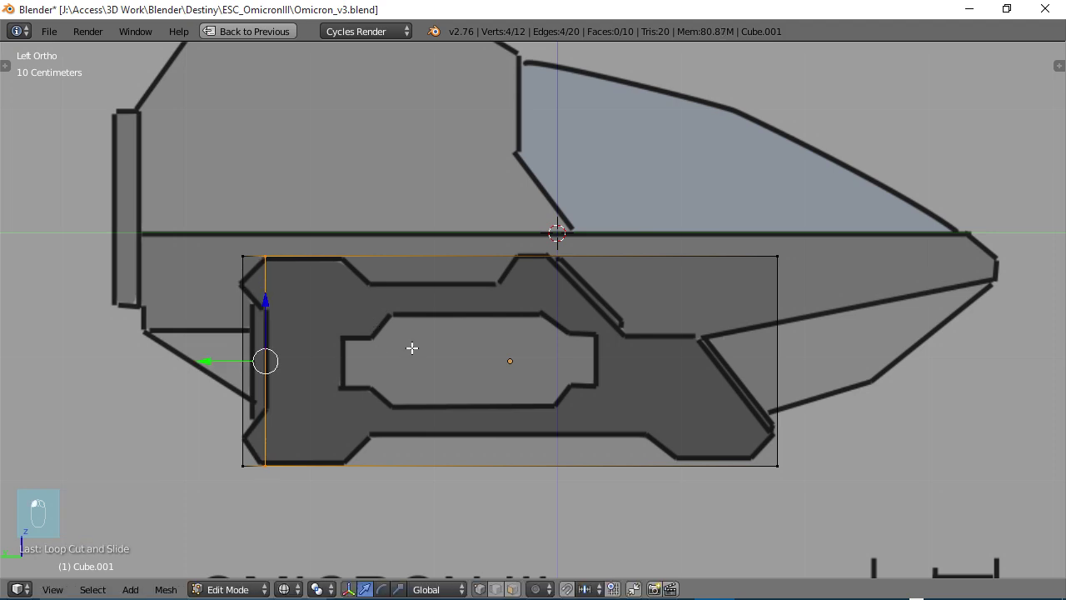
pyautogui.hotkey('ctrl', 'r')
pyautogui.click(485, 279)
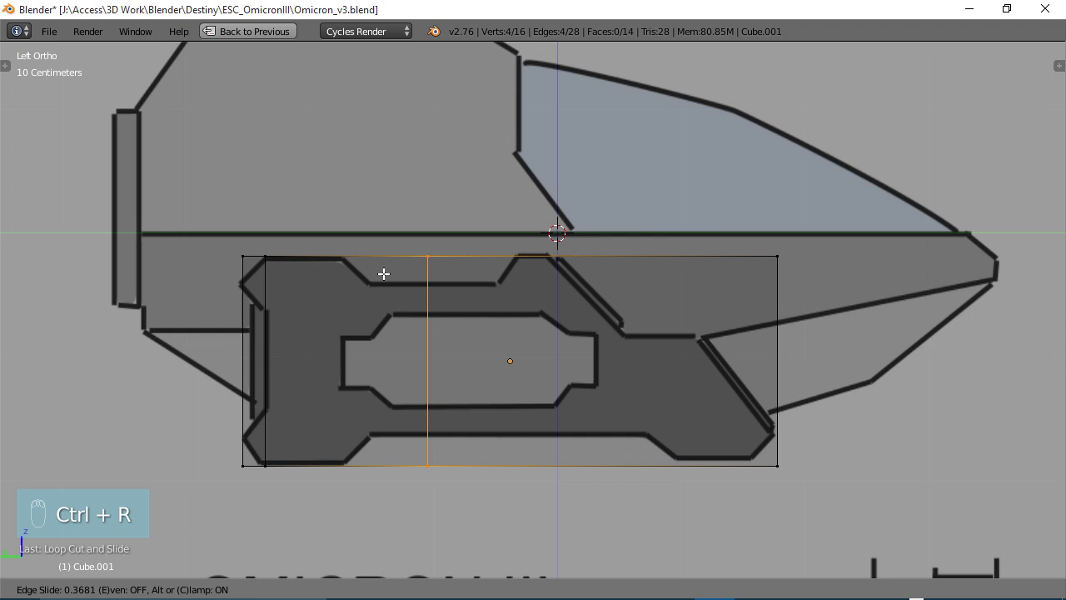
pyautogui.click(309, 273)
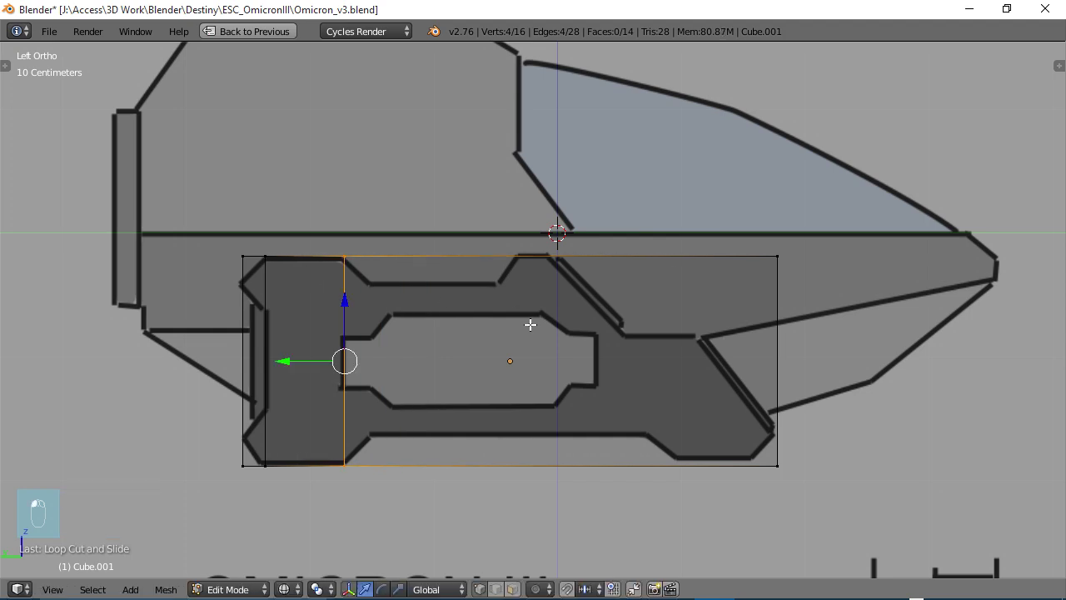
# Add two vertical loop cuts at the rear and front ends of the recessed upper edge in the pod reference.
pyautogui.hotkey('ctrl', 'r')
pyautogui.click(534, 296)
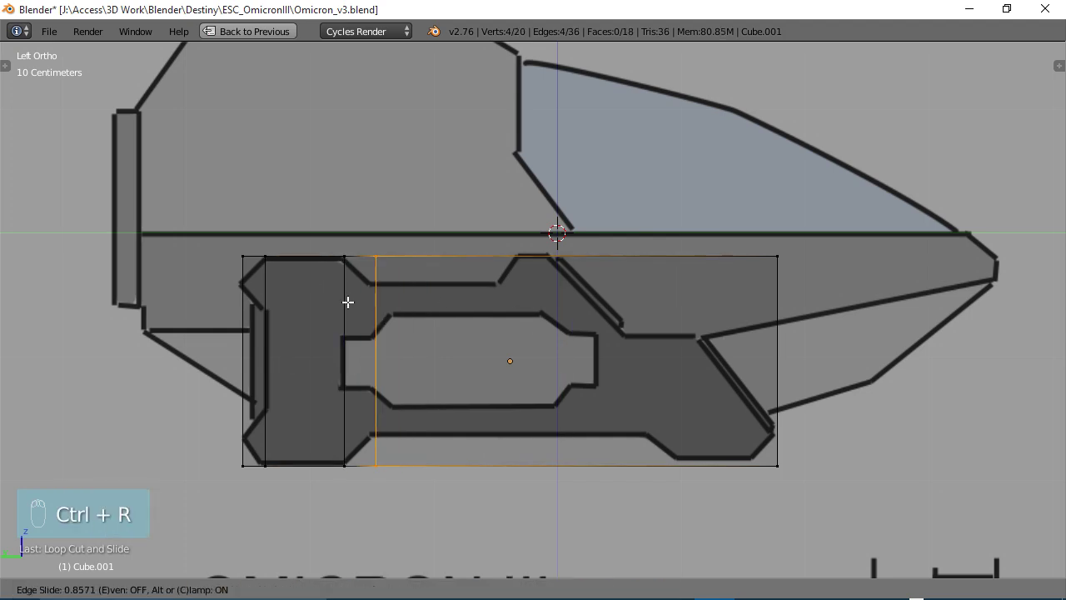
pyautogui.click(343, 303)
pyautogui.hotkey('ctrl', 'r')
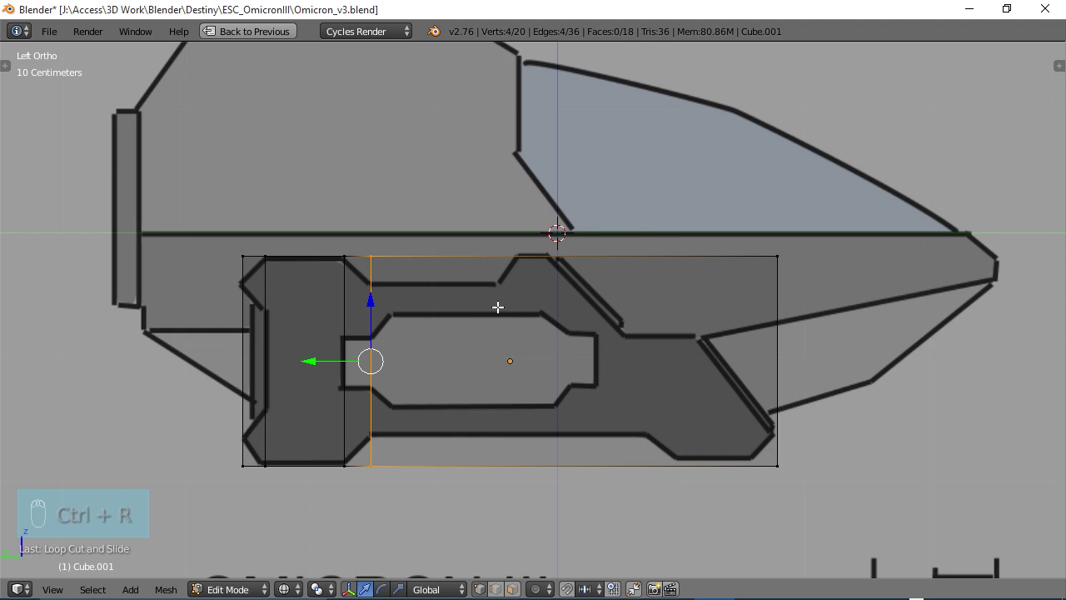
pyautogui.click(497, 308)
pyautogui.rightClick(497, 308)
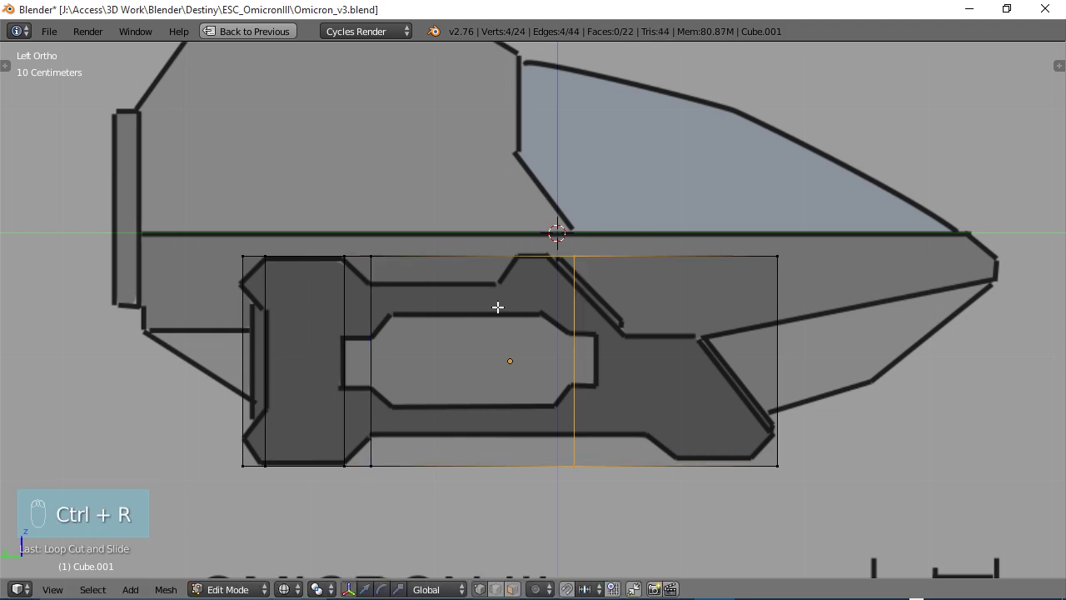
pyautogui.click(423, 303)
# Add two vertical loop cuts at the rear and front corners of the raised bump on the pod's upper edge.
pyautogui.hotkey('ctrl', 'r')
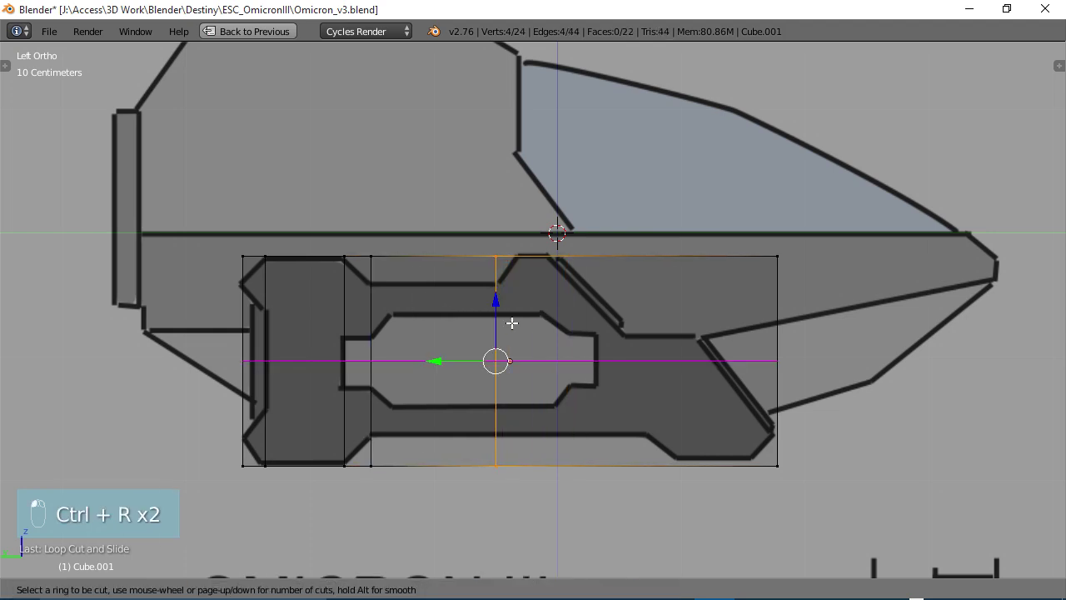
pyautogui.click(557, 259)
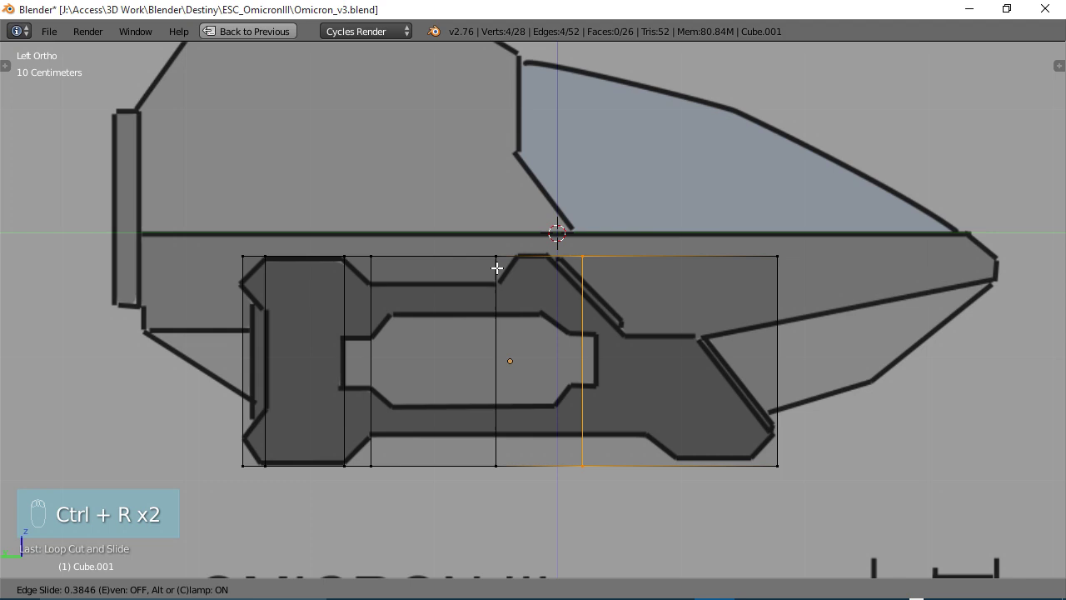
pyautogui.click(439, 263)
pyautogui.hotkey('ctrl', 'r')
pyautogui.click(660, 293)
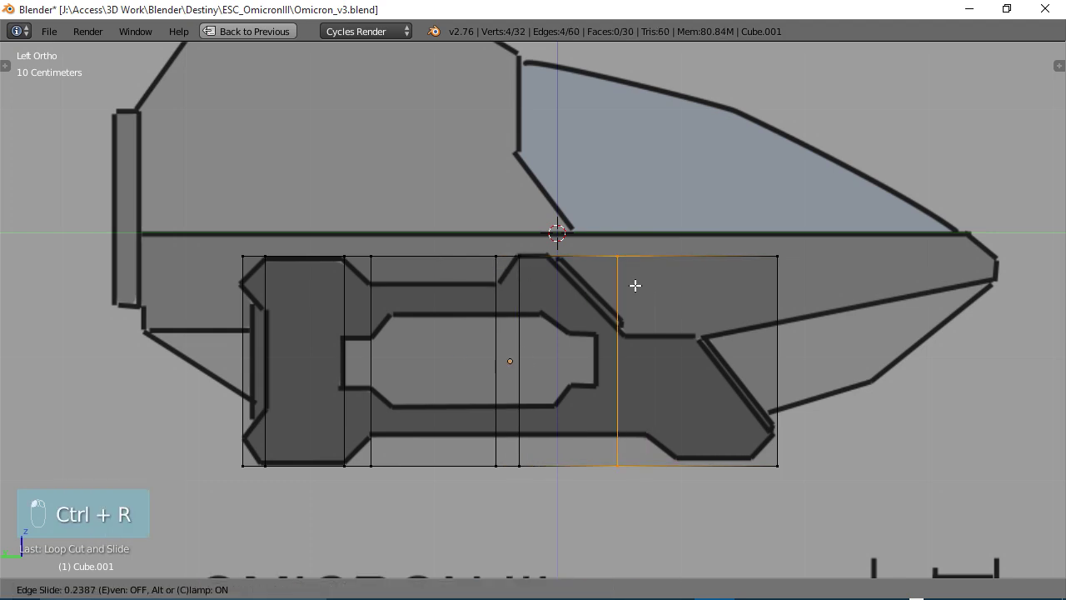
pyautogui.click(564, 281)
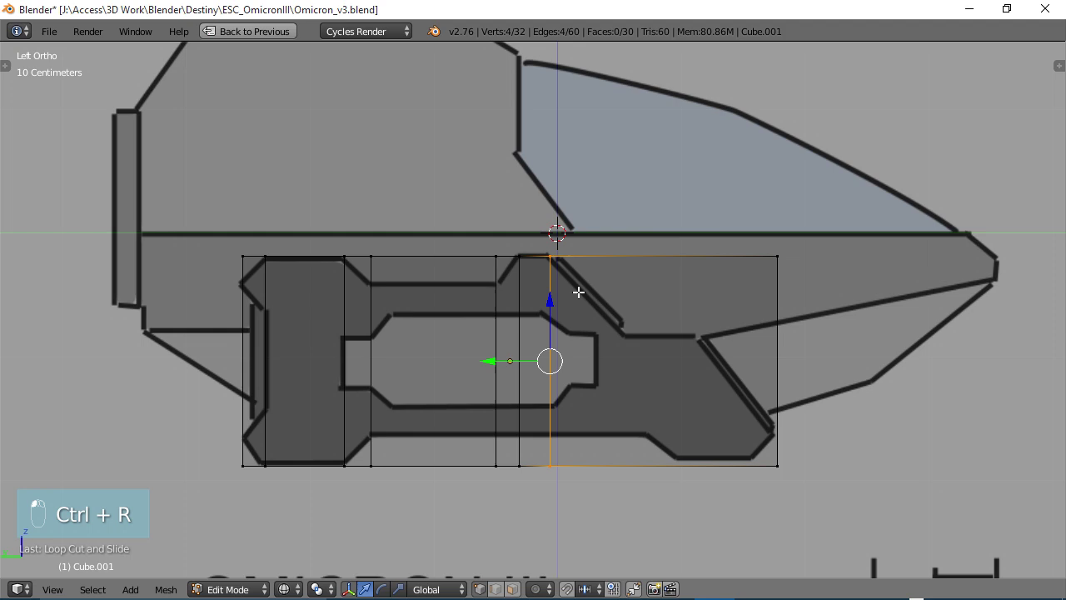
# Add two vertical loop cuts, at the foot of the upper diagonal and where the lower front foot begins to slope down.
pyautogui.hotkey('ctrl', 'r')
pyautogui.click(693, 299)
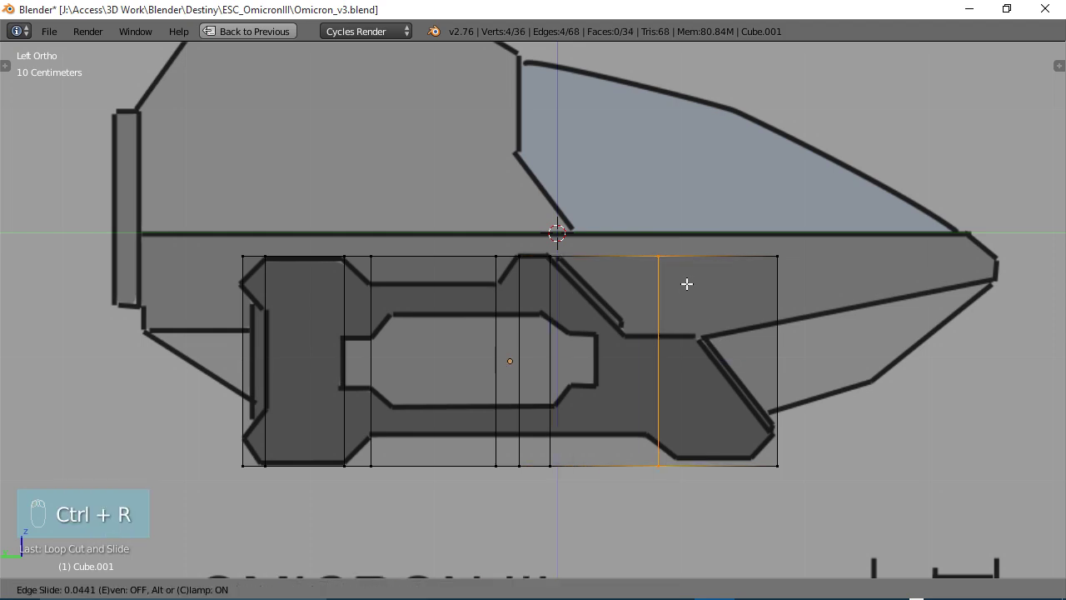
pyautogui.click(656, 284)
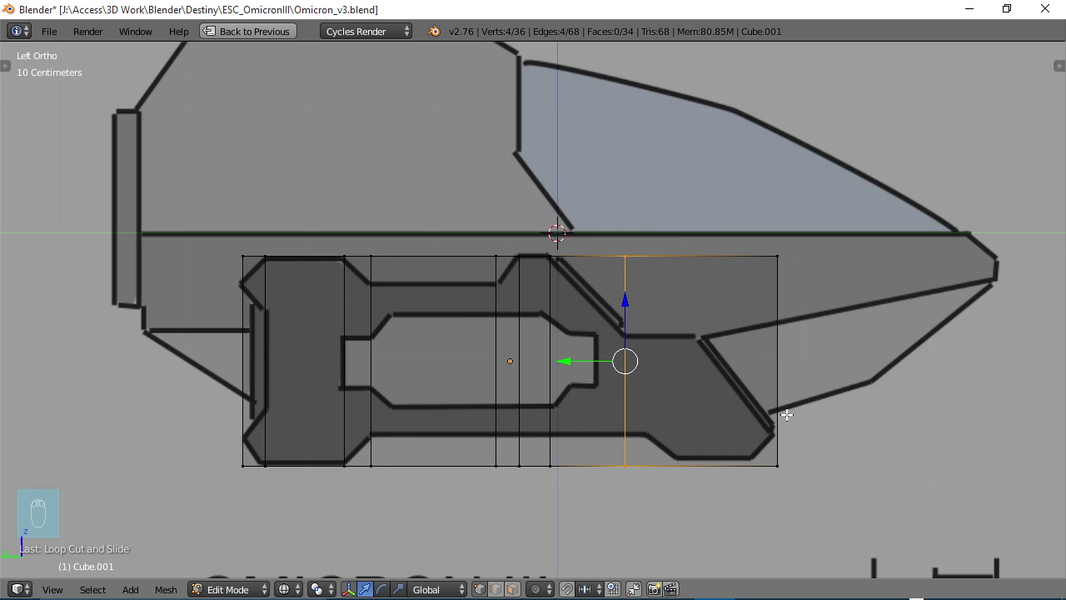
pyautogui.hotkey('ctrl', 'r')
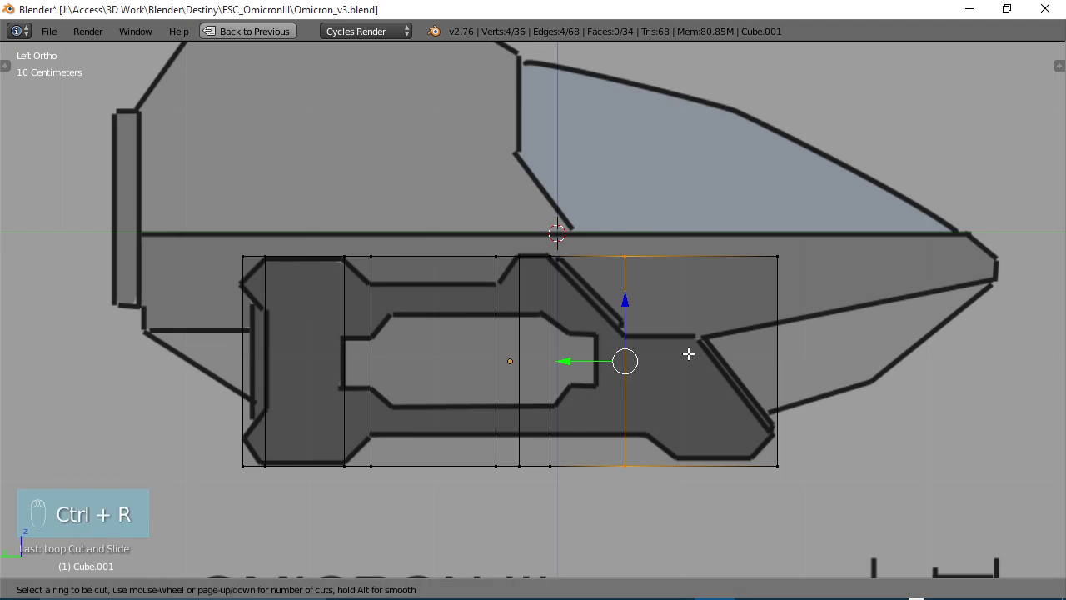
pyautogui.click(683, 276)
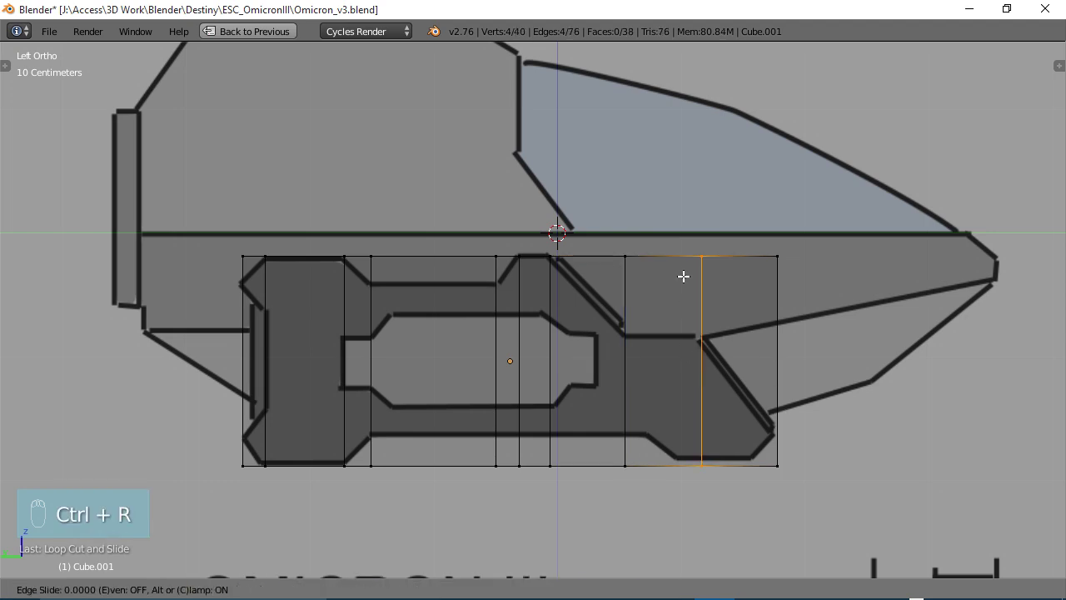
pyautogui.click(628, 269)
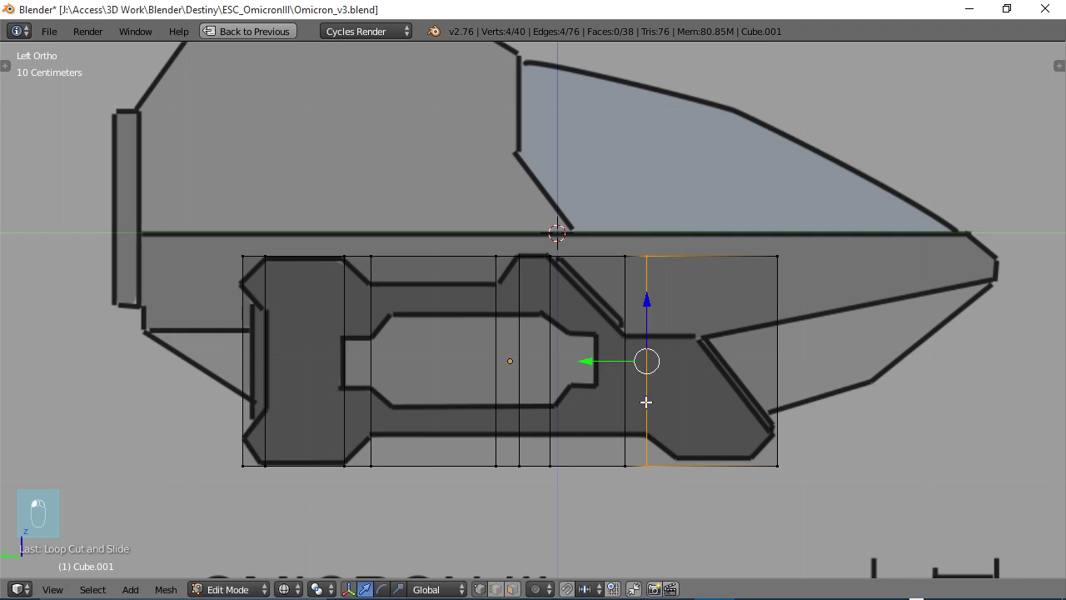
# Add three vertical loop cuts at the lower front foot's flat start, the front end of the upper ledge and the lower front corner's chamfer.
pyautogui.hotkey('ctrl', 'r')
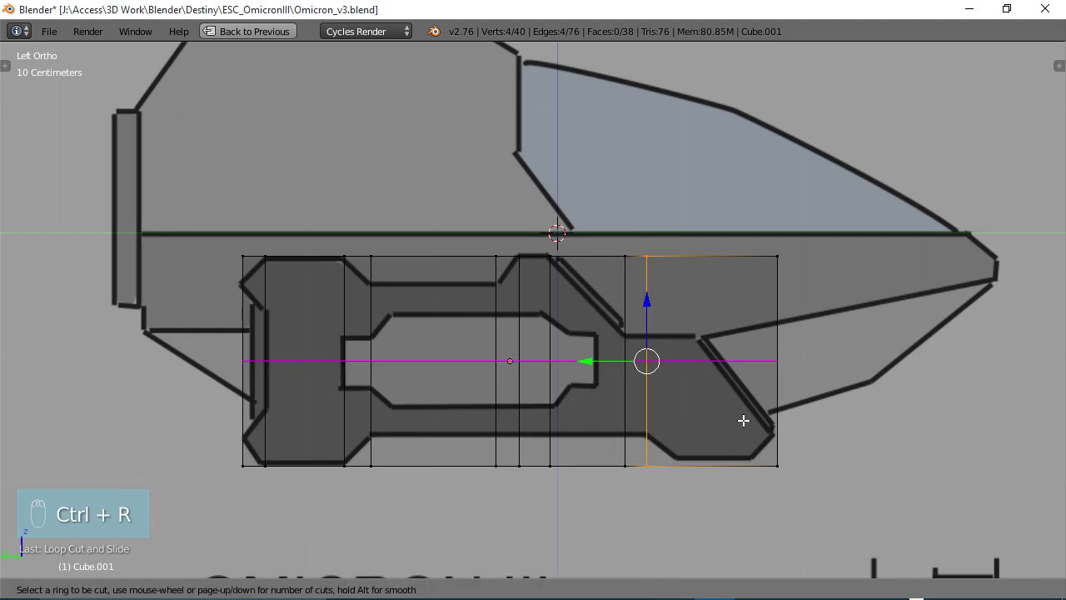
pyautogui.click(722, 266)
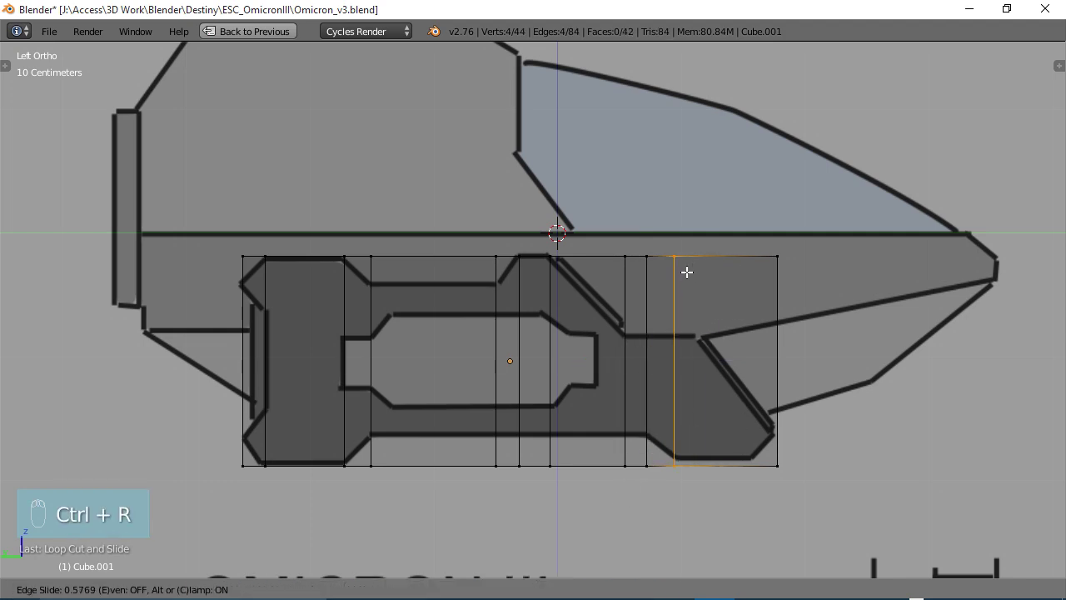
pyautogui.click(686, 406)
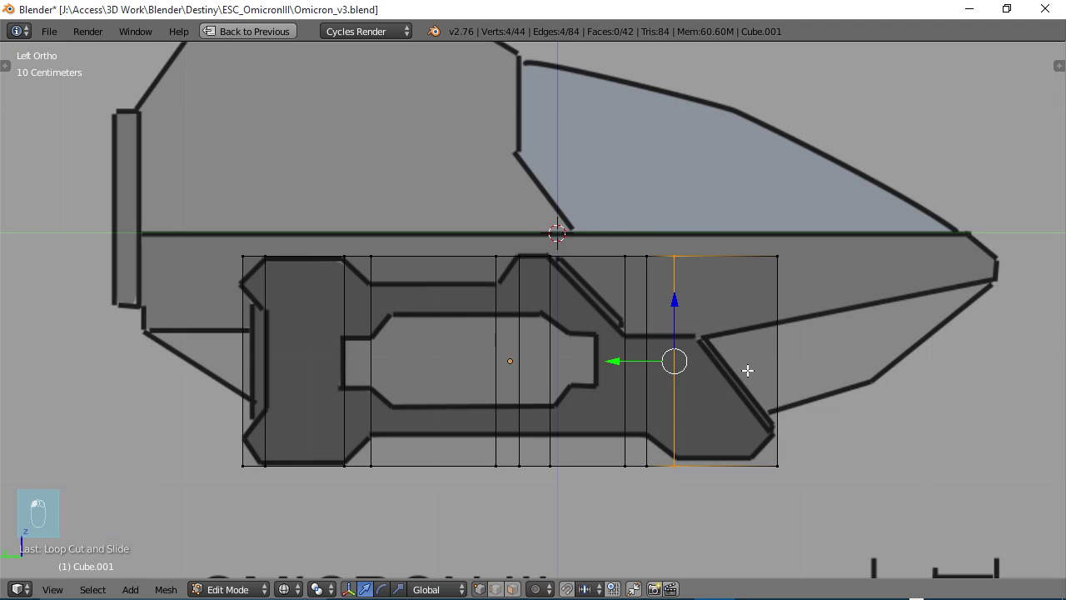
pyautogui.hotkey('ctrl', 'r')
pyautogui.click(731, 273)
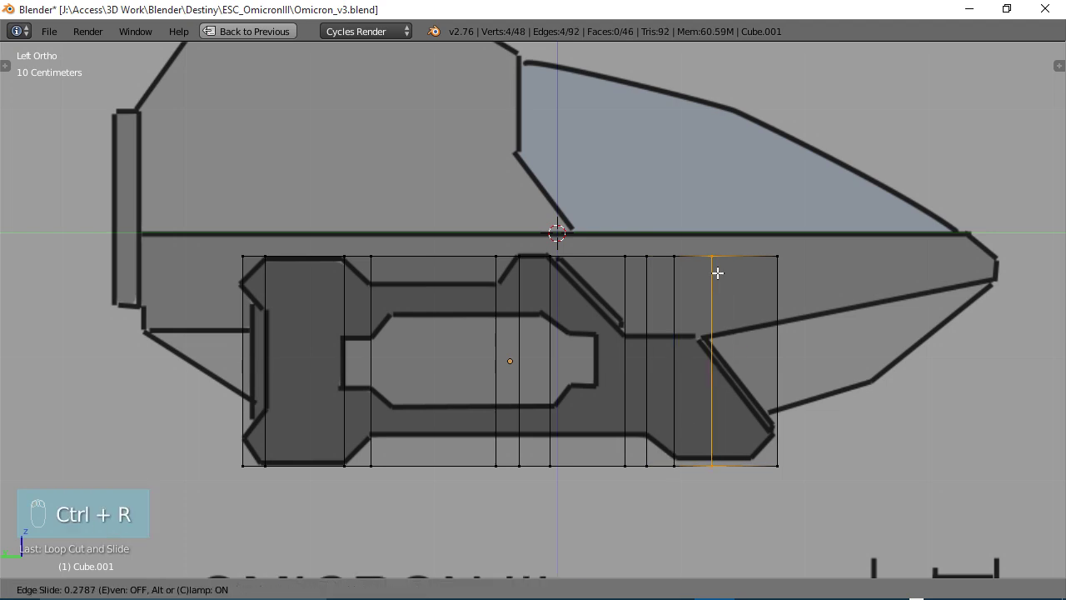
pyautogui.click(702, 269)
pyautogui.click(695, 336)
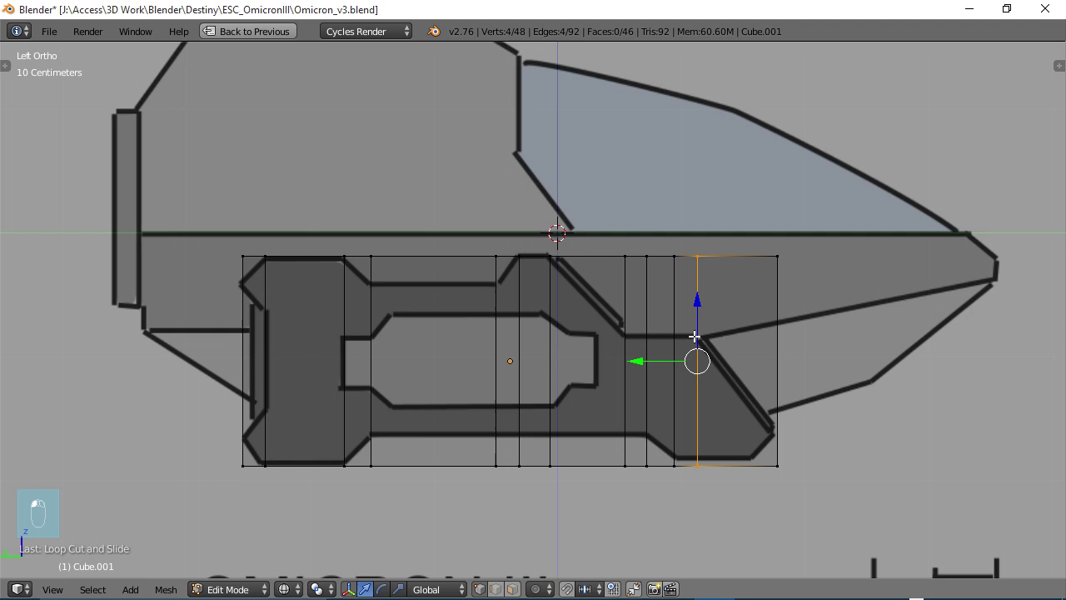
pyautogui.hotkey('ctrl', 'r')
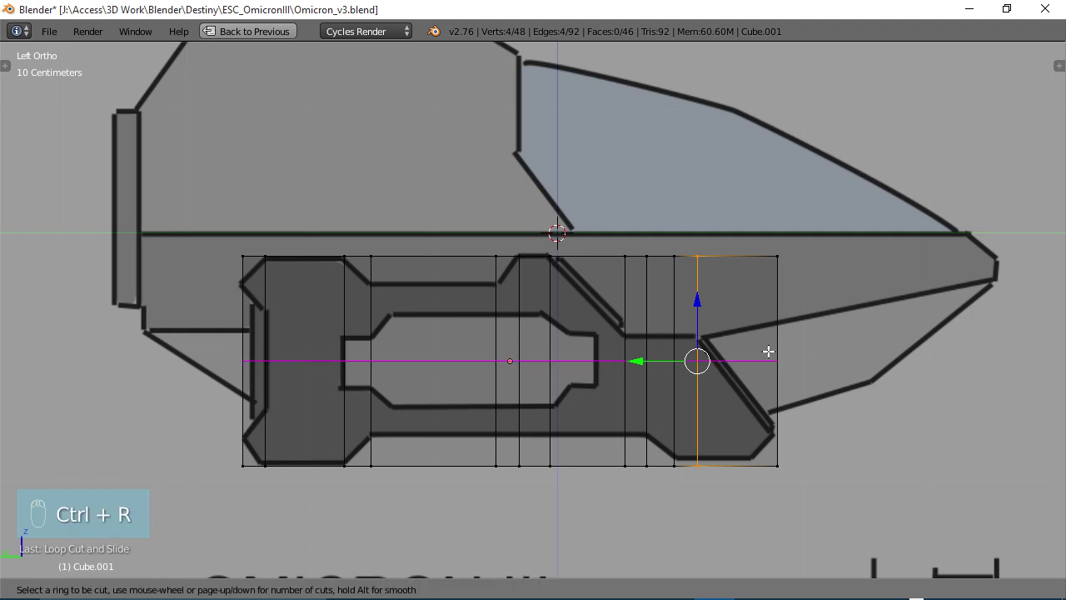
pyautogui.click(756, 259)
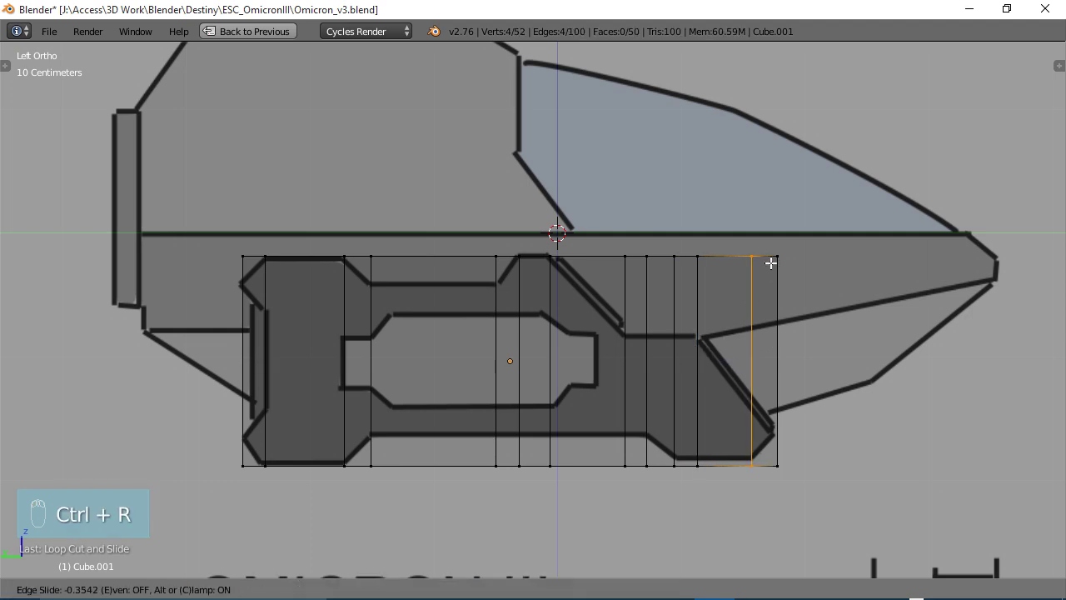
pyautogui.click(770, 263)
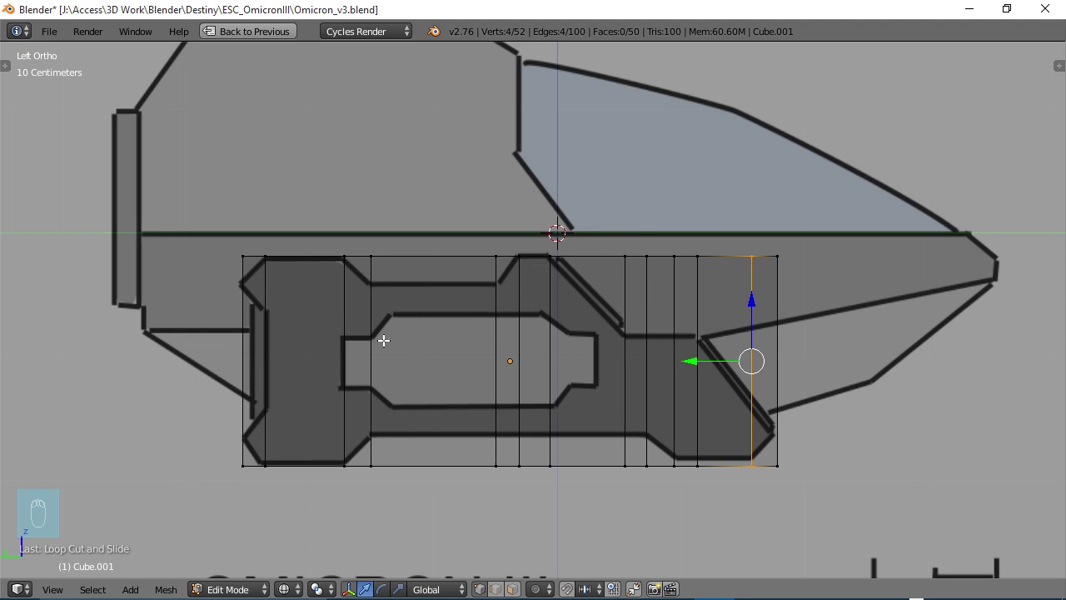
# Lower the pod's rear upper corner vertices vertically by about 20 cm to the outer point of the reference's rear chamfer.
pyautogui.rightClick(241, 255)
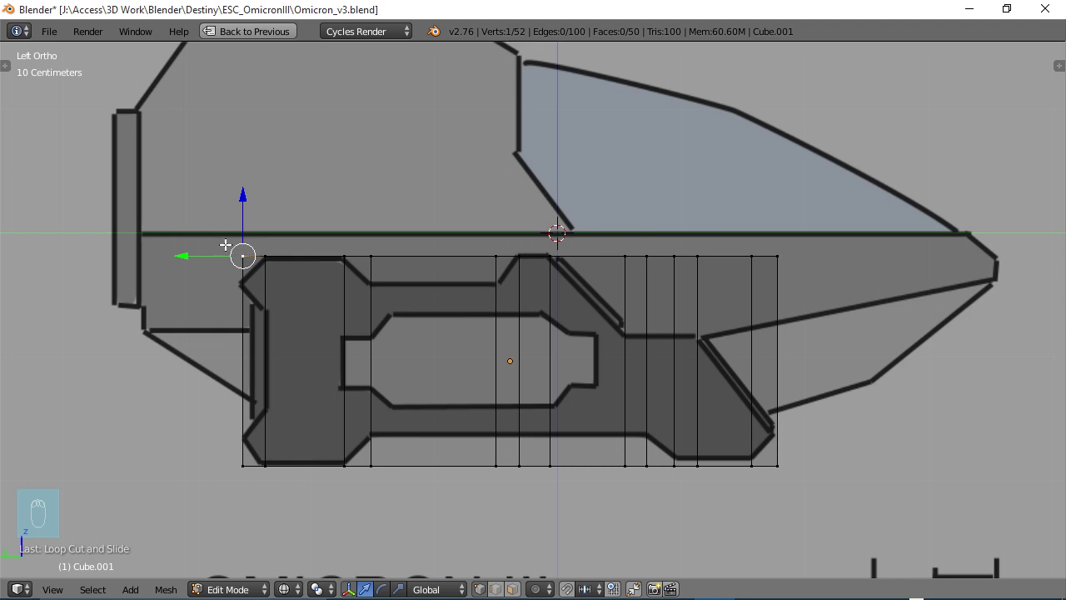
pyautogui.press('b')
pyautogui.moveTo(256, 270); pyautogui.dragTo(227, 243)
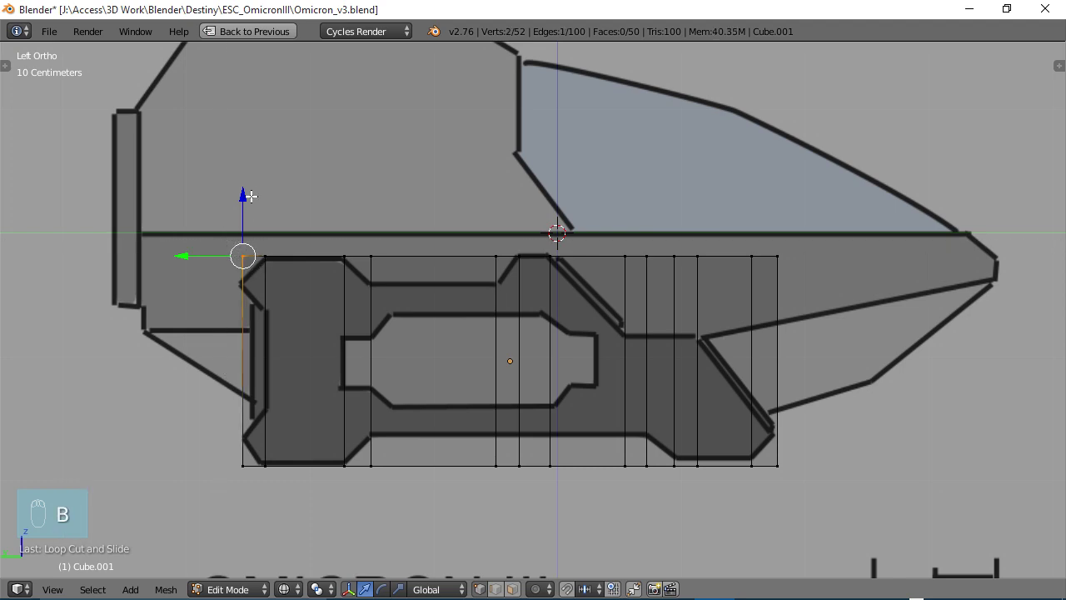
pyautogui.press('g')
pyautogui.press('z')
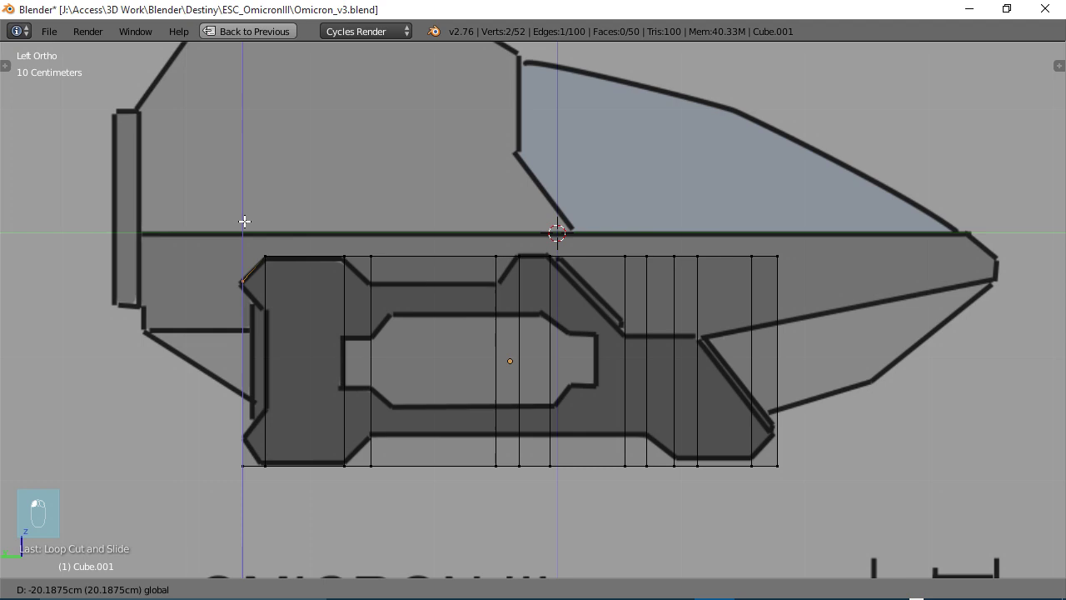
pyautogui.click(244, 221)
# Add two horizontal loop cuts along the full length of the pod, one just above and one below mid-height.
pyautogui.rightClick(269, 314)
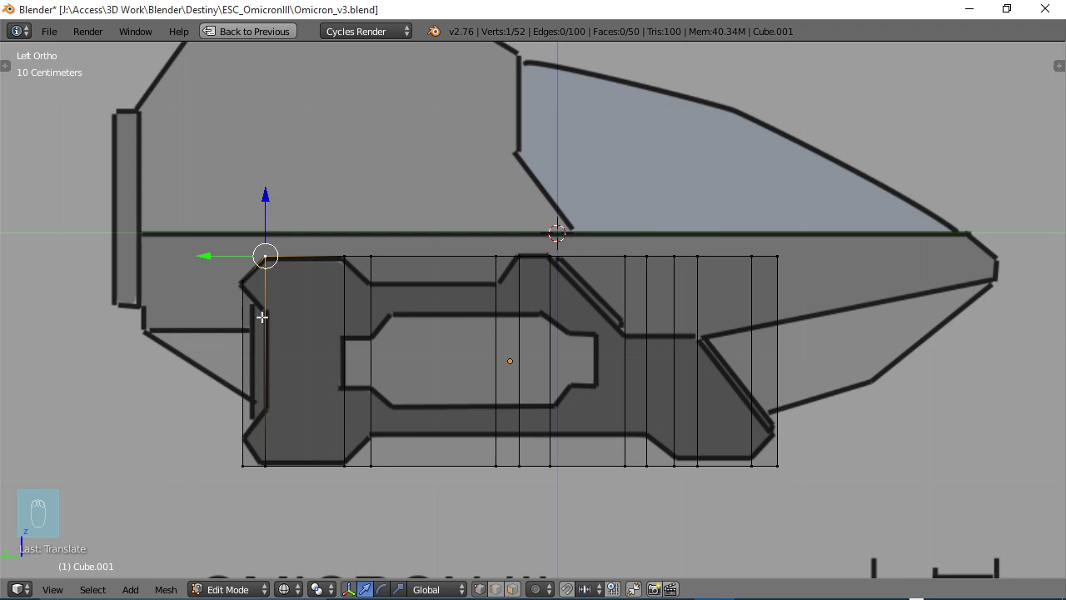
pyautogui.hotkey('ctrl', 'r')
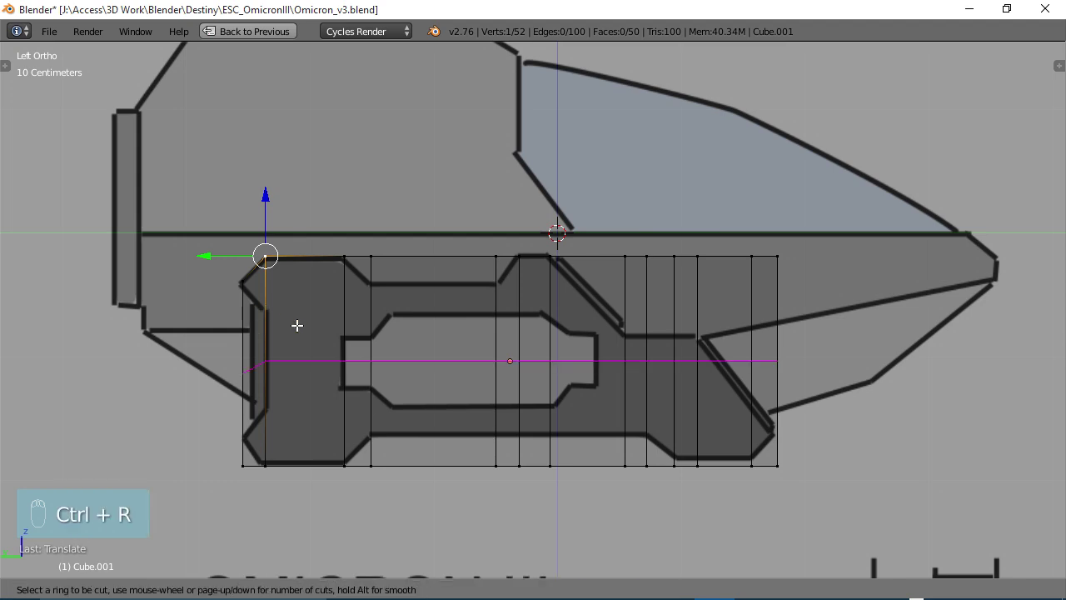
pyautogui.click(297, 325)
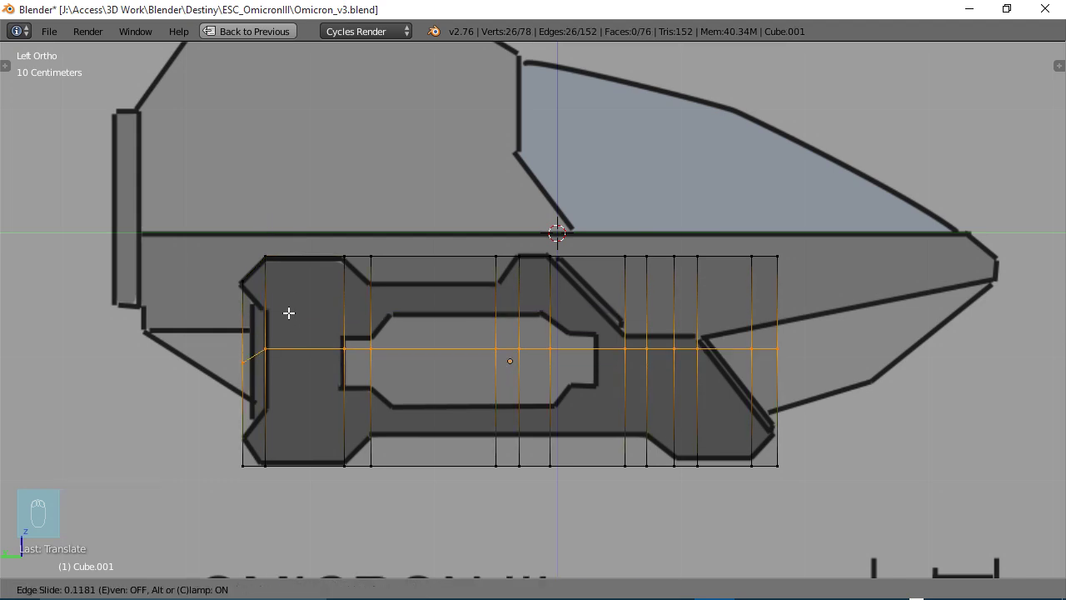
pyautogui.click(289, 318)
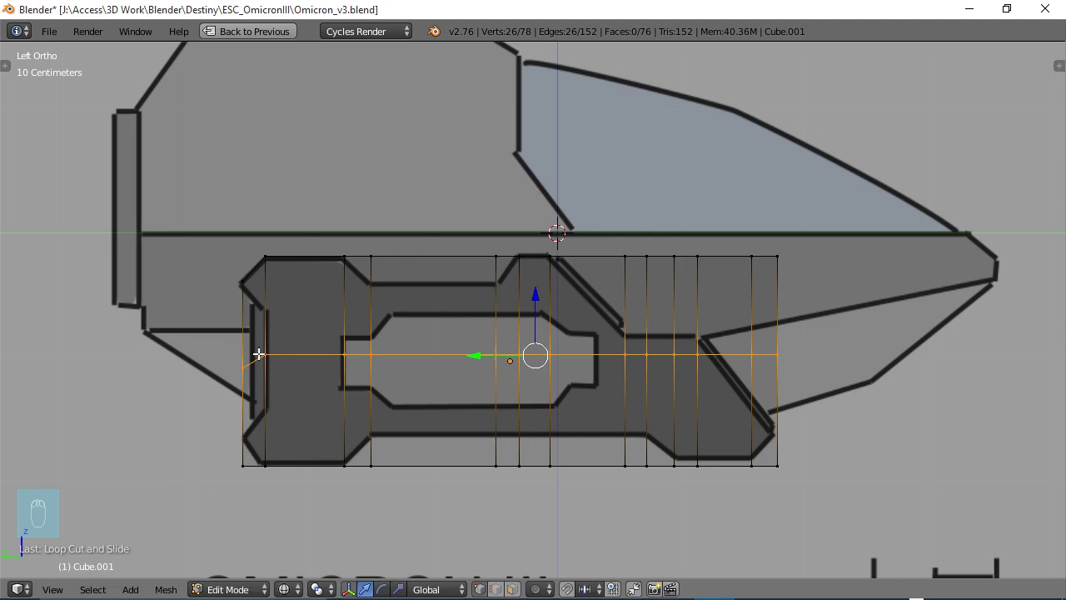
pyautogui.hotkey('ctrl', 'r')
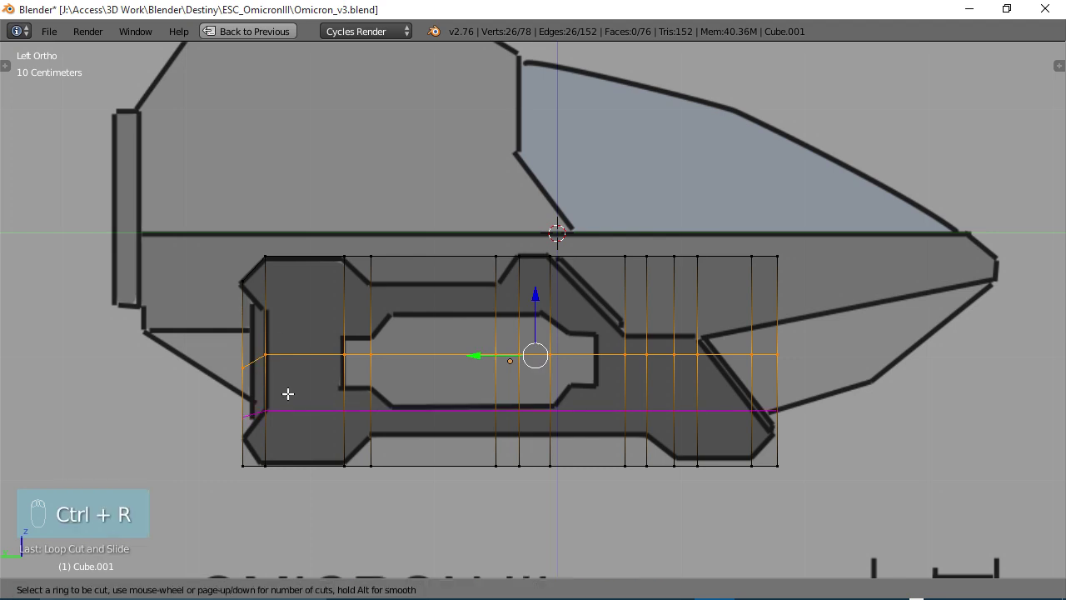
pyautogui.click(288, 394)
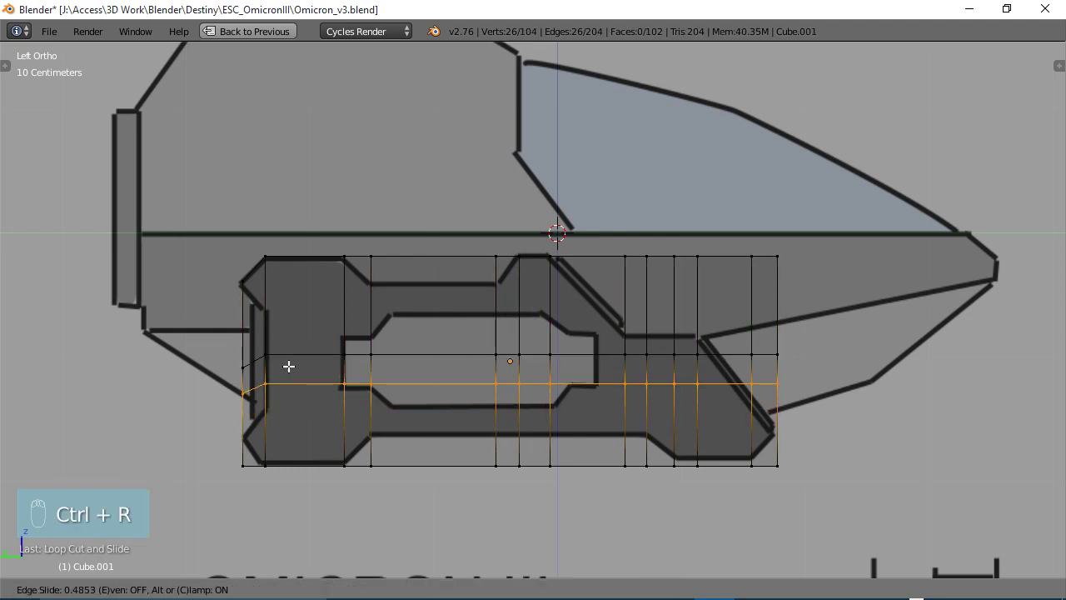
pyautogui.click(289, 365)
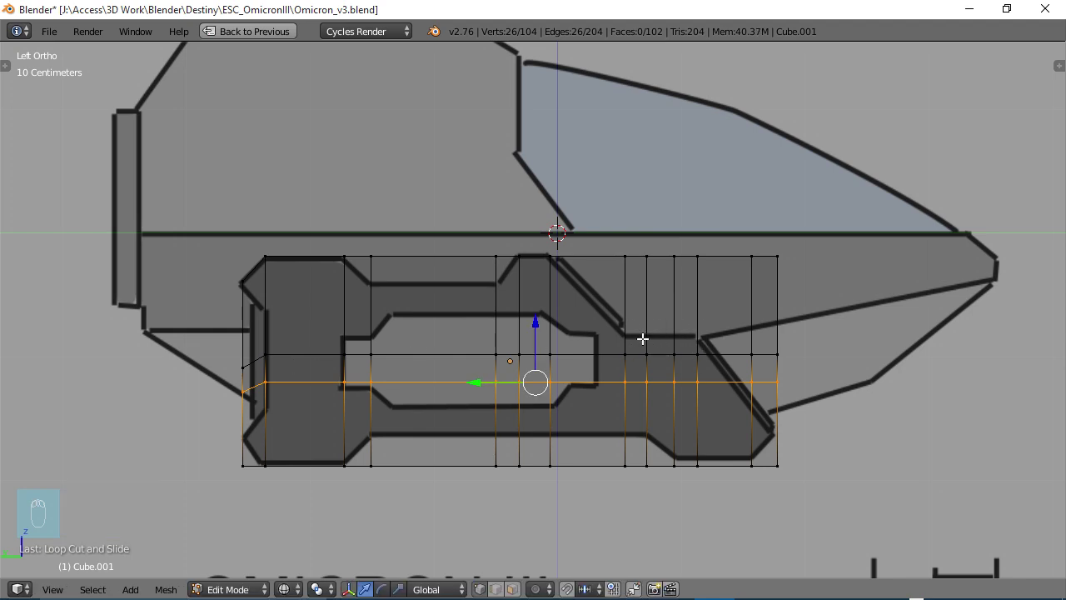
# Move the four rear-end vertices of the upper horizontal loop up and forward to the upper corner of the rear notch.
pyautogui.rightClick(251, 366)
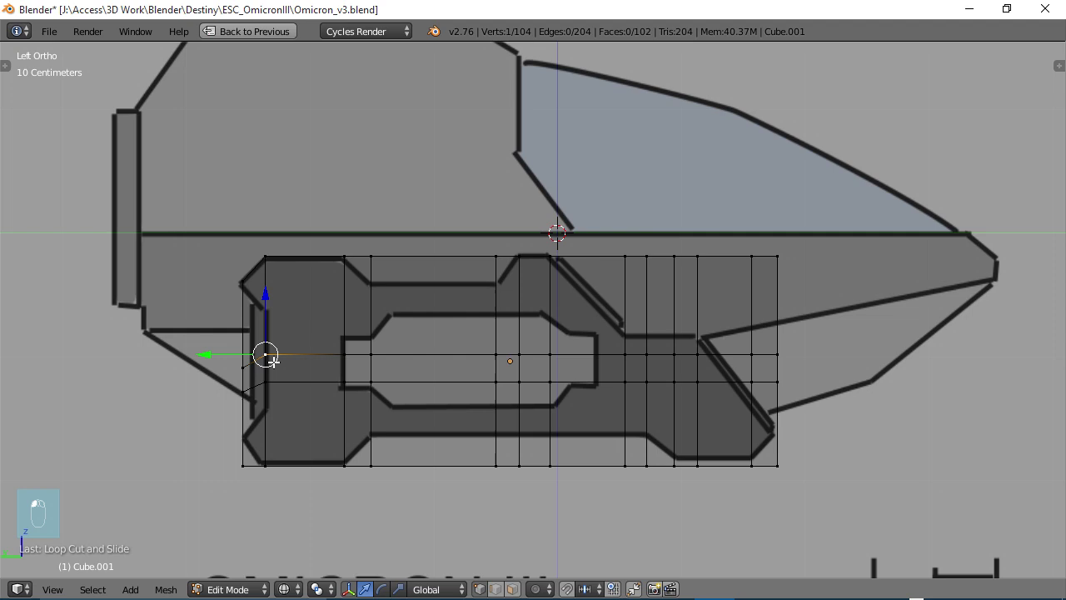
pyautogui.press('b')
pyautogui.moveTo(275, 379); pyautogui.dragTo(251, 358)
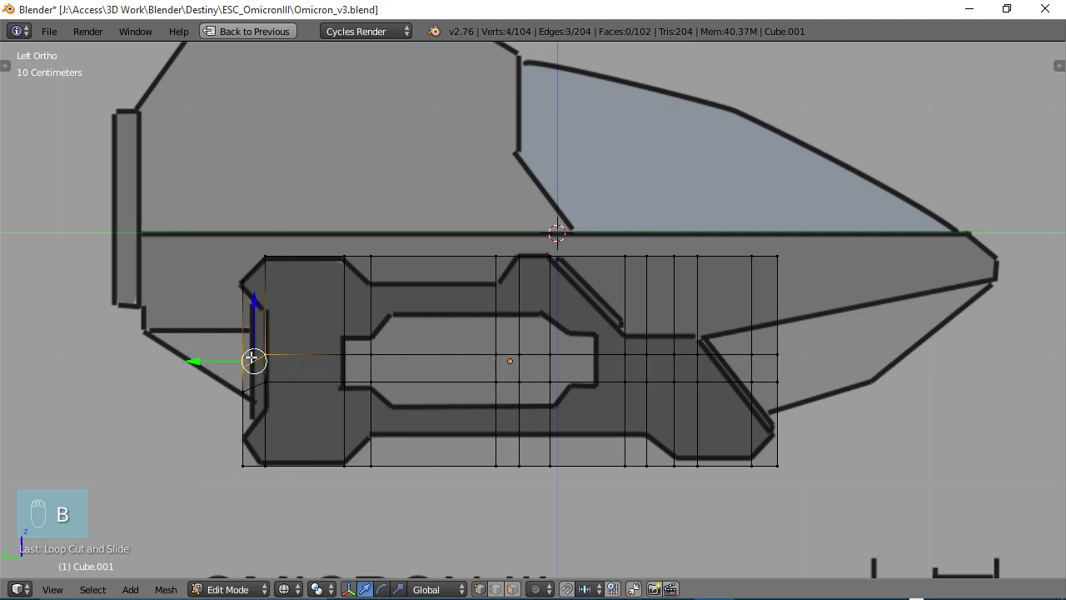
pyautogui.press('g')
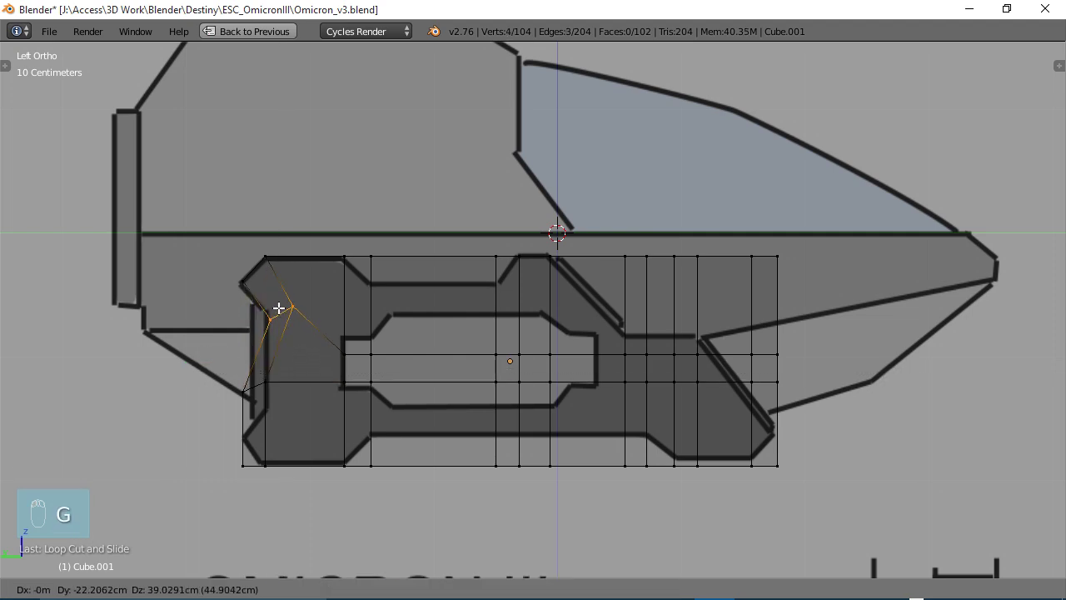
pyautogui.click(277, 300)
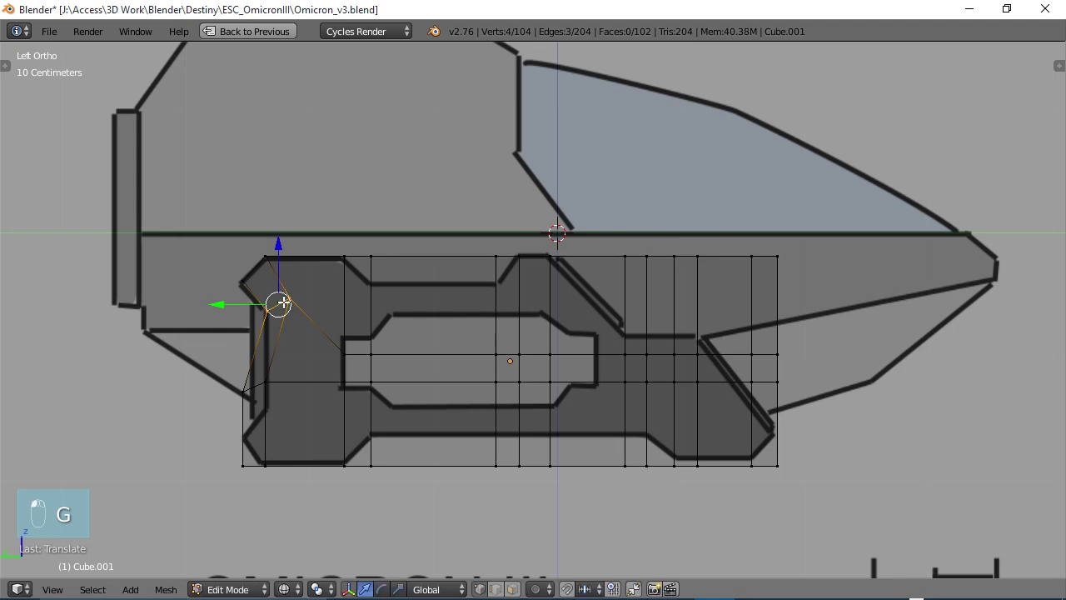
# Move the inner vertex pair near the rear notch's upper corner down and forward into the pod's rear block.
pyautogui.press('b')
pyautogui.moveTo(282, 292); pyautogui.dragTo(321, 331, button='middle')
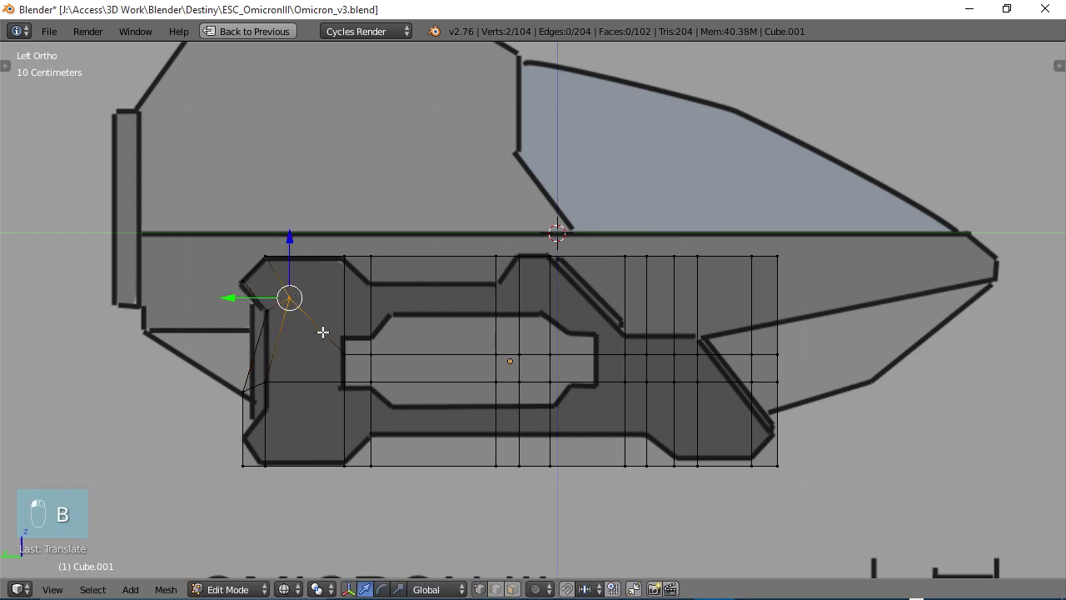
pyautogui.moveTo(290, 242); pyautogui.dragTo(295, 278)
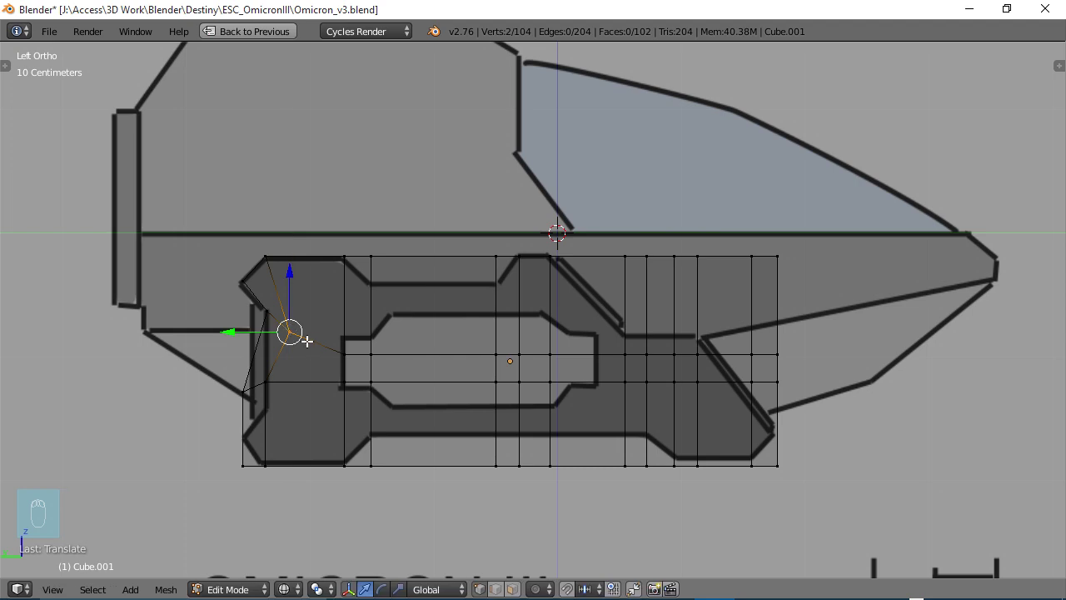
pyautogui.press('g')
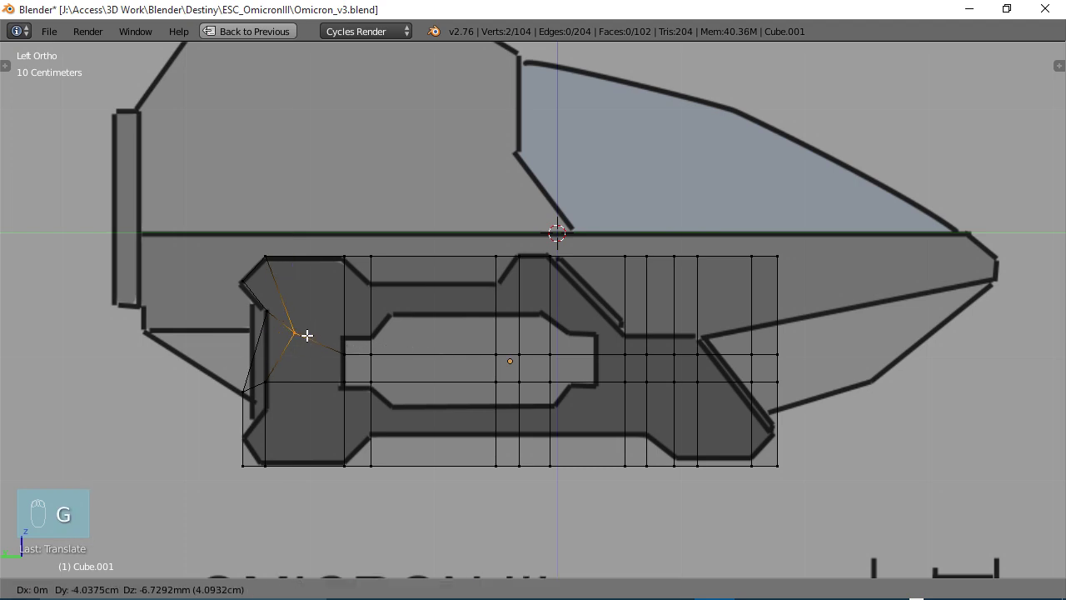
pyautogui.click(311, 331)
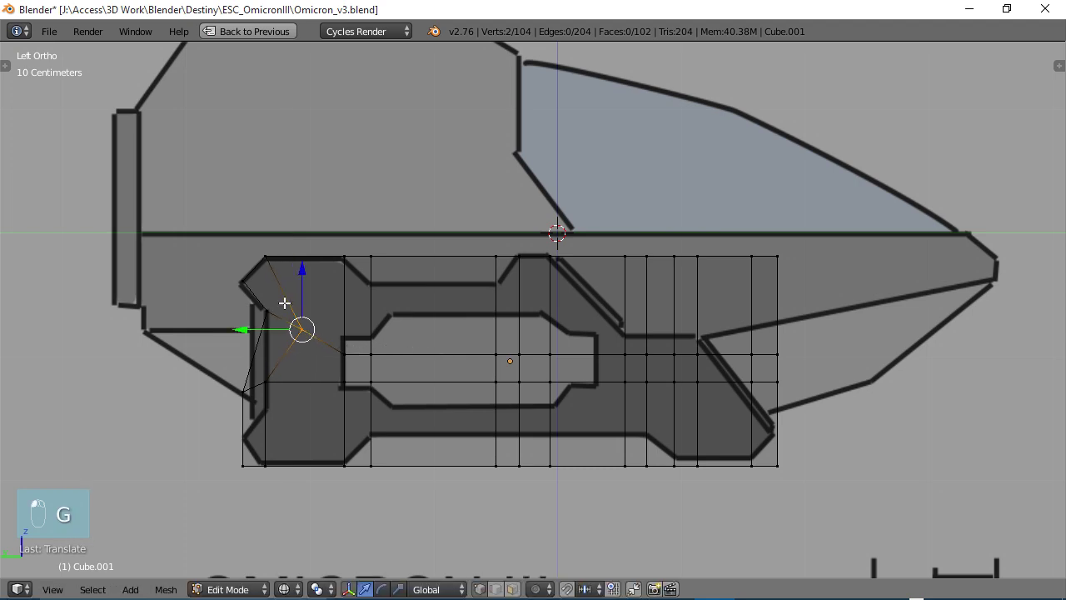
# Move the four rear-end vertices of the lower horizontal loop down and forward to the lower corner of the rear notch.
pyautogui.press('b')
pyautogui.moveTo(214, 369); pyautogui.dragTo(281, 399)
pyautogui.moveTo(252, 338); pyautogui.dragTo(257, 360)
pyautogui.moveTo(208, 407); pyautogui.dragTo(234, 412)
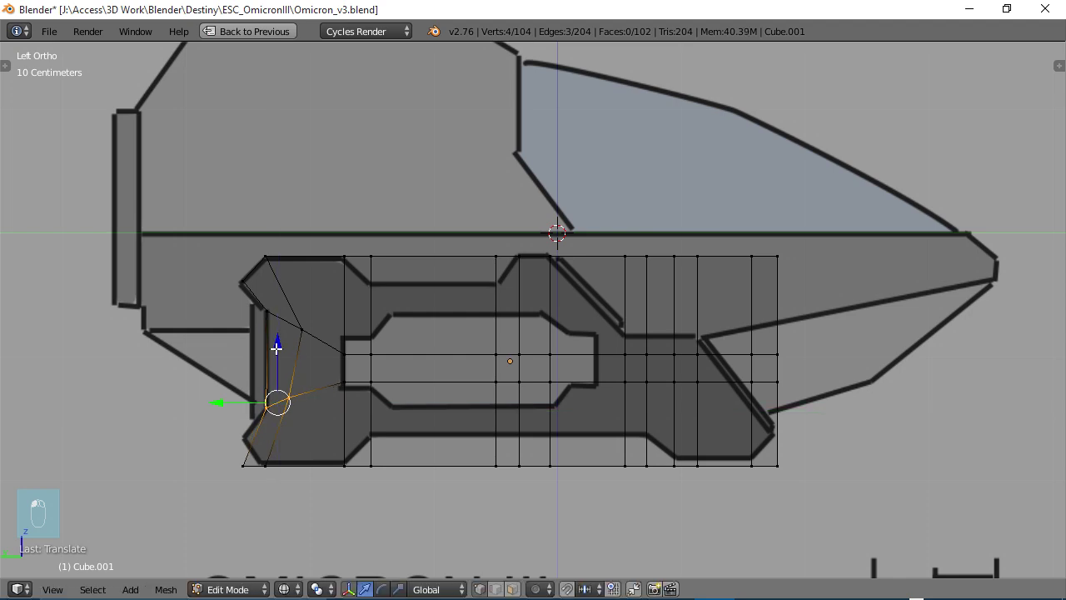
# Raise the pod's lower rear corner vertices to the outer point of the lower rear chamfer in the reference.
pyautogui.rightClick(241, 468)
pyautogui.press('b')
pyautogui.moveTo(218, 448); pyautogui.dragTo(260, 492)
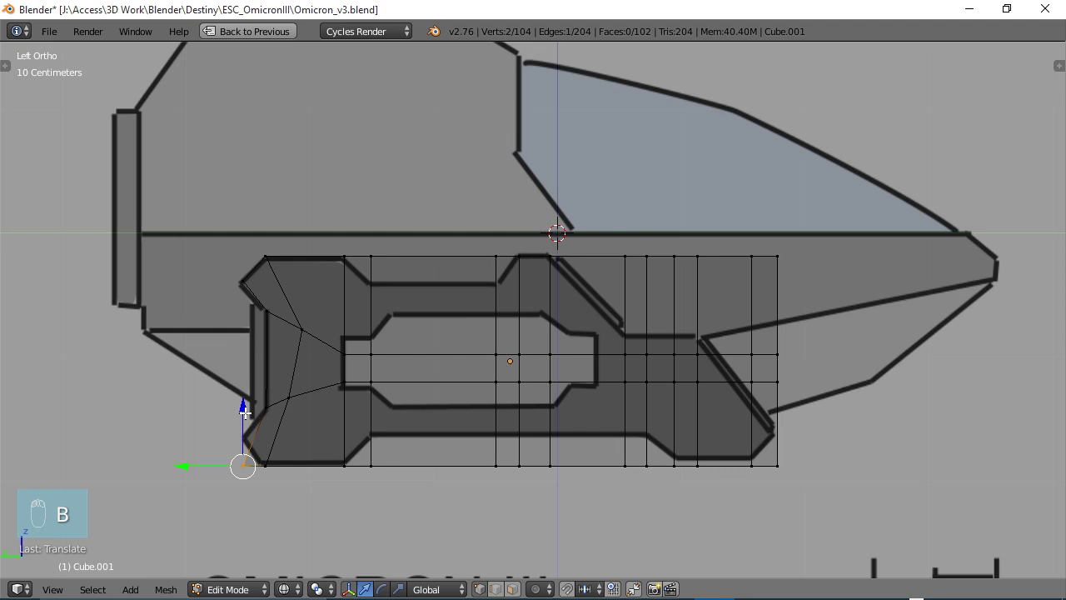
pyautogui.moveTo(245, 411); pyautogui.dragTo(242, 379)
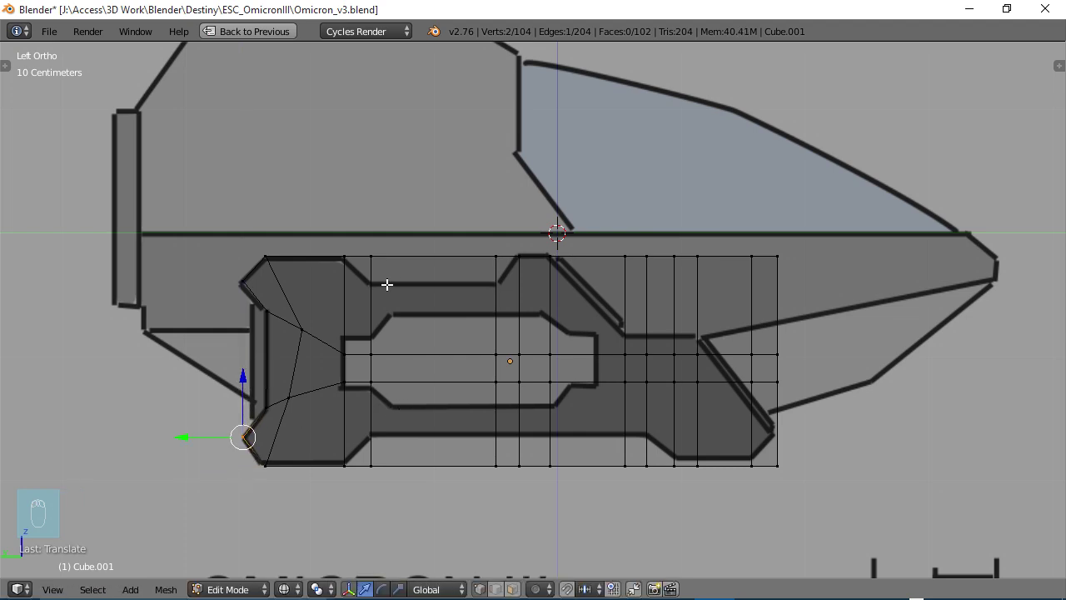
# Lower the upper-edge vertices at the rear and front ends of the recess to the recessed edge of the reference.
pyautogui.rightClick(372, 258)
pyautogui.press('b')
pyautogui.moveTo(358, 239); pyautogui.dragTo(400, 292)
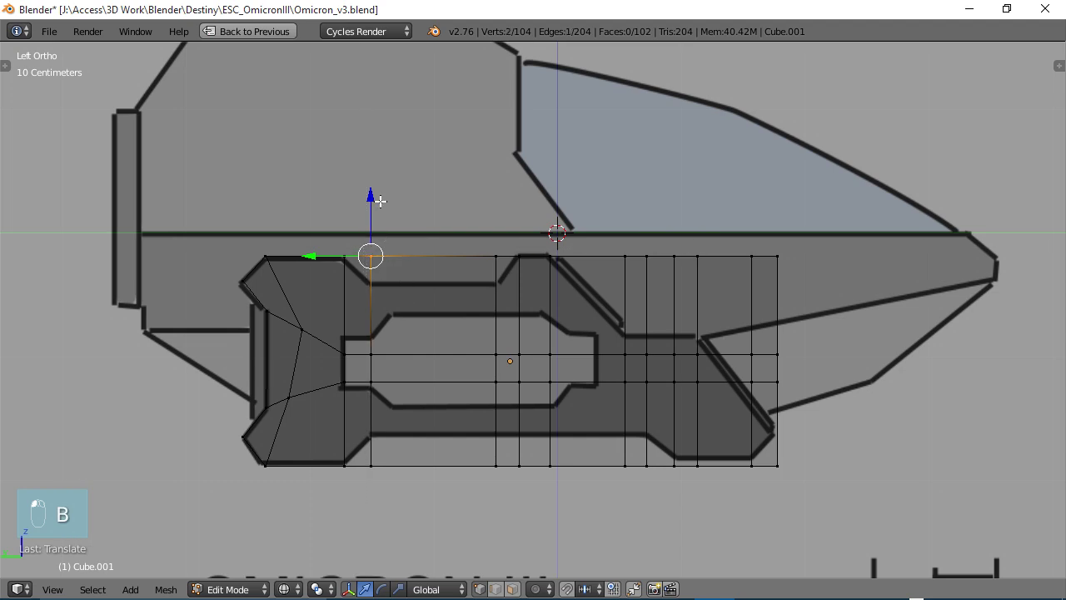
pyautogui.moveTo(380, 202); pyautogui.dragTo(375, 224)
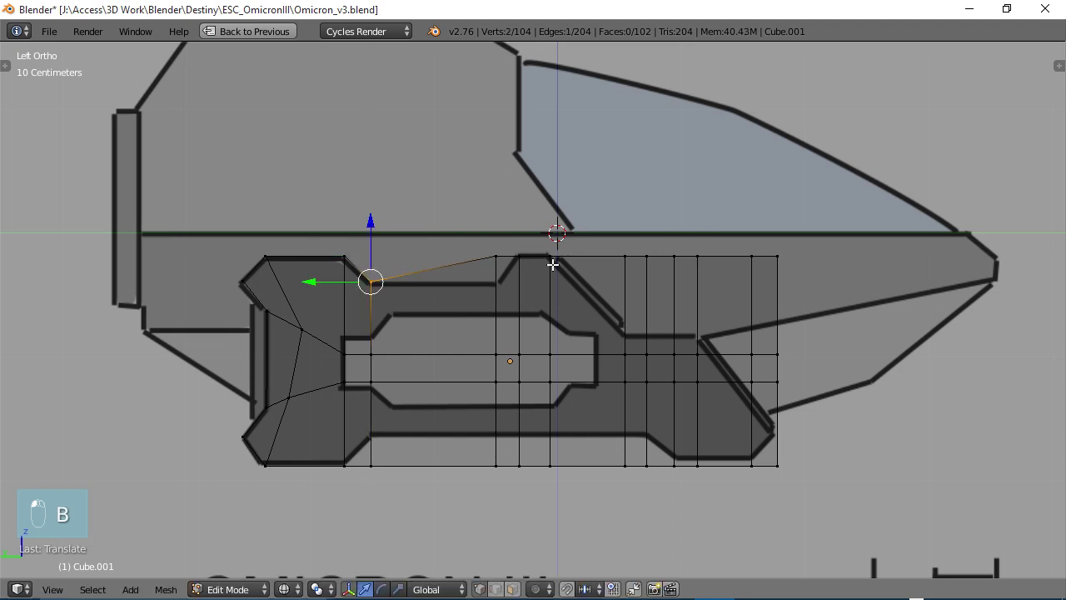
pyautogui.rightClick(492, 255)
pyautogui.press('b')
pyautogui.moveTo(481, 247); pyautogui.dragTo(501, 272)
pyautogui.moveTo(497, 208); pyautogui.dragTo(499, 231)
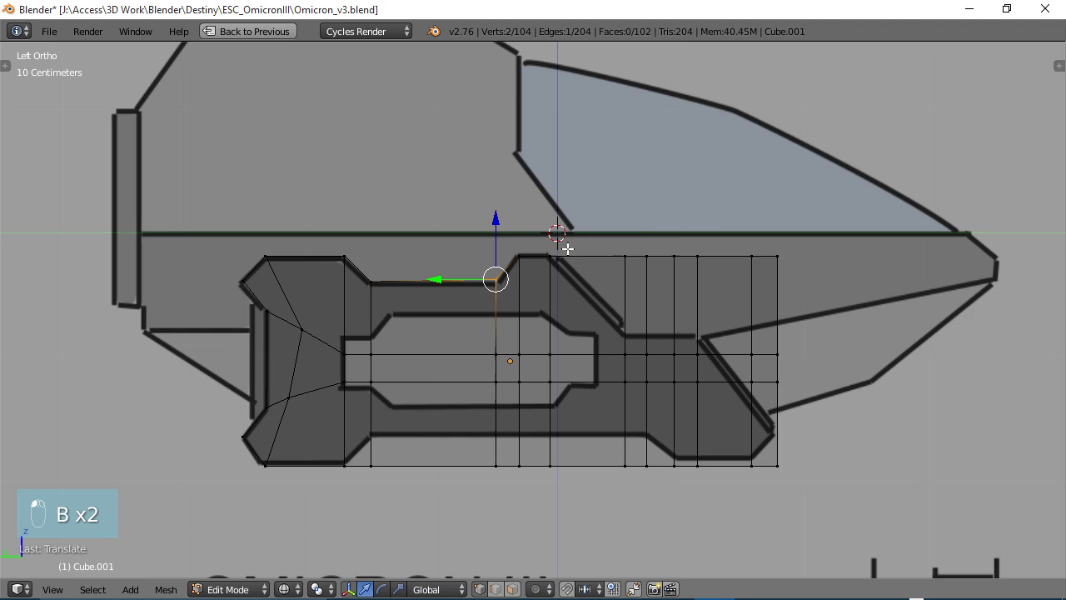
# Lower all upper-edge vertices ahead of the diagonal's top corner to the height of the front ledge.
pyautogui.rightClick(625, 257)
pyautogui.press('b')
pyautogui.moveTo(598, 237); pyautogui.dragTo(817, 286)
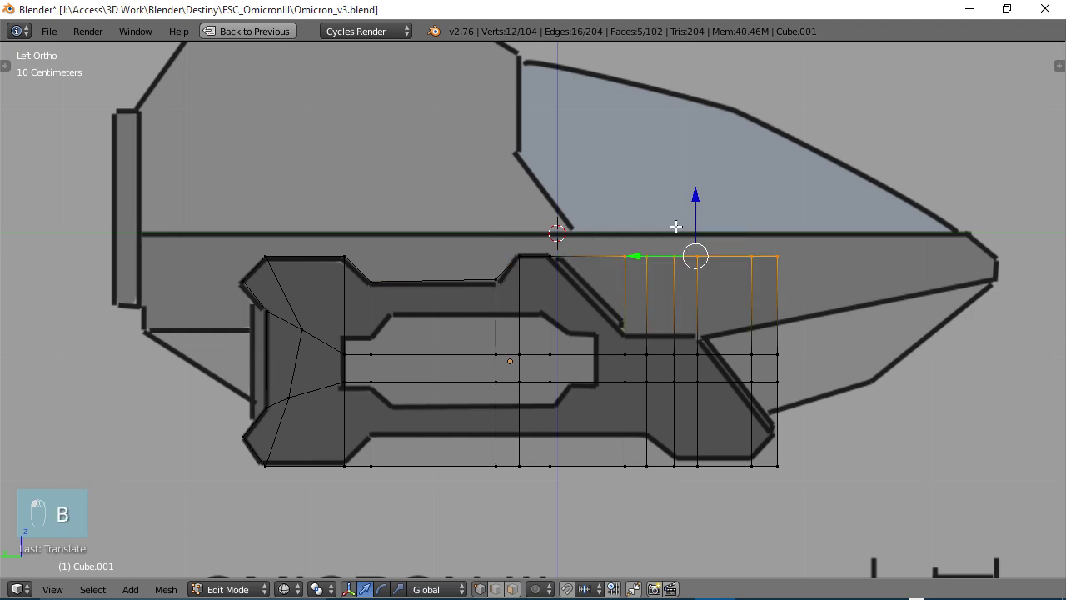
pyautogui.moveTo(695, 197); pyautogui.dragTo(695, 277)
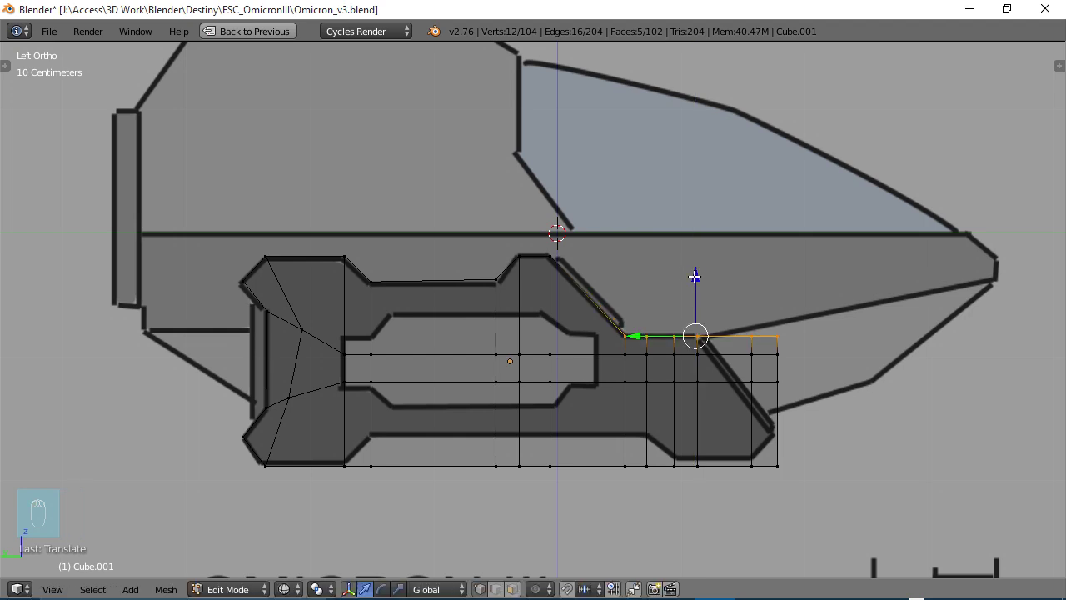
# Slide the upper vertices of the two frontmost columns rearward to near the front end of the ledge.
pyautogui.rightClick(749, 338)
pyautogui.press('b')
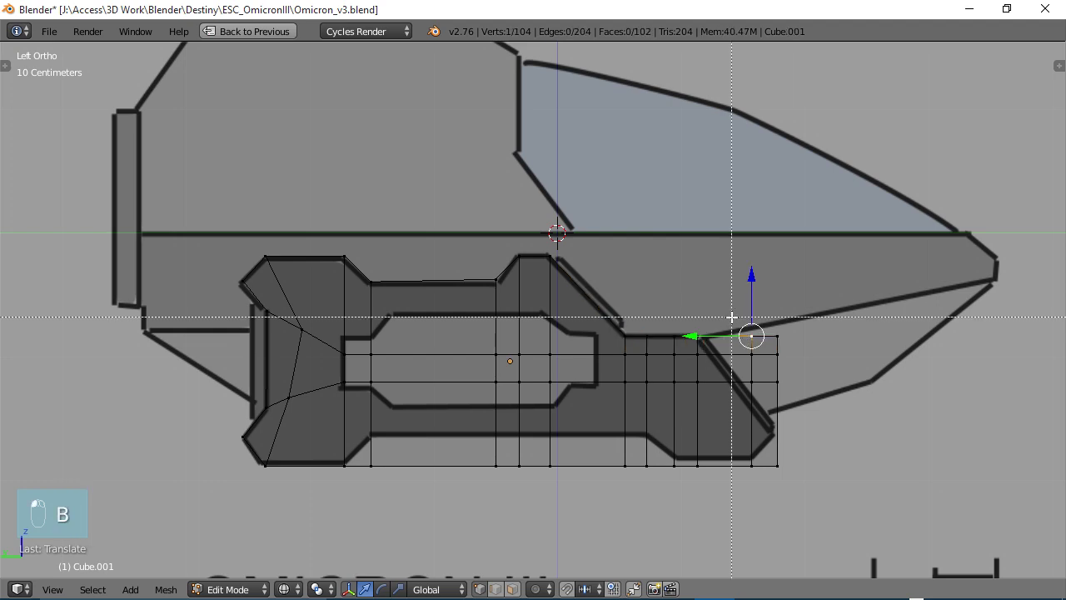
pyautogui.moveTo(732, 316); pyautogui.dragTo(798, 371)
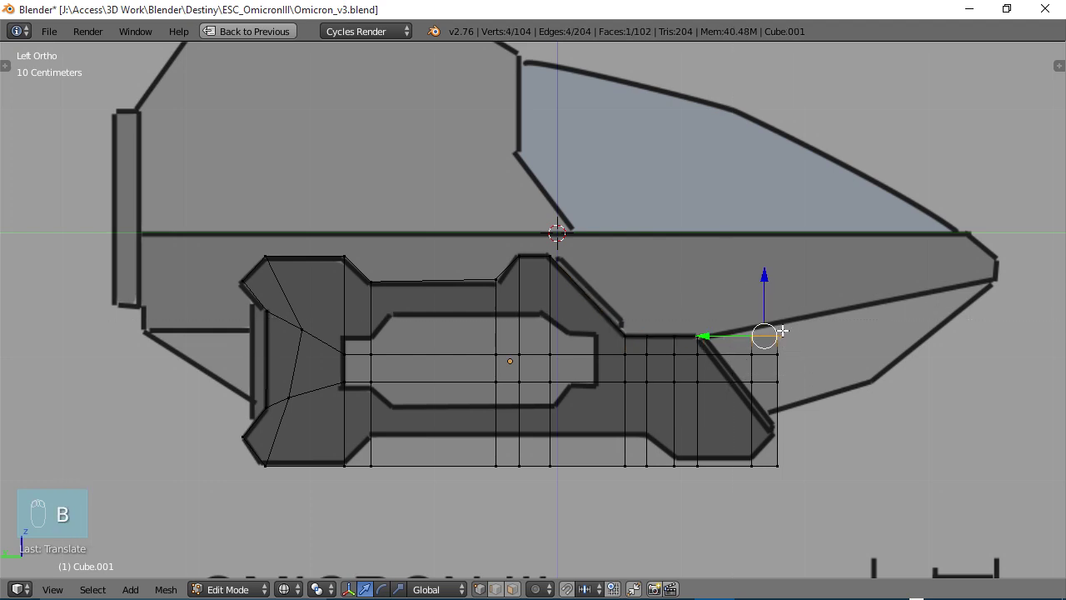
pyautogui.moveTo(721, 337); pyautogui.dragTo(664, 336)
# Slide the upper-edge vertices ahead of the diagonal's foot rearward along the ledge, excluding the vertices on the loop below.
pyautogui.scroll(2, 725, 374)
pyautogui.scroll(3, 679, 364)
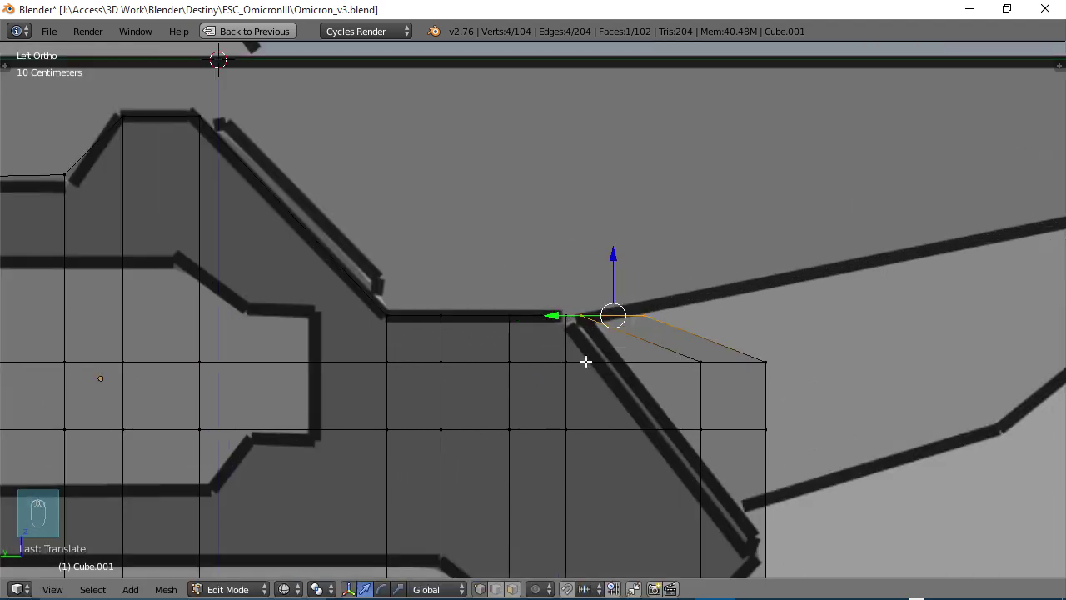
pyautogui.rightClick(586, 362)
pyautogui.press('b')
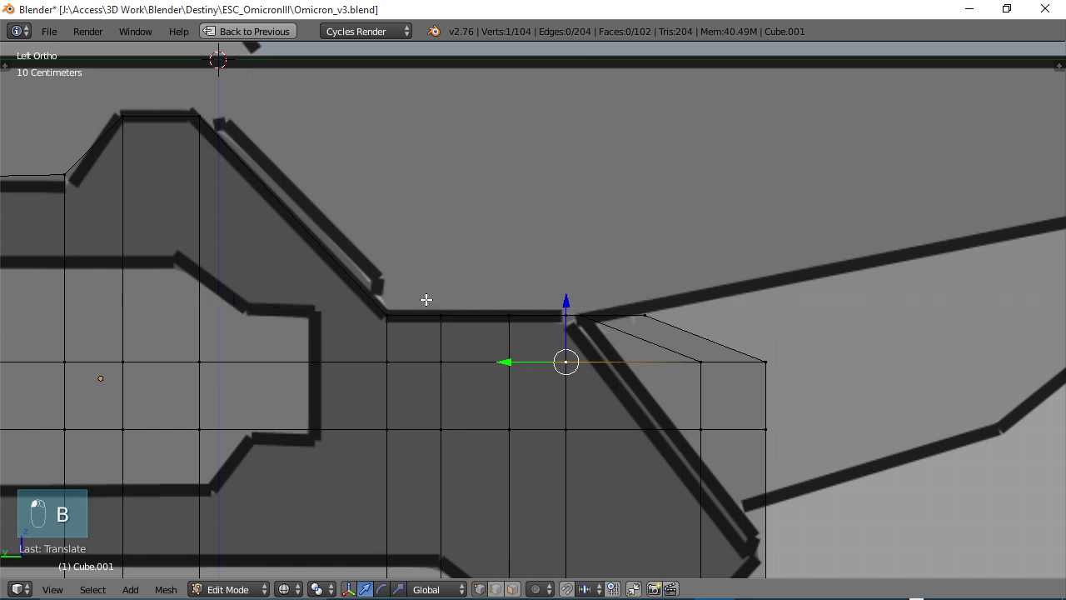
pyautogui.moveTo(426, 300); pyautogui.dragTo(715, 353)
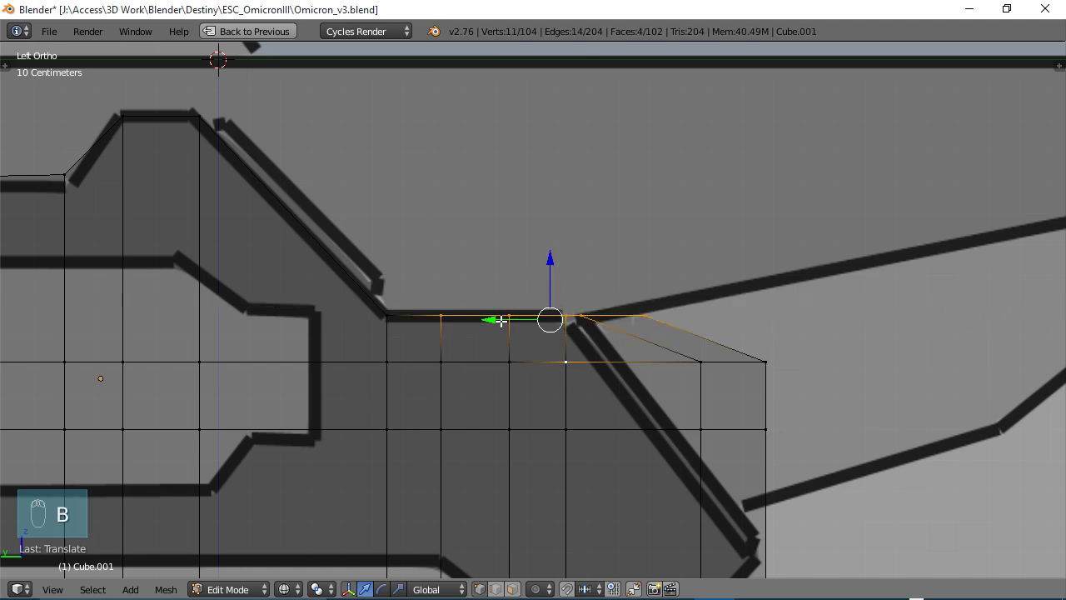
pyautogui.moveTo(494, 318); pyautogui.dragTo(470, 319)
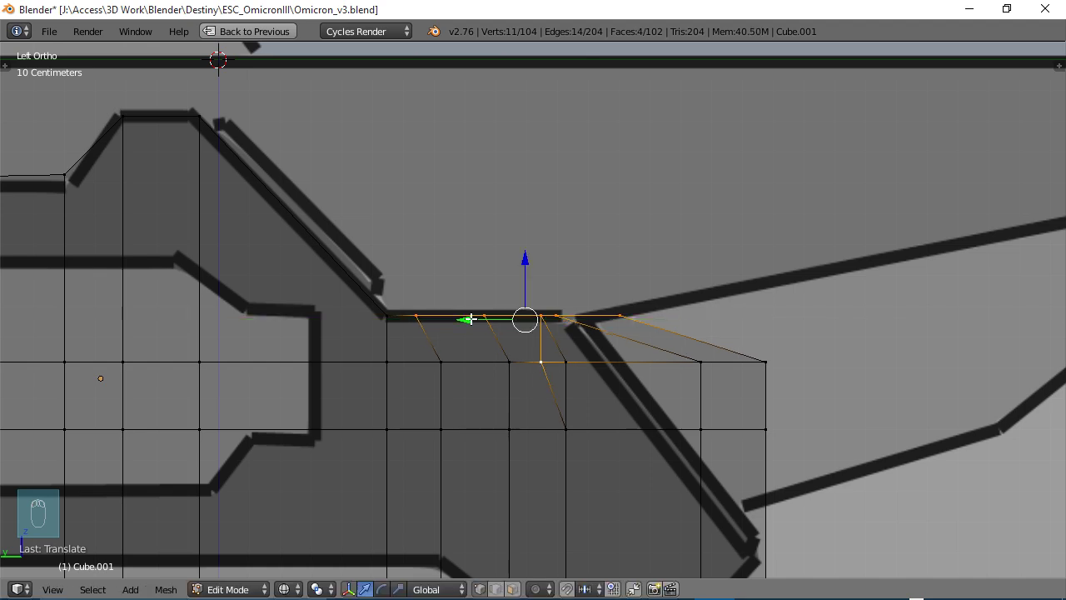
pyautogui.hotkey('ctrl', 'z')
pyautogui.press('c')
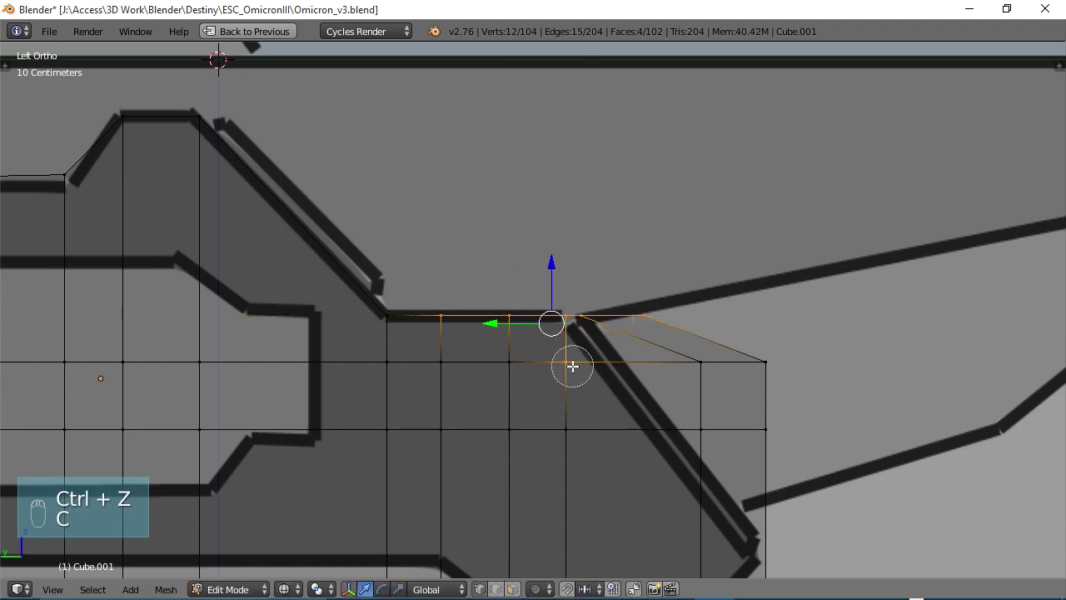
pyautogui.middleClick(566, 363)
pyautogui.rightClick(562, 356)
pyautogui.moveTo(490, 316); pyautogui.dragTo(441, 312)
# Space the upper-edge vertices along the front ledge by sliding successively fewer front columns rearward, ending the frontmost at the ledge's front end.
pyautogui.press('c')
pyautogui.middleClick(409, 321)
pyautogui.rightClick(411, 333)
pyautogui.press('c')
pyautogui.middleClick(446, 316)
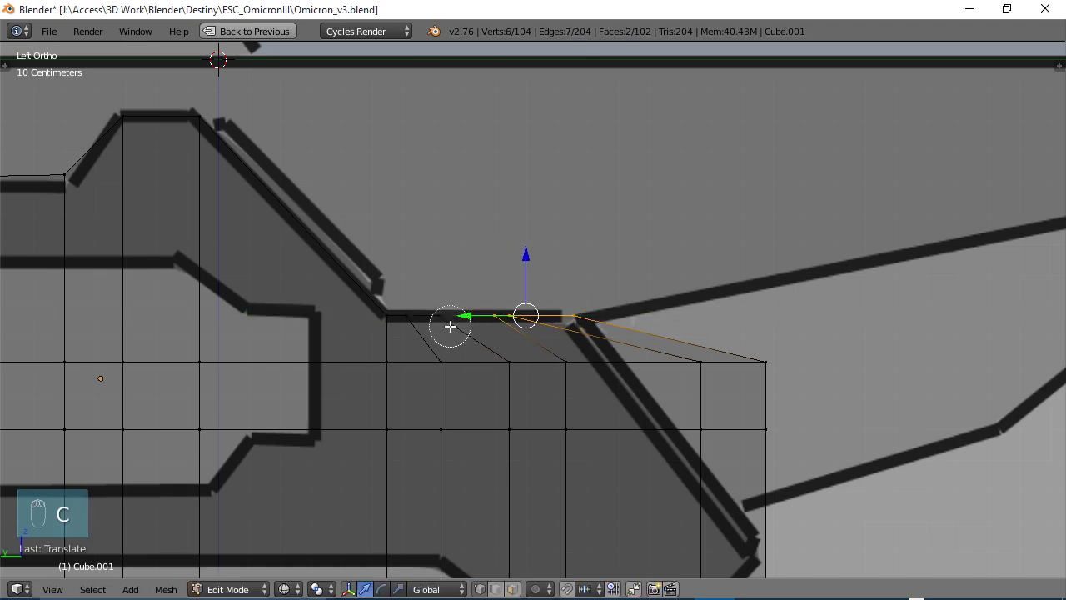
pyautogui.press('Escape')
pyautogui.press('g')
pyautogui.press('y')
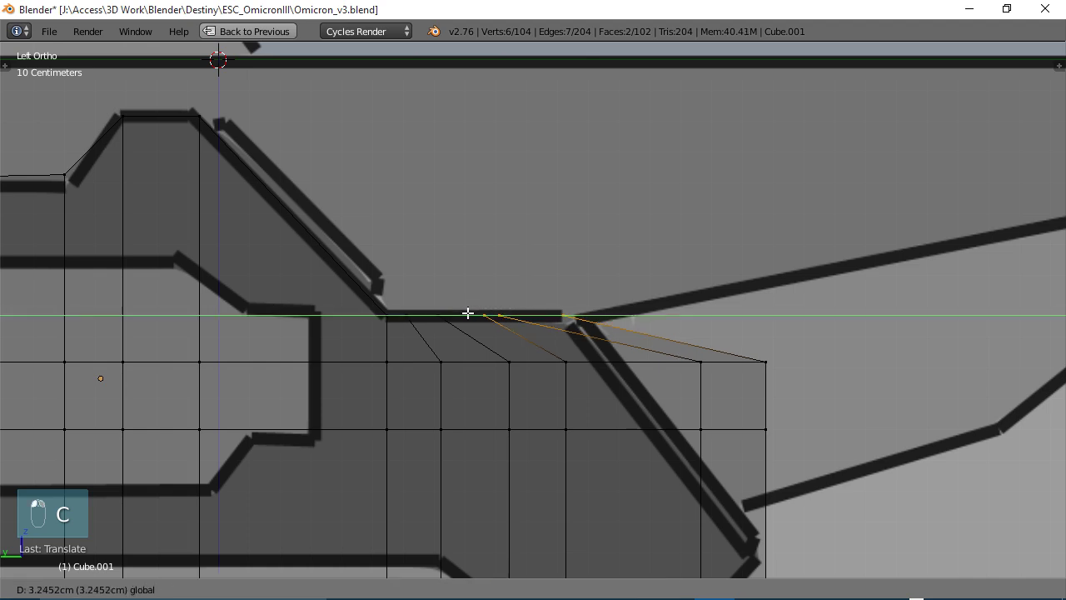
pyautogui.click(502, 336)
# Slide the upper loop's vertices ahead of the diagonal's foot rearward until the rearmost one sits below its ledge vertex.
pyautogui.rightClick(466, 367)
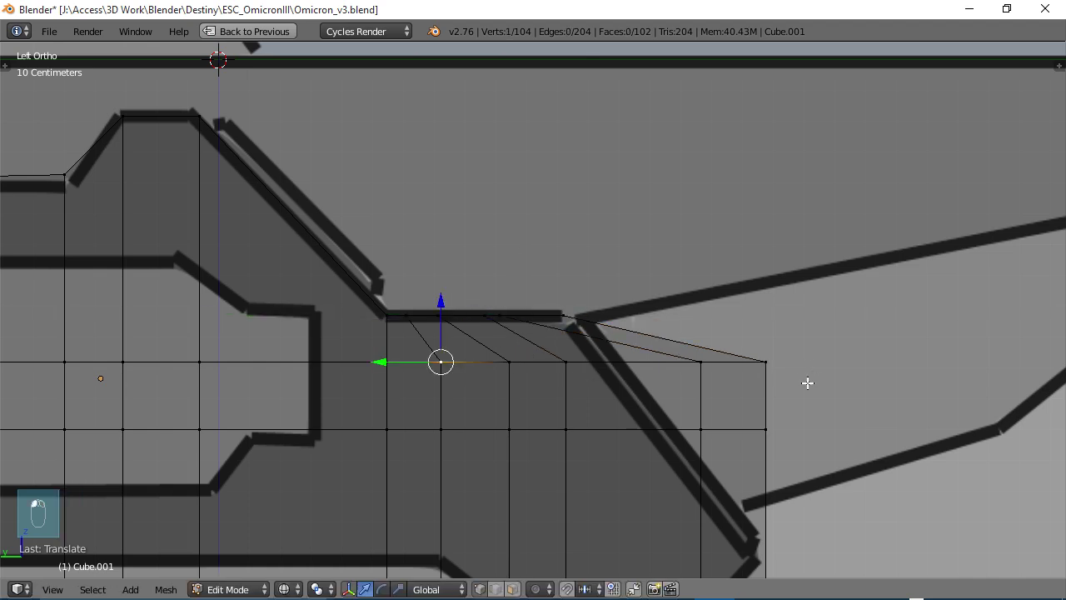
pyautogui.press('b')
pyautogui.moveTo(805, 386); pyautogui.dragTo(421, 350)
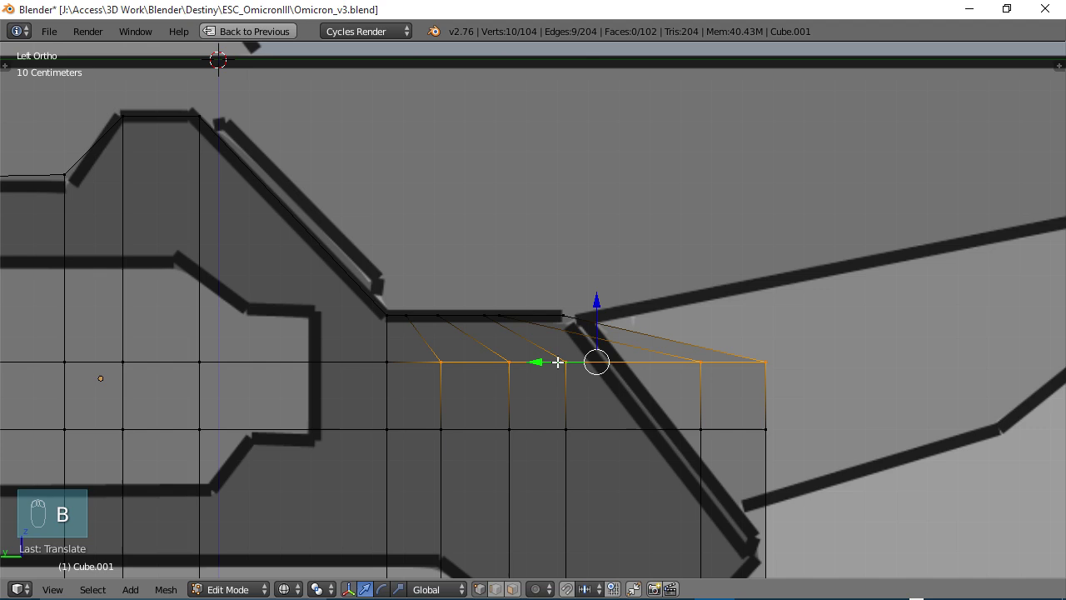
pyautogui.press('g')
pyautogui.press('y')
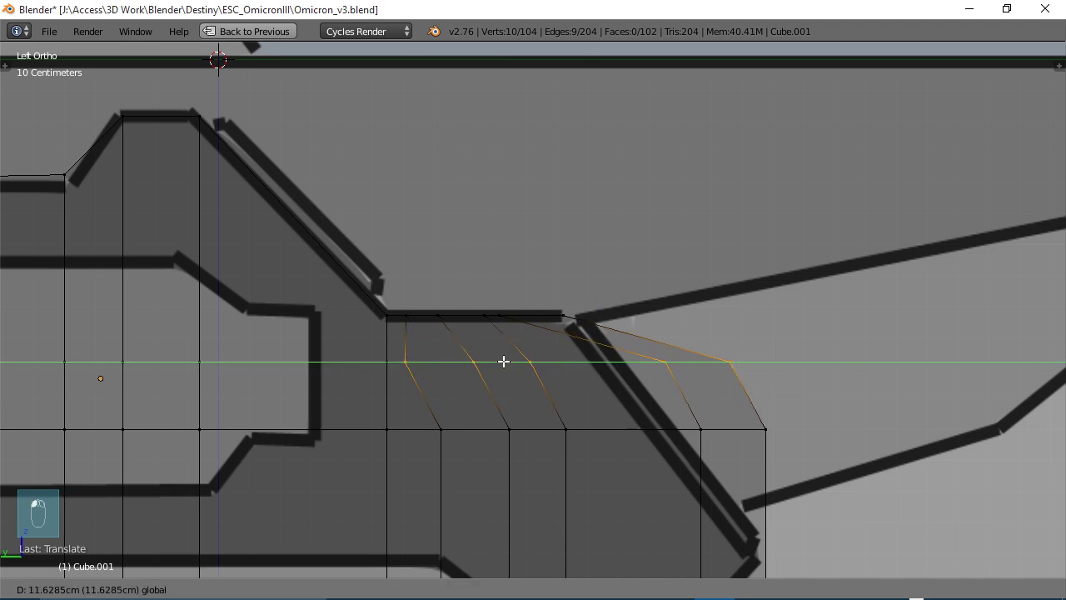
pyautogui.click(503, 361)
# Slide the upper loop's four frontmost columns rearward, leaving out the rearmost column, to align the next one below its ledge vertex.
pyautogui.press('c')
pyautogui.moveTo(412, 355); pyautogui.dragTo(406, 368, button='middle')
pyautogui.rightClick(406, 367)
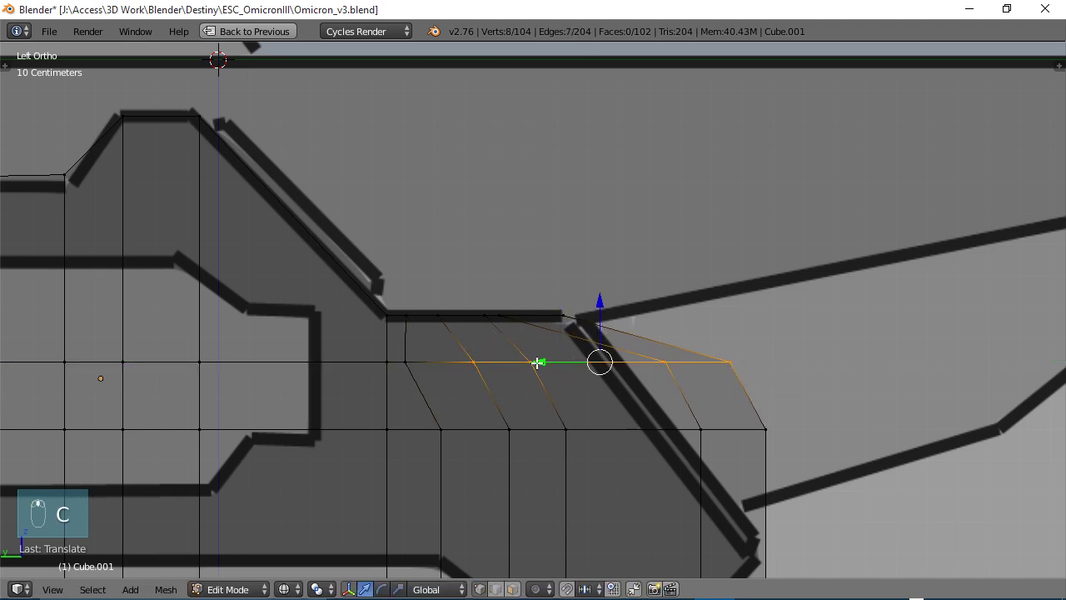
pyautogui.press('g')
pyautogui.press('y')
pyautogui.click(490, 356)
# Align the upper loop's third column ahead of the diagonal's foot below its ledge vertex, moving the two frontmost columns along with it.
pyautogui.press('c')
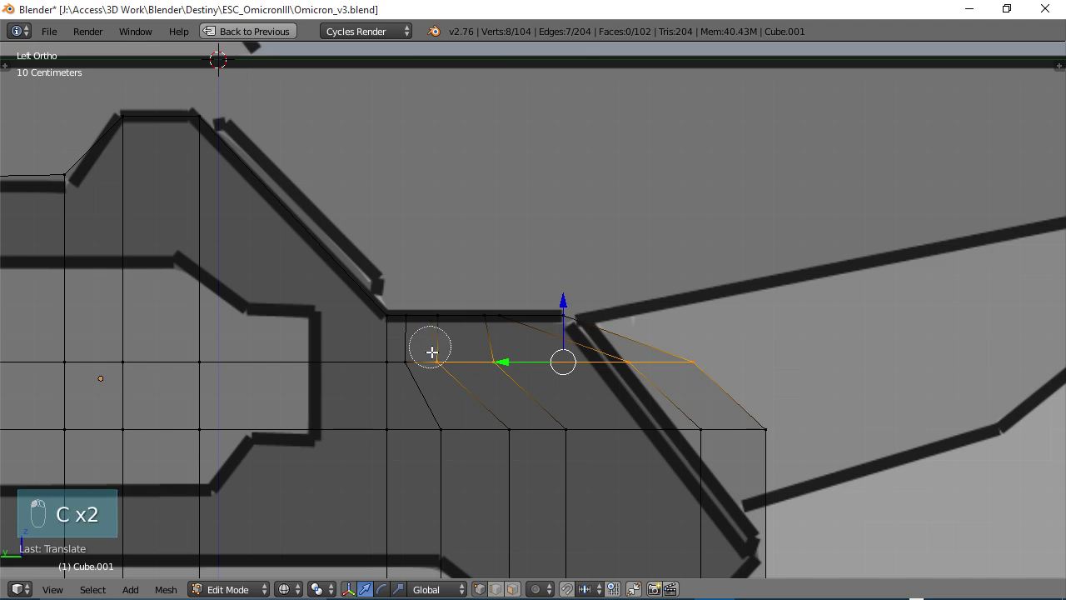
pyautogui.moveTo(430, 350); pyautogui.dragTo(488, 338, button='middle')
pyautogui.rightClick(526, 357)
pyautogui.press('g')
pyautogui.press('y')
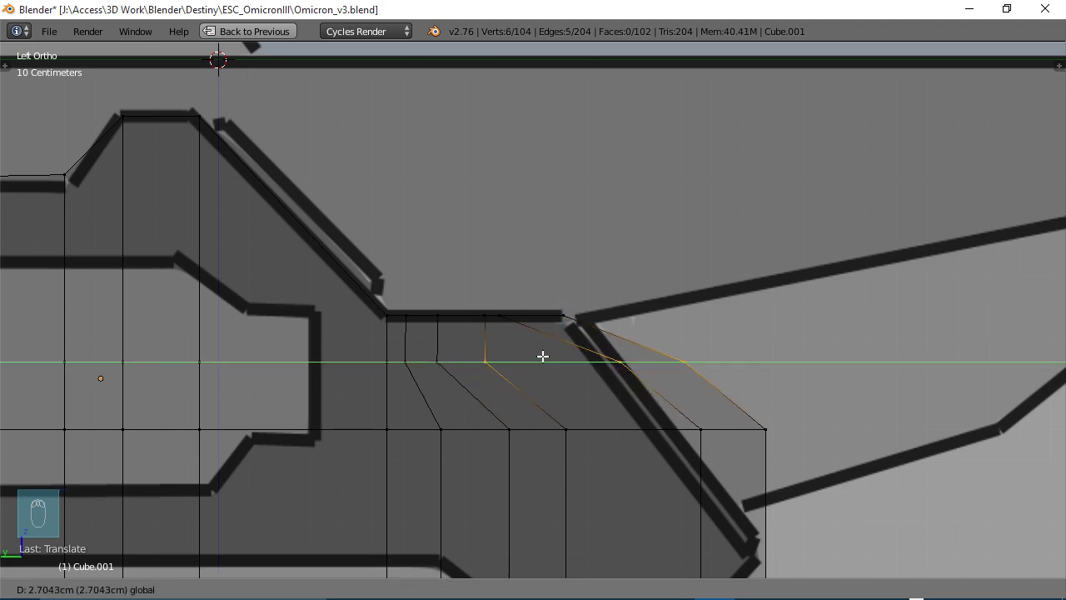
pyautogui.click(543, 356)
# Slide the upper loop's two frontmost columns rearward until the front one meets the sloped nose edge of the reference.
pyautogui.press('c')
pyautogui.moveTo(483, 354); pyautogui.dragTo(496, 354, button='middle')
pyautogui.rightClick(496, 354)
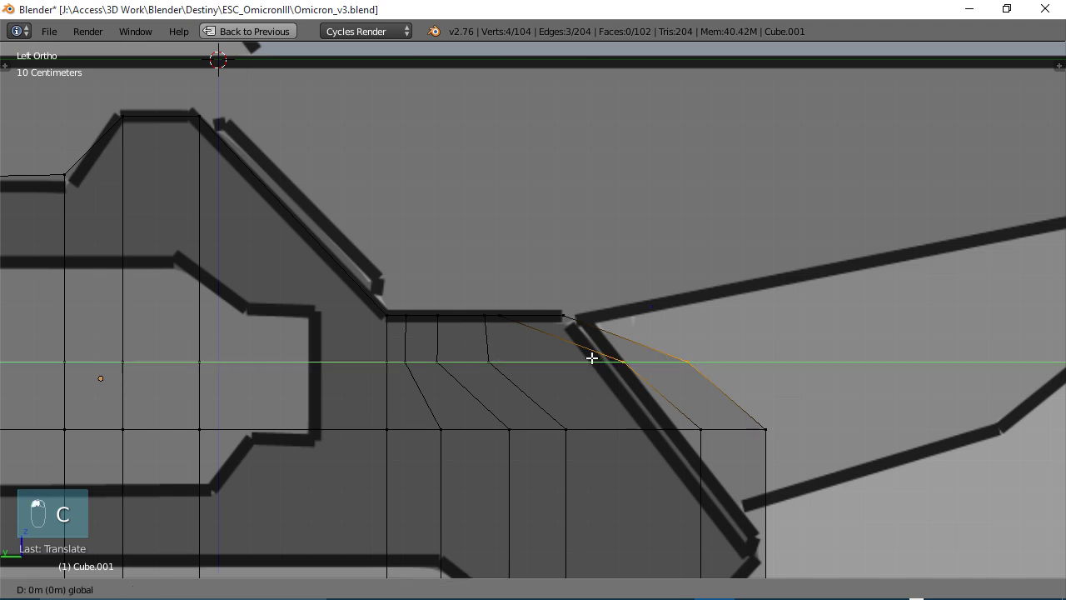
pyautogui.click(505, 363)
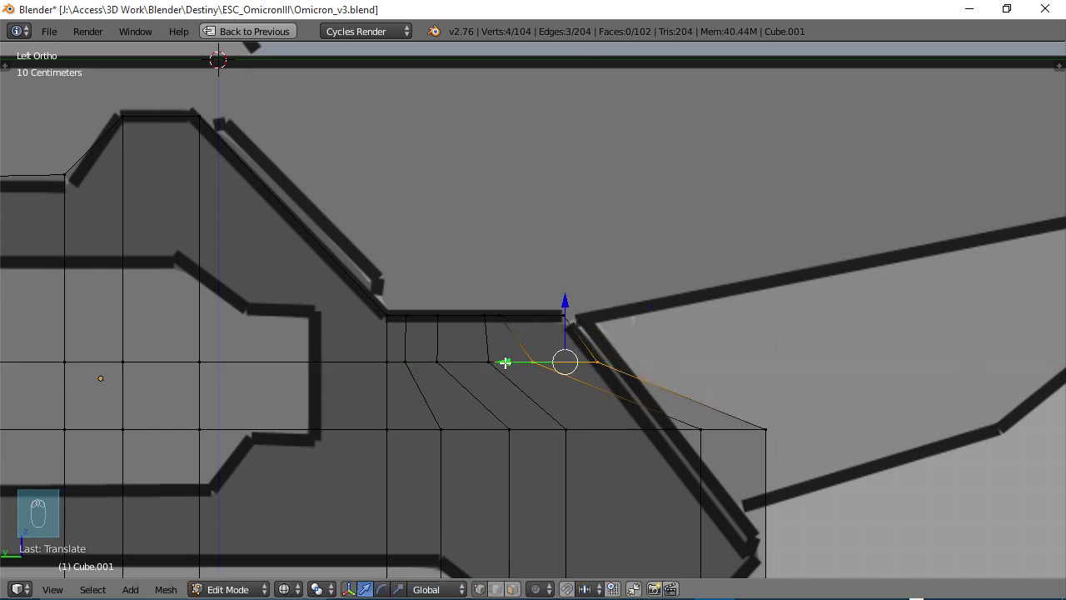
# Slide the lower loop's three columns ahead of the diagonal's foot rearward, shifting the front two of them slightly further.
pyautogui.keyDown('shift'); pyautogui.moveTo(592, 458); pyautogui.dragTo(582, 334, button='middle'); pyautogui.keyUp('shift')
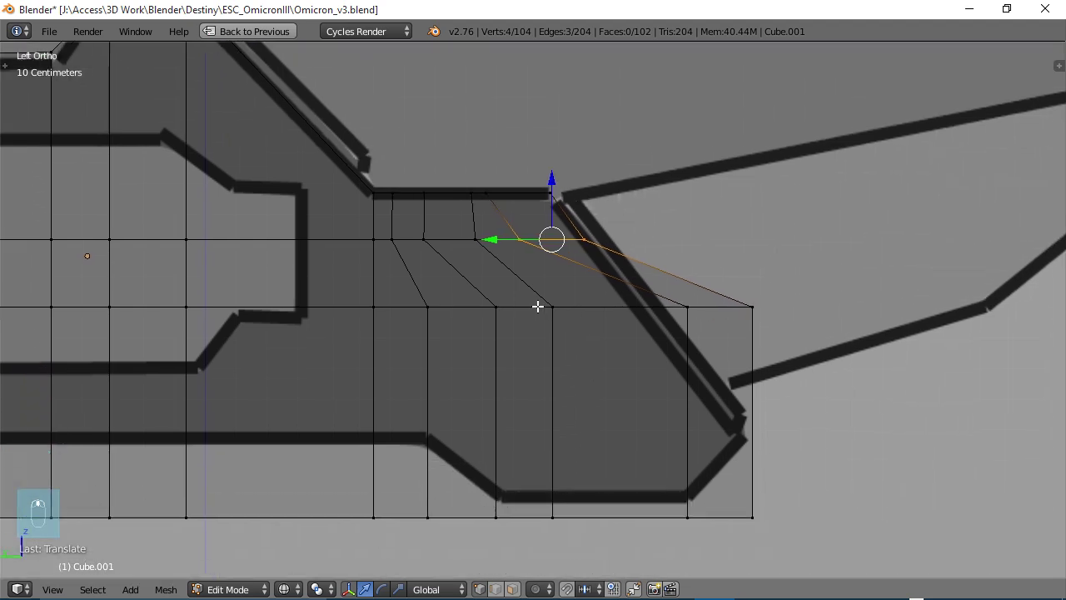
pyautogui.rightClick(546, 307)
pyautogui.press('b')
pyautogui.moveTo(577, 322); pyautogui.dragTo(417, 305)
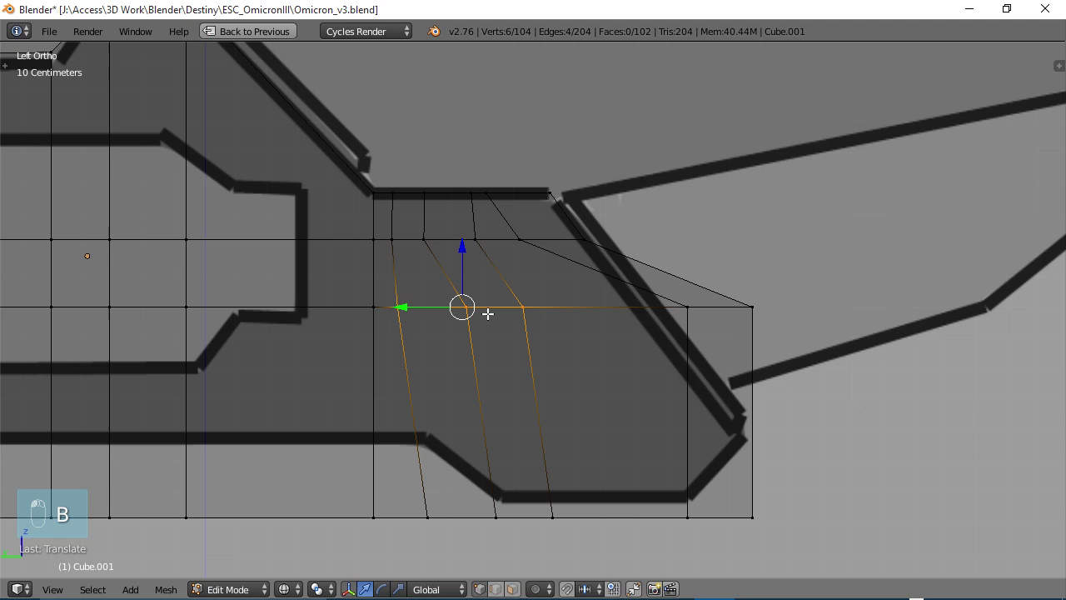
pyautogui.press('c')
pyautogui.moveTo(400, 295); pyautogui.dragTo(404, 341, button='middle')
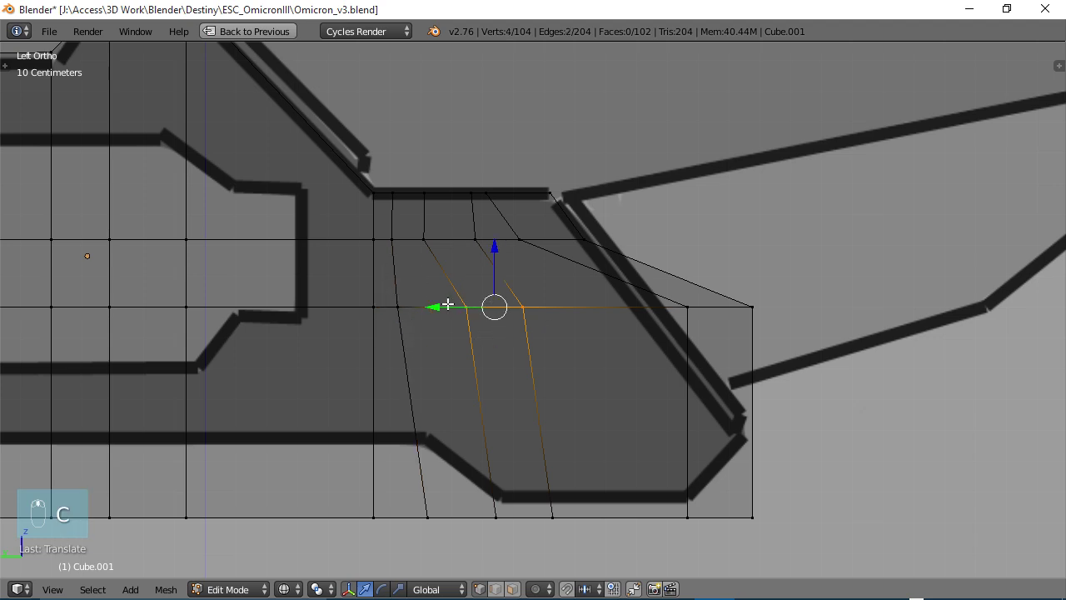
pyautogui.moveTo(447, 304); pyautogui.dragTo(430, 306)
# Slide the lower loop's two frontmost columns rearward until the front one meets the sloped nose edge.
pyautogui.rightClick(671, 309)
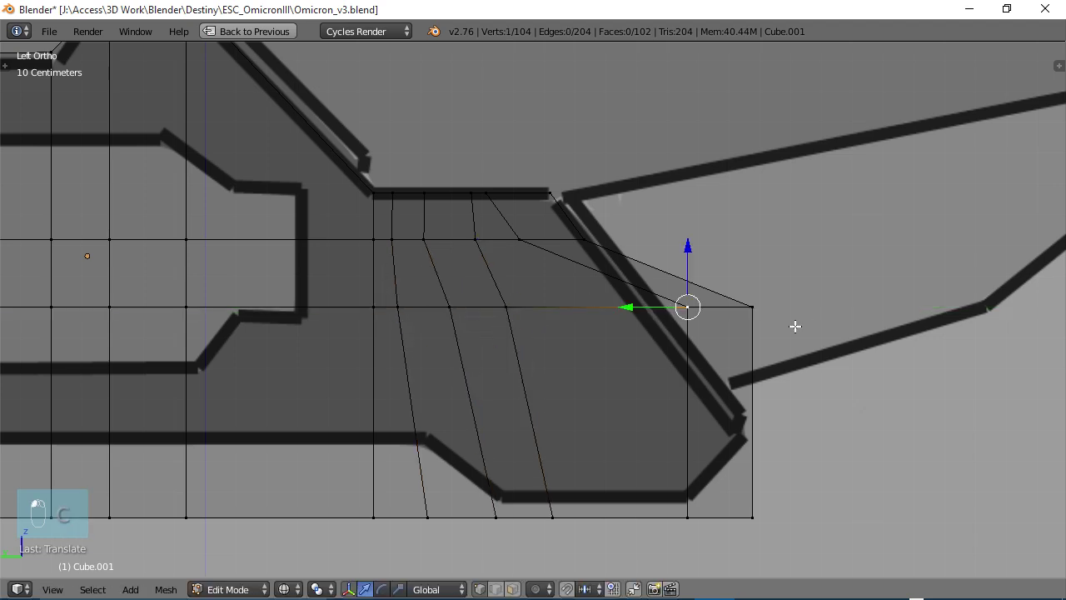
pyautogui.press('b')
pyautogui.moveTo(783, 324); pyautogui.dragTo(542, 317)
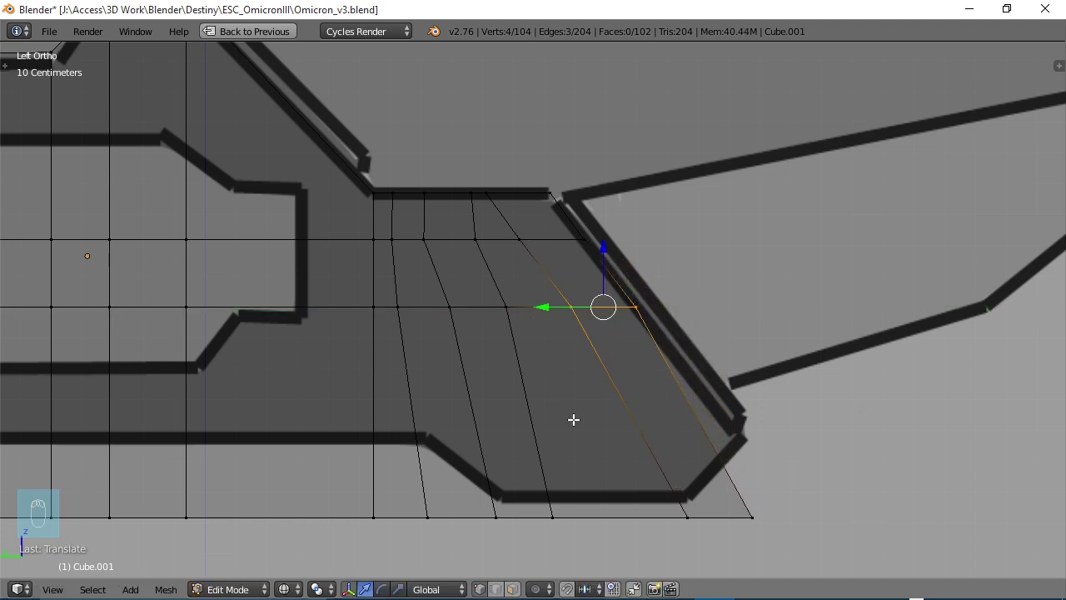
# Raise the frontmost bottom vertices to the height of the reference's nose tip and nudge them slightly rearward.
pyautogui.press('b')
pyautogui.moveTo(731, 496); pyautogui.dragTo(779, 538)
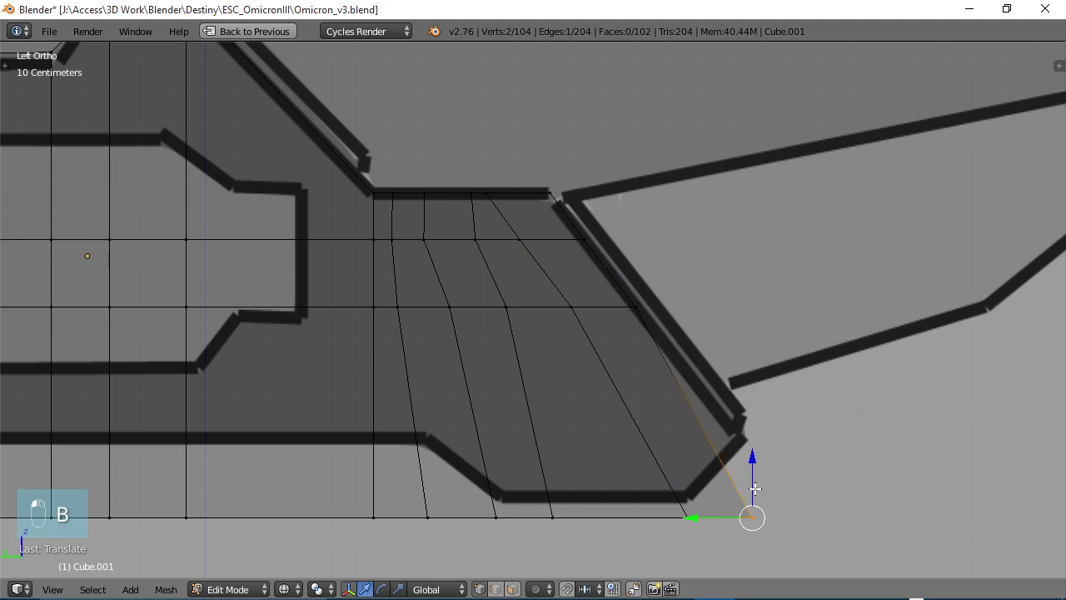
pyautogui.moveTo(754, 476); pyautogui.dragTo(731, 385)
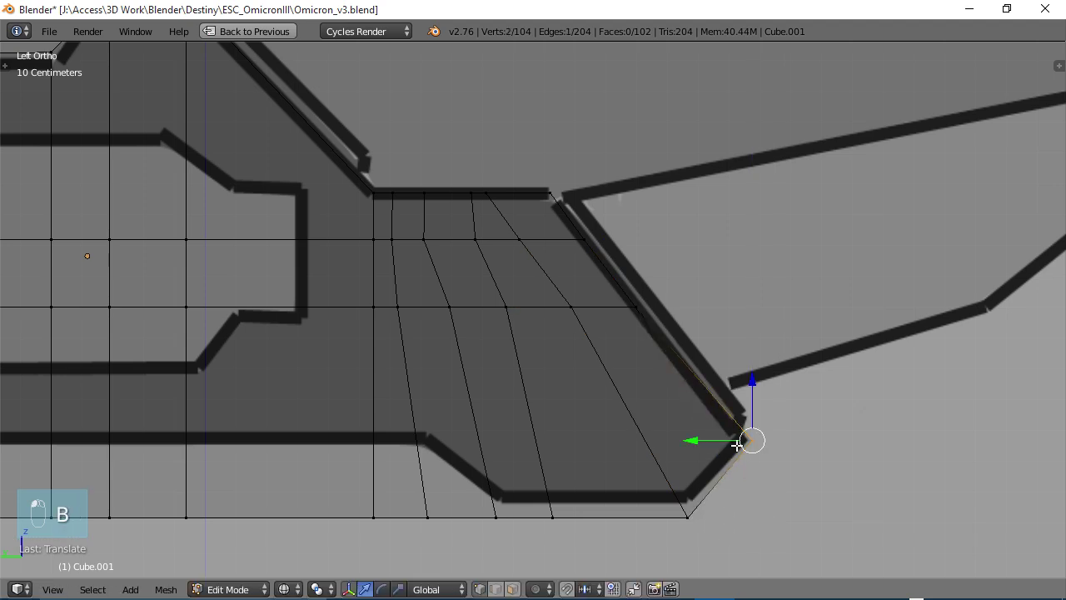
pyautogui.moveTo(705, 440); pyautogui.dragTo(700, 439)
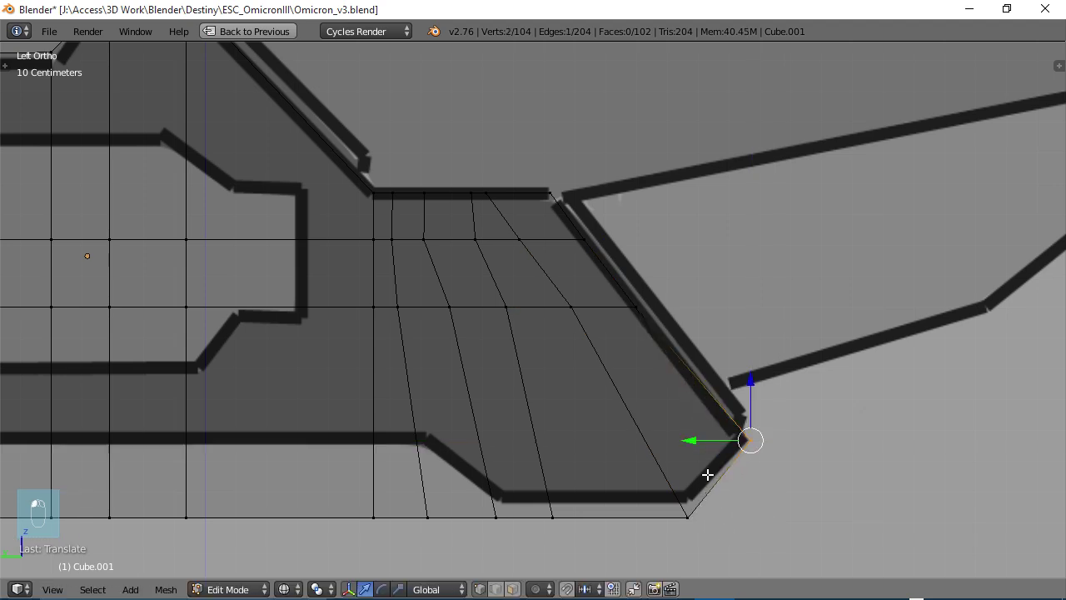
# Raise all the pod's bottom-edge vertices behind the nose tip slightly along Z to match the bottom outline of the reference.
pyautogui.rightClick(678, 515)
pyautogui.scroll(-3, 733, 532)
pyautogui.keyDown('ctrl'); pyautogui.scroll(2, 600, 481); pyautogui.keyUp('ctrl')
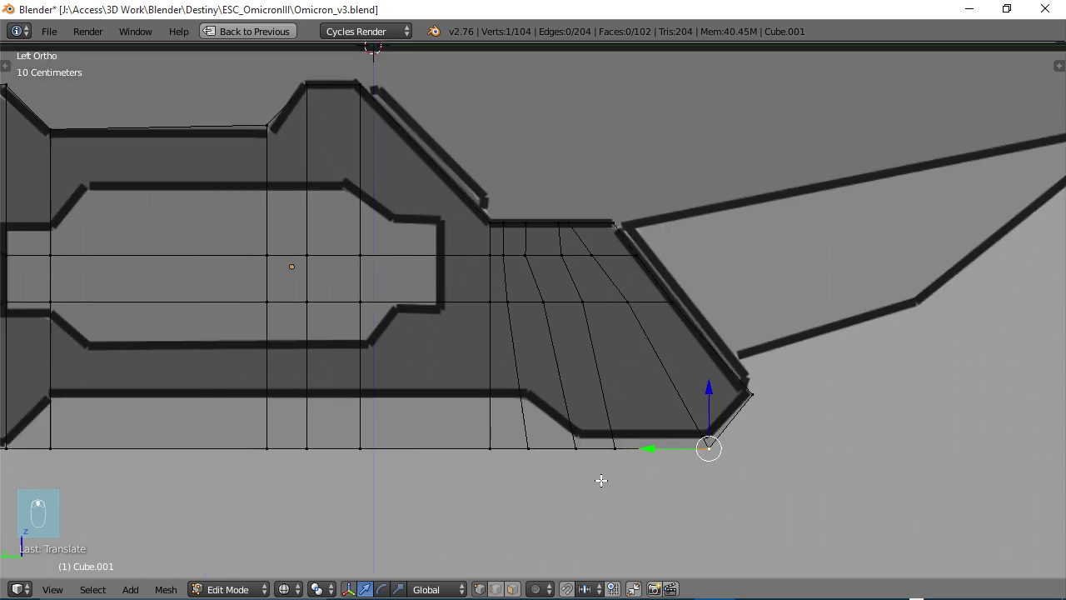
pyautogui.scroll(-2, 709, 441)
pyautogui.keyDown('shift'); pyautogui.scroll(1, 614, 416); pyautogui.keyUp('shift')
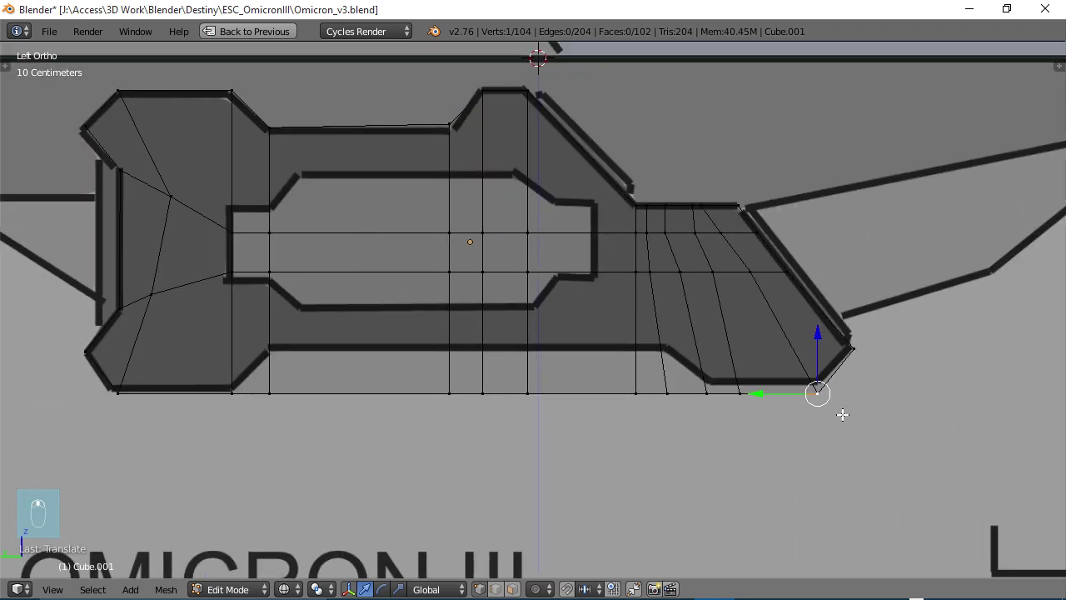
pyautogui.press('b')
pyautogui.moveTo(843, 414); pyautogui.dragTo(105, 373)
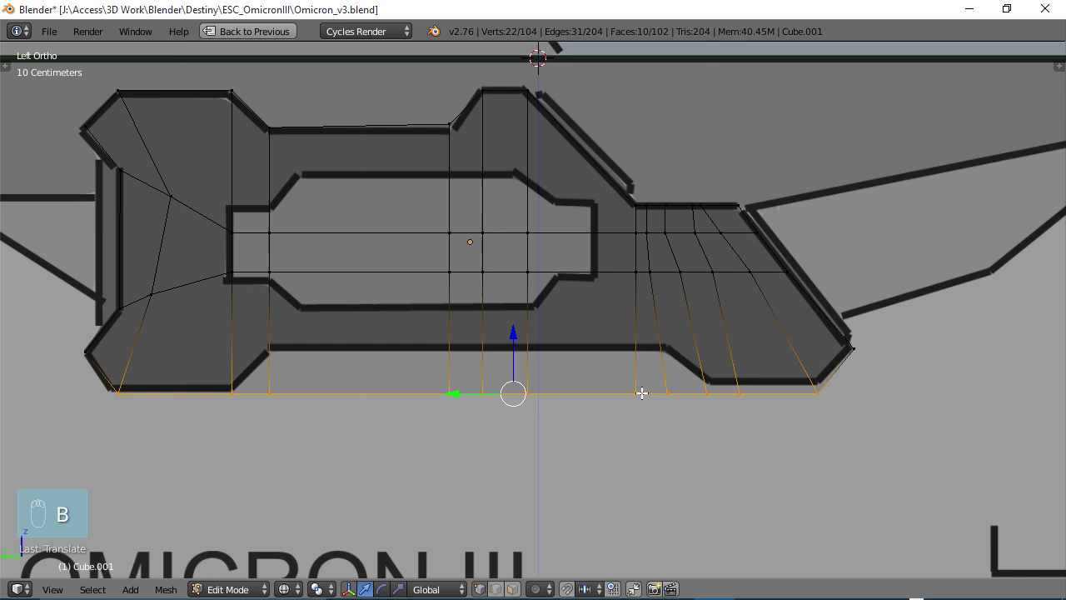
pyautogui.keyDown('shift'); pyautogui.moveTo(641, 393); pyautogui.dragTo(612, 442, button='middle'); pyautogui.keyUp('shift')
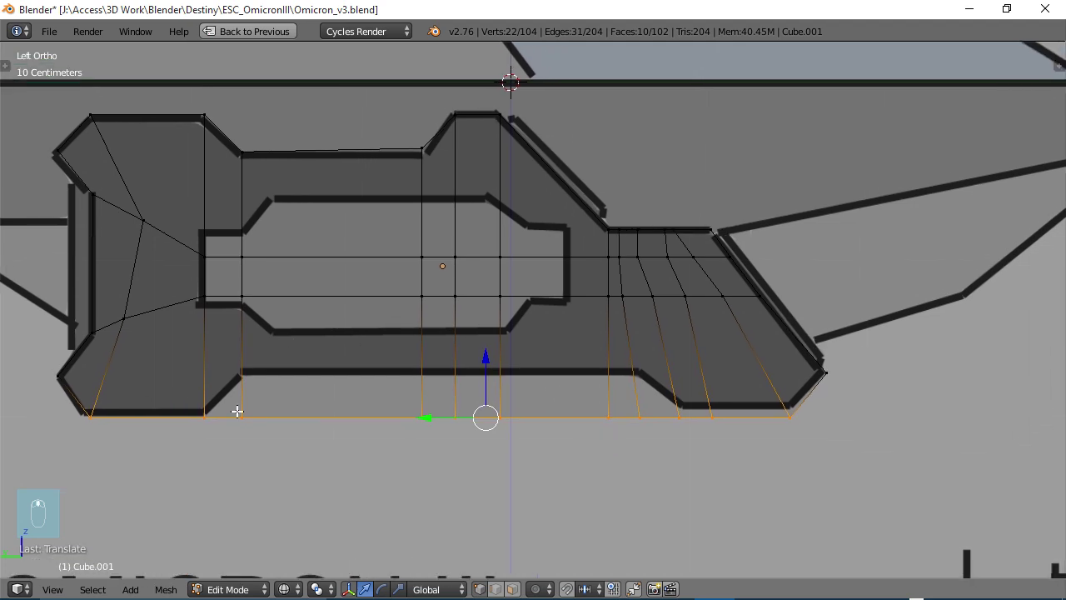
pyautogui.press('g')
pyautogui.press('z')
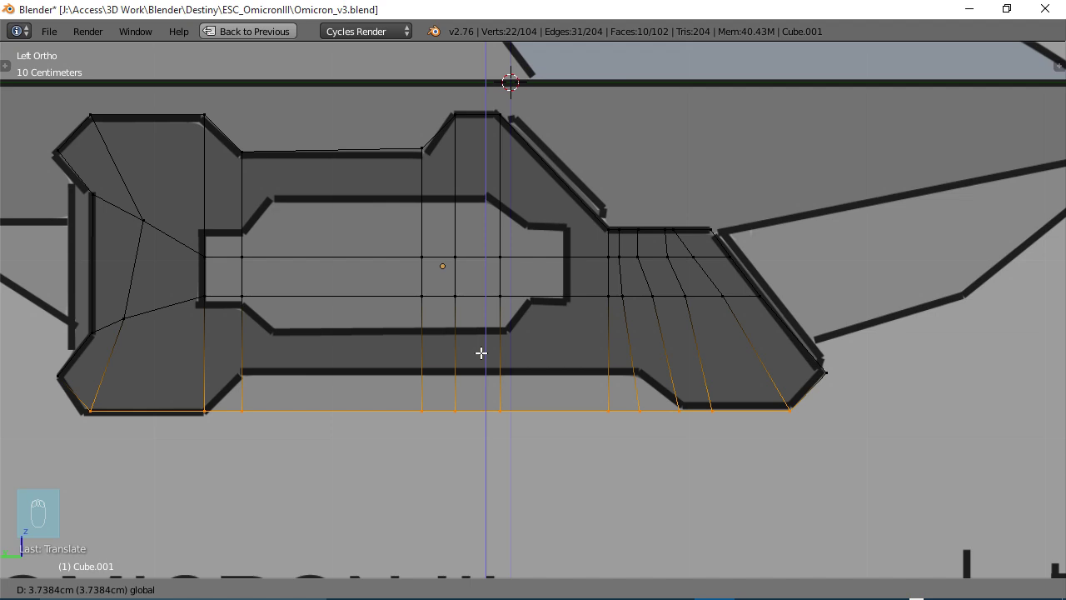
pyautogui.click(481, 353)
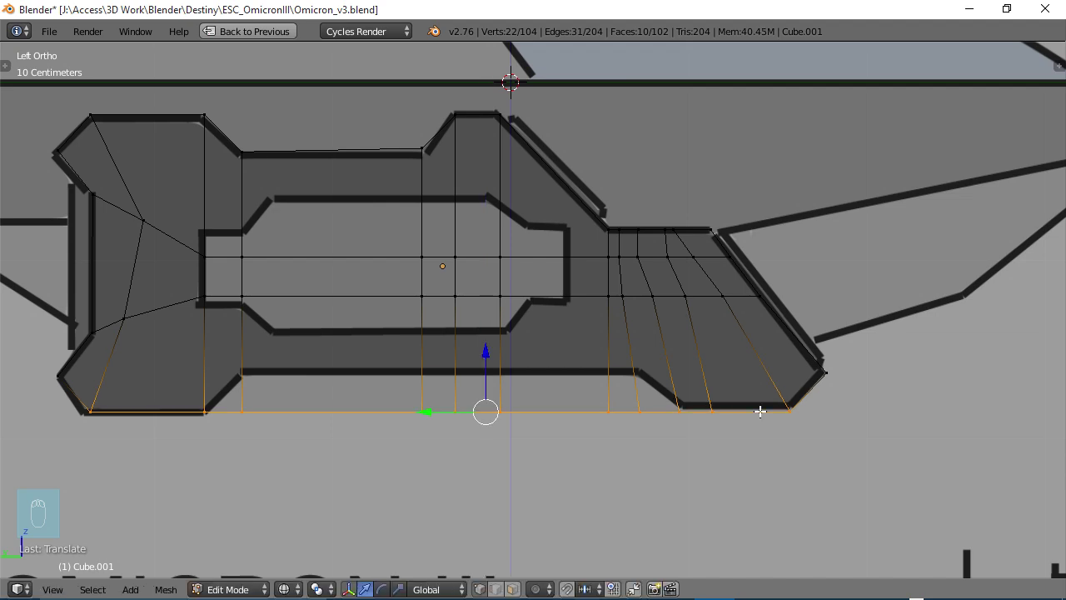
# Align a bottom vertex column with the rear corner of the front foot and raise the two columns behind it to the recessed lower edge.
pyautogui.keyDown('shift'); pyautogui.moveTo(747, 428); pyautogui.dragTo(722, 421, button='middle'); pyautogui.keyUp('shift')
pyautogui.scroll(3, 722, 421)
pyautogui.keyDown('shift'); pyautogui.moveTo(823, 438); pyautogui.dragTo(699, 386, button='middle'); pyautogui.keyUp('shift')
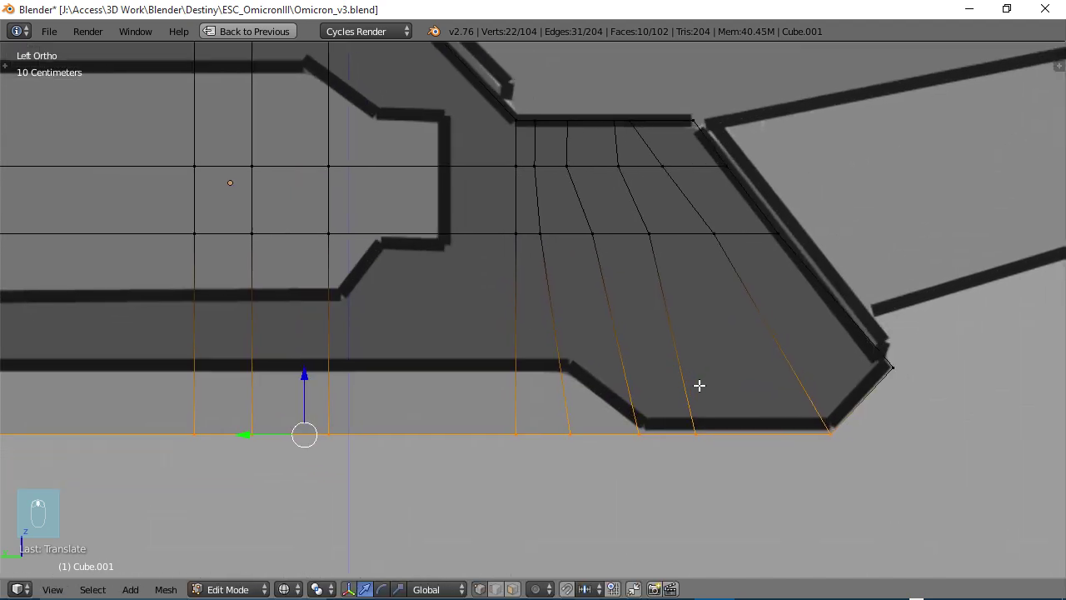
pyautogui.rightClick(648, 433)
pyautogui.press('b')
pyautogui.moveTo(614, 405); pyautogui.dragTo(491, 412)
pyautogui.rightClick(570, 434)
pyautogui.press('b')
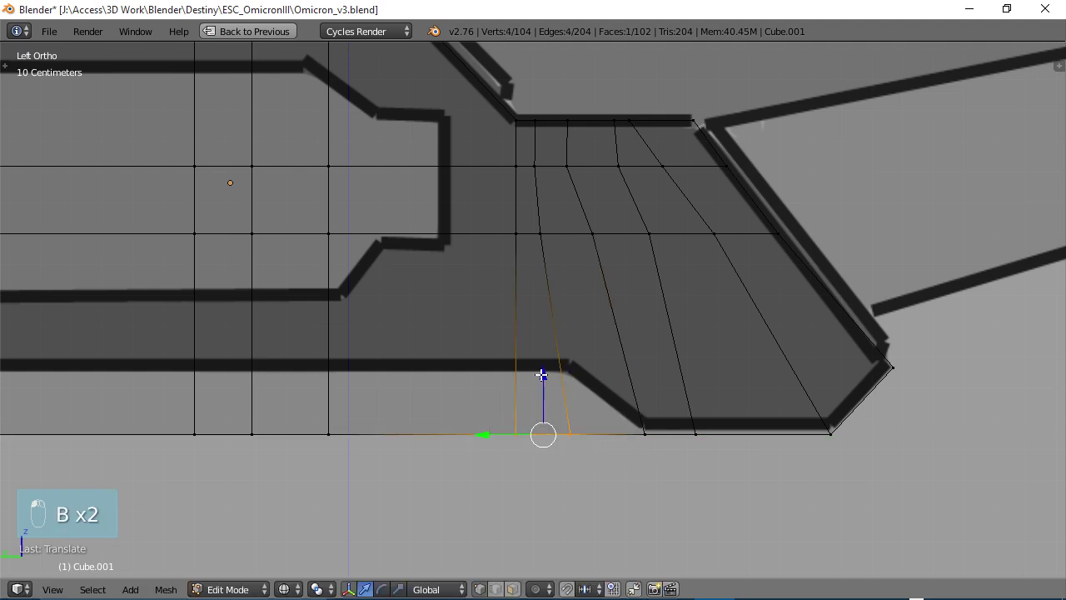
pyautogui.moveTo(542, 375); pyautogui.dragTo(542, 318)
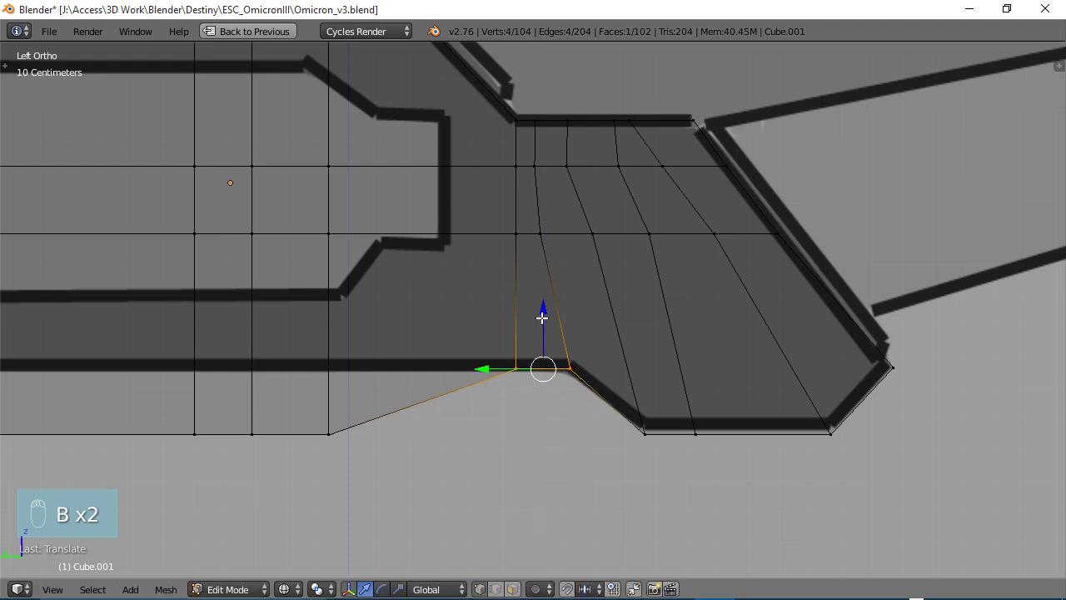
# Raise the bottom vertices of the three middle columns to the recessed lower edge of the reference.
pyautogui.keyDown('shift'); pyautogui.moveTo(542, 318); pyautogui.dragTo(658, 417, button='middle'); pyautogui.keyUp('shift')
pyautogui.press('b')
pyautogui.moveTo(683, 428); pyautogui.dragTo(468, 348)
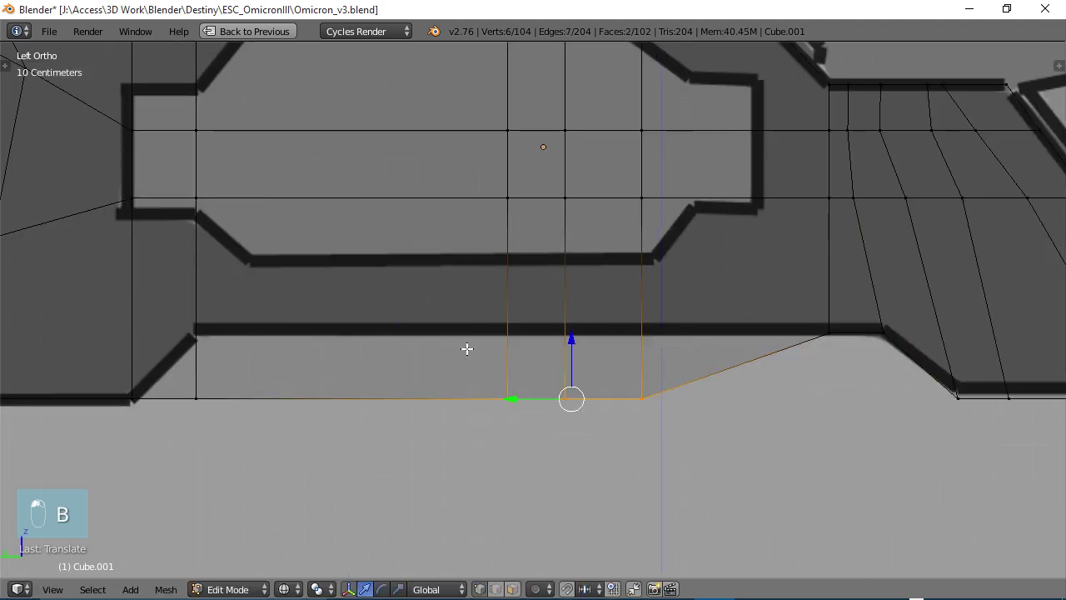
pyautogui.moveTo(581, 343); pyautogui.dragTo(566, 276)
# Raise the bottom vertices at the rear end of the recess to the recessed lower edge of the reference.
pyautogui.keyDown('shift'); pyautogui.moveTo(486, 407); pyautogui.dragTo(742, 429, button='middle'); pyautogui.keyUp('shift')
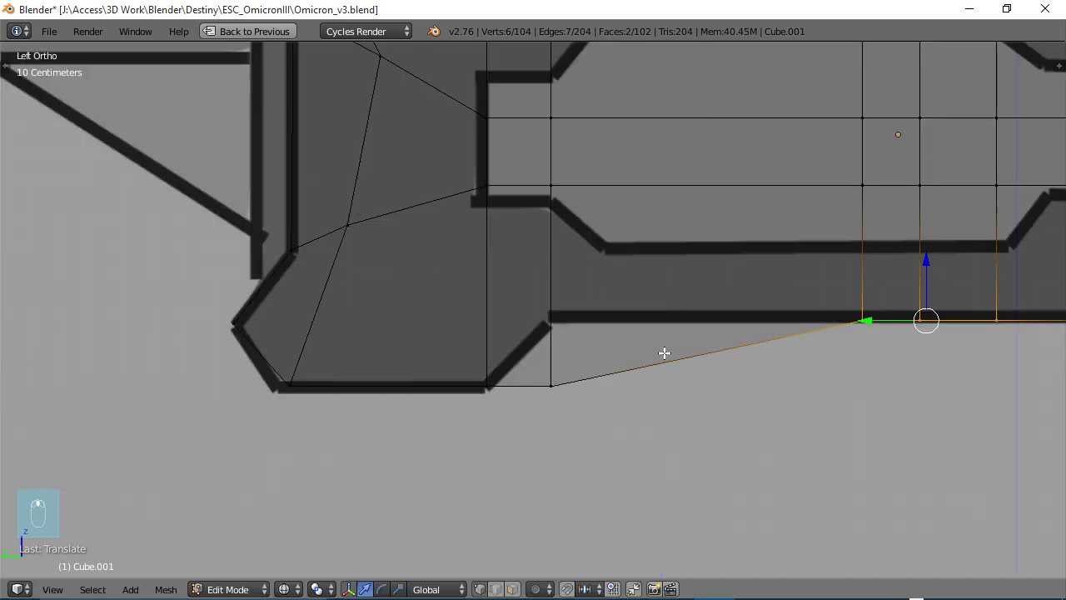
pyautogui.press('b')
pyautogui.moveTo(583, 411); pyautogui.dragTo(545, 267)
pyautogui.scroll(-3, 566, 346)
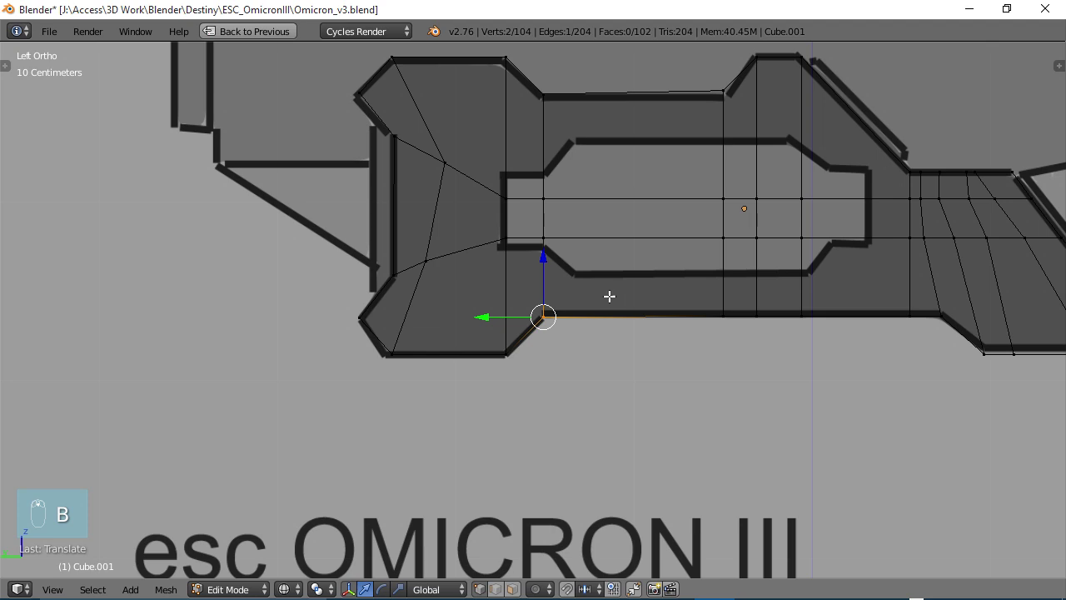
pyautogui.keyDown('shift'); pyautogui.moveTo(609, 296); pyautogui.dragTo(483, 377, button='middle'); pyautogui.keyUp('shift')
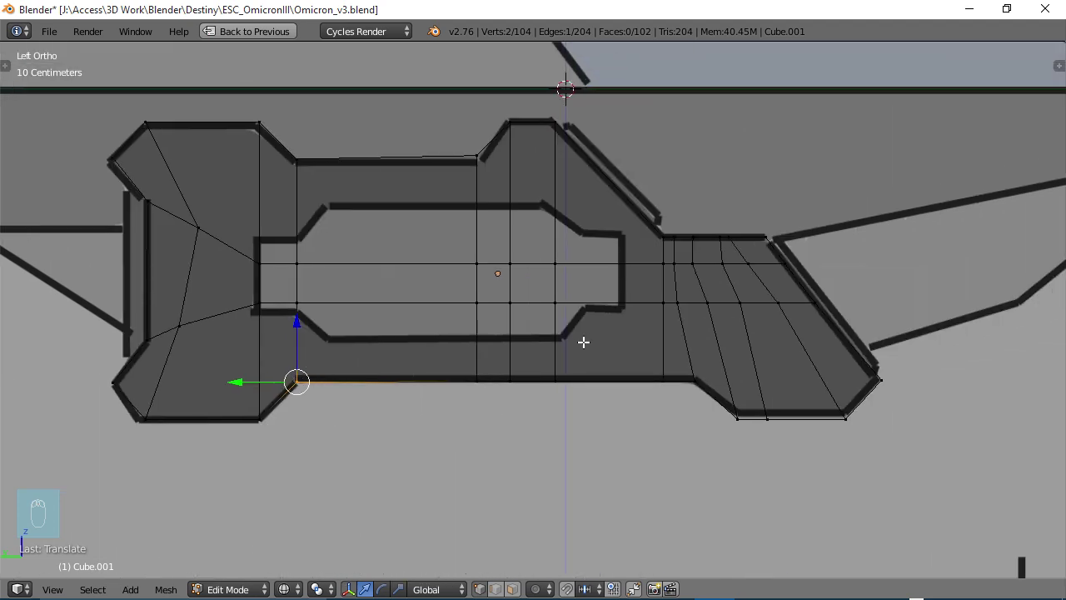
# Inspect the pod's shape in solid shading from an angle and show it in wireframe over the front-view reference.
pyautogui.press('z')
pyautogui.scroll(-3, 662, 353)
pyautogui.moveTo(730, 328)
pyautogui.mouseDown(button='middle')
pyautogui.moveTo(564, 376)
pyautogui.moveTo(513, 283)
pyautogui.moveTo(774, 333)
pyautogui.moveTo(835, 331)
pyautogui.moveTo(585, 330)
pyautogui.moveTo(618, 353)
pyautogui.mouseUp(button='middle')
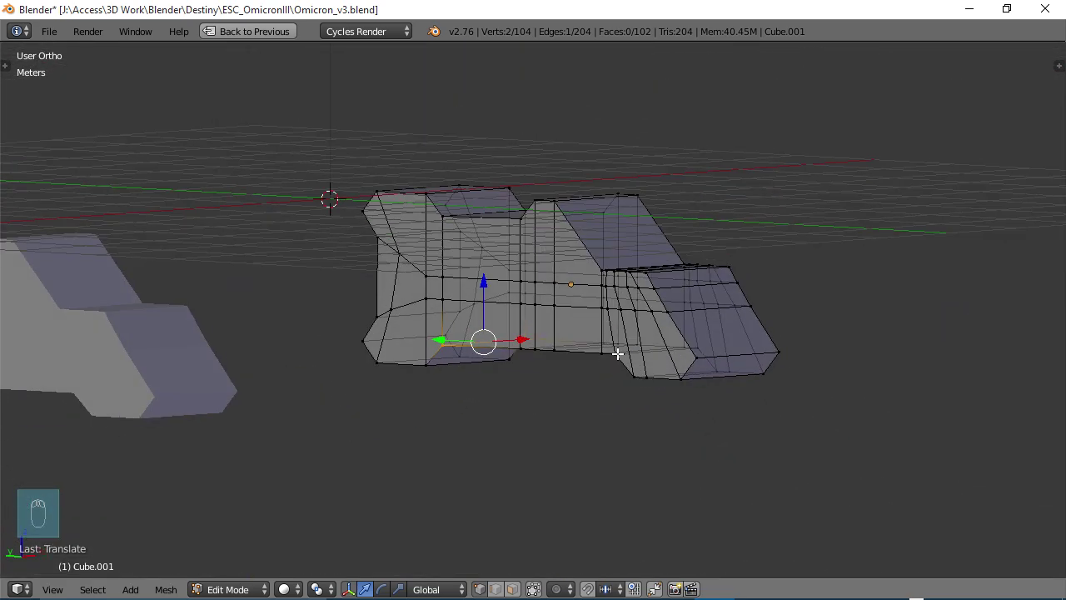
pyautogui.press('KP_1')
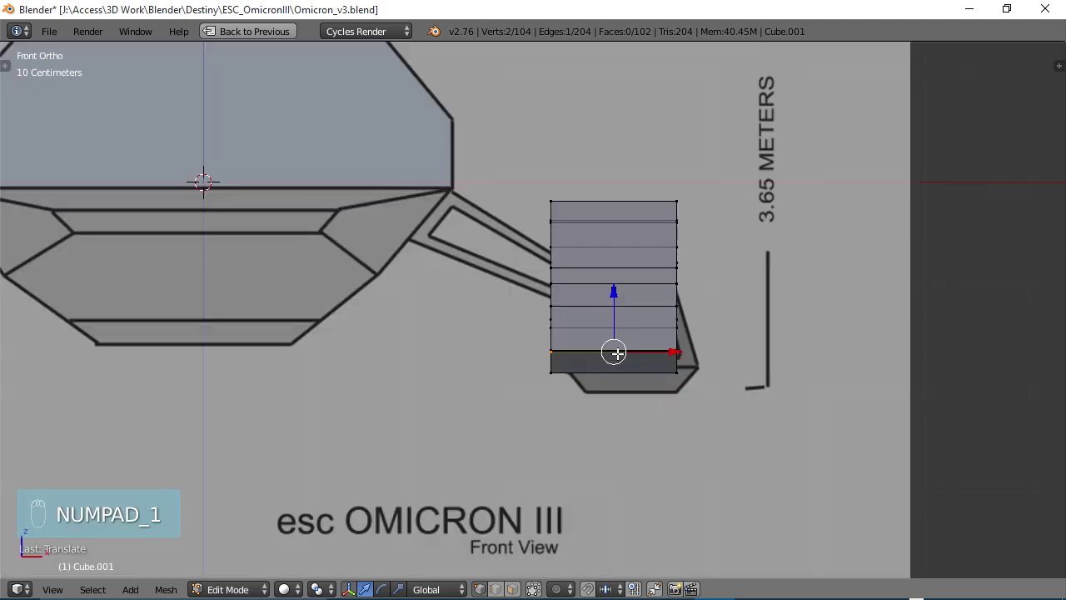
pyautogui.press('z')
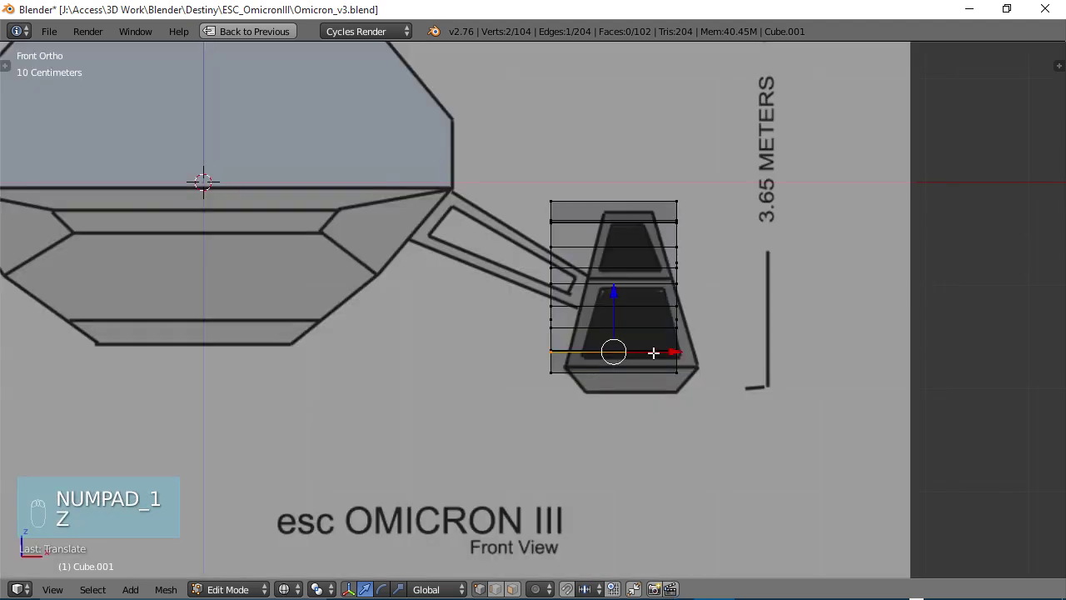
pyautogui.keyDown('shift'); pyautogui.moveTo(655, 352); pyautogui.dragTo(510, 417, button='middle'); pyautogui.keyUp('shift')
pyautogui.scroll(1, 541, 420)
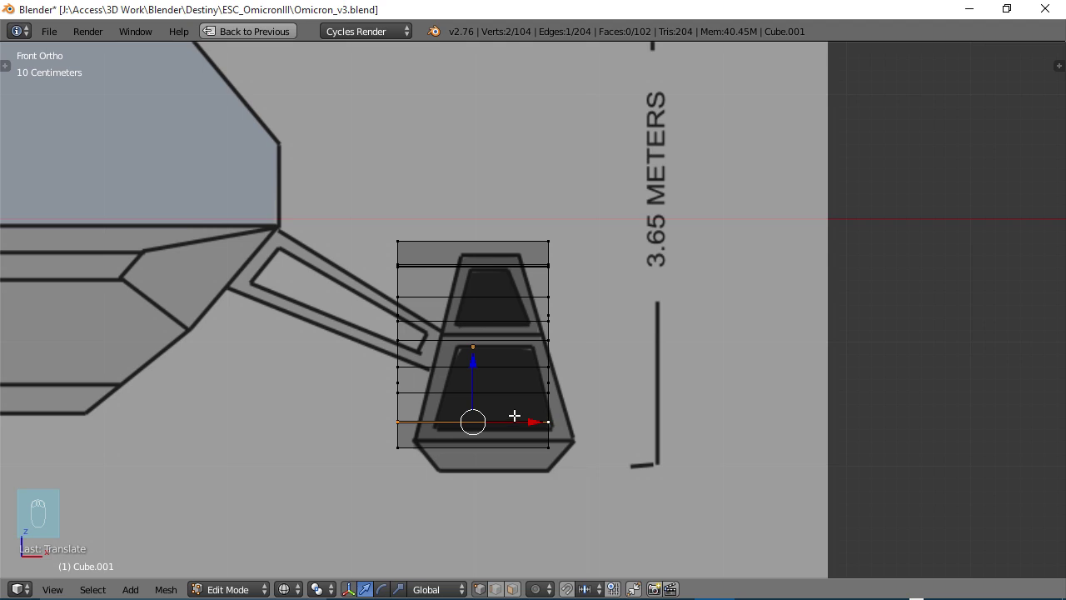
# Set the front.png background image's horizontal offset to 0.35 and its size to 11.7.
pyautogui.press('n')
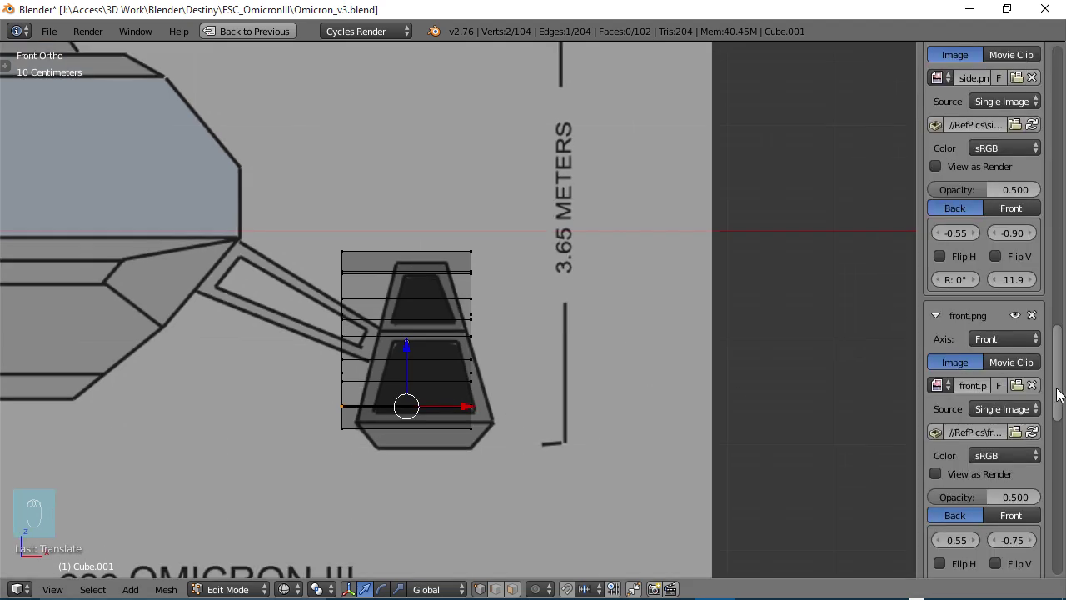
pyautogui.moveTo(1054, 400); pyautogui.dragTo(1061, 419)
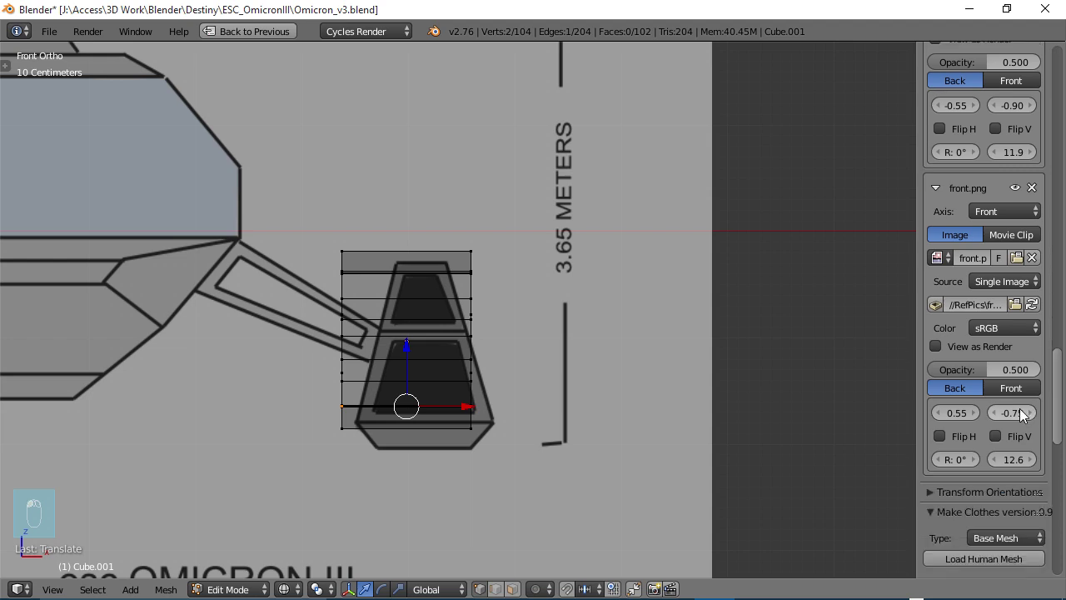
pyautogui.click(939, 412)
pyautogui.click(939, 412)
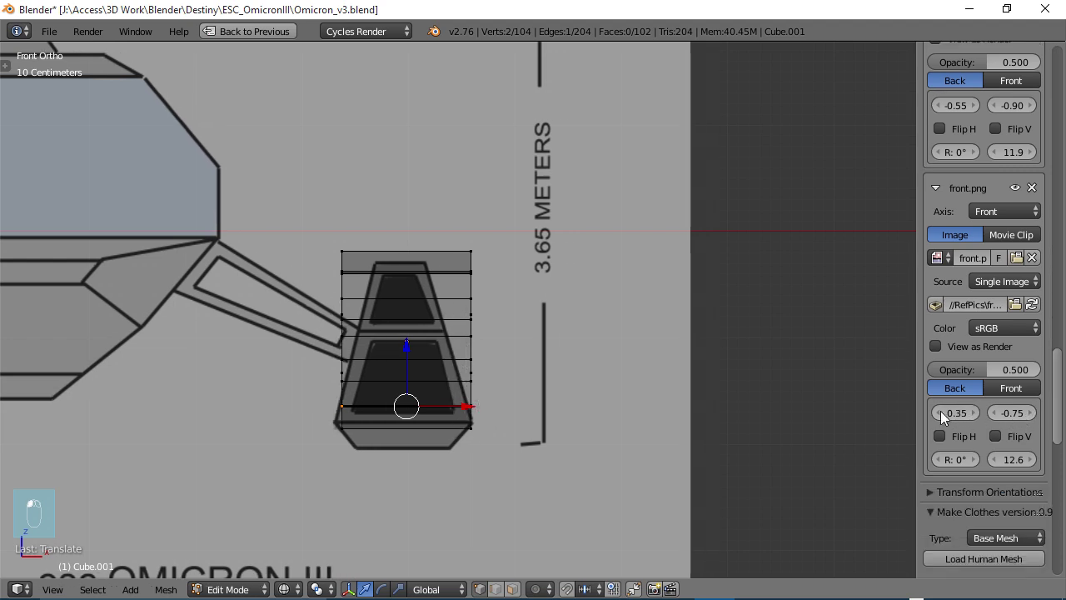
pyautogui.moveTo(997, 459); pyautogui.dragTo(967, 459)
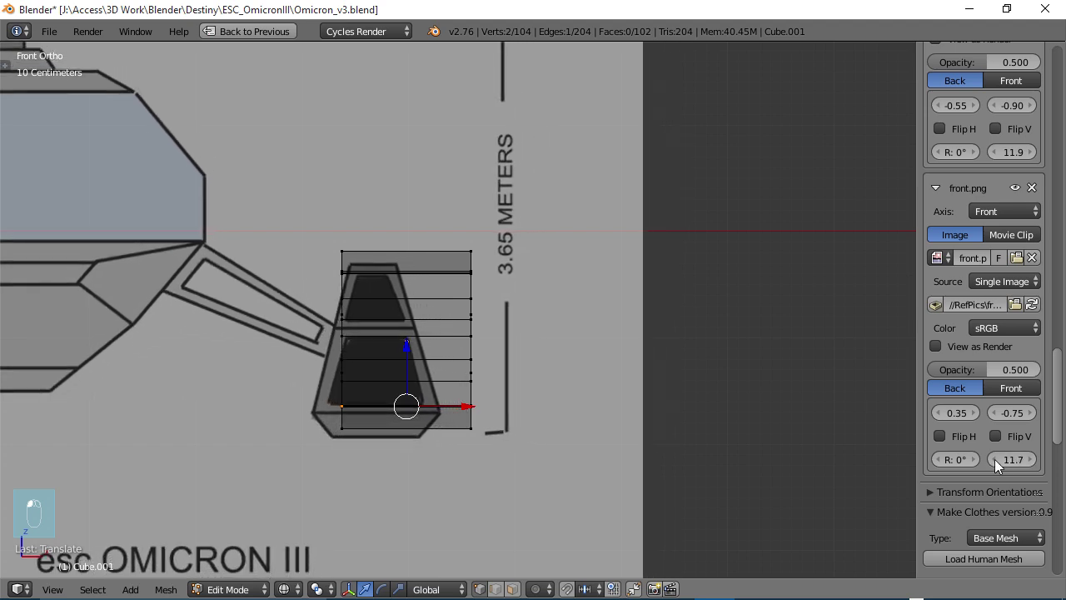
# Shift the front reference image to a horizontal offset of 0.65 and a vertical offset of -0.65.
pyautogui.click(1036, 413)
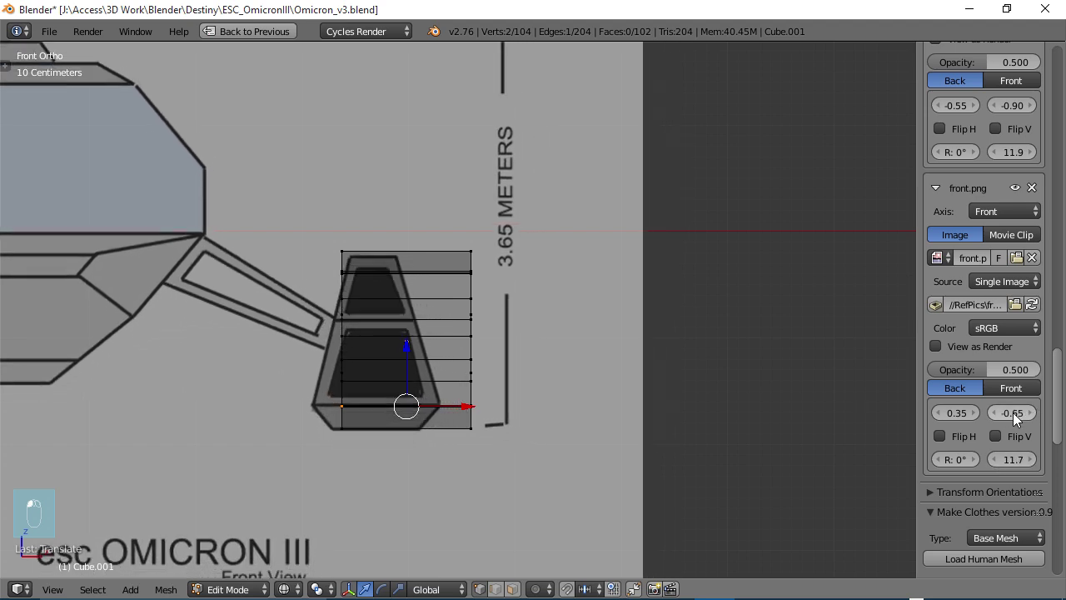
pyautogui.click(972, 413)
pyautogui.click(972, 413)
pyautogui.click(972, 414)
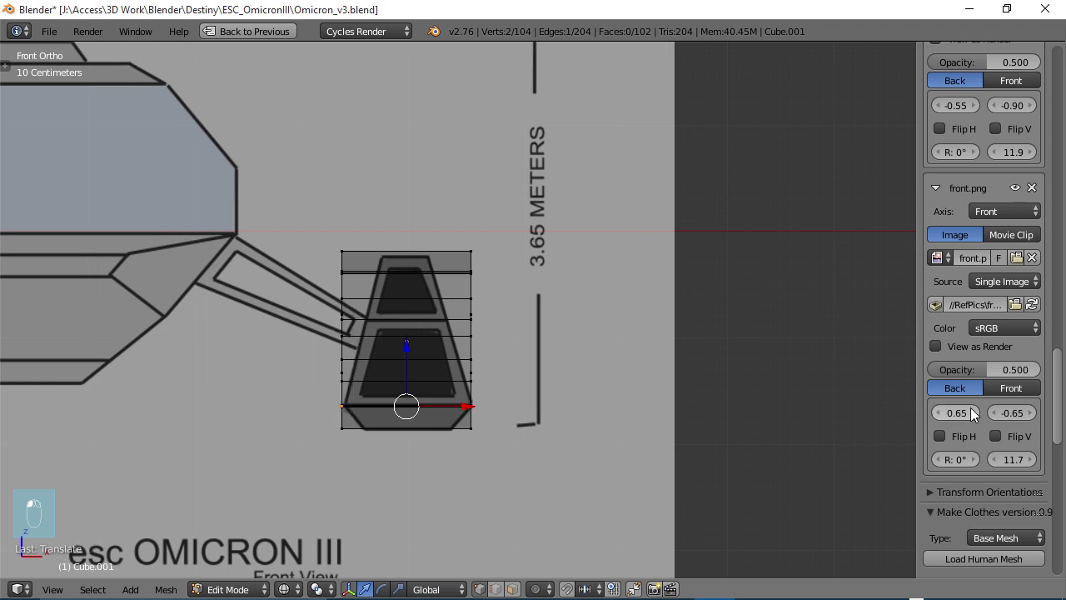
# Raise the front reference image to a vertical offset of -0.55 and reduce its size to 11.5.
pyautogui.click(972, 413)
pyautogui.click(941, 413)
pyautogui.click(1028, 413)
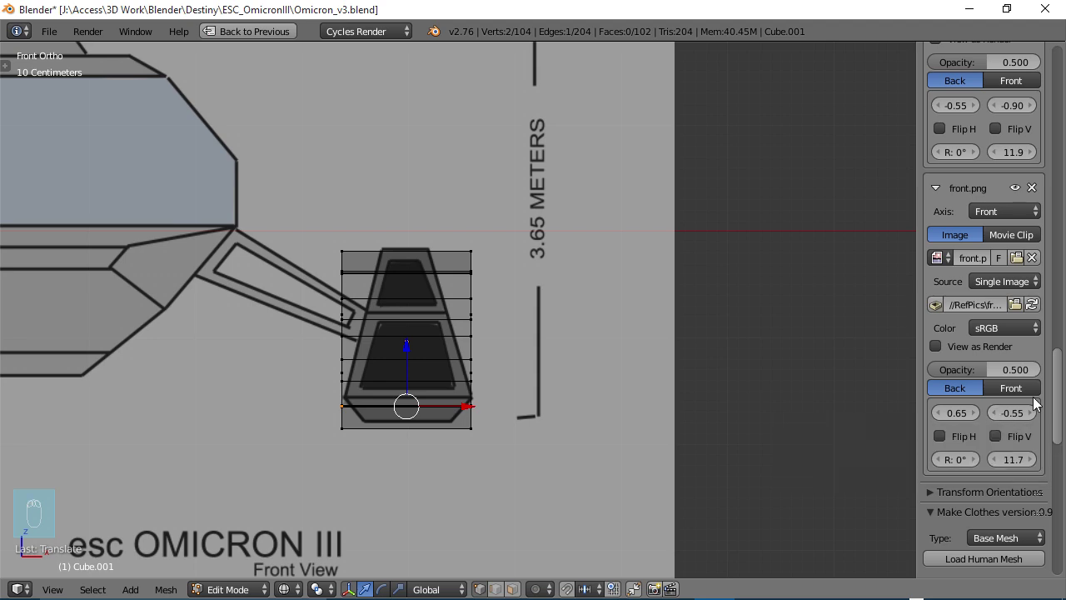
pyautogui.click(996, 463)
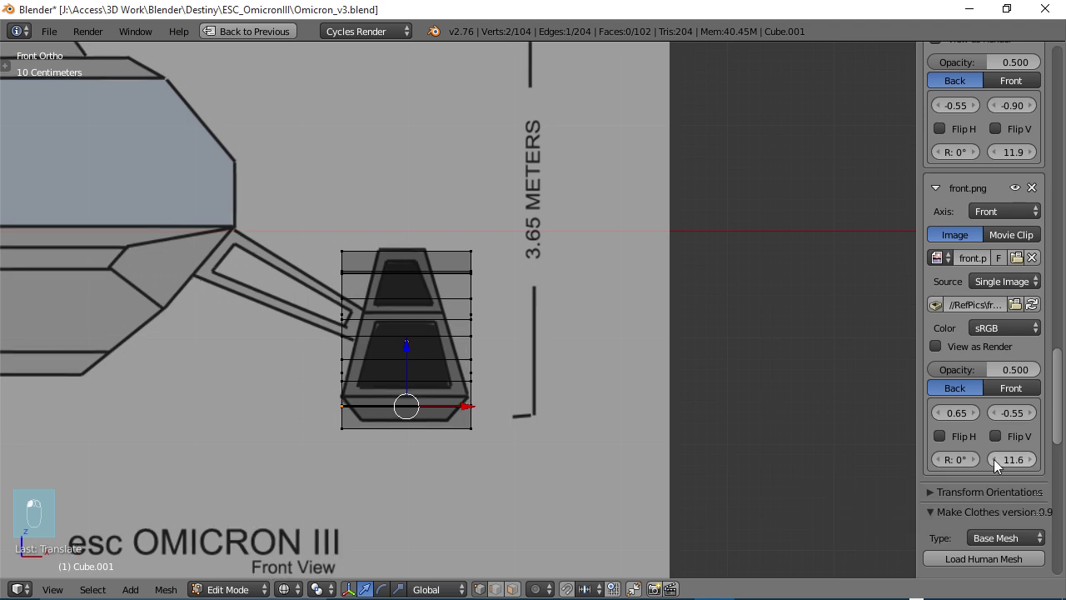
pyautogui.click(995, 463)
# Set the front reference image's horizontal offset to 0.70, keeping the vertical offset at -0.55.
pyautogui.click(1033, 413)
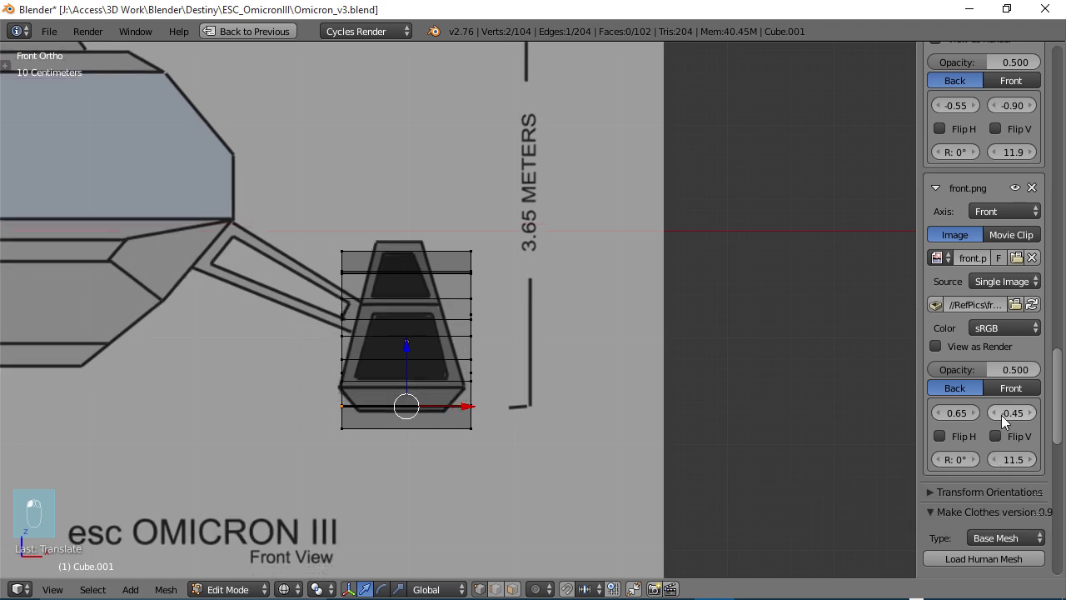
pyautogui.click(994, 413)
pyautogui.click(975, 414)
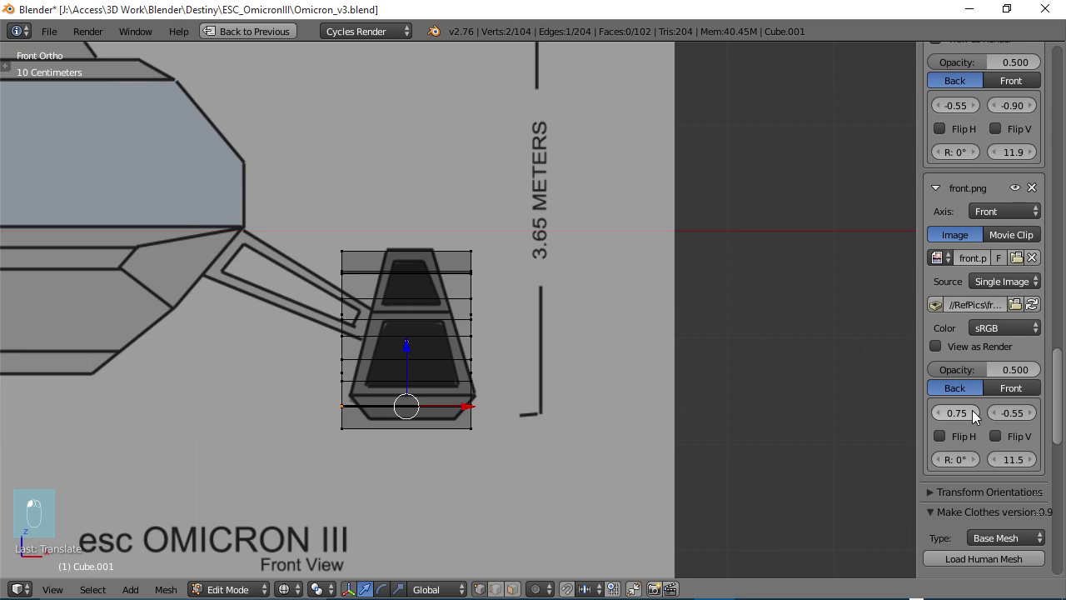
pyautogui.click(940, 414)
pyautogui.click(956, 413)
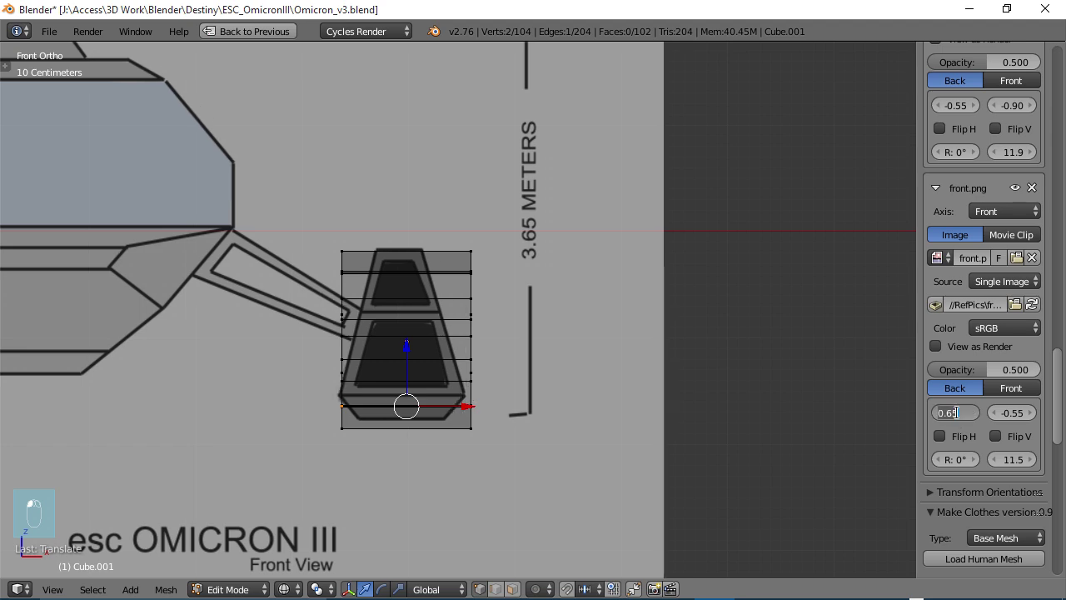
pyautogui.press('BackSpace')
pyautogui.press('Return')
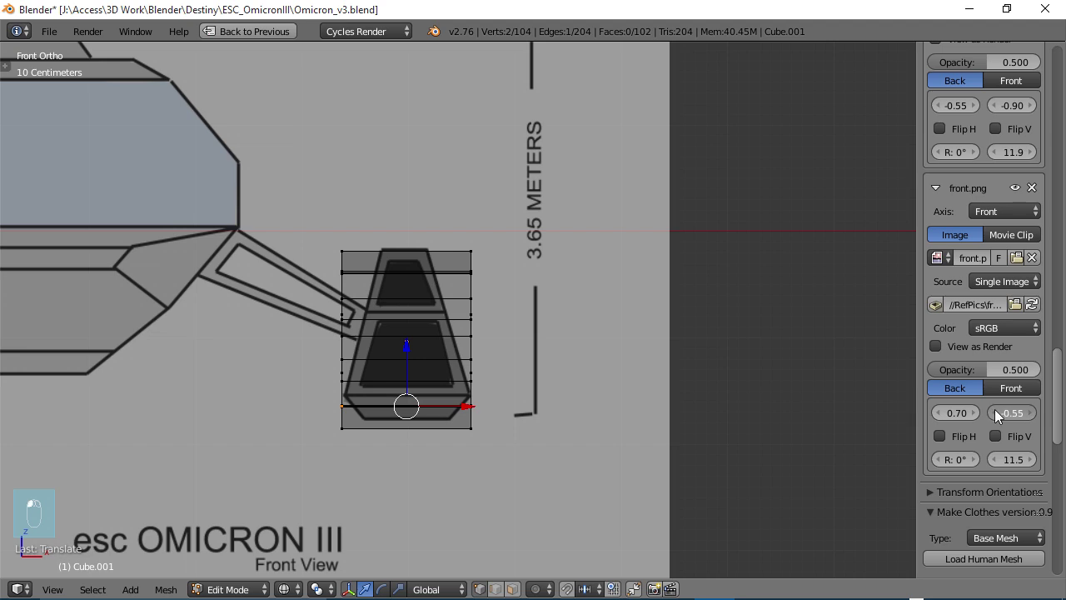
# Set the front reference image's vertical offset to -0.60.
pyautogui.click(996, 411)
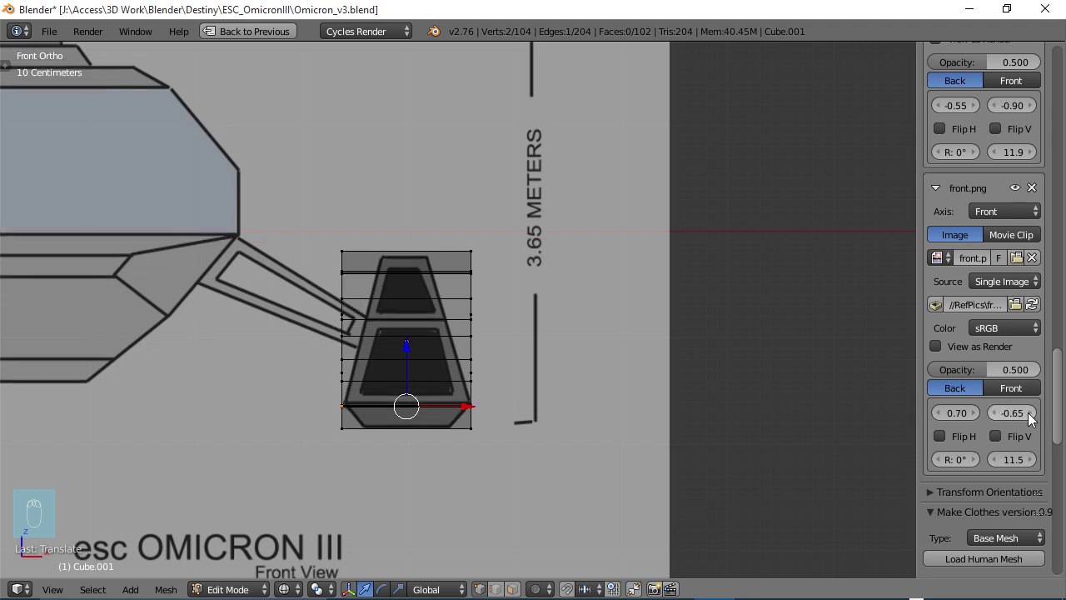
pyautogui.moveTo(1028, 414); pyautogui.dragTo(1016, 414)
pyautogui.click(1013, 413)
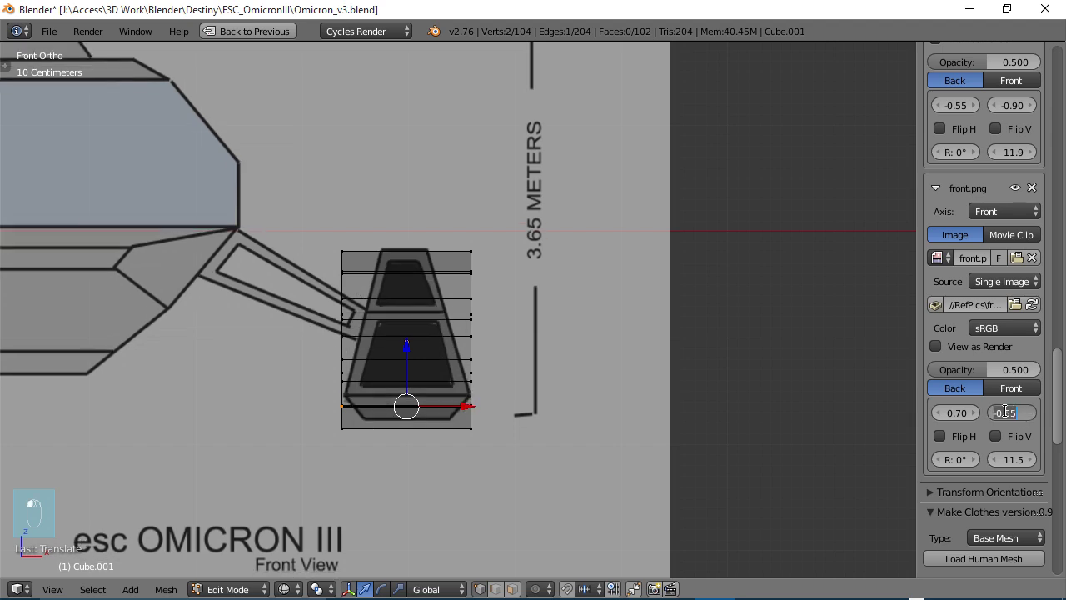
pyautogui.press('BackSpace')
pyautogui.write('-0.6')
pyautogui.press('Return')
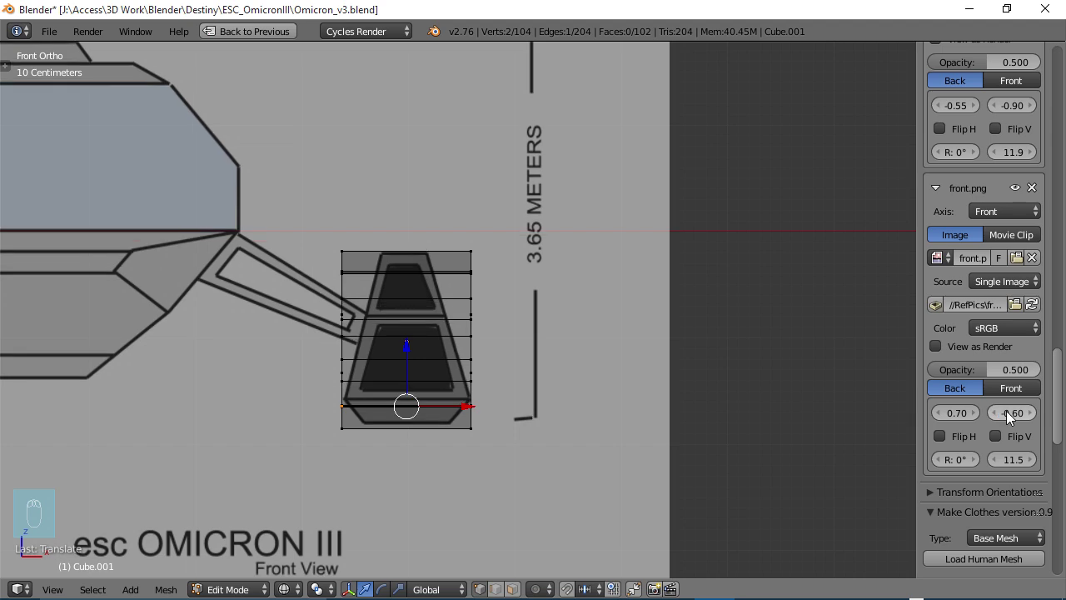
# Scale the pod's top vertices along X by about 0.37 to match the top edge of the front reference.
pyautogui.scroll(1, 463, 393)
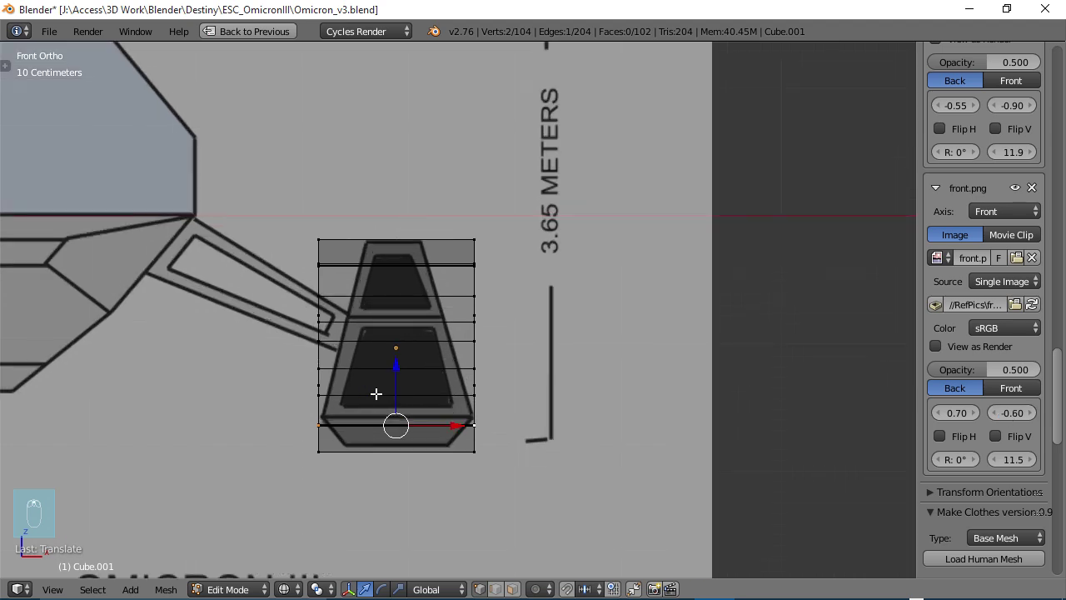
pyautogui.scroll(-1, 376, 393)
pyautogui.scroll(3, 450, 366)
pyautogui.keyDown('shift'); pyautogui.moveTo(464, 347); pyautogui.dragTo(499, 355, button='middle'); pyautogui.keyUp('shift')
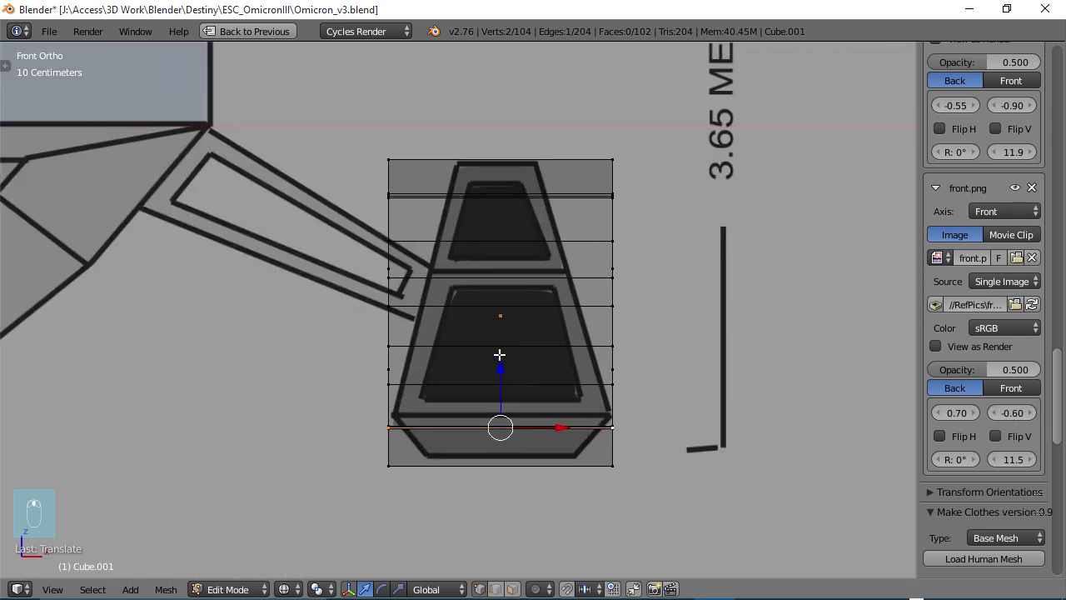
pyautogui.scroll(1, 475, 298)
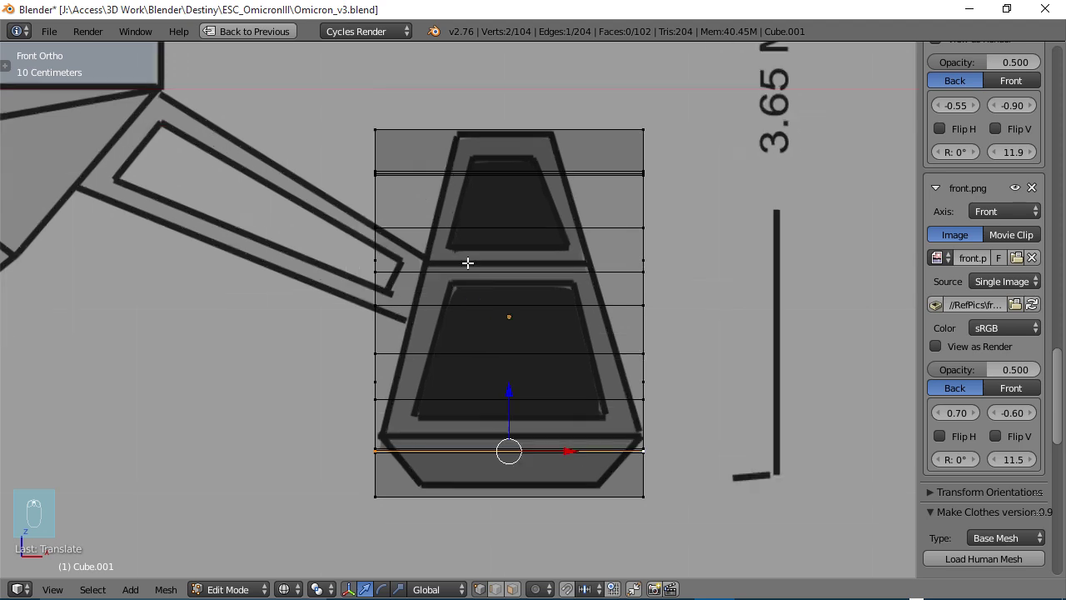
pyautogui.keyDown('shift'); pyautogui.moveTo(469, 262); pyautogui.dragTo(462, 333, button='middle'); pyautogui.keyUp('shift')
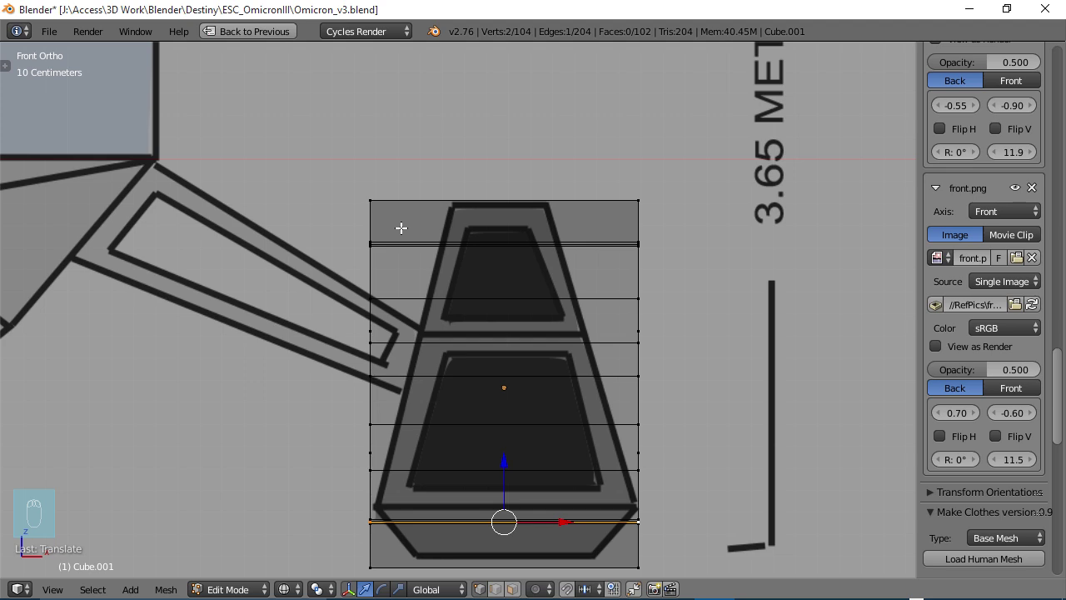
pyautogui.rightClick(369, 200)
pyautogui.press('b')
pyautogui.moveTo(340, 176); pyautogui.dragTo(430, 242)
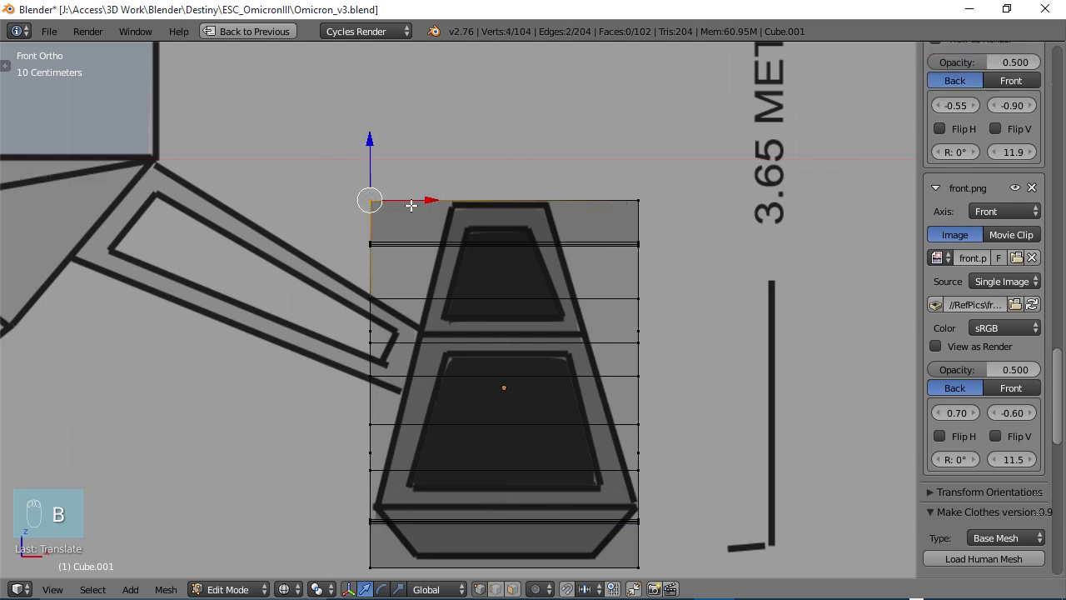
pyautogui.press('b')
pyautogui.moveTo(321, 169); pyautogui.dragTo(702, 225)
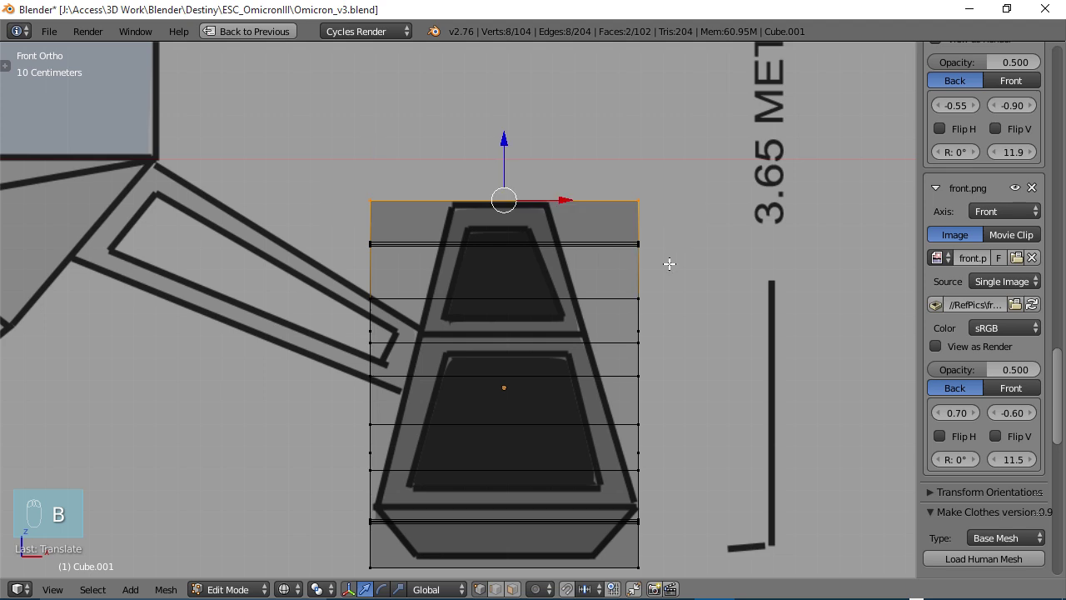
pyautogui.press('s')
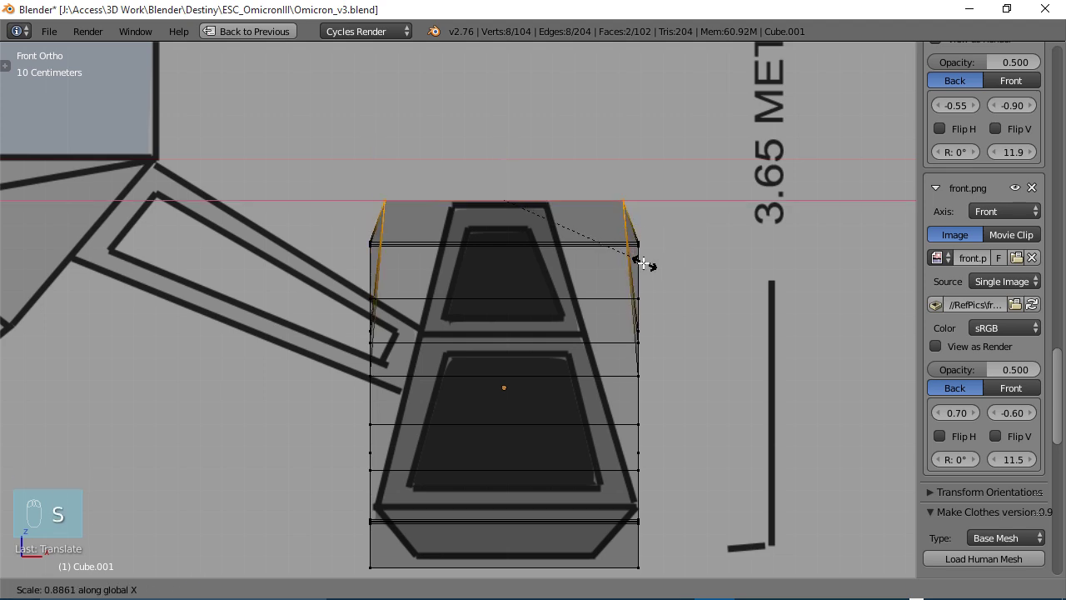
pyautogui.rightClick(619, 256)
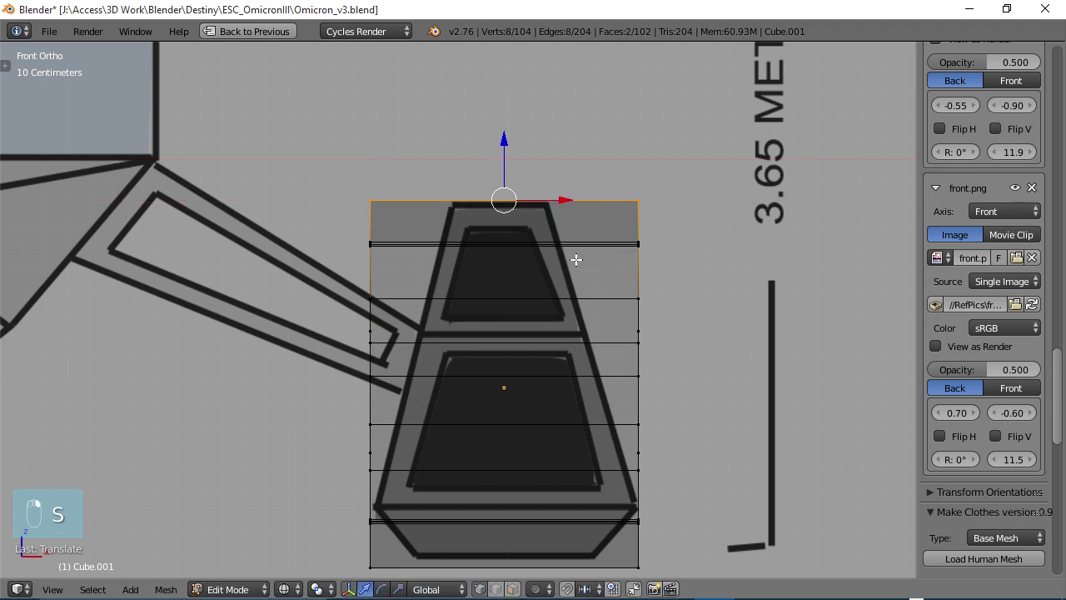
pyautogui.press('s')
pyautogui.press('x')
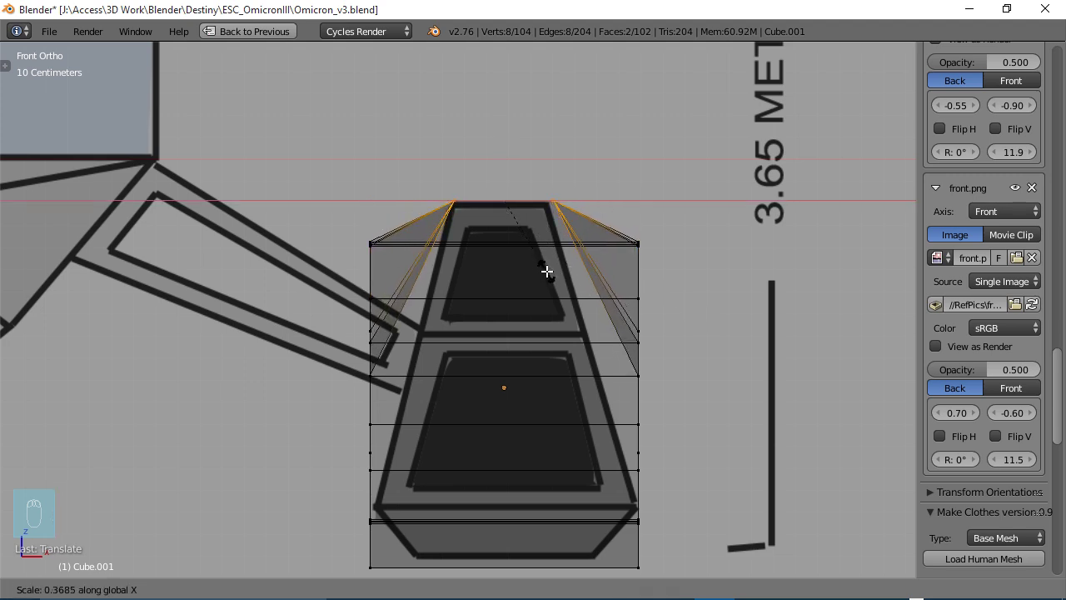
pyautogui.click(547, 272)
# Narrow the vertex rows just below the pod's top along X toward the sloped sides of the reference.
pyautogui.rightClick(637, 248)
pyautogui.press('b')
pyautogui.moveTo(637, 249); pyautogui.dragTo(341, 233)
pyautogui.press('s')
pyautogui.press('x')
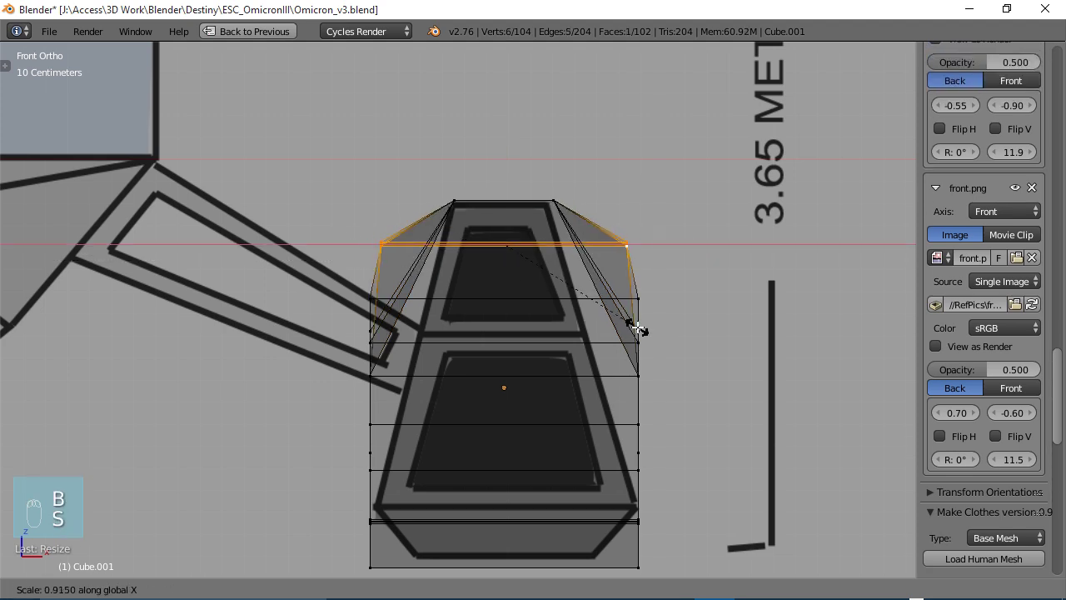
pyautogui.click(564, 309)
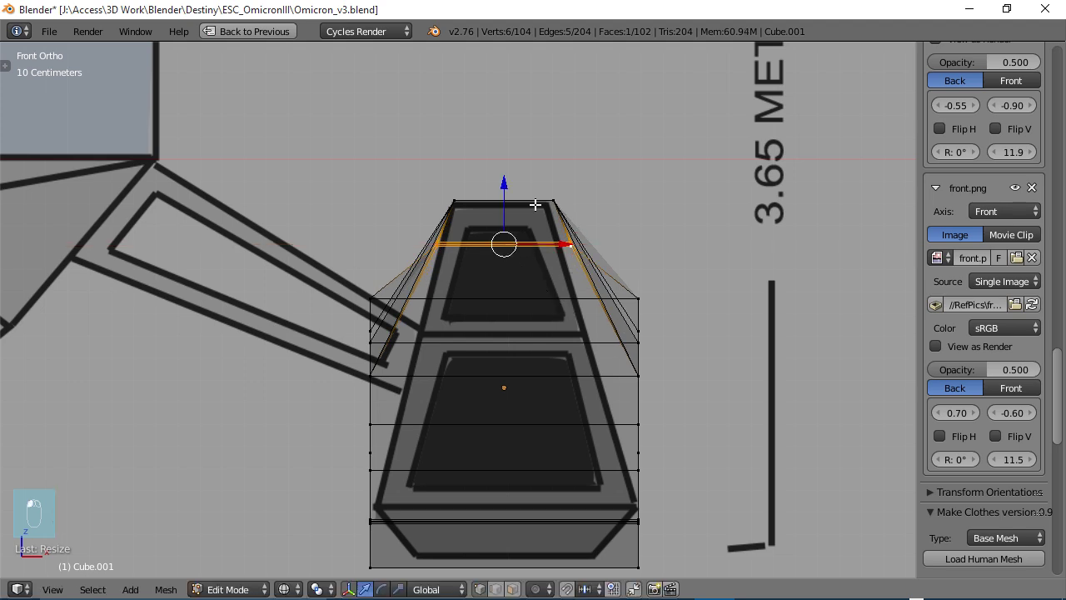
# Scale the vertex pair beside the reference's upper window along X by about 0.7.
pyautogui.rightClick(638, 298)
pyautogui.press('b')
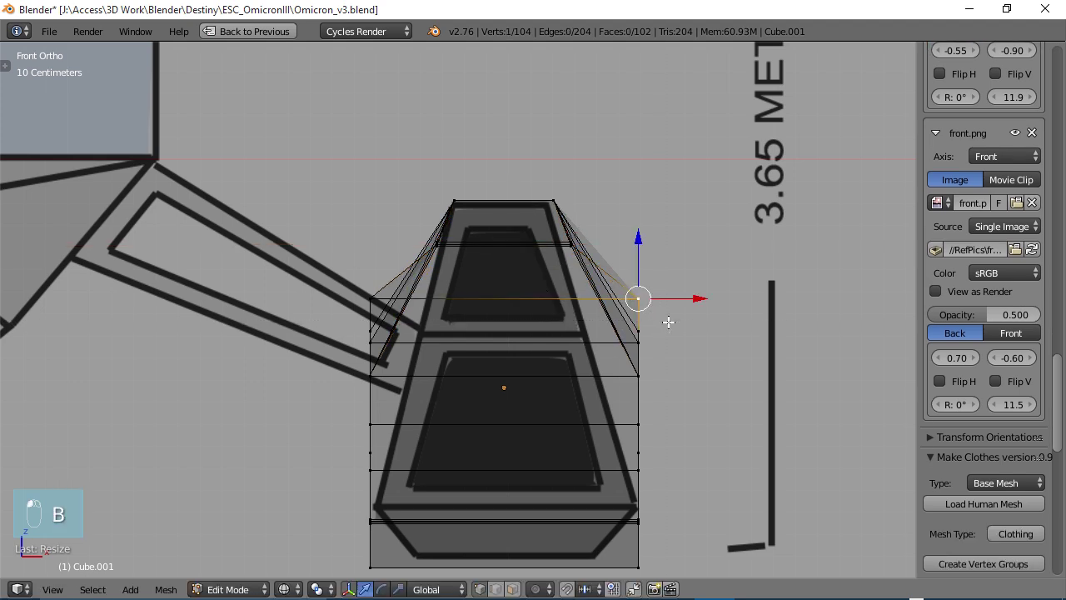
pyautogui.moveTo(668, 321); pyautogui.dragTo(335, 288)
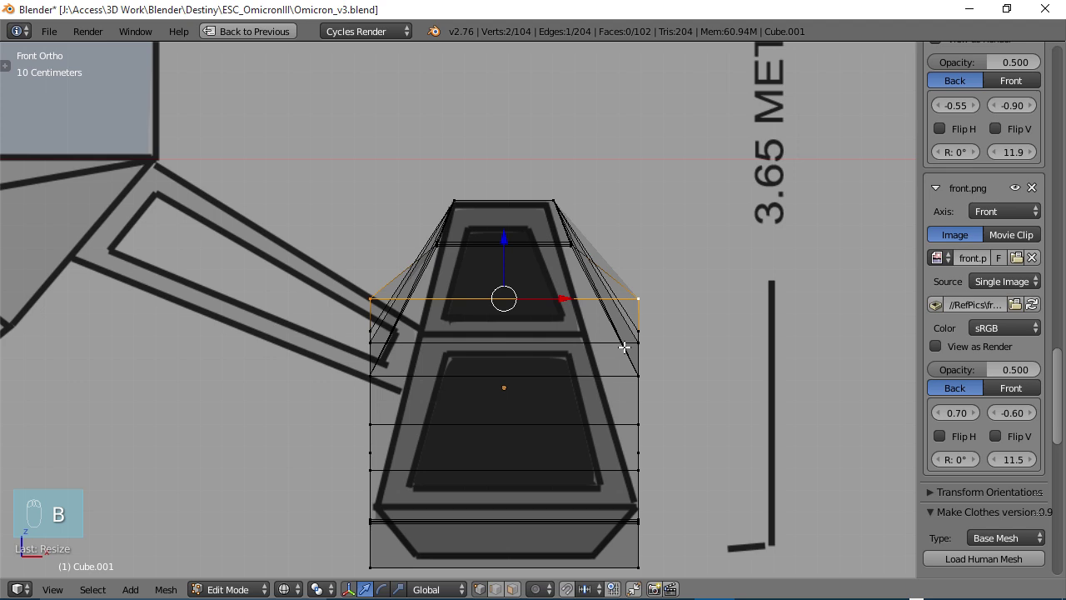
pyautogui.press('s')
pyautogui.press('x')
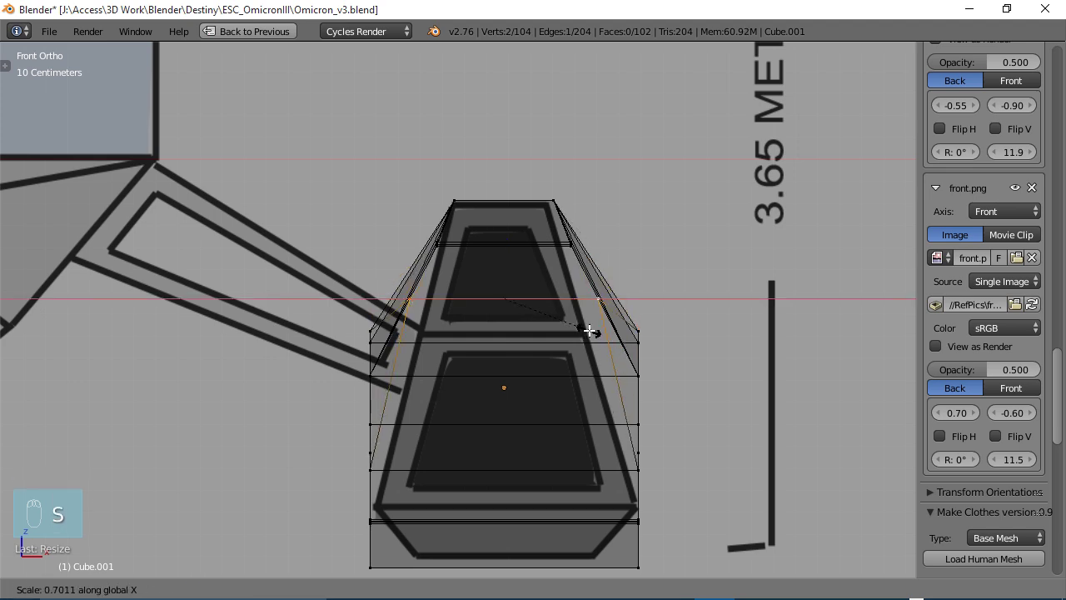
pyautogui.click(590, 330)
# Scale the vertices around the reference's dividing line along X by about 0.62 to meet its sloped sides.
pyautogui.keyDown('shift'); pyautogui.moveTo(578, 436); pyautogui.dragTo(578, 357, button='middle'); pyautogui.keyUp('shift')
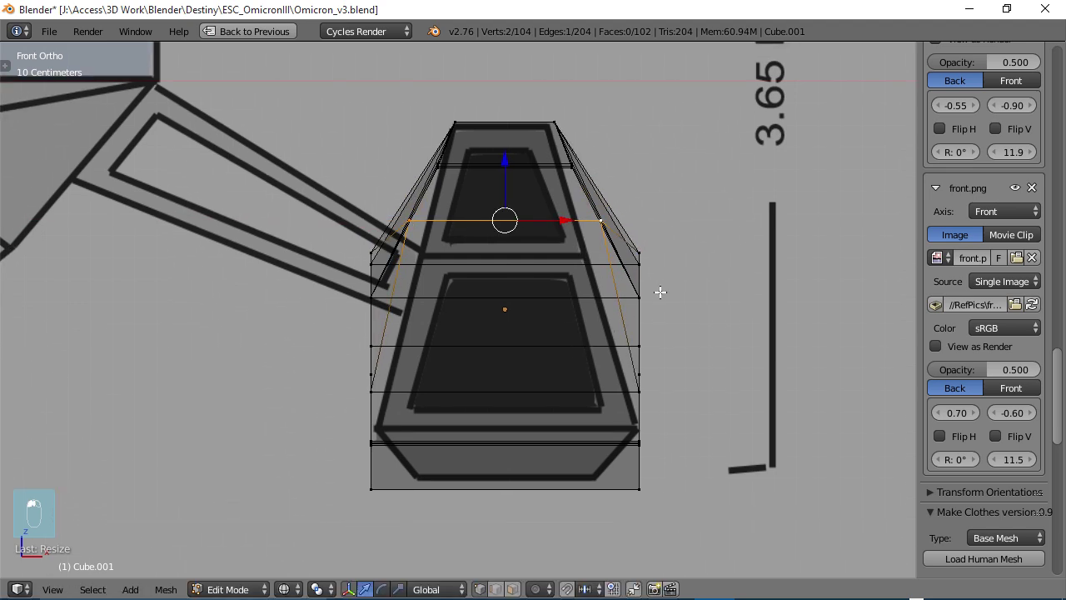
pyautogui.rightClick(639, 264)
pyautogui.press('b')
pyautogui.moveTo(686, 283); pyautogui.dragTo(342, 244)
pyautogui.press('s')
pyautogui.press('x')
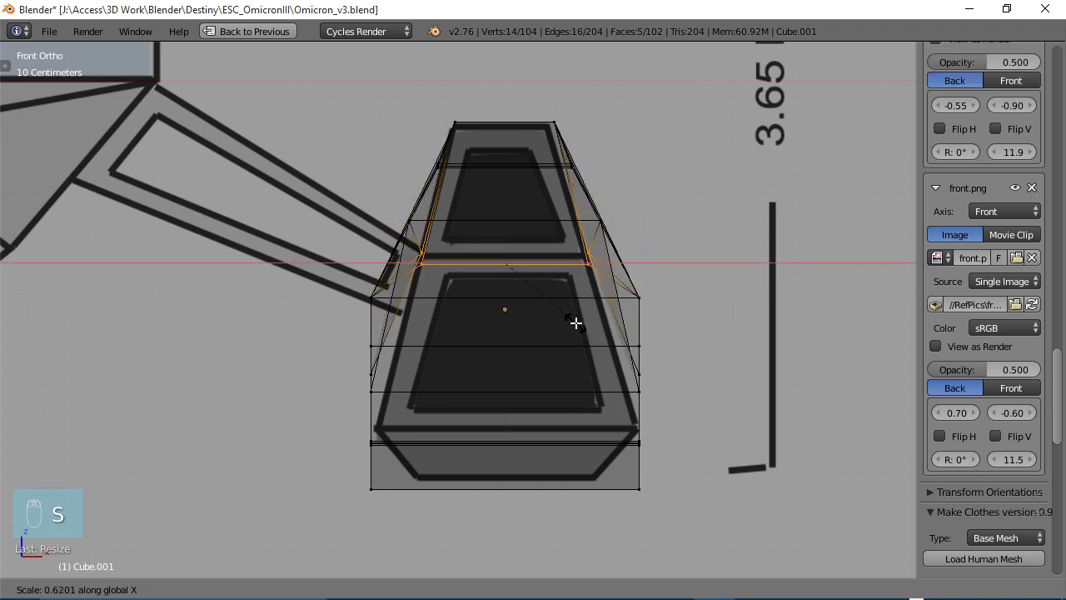
pyautogui.click(576, 323)
# Widen the vertices around the dividing line along X to align with the slope between the rows above and below.
pyautogui.rightClick(600, 221)
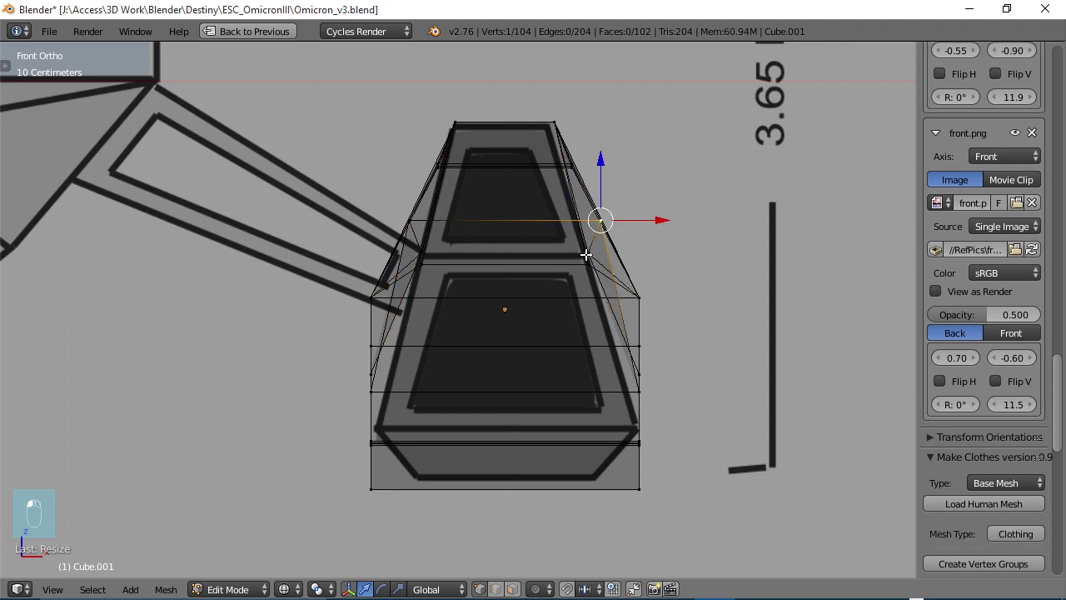
pyautogui.rightClick(588, 256)
pyautogui.press('b')
pyautogui.moveTo(600, 273); pyautogui.dragTo(428, 241)
pyautogui.press('s')
pyautogui.press('x')
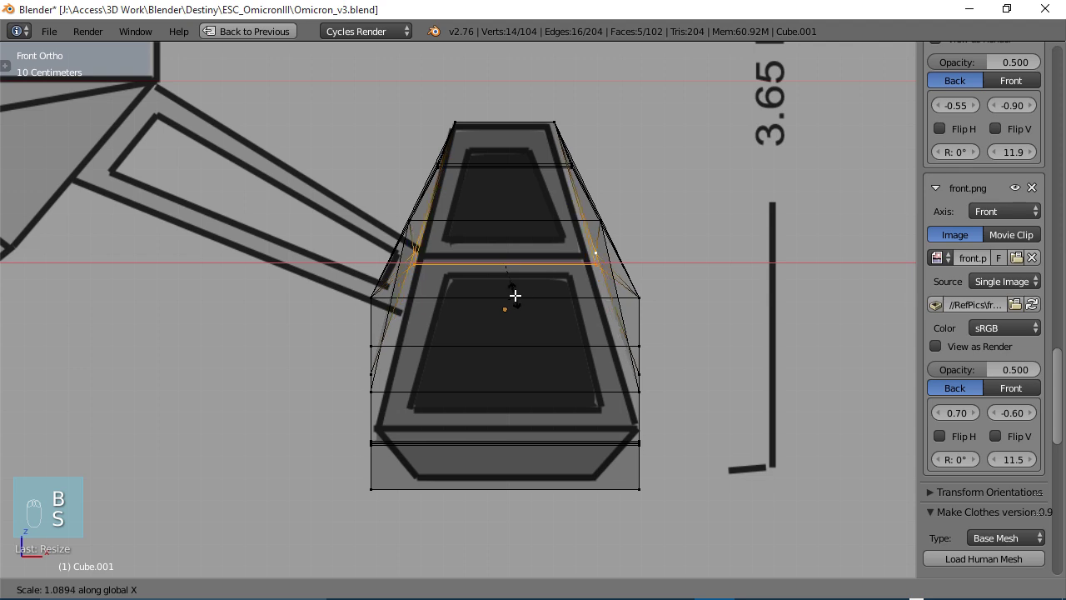
pyautogui.click(531, 297)
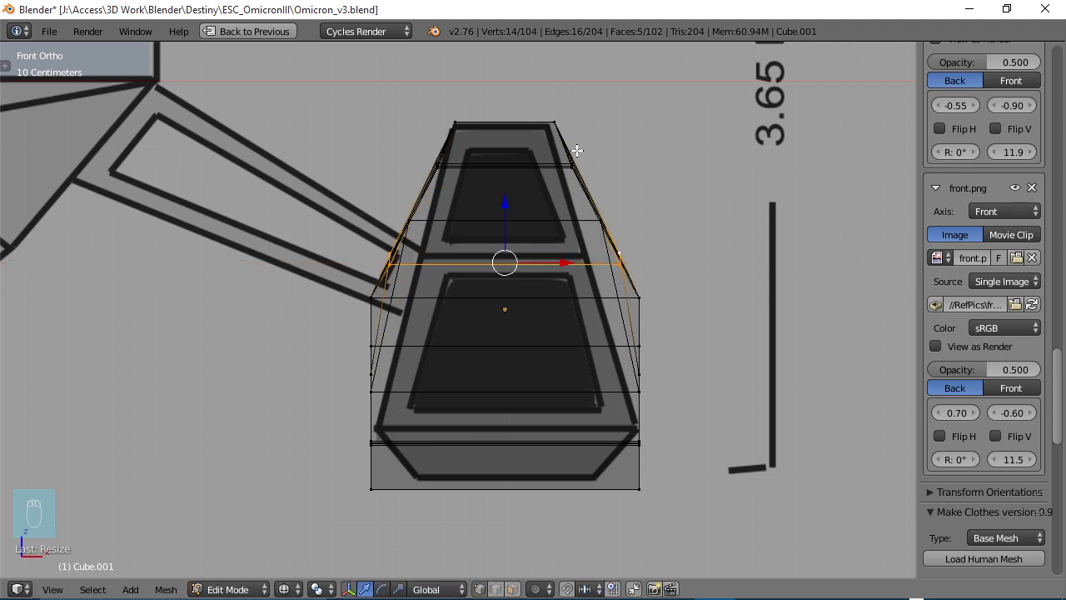
# Scale the vertex rows just below the pod's top along X by about 0.89 to meet the reference's sloped sides.
pyautogui.press('b')
pyautogui.moveTo(602, 174); pyautogui.dragTo(411, 155)
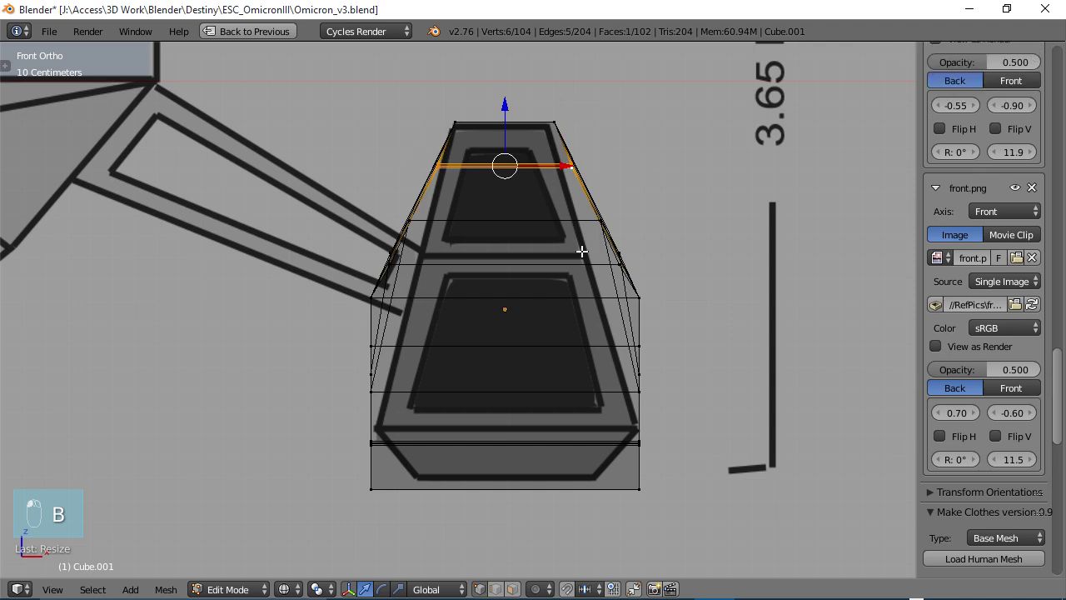
pyautogui.press('s')
pyautogui.press('x')
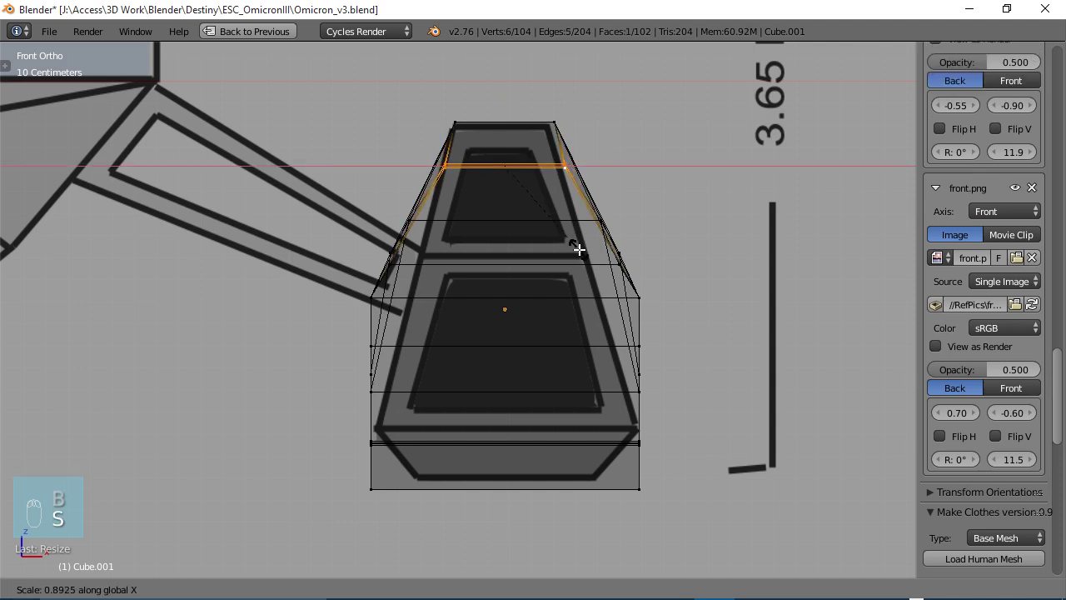
pyautogui.click(581, 248)
# Scale the vertex pair beside the lower part of the reference's upper window along X by about 0.78.
pyautogui.rightClick(611, 232)
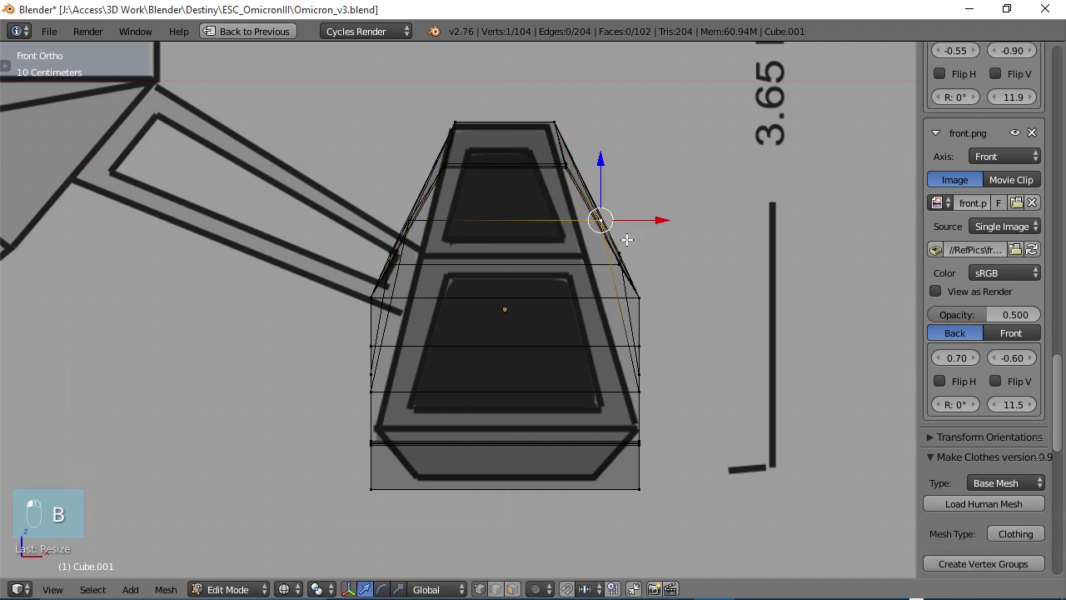
pyautogui.keyDown('shift'); pyautogui.rightClick(407, 221); pyautogui.keyUp('shift')
pyautogui.press('s')
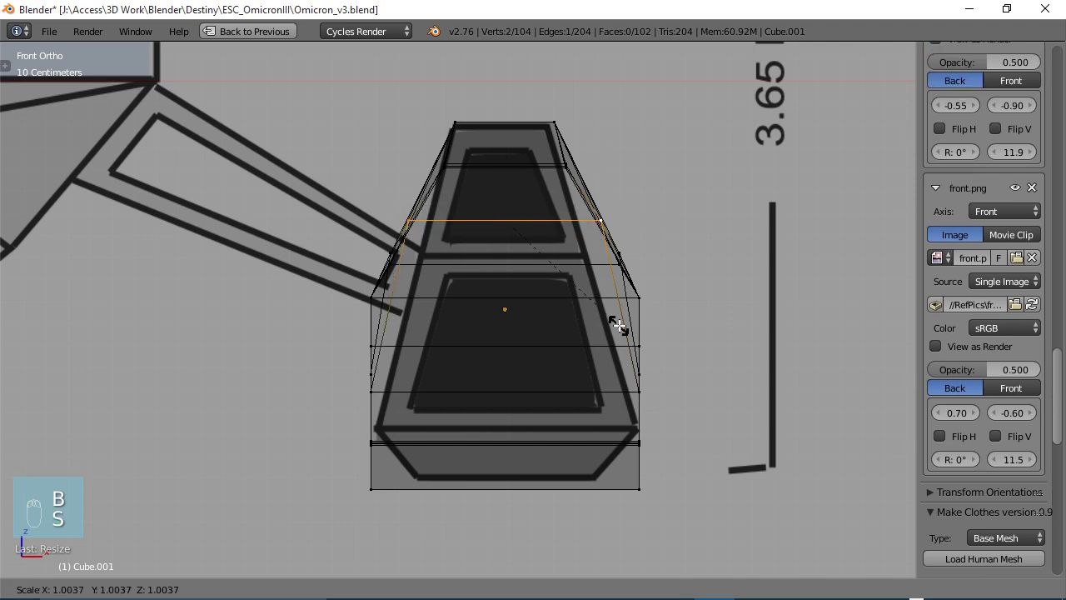
pyautogui.press('x')
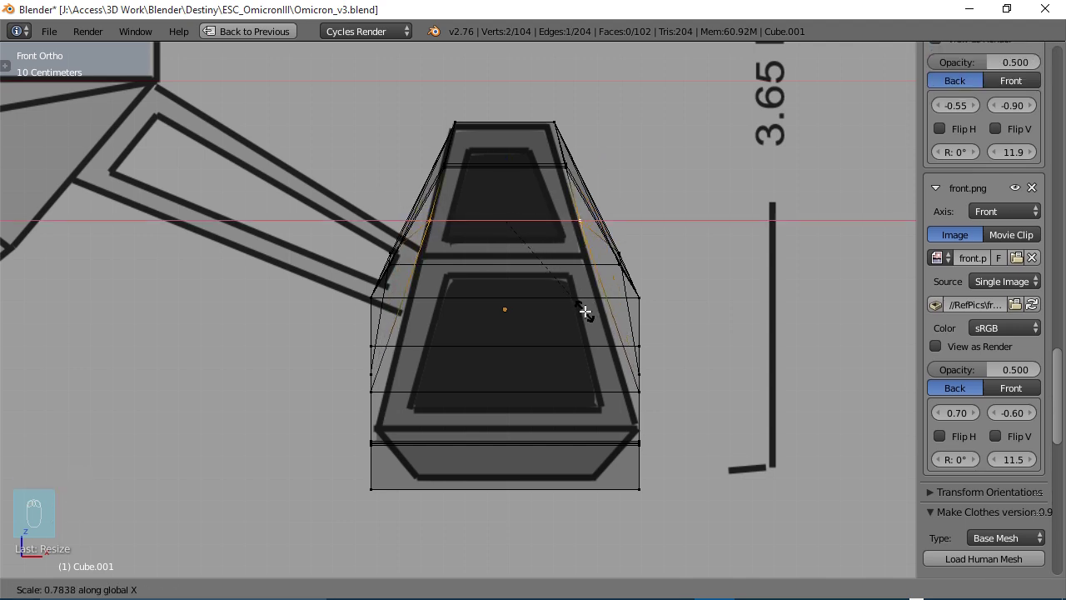
pyautogui.click(589, 313)
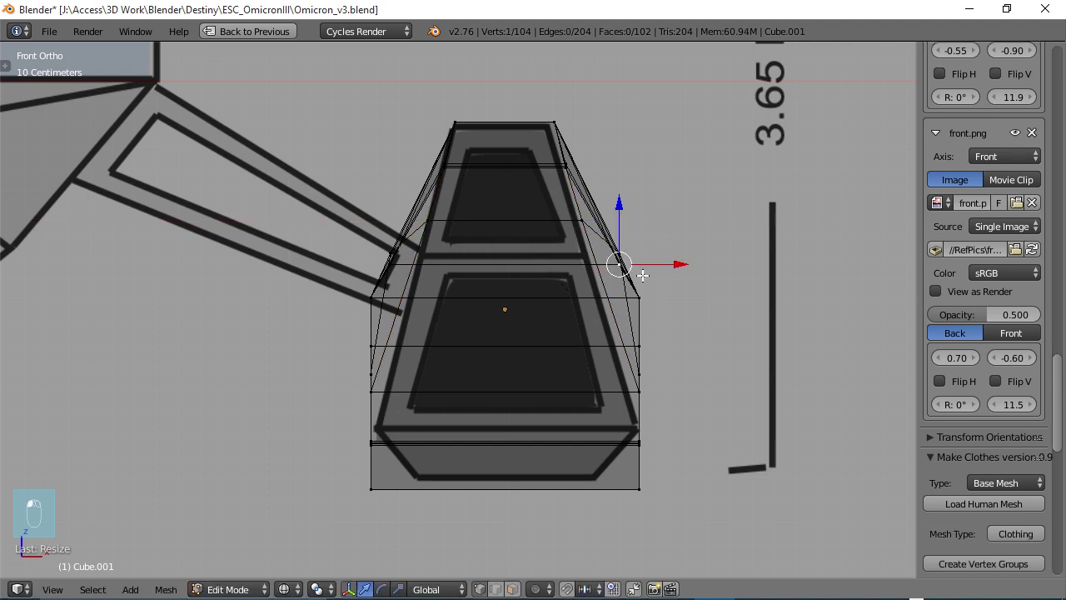
# Scale the vertices around the reference's dividing line along X by about 0.76 to meet its sloped sides.
pyautogui.press('b')
pyautogui.moveTo(619, 278); pyautogui.dragTo(359, 249)
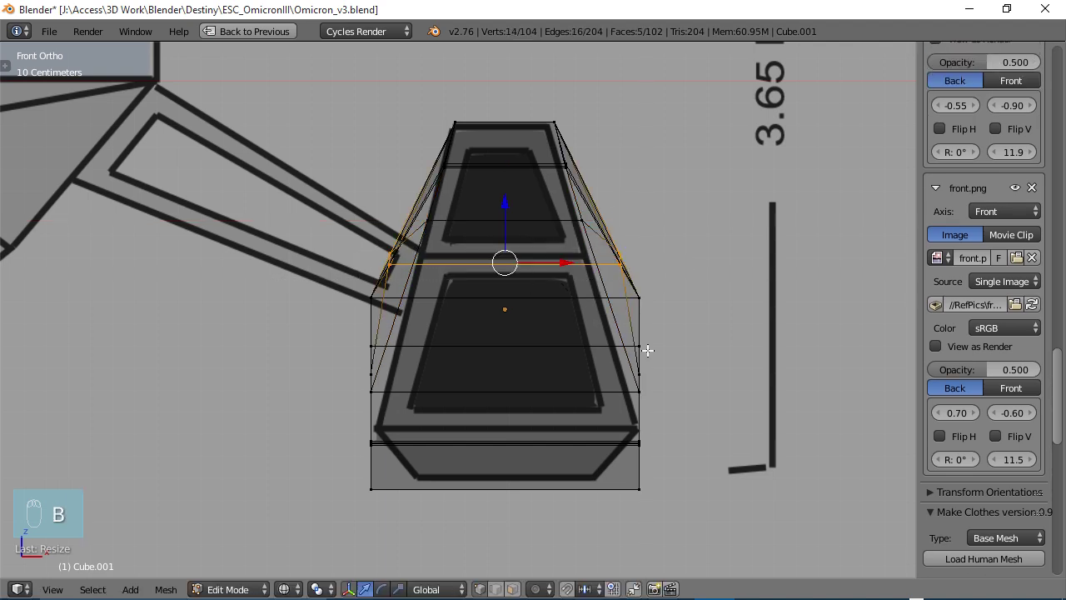
pyautogui.press('s')
pyautogui.press('x')
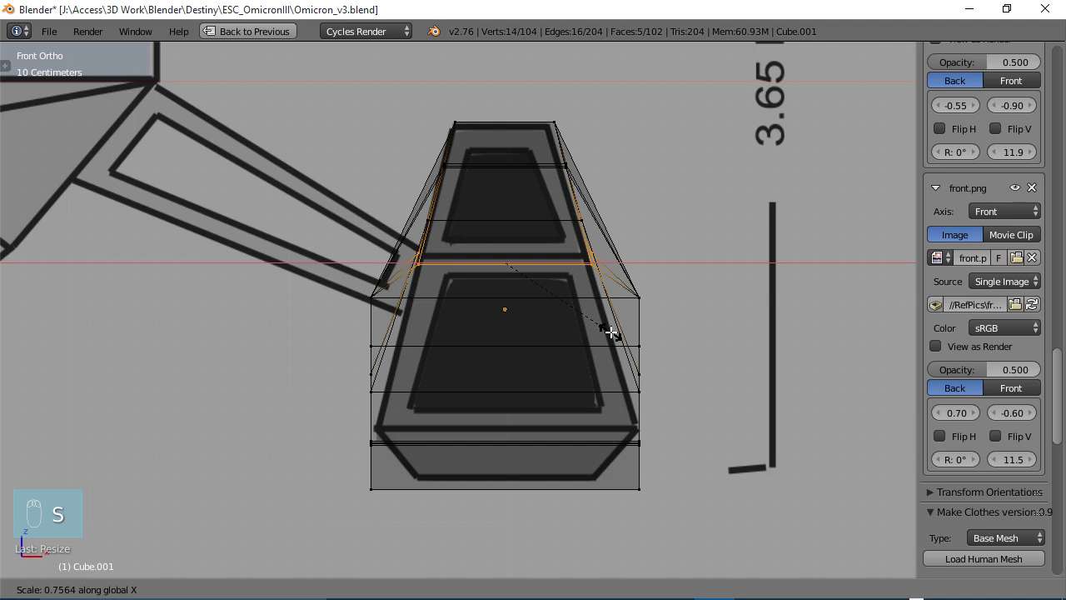
pyautogui.click(613, 331)
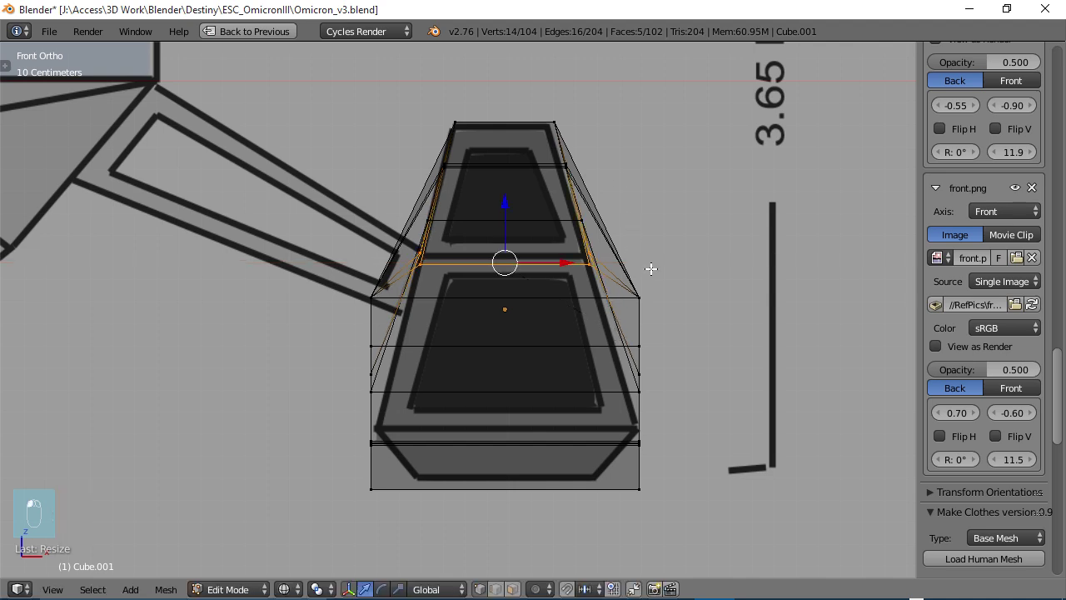
# Narrow the vertex row just below the dividing line, near the lower window's top, along X to the reference's sloped sides.
pyautogui.rightClick(639, 293)
pyautogui.press('b')
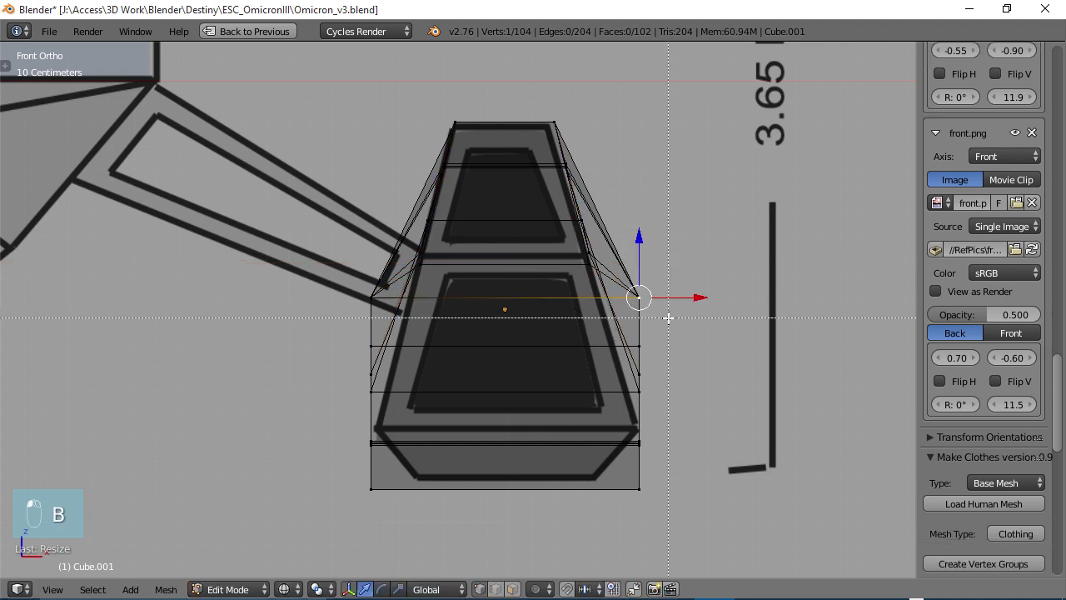
pyautogui.moveTo(673, 315); pyautogui.dragTo(372, 291)
pyautogui.press('s')
pyautogui.press('x')
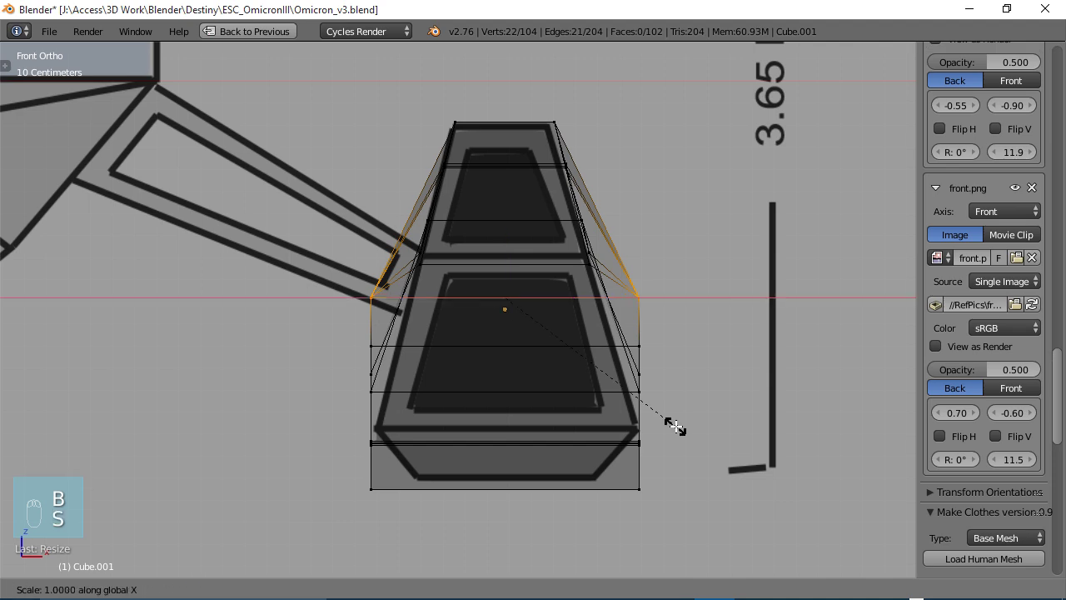
pyautogui.click(628, 404)
# Narrow the vertex row across the middle of the reference's lower window along X toward the sloped sides.
pyautogui.rightClick(650, 344)
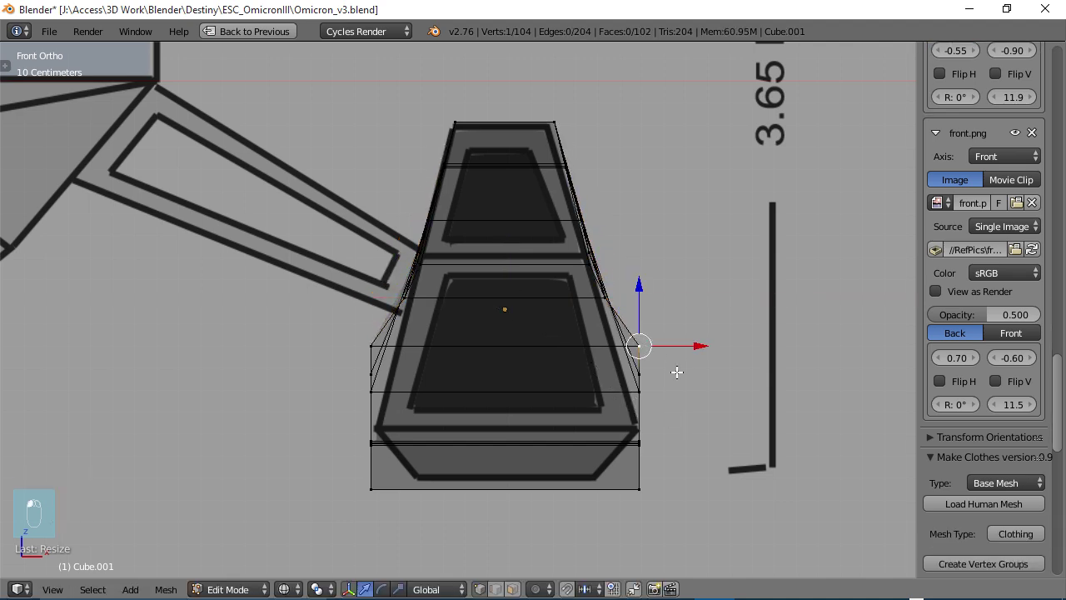
pyautogui.press('b')
pyautogui.moveTo(677, 372); pyautogui.dragTo(347, 329)
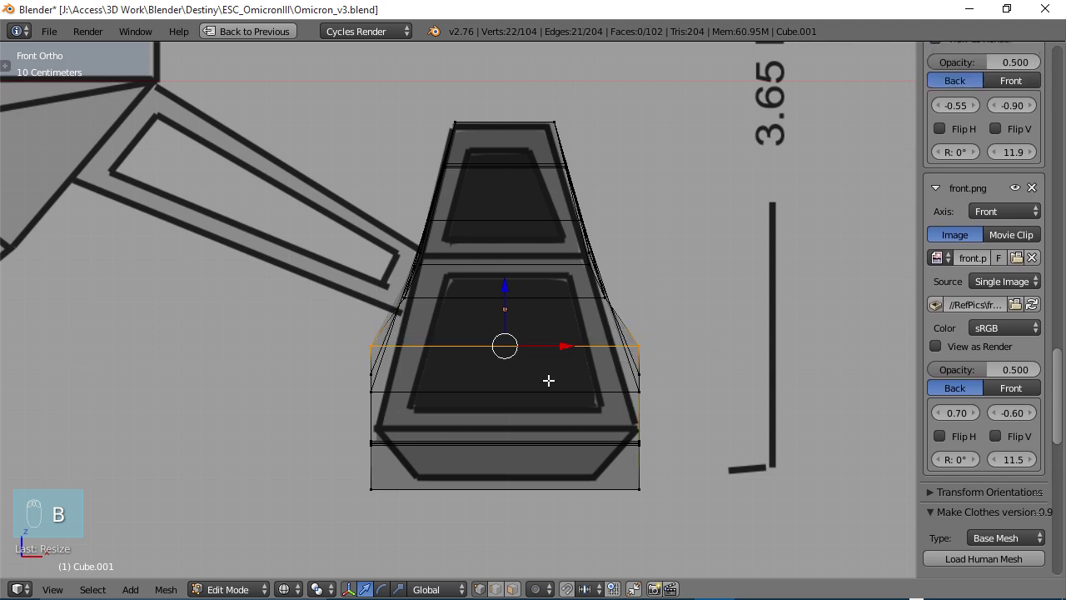
pyautogui.press('x')
pyautogui.press('s')
pyautogui.press('x')
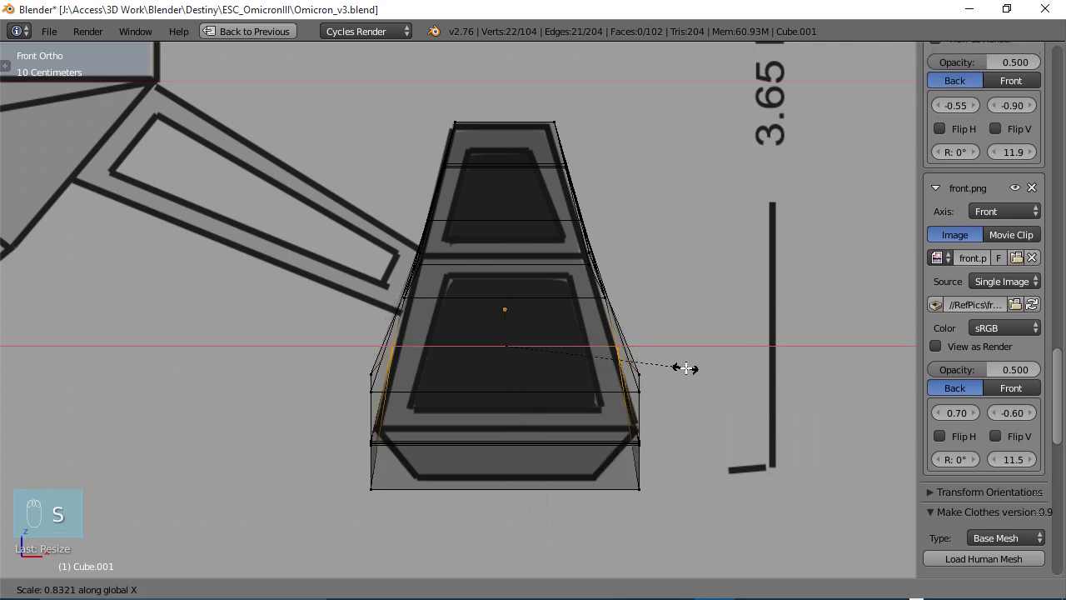
pyautogui.click(683, 366)
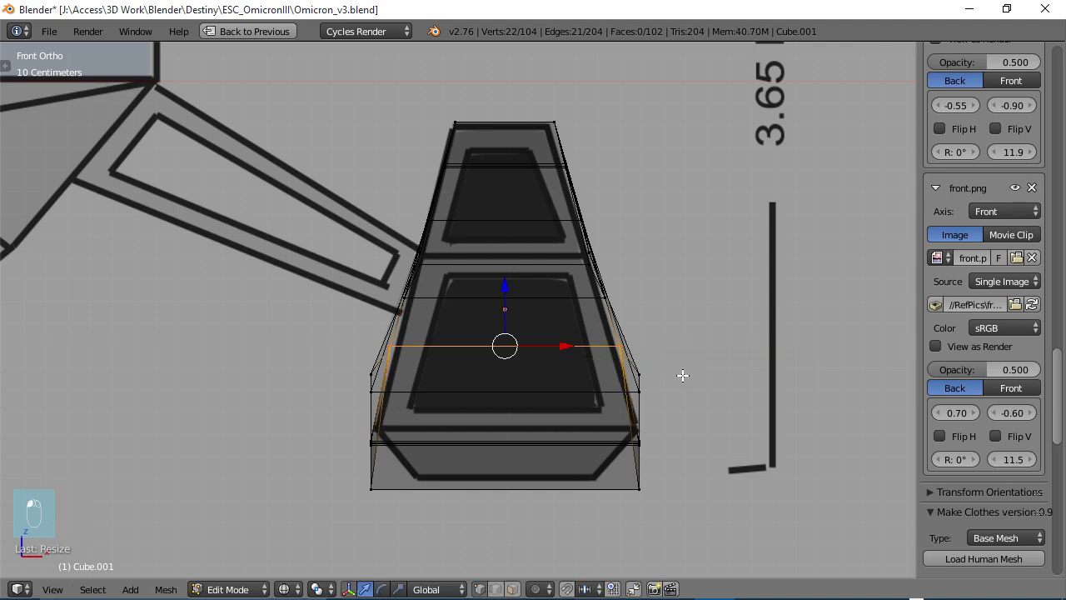
# Scale the outer vertex pair just below the lower window's middle row along X by about 0.9.
pyautogui.rightClick(676, 379)
pyautogui.press('b')
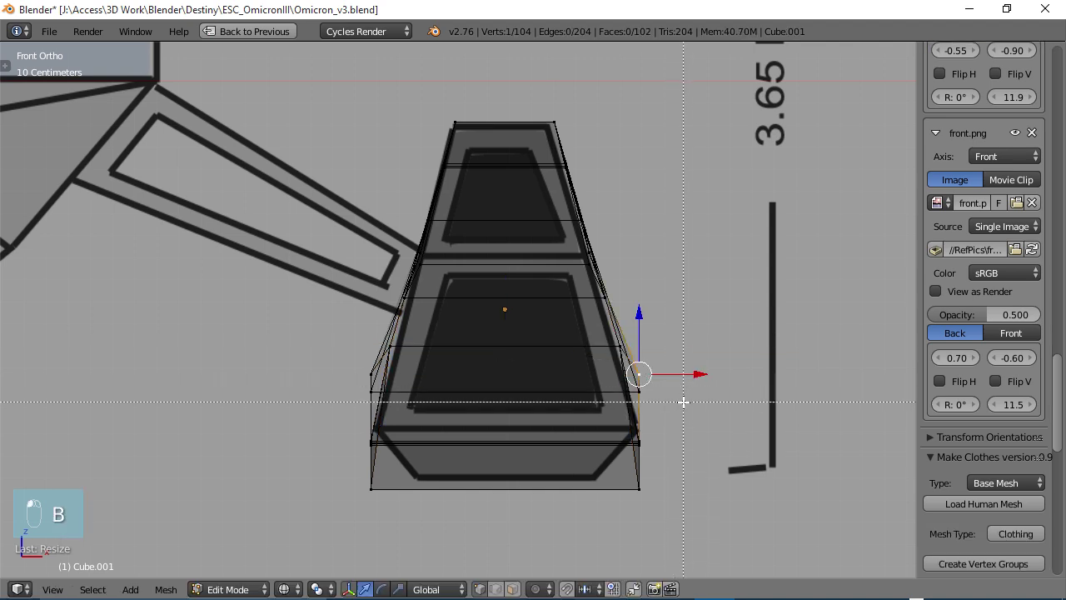
pyautogui.moveTo(673, 388); pyautogui.dragTo(303, 358)
pyautogui.press('s')
pyautogui.press('x')
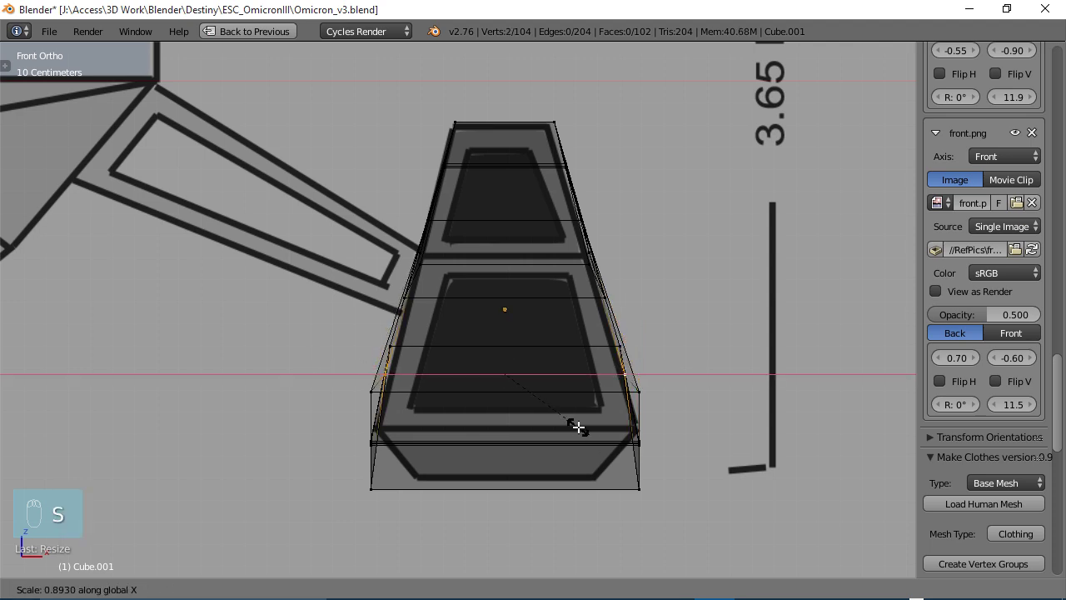
pyautogui.click(581, 426)
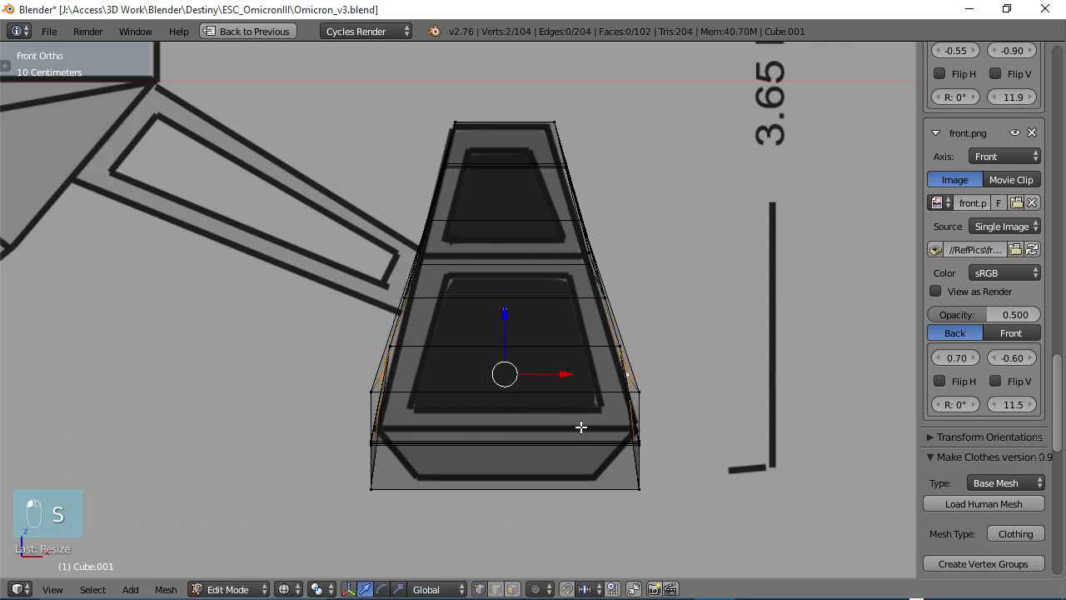
# Scale the vertex pair just above the base of the reference's lower window along X by about 0.94.
pyautogui.rightClick(638, 392)
pyautogui.press('b')
pyautogui.moveTo(664, 403); pyautogui.dragTo(359, 386)
pyautogui.press('s')
pyautogui.press('x')
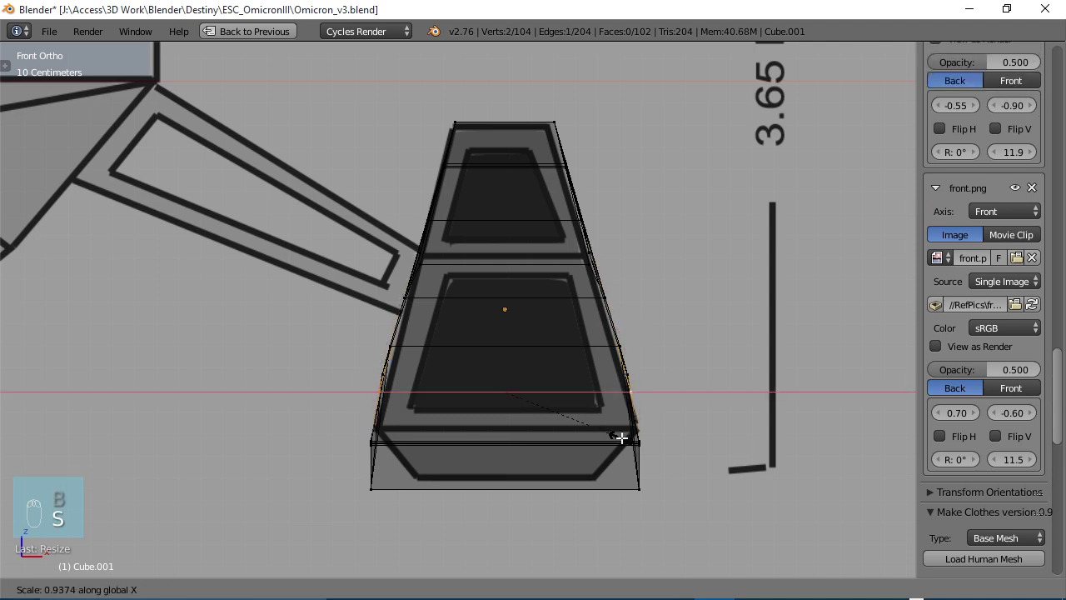
pyautogui.click(622, 438)
# Scale down the vertex rows just below the reference's lower horizontal line to meet its inward-sloping bottom sides.
pyautogui.rightClick(638, 442)
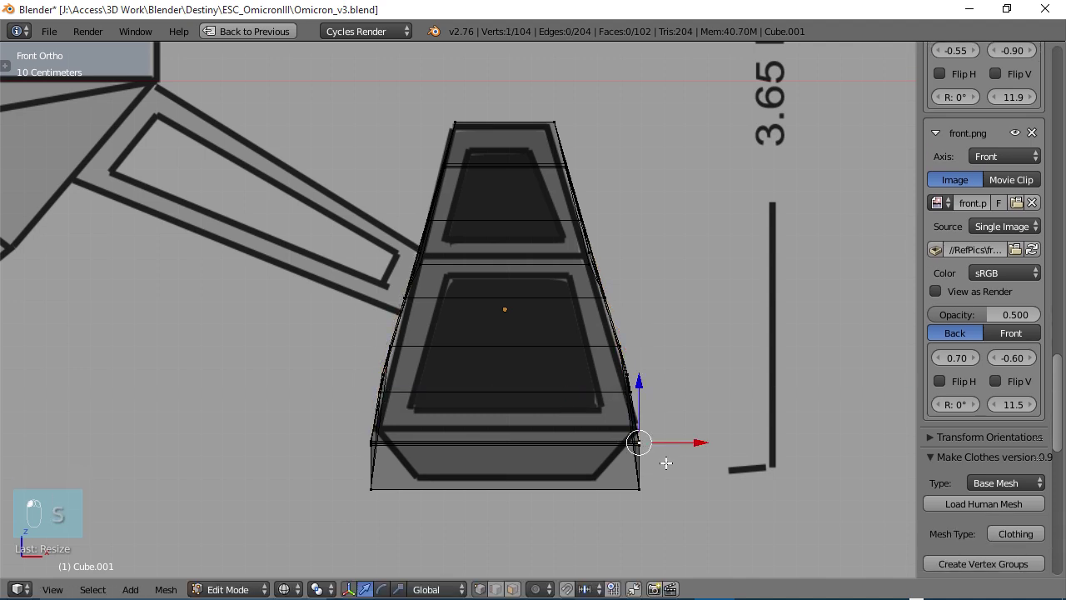
pyautogui.press('b')
pyautogui.moveTo(672, 464); pyautogui.dragTo(358, 434)
pyautogui.press('s')
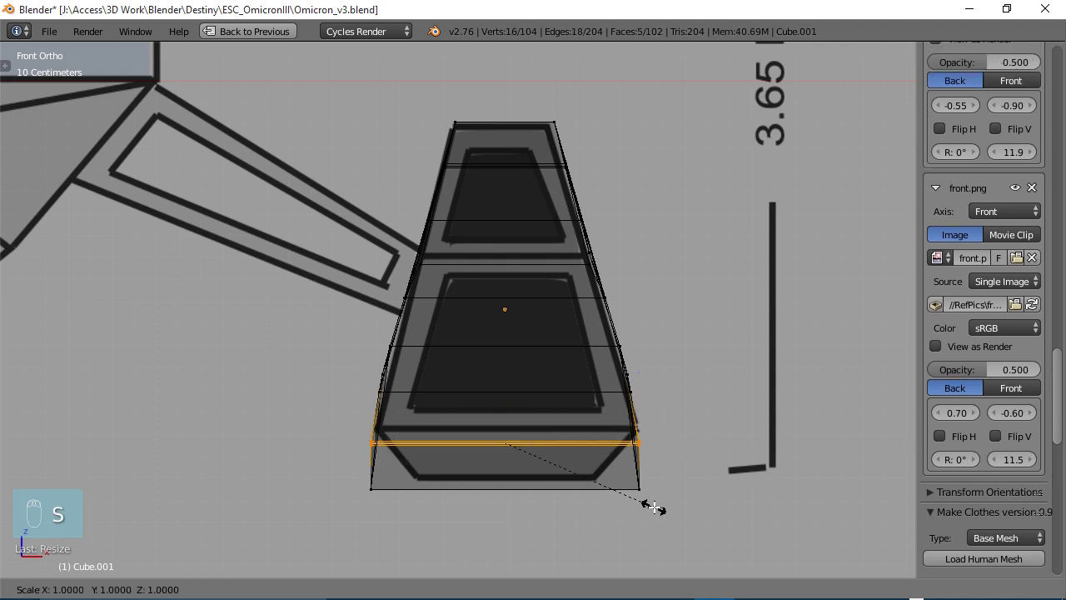
pyautogui.click(639, 501)
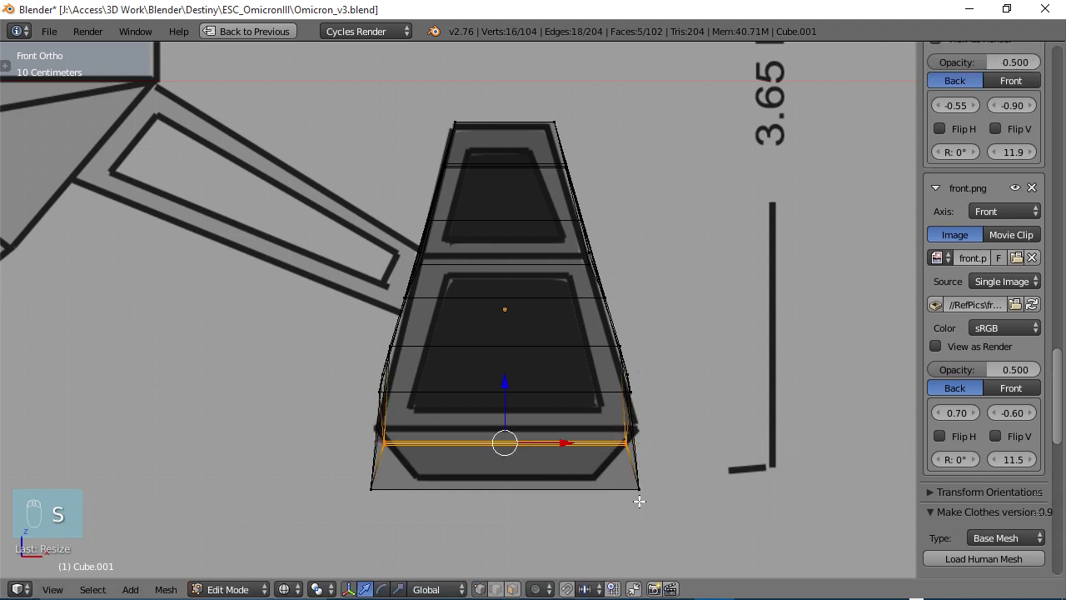
# Scale the pod's bottom vertex row along X by about 0.67 to match the narrow base of the reference.
pyautogui.press('b')
pyautogui.moveTo(650, 503); pyautogui.dragTo(310, 470)
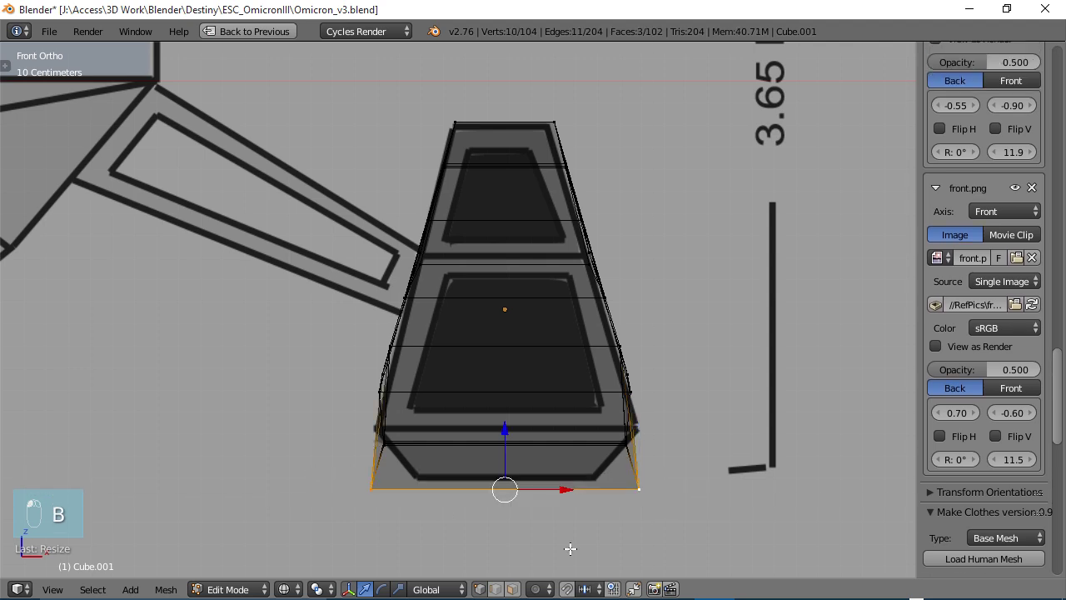
pyautogui.press('s')
pyautogui.press('x')
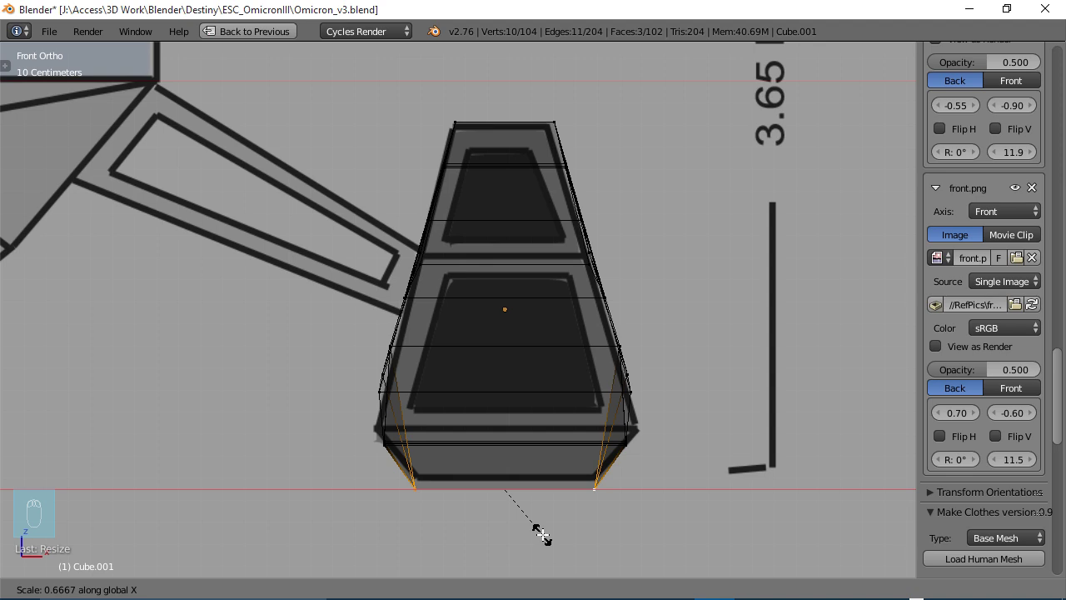
pyautogui.click(543, 534)
# In solid shading and the right view, raise the body's upper middle vertex row between the front and rear sections along Z.
pyautogui.moveTo(605, 423); pyautogui.dragTo(562, 431, button='middle')
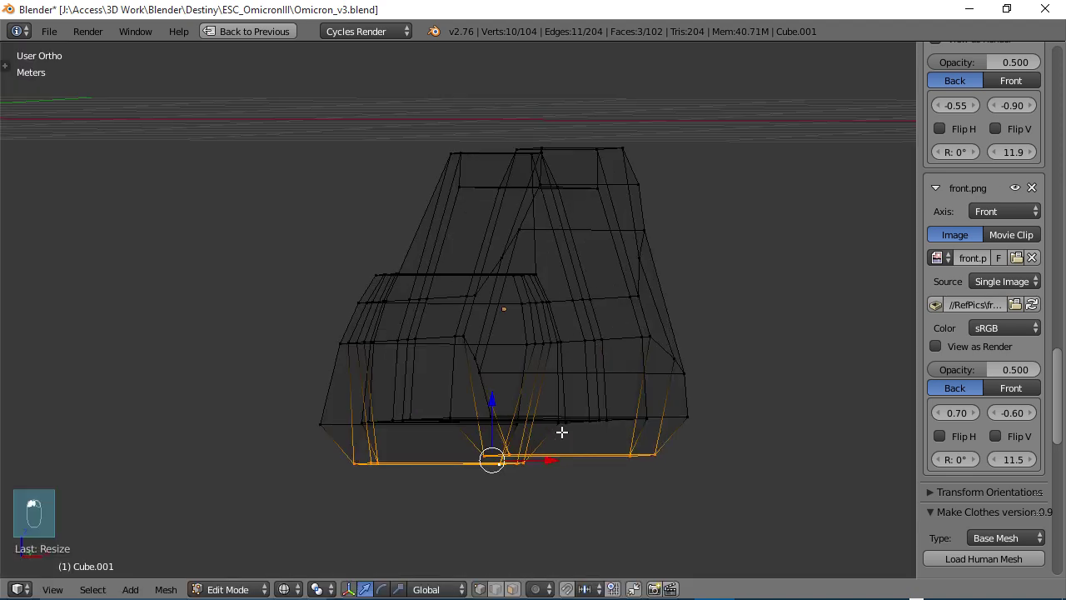
pyautogui.press('z')
pyautogui.scroll(5, 500, 408)
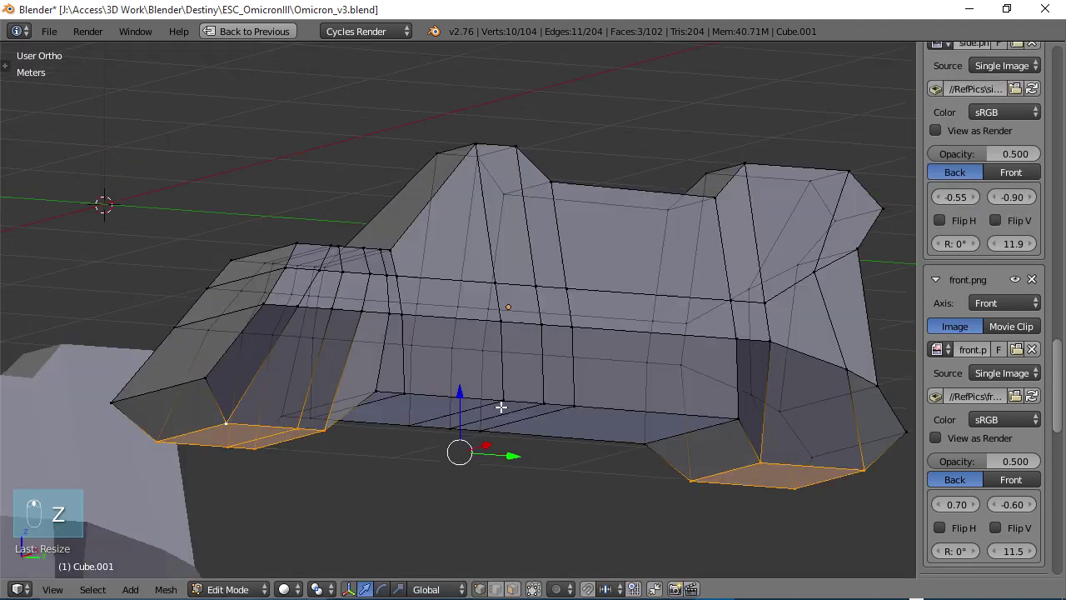
pyautogui.moveTo(430, 424); pyautogui.dragTo(800, 412, button='middle')
pyautogui.press('KP_3')
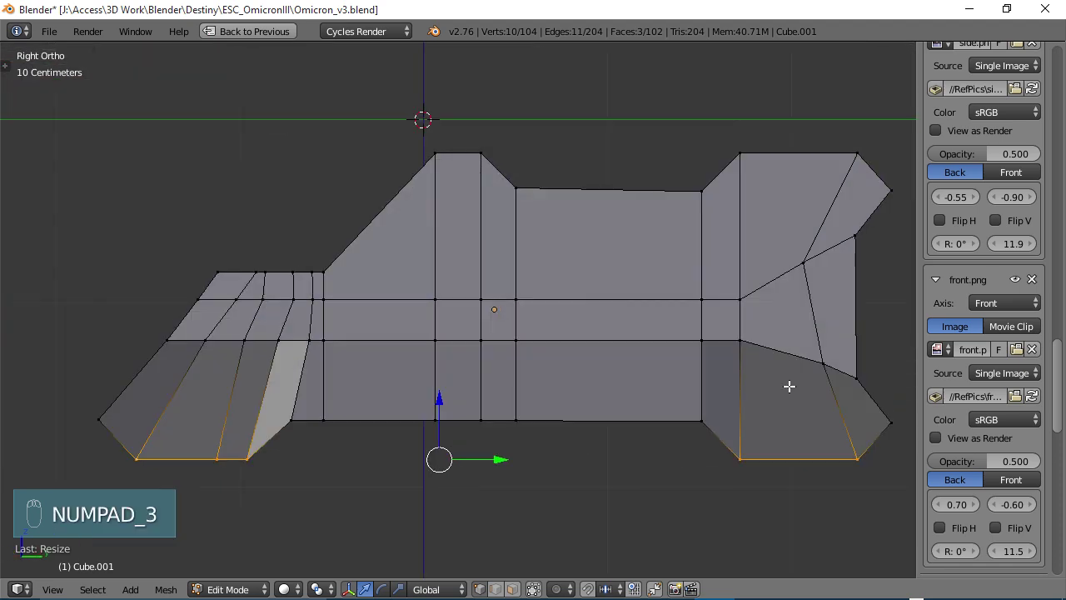
pyautogui.keyDown('shift'); pyautogui.moveTo(791, 376); pyautogui.dragTo(736, 396, button='middle'); pyautogui.keyUp('shift')
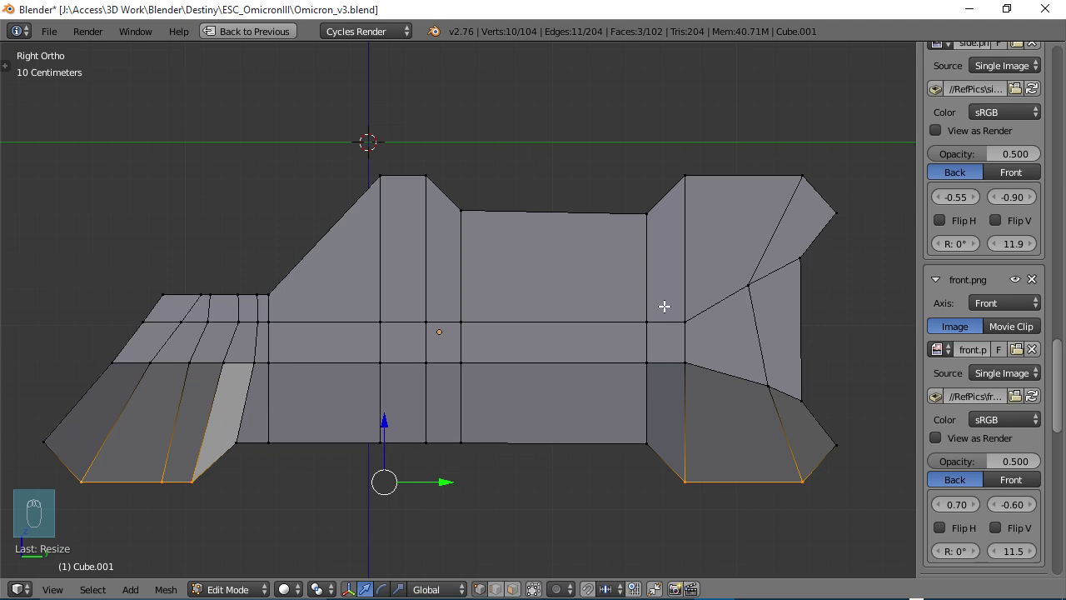
pyautogui.rightClick(692, 321)
pyautogui.press('b')
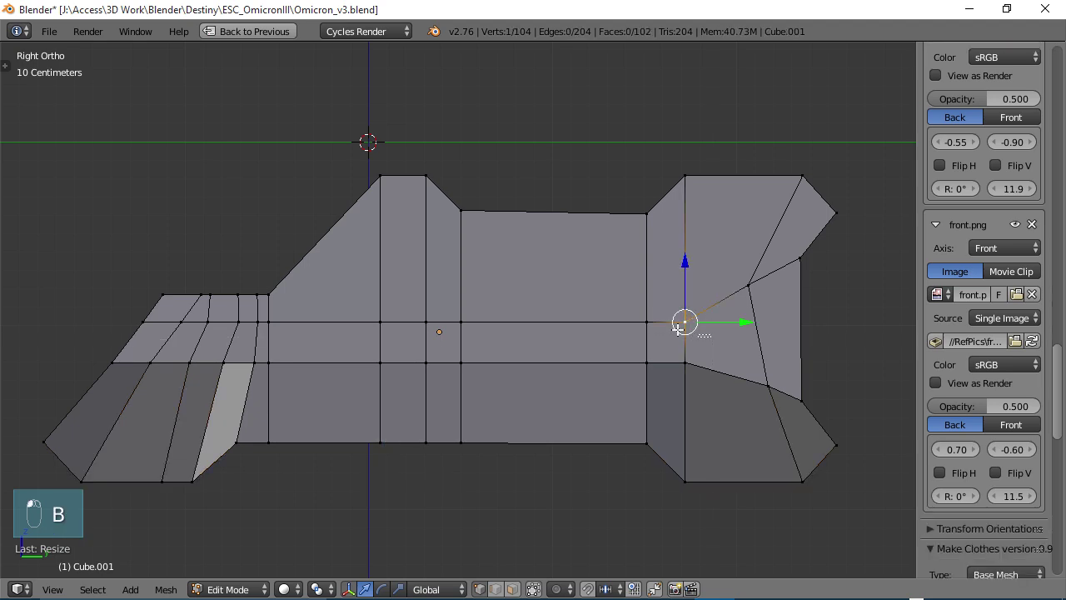
pyautogui.moveTo(710, 337); pyautogui.dragTo(347, 298)
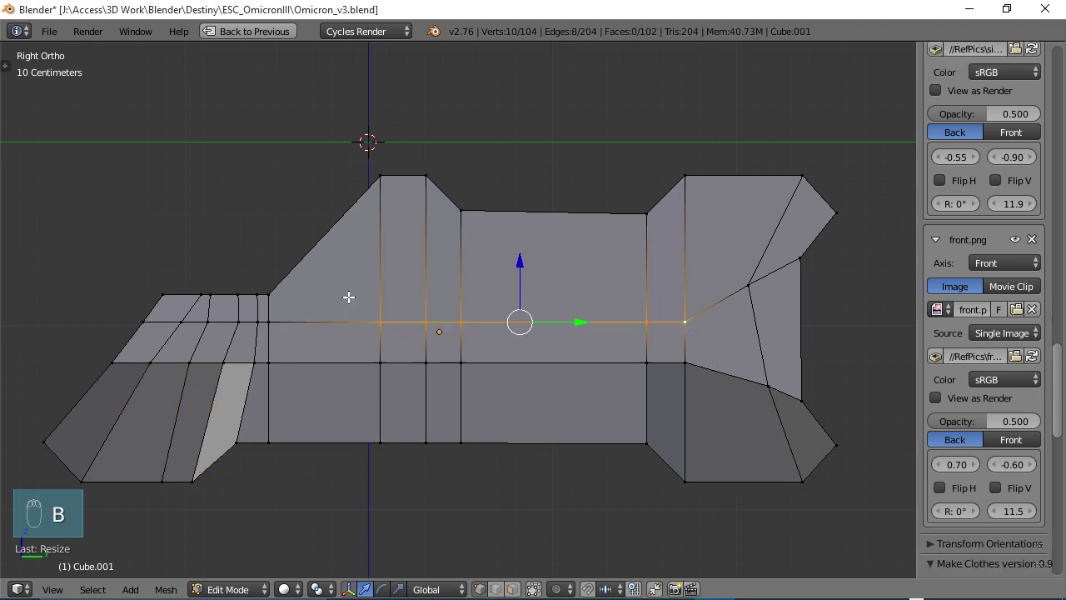
pyautogui.moveTo(519, 266); pyautogui.dragTo(519, 232)
# Lower the body's second middle vertex row along Z to widen the band between the two horizontal rows.
pyautogui.rightClick(685, 362)
pyautogui.press('b')
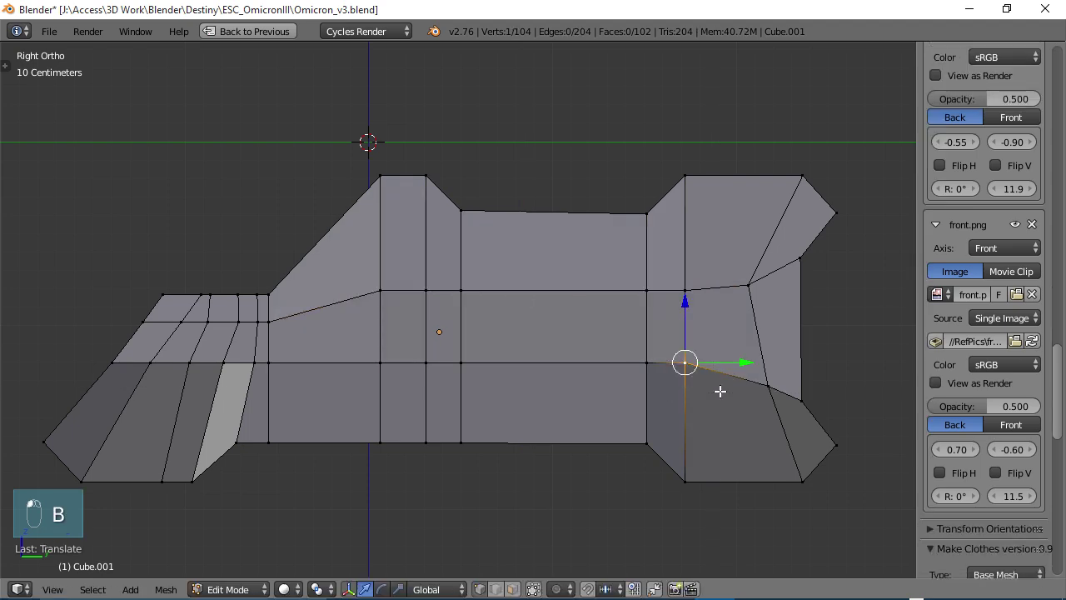
pyautogui.moveTo(717, 391); pyautogui.dragTo(369, 342)
pyautogui.moveTo(519, 305); pyautogui.dragTo(518, 326)
pyautogui.scroll(-2, 542, 369)
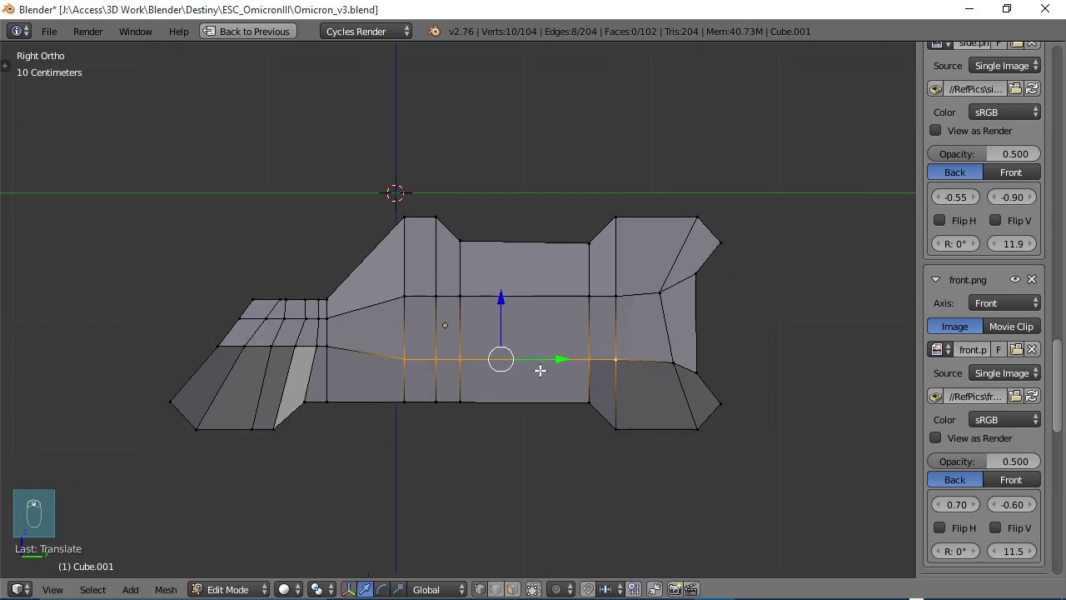
# Inspect the tapered pod in perspective, deselect its vertices, leave Edit Mode and restore the multi-view layout.
pyautogui.moveTo(543, 369); pyautogui.dragTo(341, 395, button='middle')
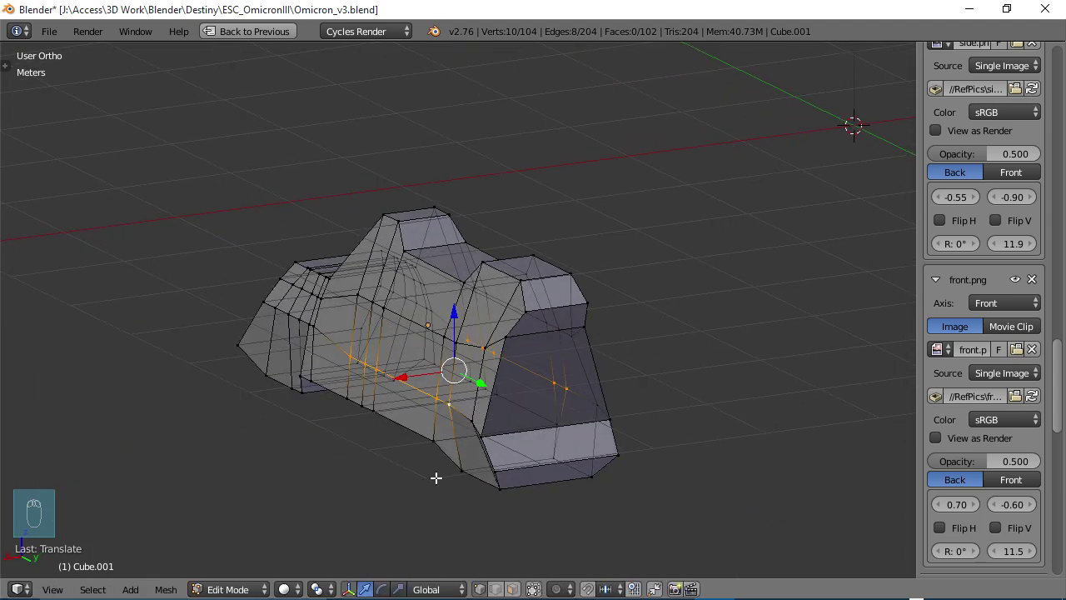
pyautogui.moveTo(436, 478); pyautogui.dragTo(555, 336, button='middle')
pyautogui.press('a')
pyautogui.press('Tab')
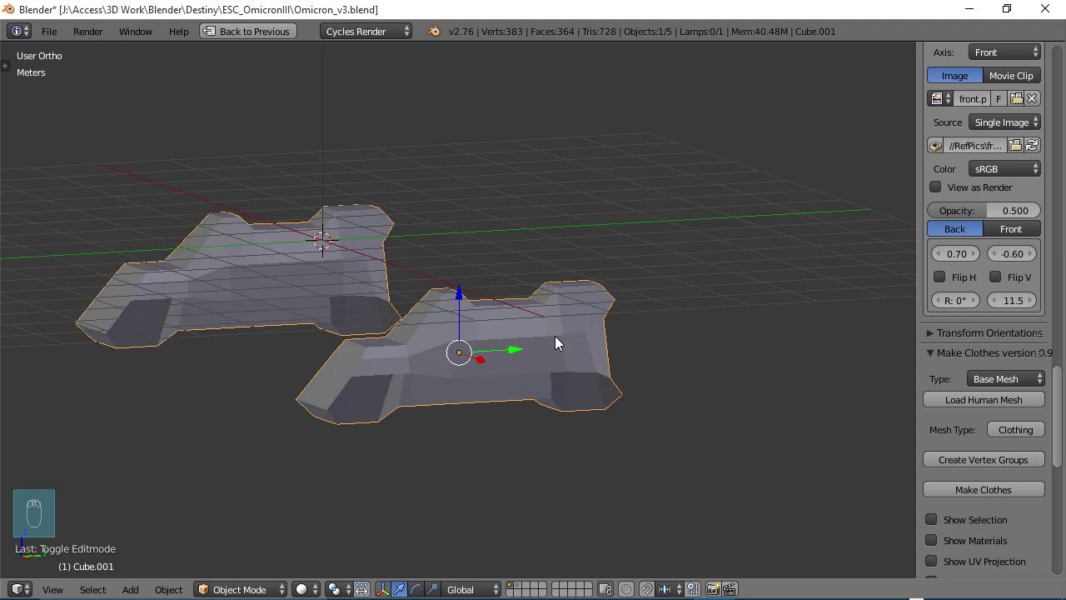
pyautogui.hotkey('ctrl', 'Up')
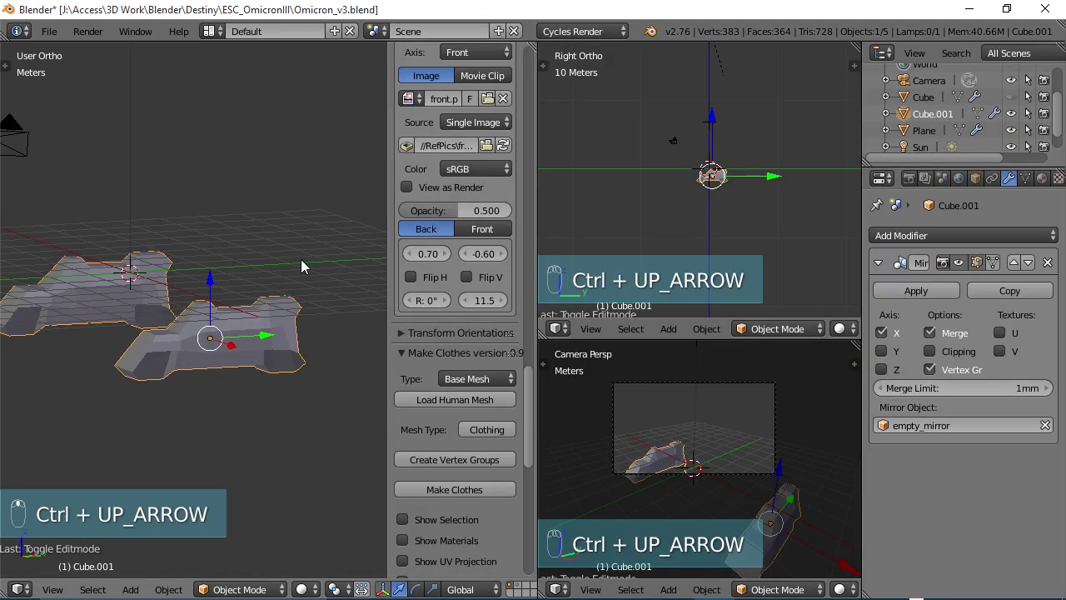
# Hide the main view's properties sidebar and reveal the hidden ship body together with the pods.
pyautogui.press('n')
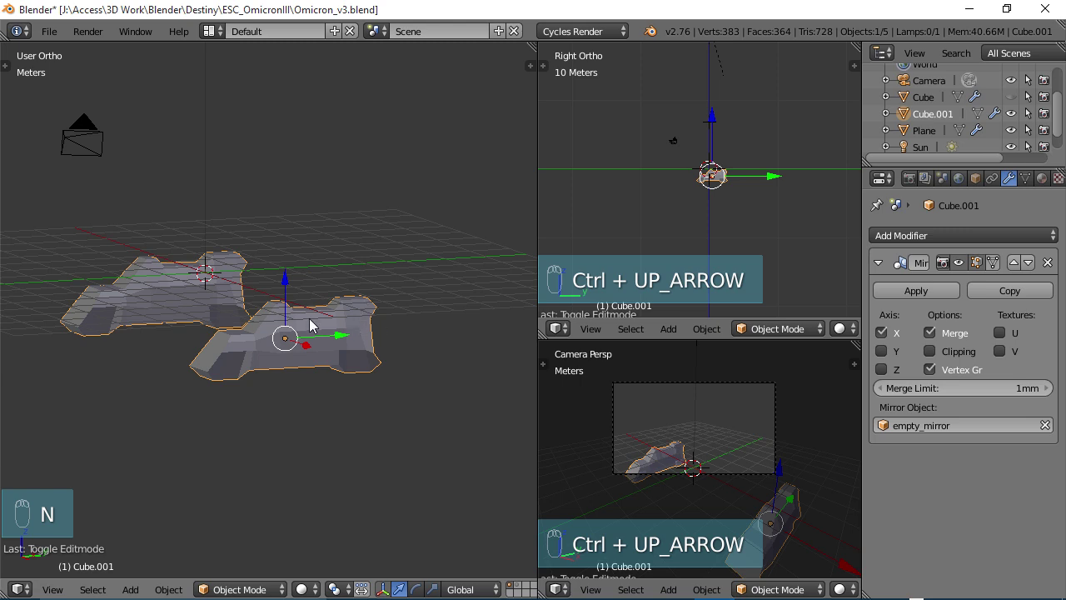
pyautogui.moveTo(310, 325); pyautogui.dragTo(353, 324, button='middle')
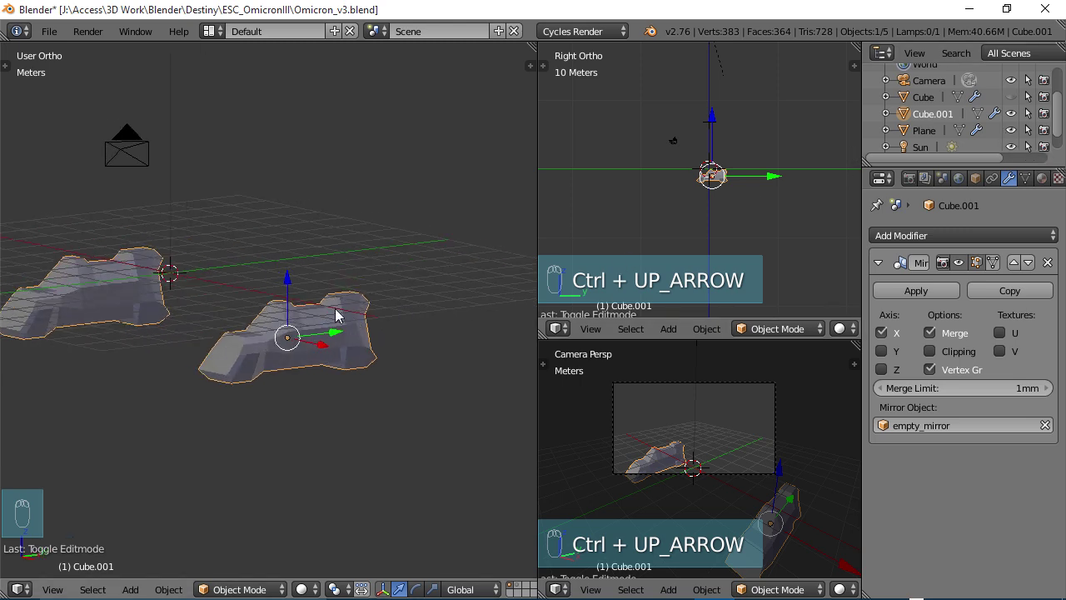
pyautogui.hotkey('alt', 'h')
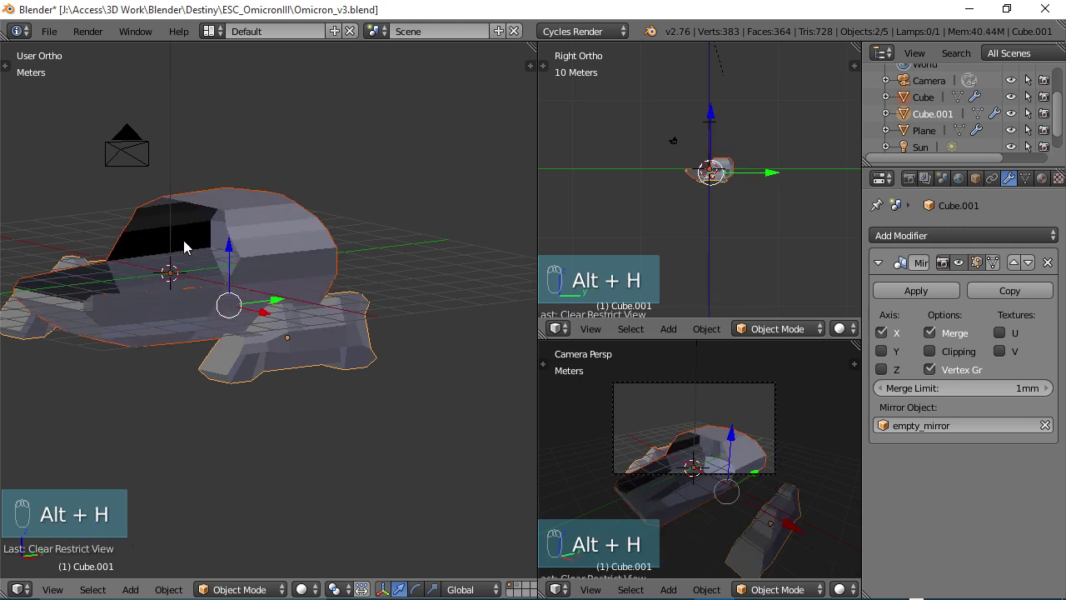
pyautogui.scroll(-1, 379, 336)
# Select the ship's main hull and rename the object as body.
pyautogui.rightClick(292, 248)
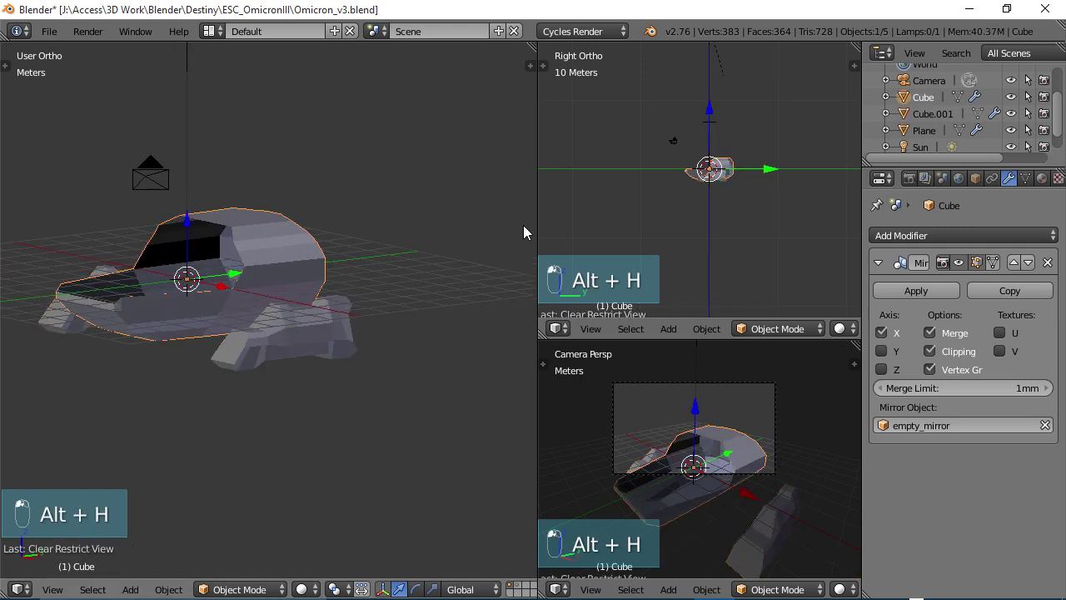
pyautogui.doubleClick(927, 99)
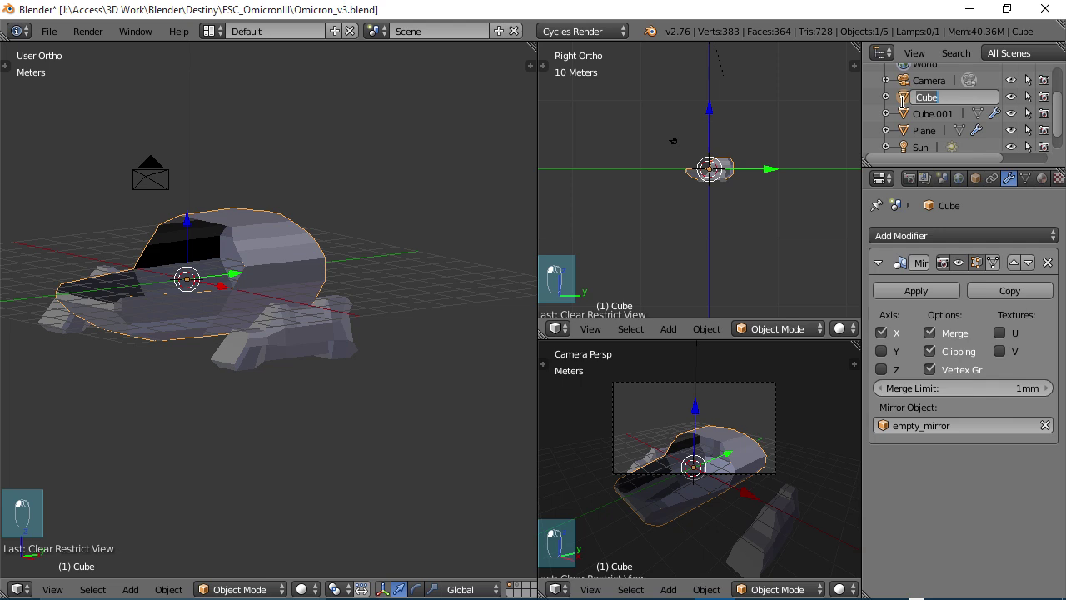
pyautogui.write('body')
pyautogui.press('Return')
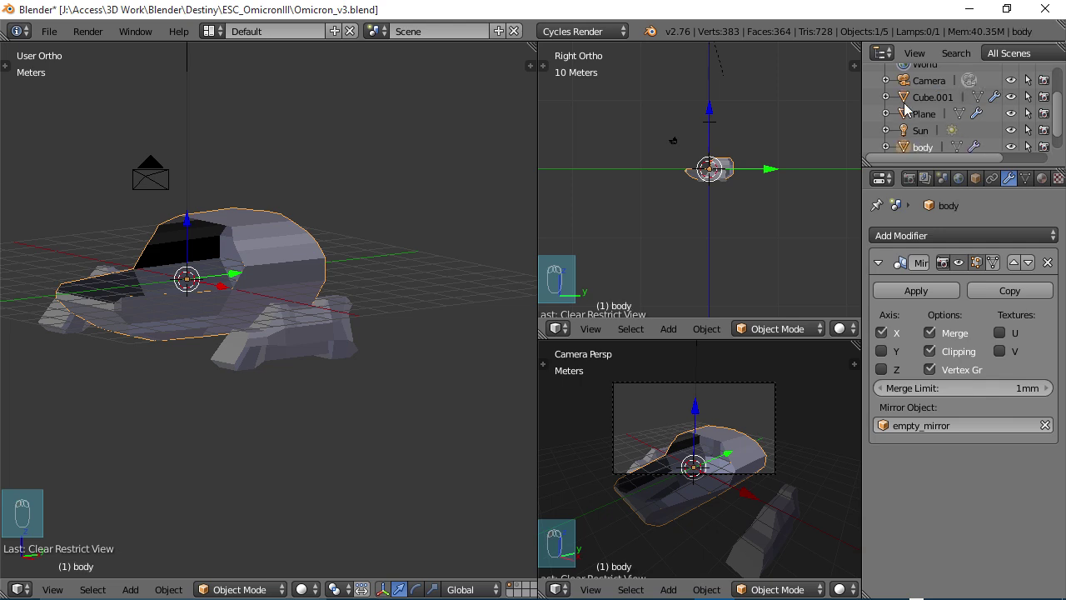
# Select the mirrored side pods and rename the object as thrusters.
pyautogui.rightClick(316, 342)
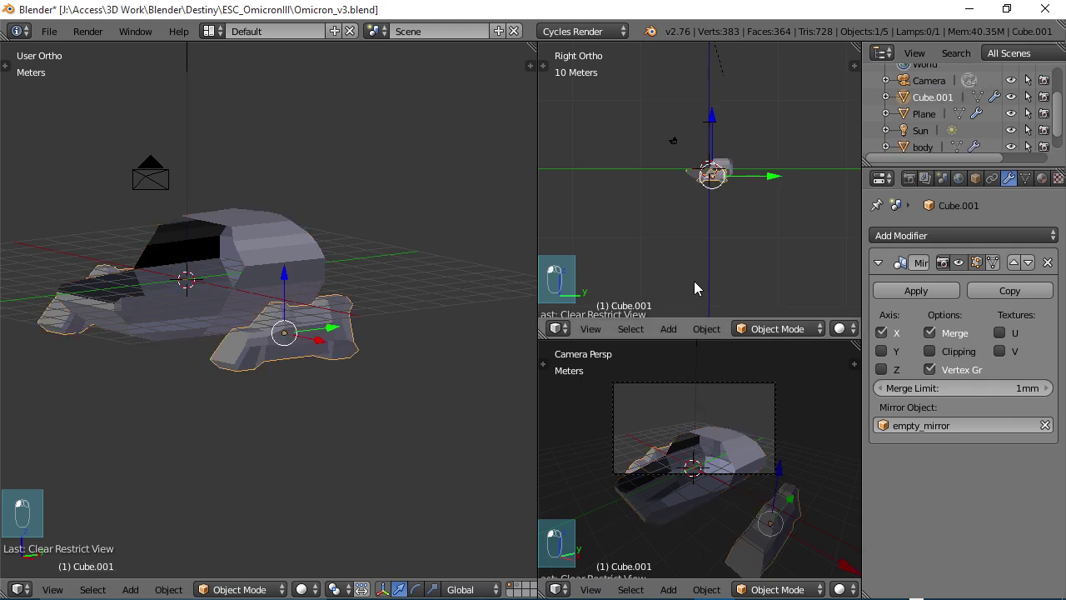
pyautogui.doubleClick(939, 97)
pyautogui.write('t')
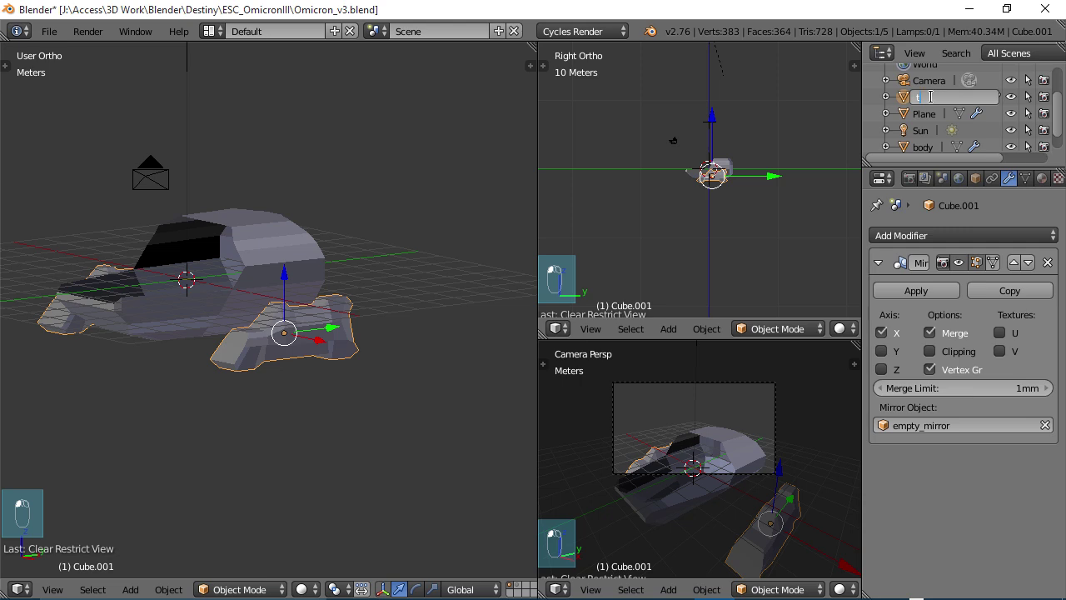
pyautogui.write('hrusters')
pyautogui.press('Return')
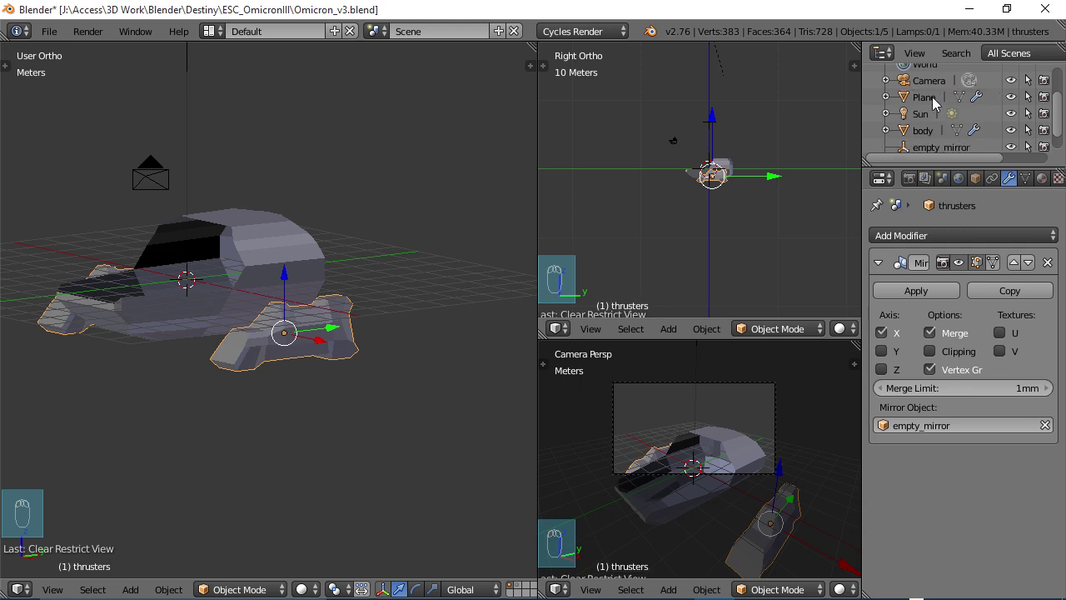
# In the front view, add a cube and move it along X and slightly down Z between the body and the thruster.
pyautogui.moveTo(251, 333); pyautogui.dragTo(334, 341, button='middle')
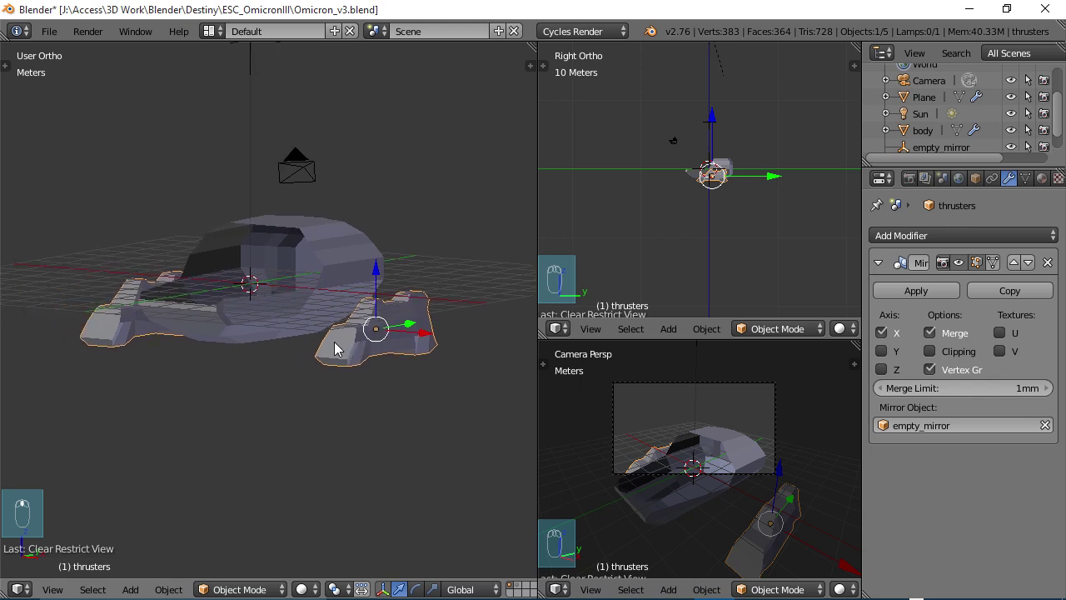
pyautogui.press('KP_1')
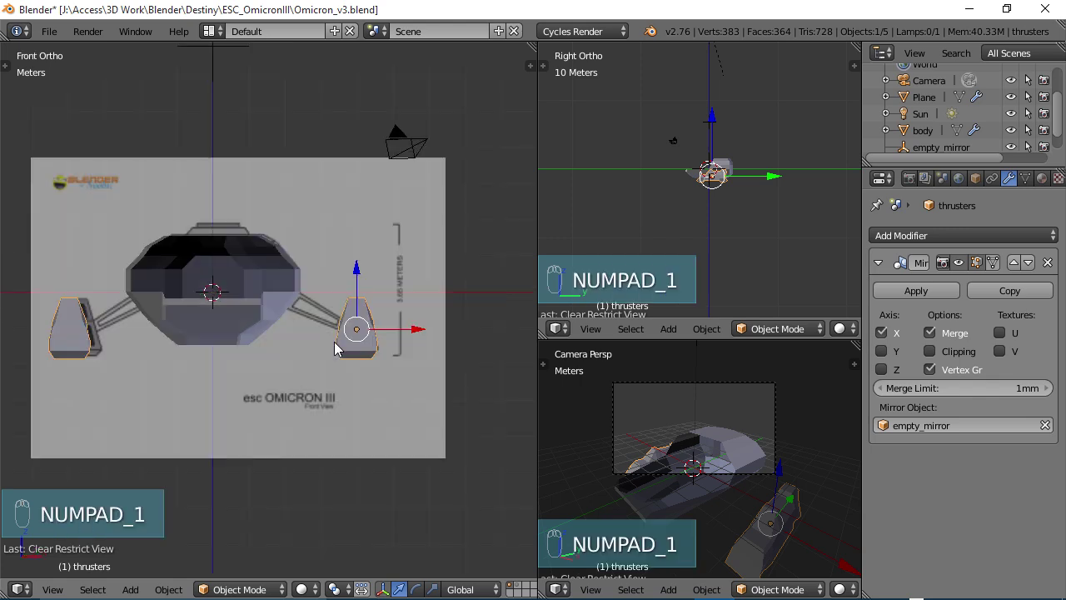
pyautogui.scroll(4, 331, 350)
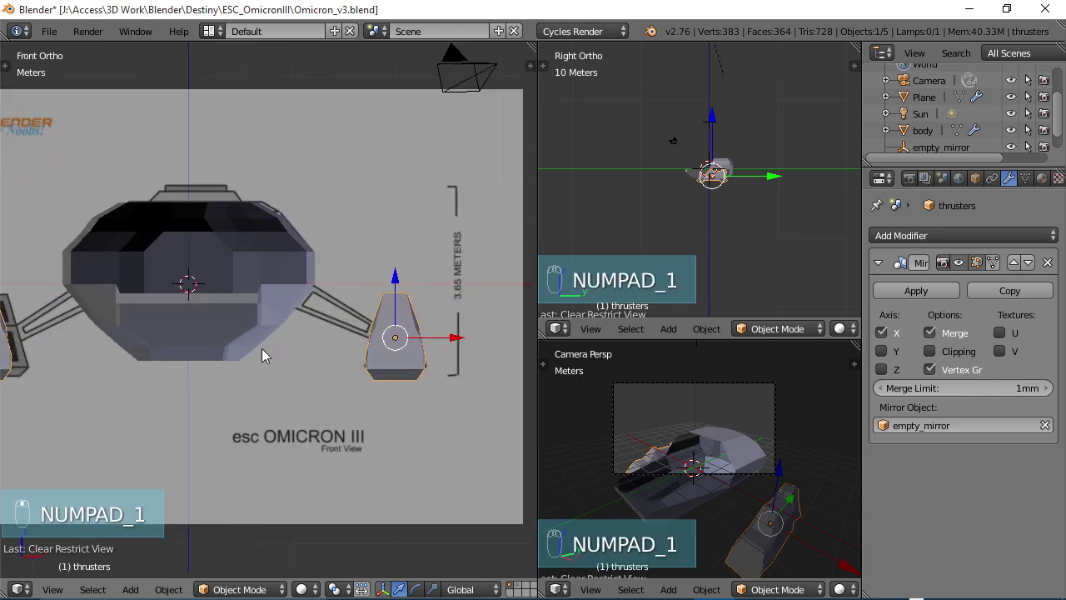
pyautogui.scroll(-1, 261, 348)
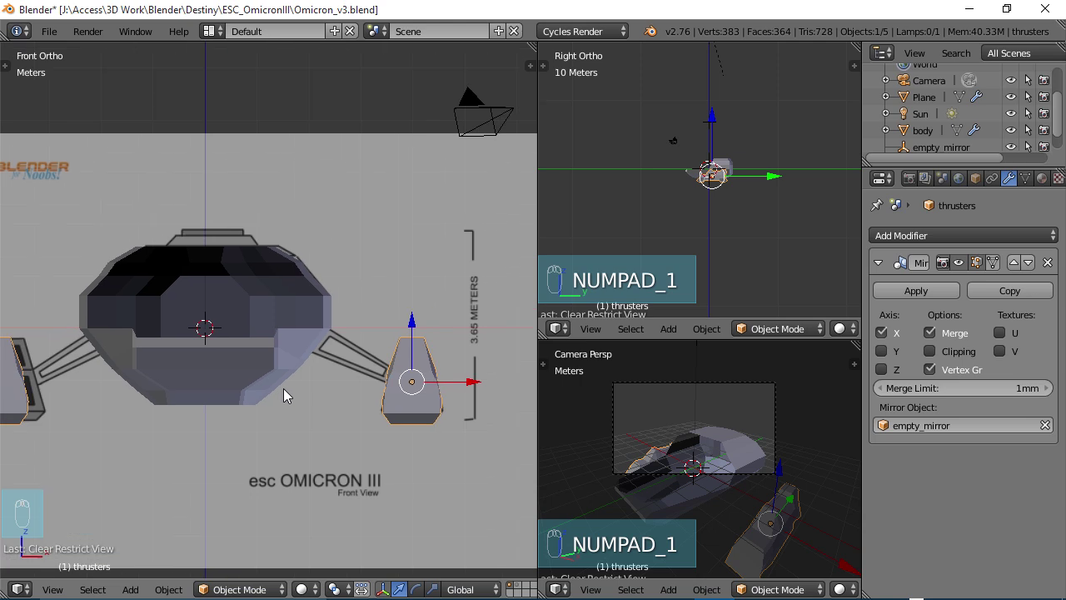
pyautogui.hotkey('shift', 'a')
pyautogui.moveTo(285, 393)
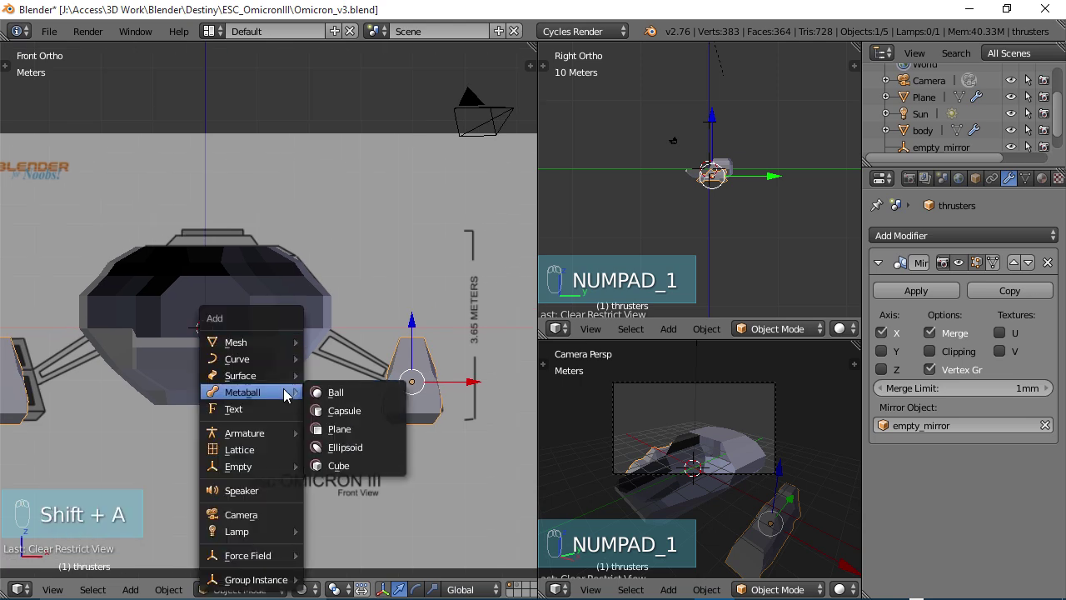
pyautogui.moveTo(279, 341)
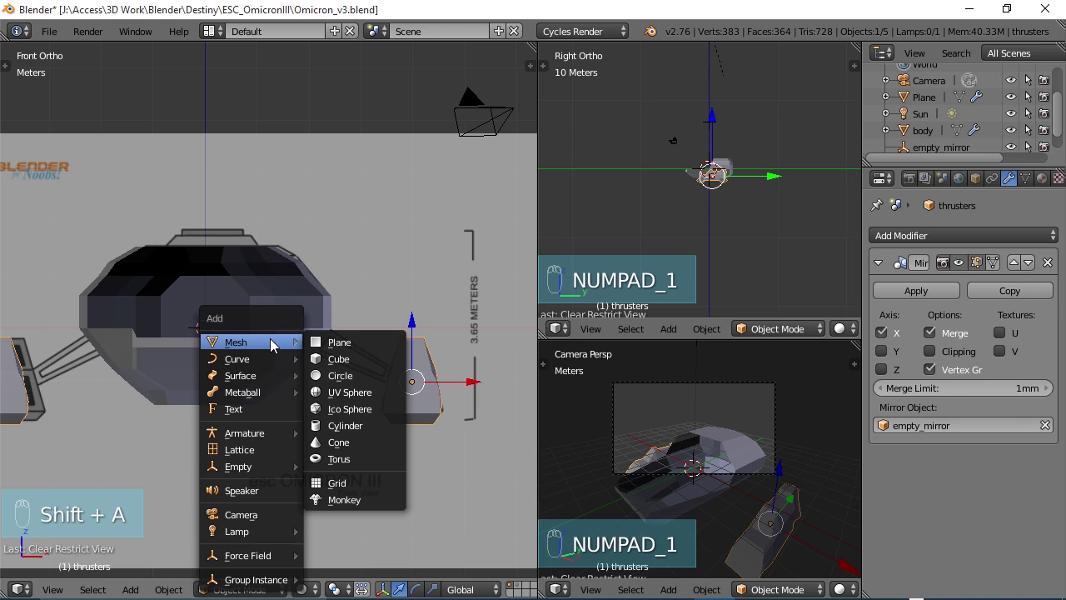
pyautogui.click(342, 359)
pyautogui.press('g')
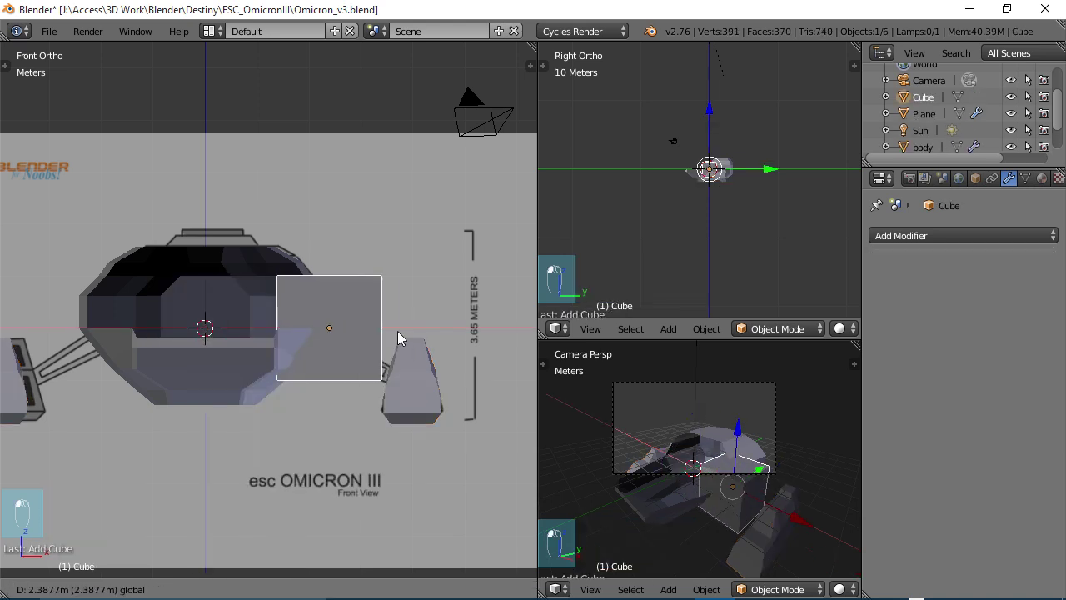
pyautogui.click(416, 337)
pyautogui.moveTo(347, 271); pyautogui.dragTo(352, 293)
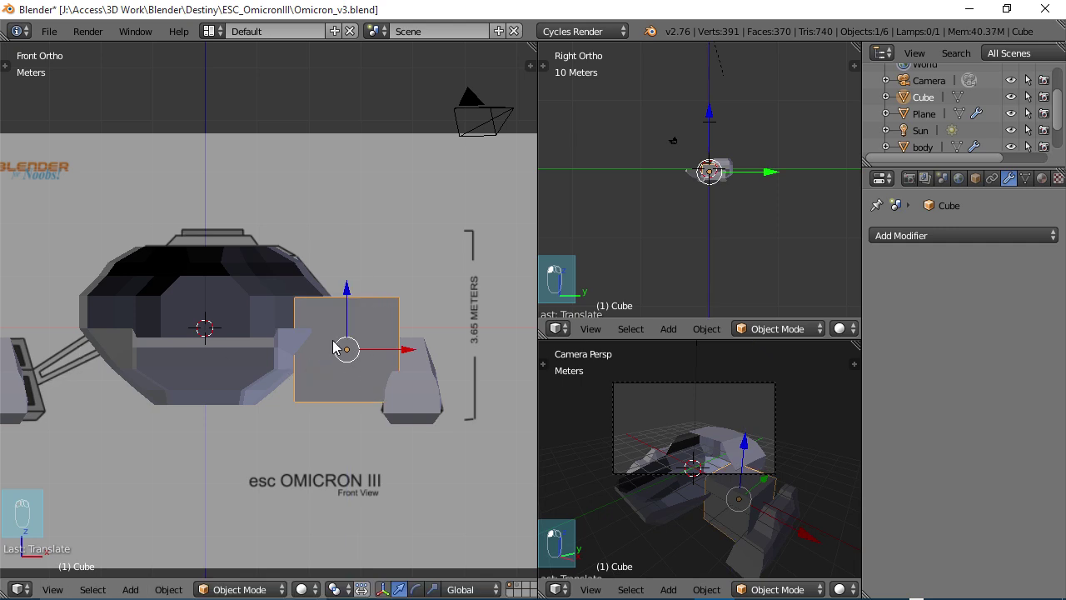
# Add a Mirror modifier to the new cube with empty_mirror as its mirror object.
pyautogui.keyDown('shift'); pyautogui.moveTo(333, 348); pyautogui.dragTo(363, 297, button='middle'); pyautogui.keyUp('shift')
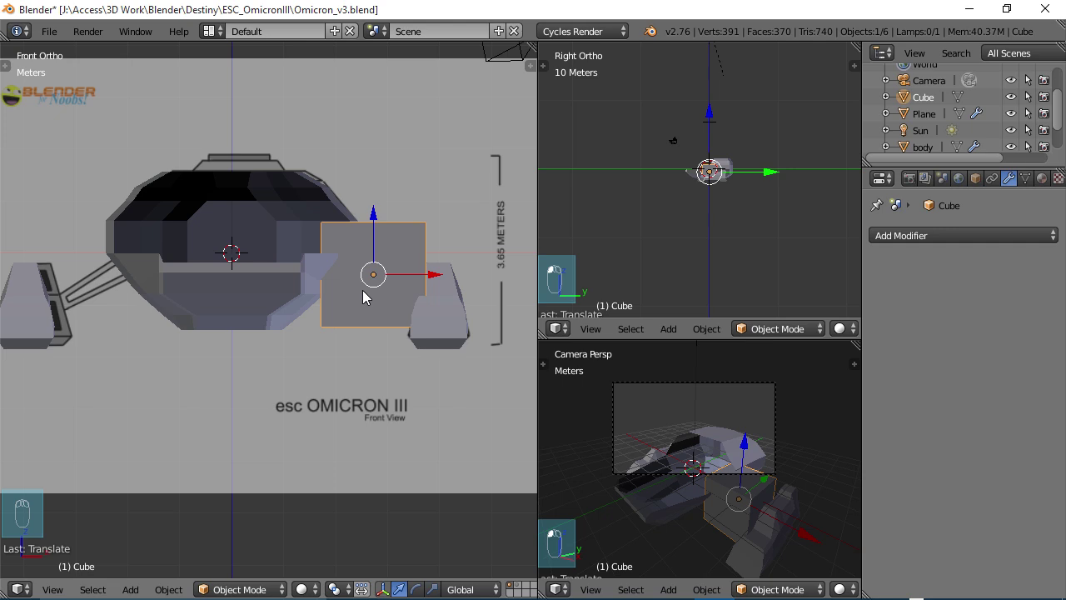
pyautogui.scroll(2, 364, 298)
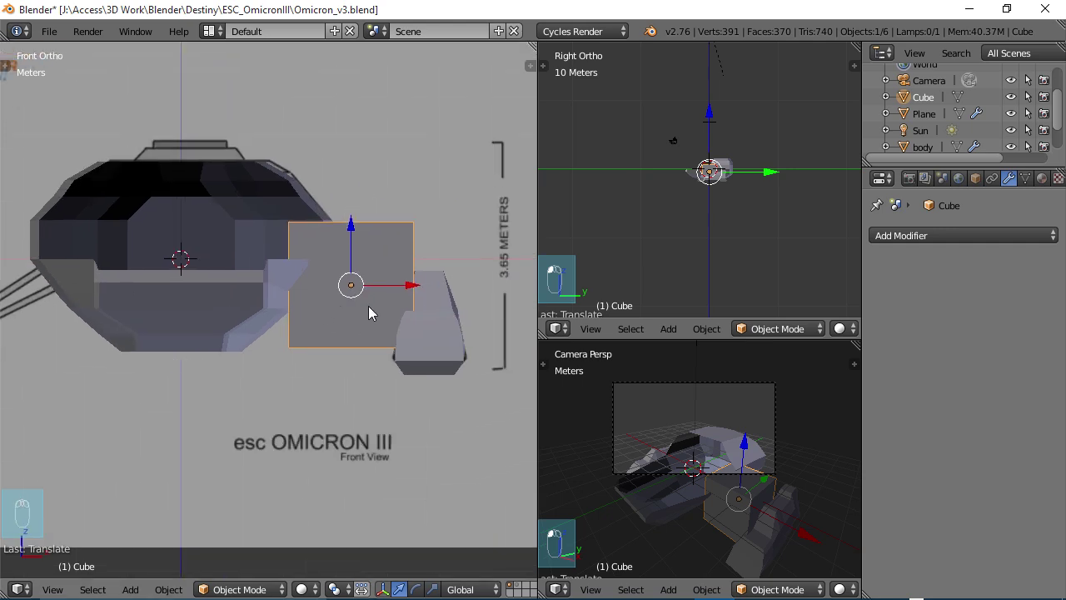
pyautogui.scroll(1, 363, 307)
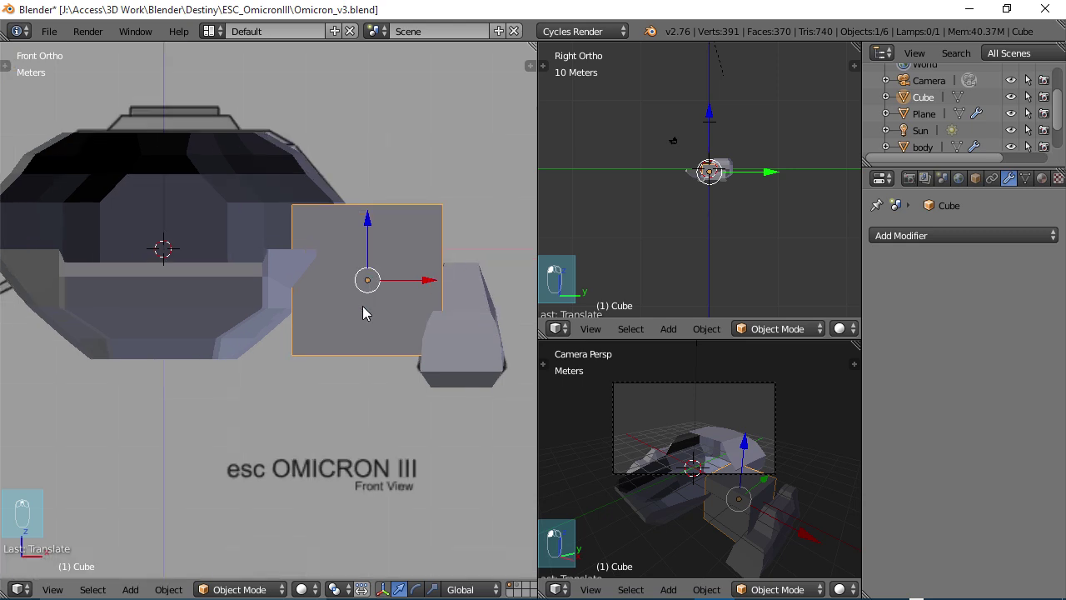
pyautogui.scroll(-1, 407, 278)
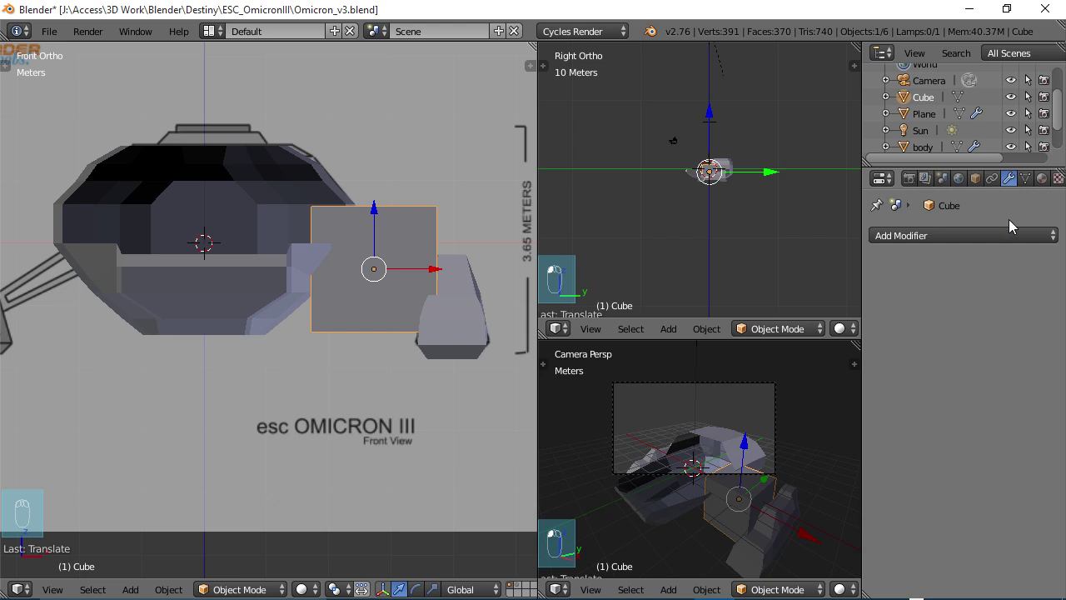
pyautogui.click(925, 232)
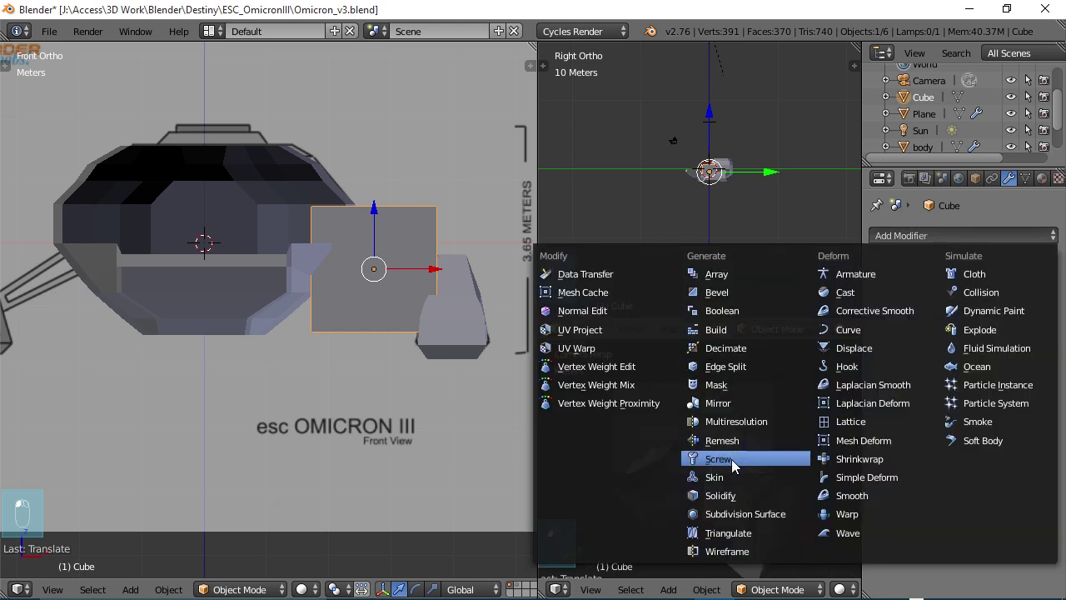
pyautogui.click(718, 403)
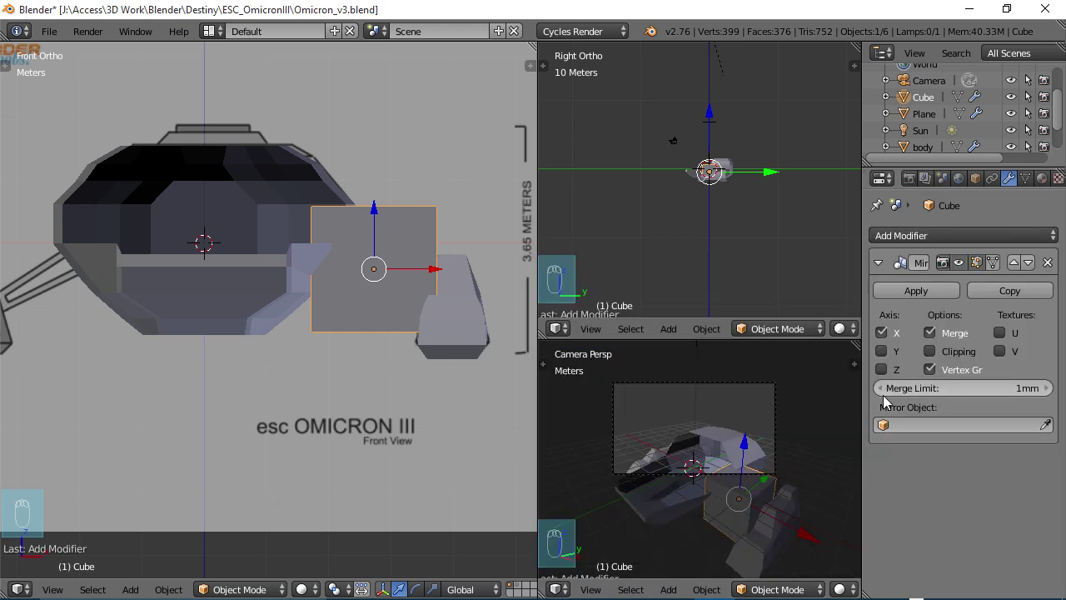
pyautogui.click(900, 425)
pyautogui.click(893, 293)
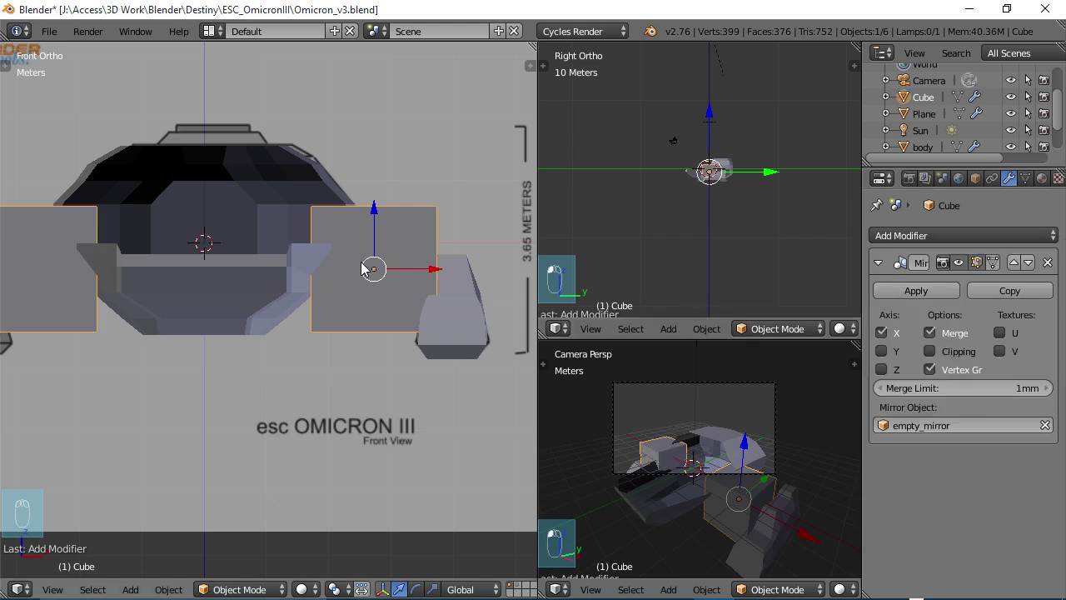
# In wireframe and Edit Mode, move the cube's upper inner vertex pair to the reference strut's top corner at the body.
pyautogui.press('z')
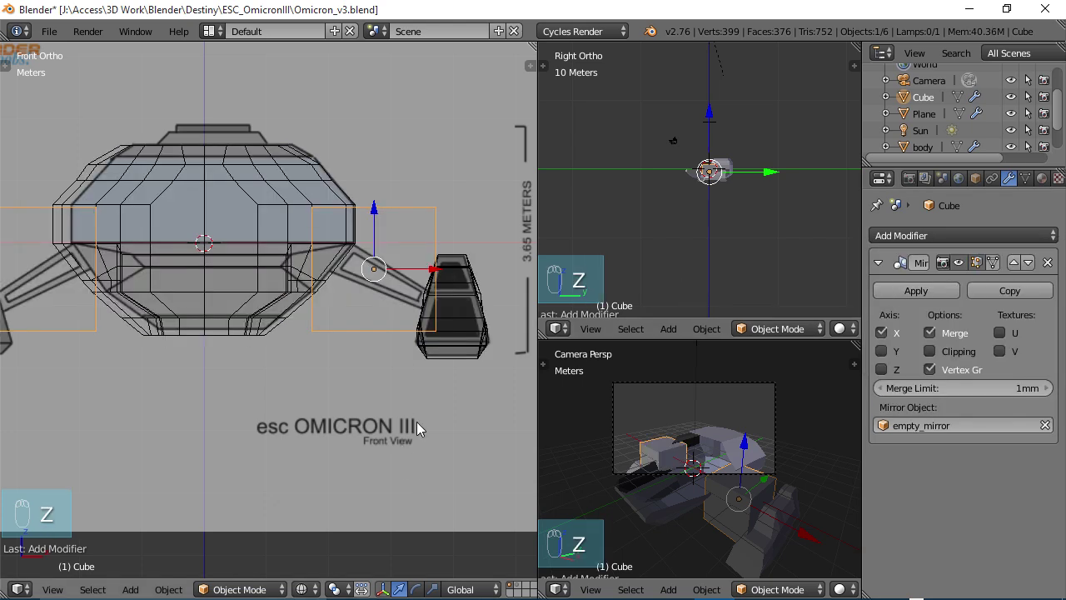
pyautogui.press('Tab')
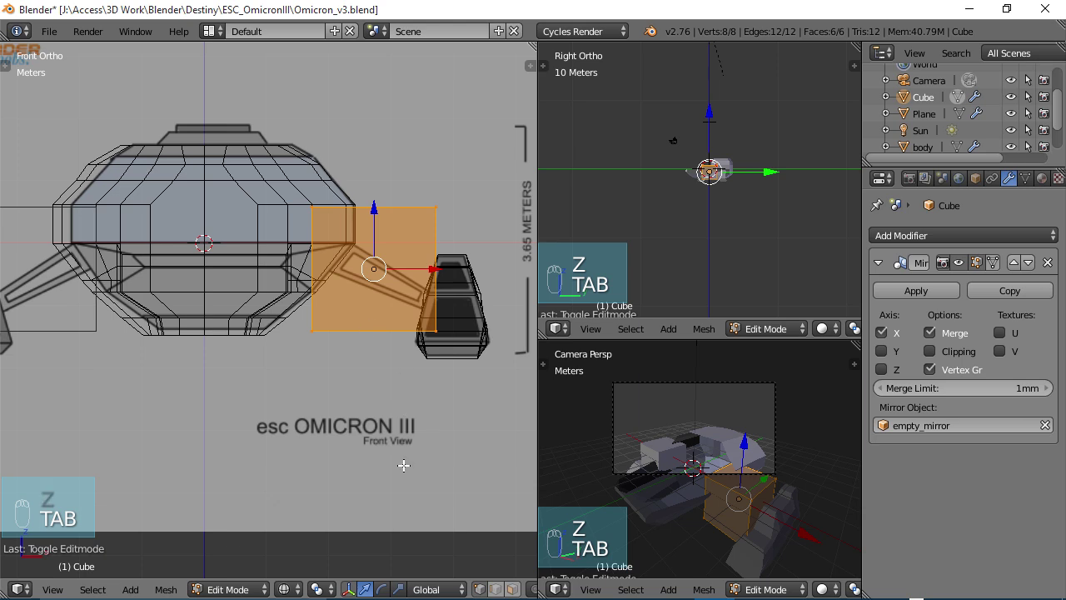
pyautogui.scroll(3, 435, 455)
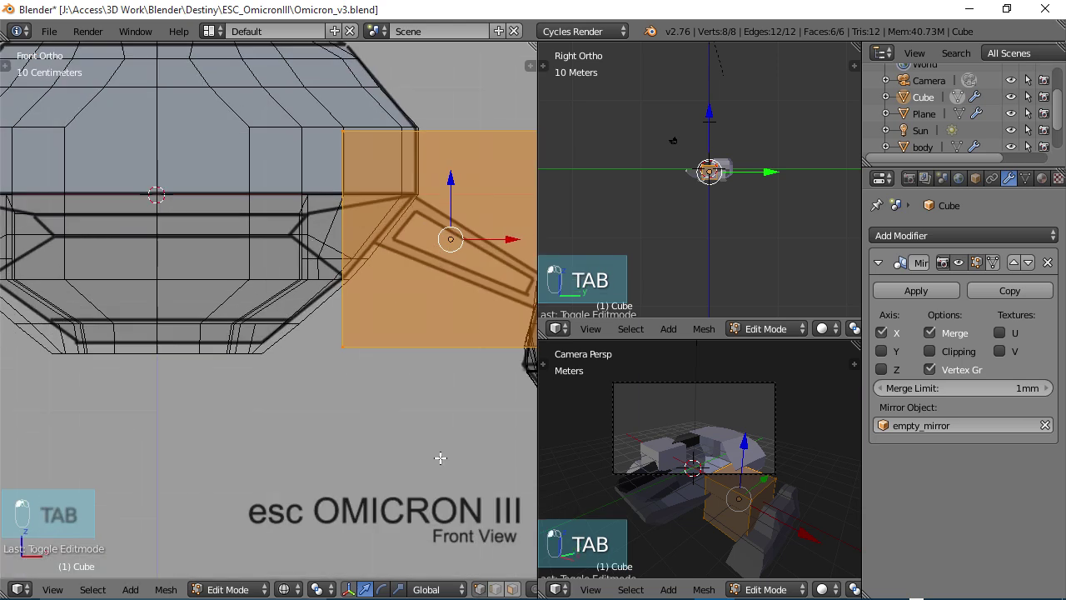
pyautogui.press('a')
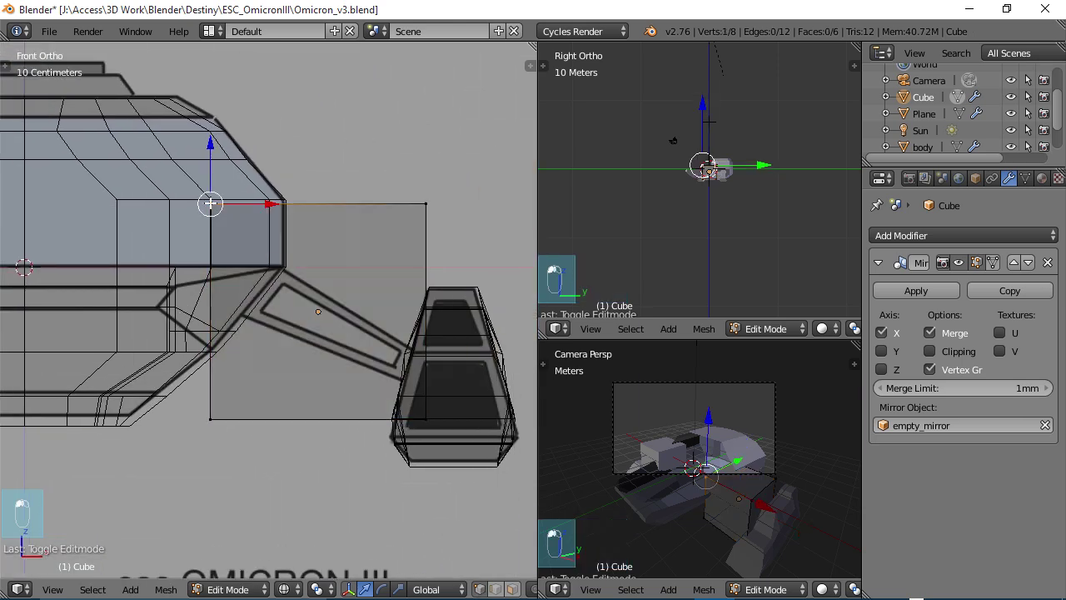
pyautogui.press('b')
pyautogui.moveTo(208, 173); pyautogui.dragTo(266, 261)
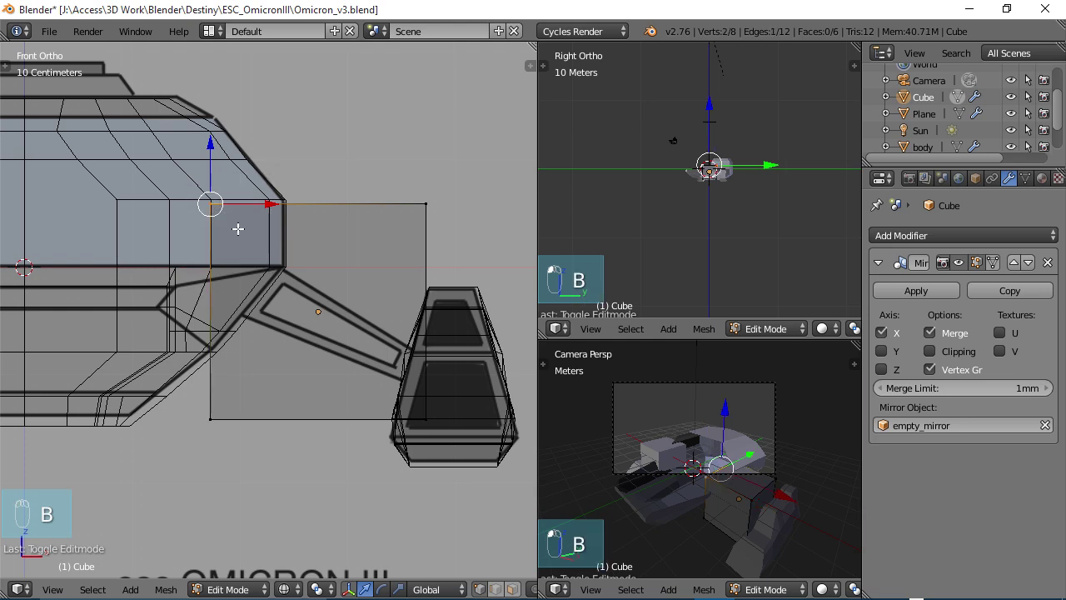
pyautogui.press('g')
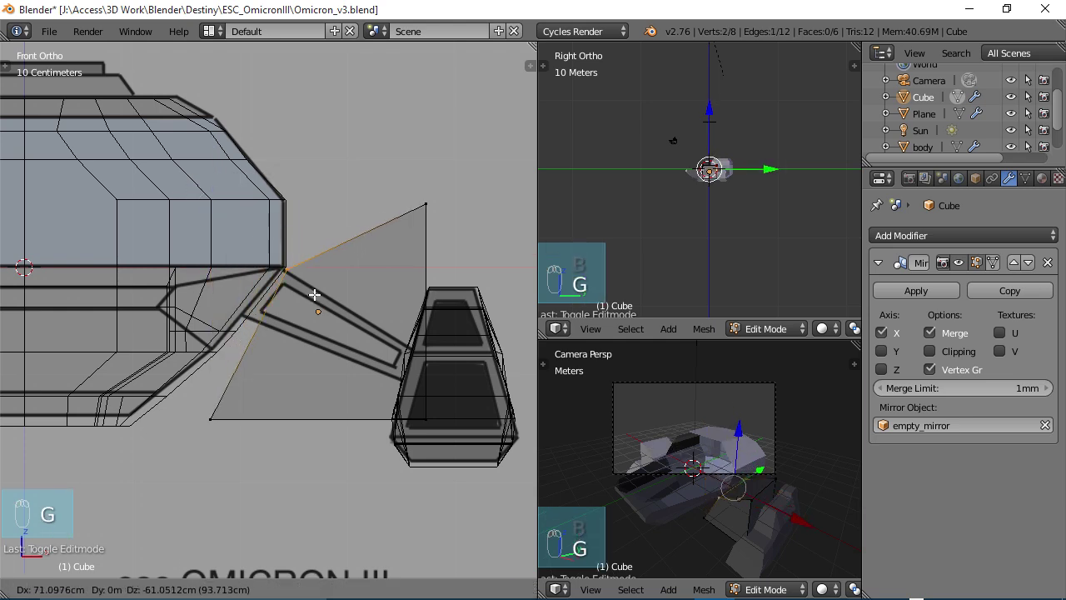
pyautogui.click(392, 215)
# Move the cube's upper outer vertex pair down to where the reference strut's top edge meets the thruster.
pyautogui.rightClick(426, 204)
pyautogui.press('b')
pyautogui.moveTo(400, 174); pyautogui.dragTo(469, 233)
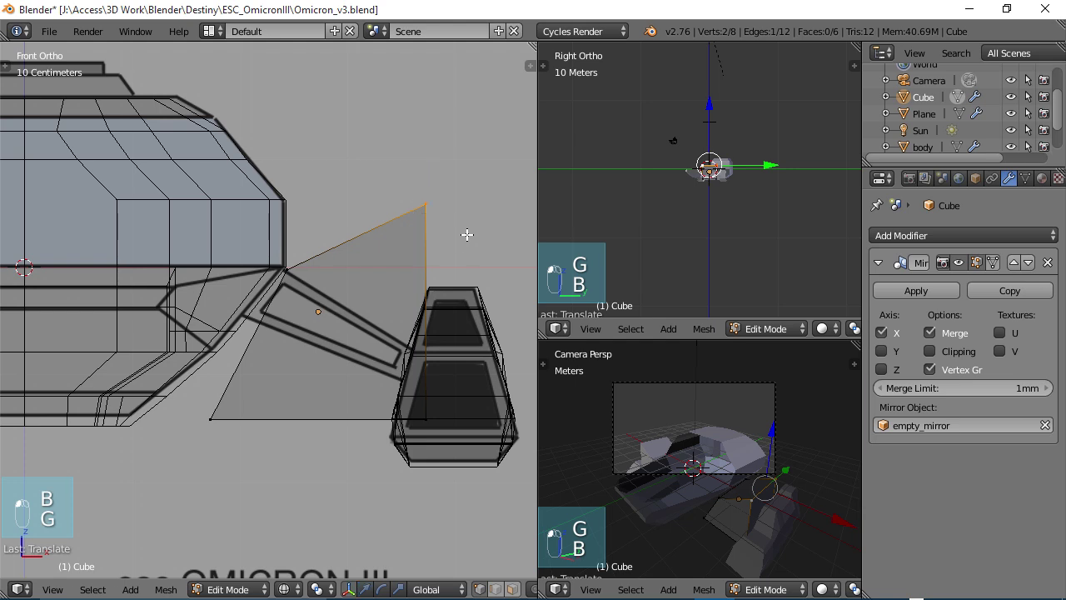
pyautogui.press('g')
pyautogui.click(453, 376)
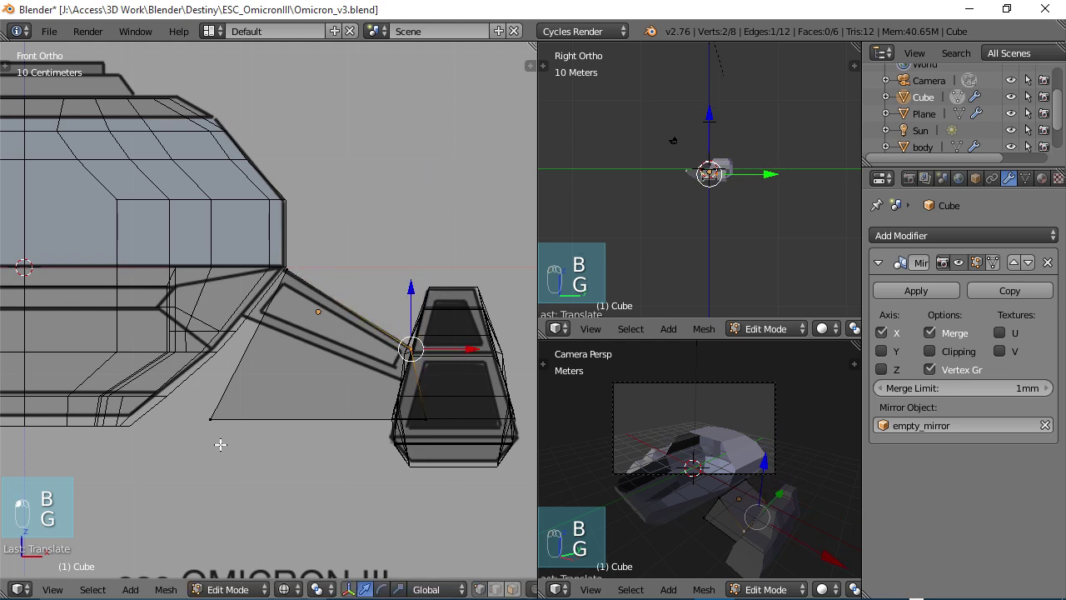
# Move the cube's lower inner vertex pair up to the reference strut's bottom corner at the body.
pyautogui.rightClick(210, 420)
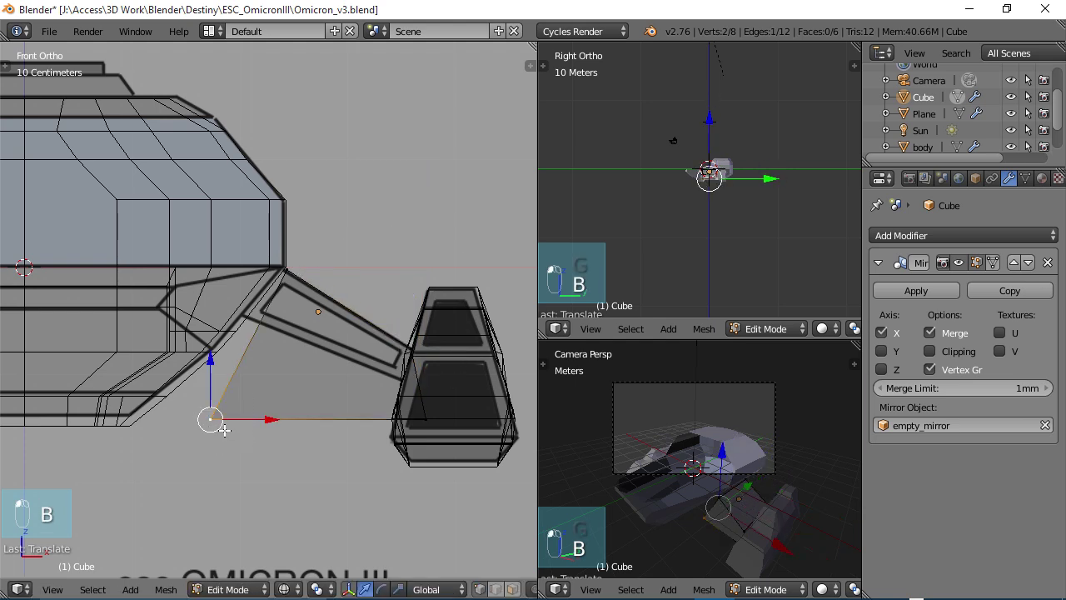
pyautogui.press('e')
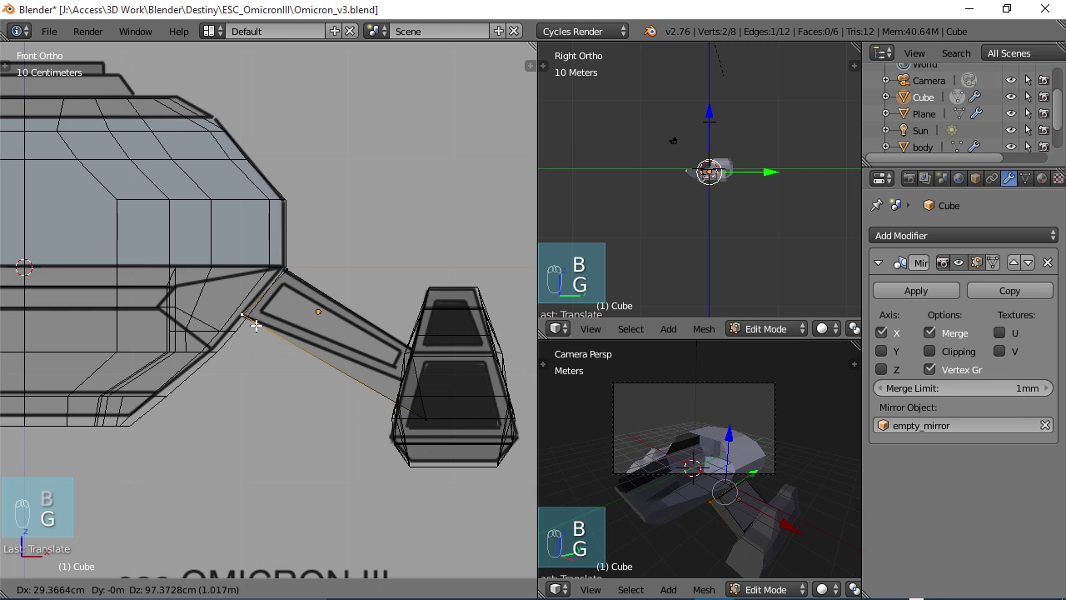
pyautogui.click(254, 323)
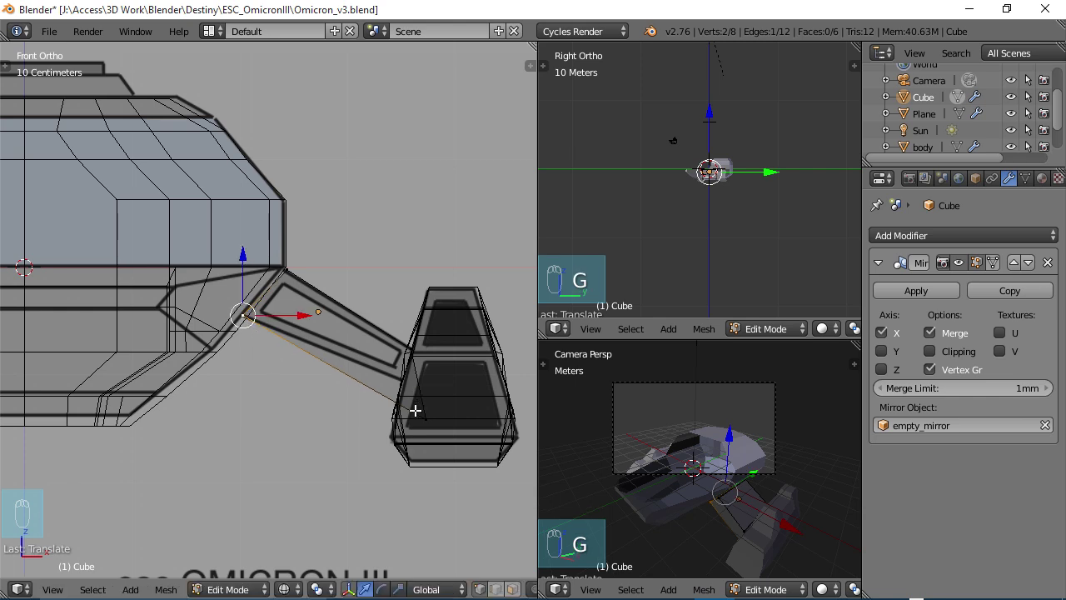
# Move the cube's lower outer vertex pair to the reference strut's bottom corner at the thruster and leave Edit Mode.
pyautogui.rightClick(418, 411)
pyautogui.press('b')
pyautogui.moveTo(437, 431); pyautogui.dragTo(419, 419)
pyautogui.press('g')
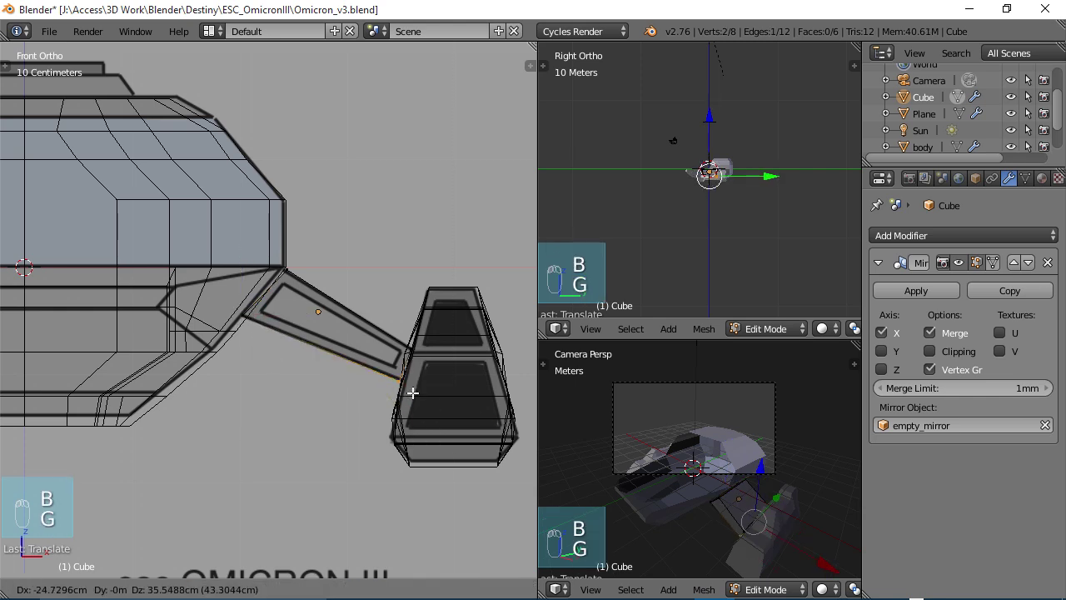
pyautogui.click(416, 393)
pyautogui.scroll(-5, 300, 375)
pyautogui.press('a')
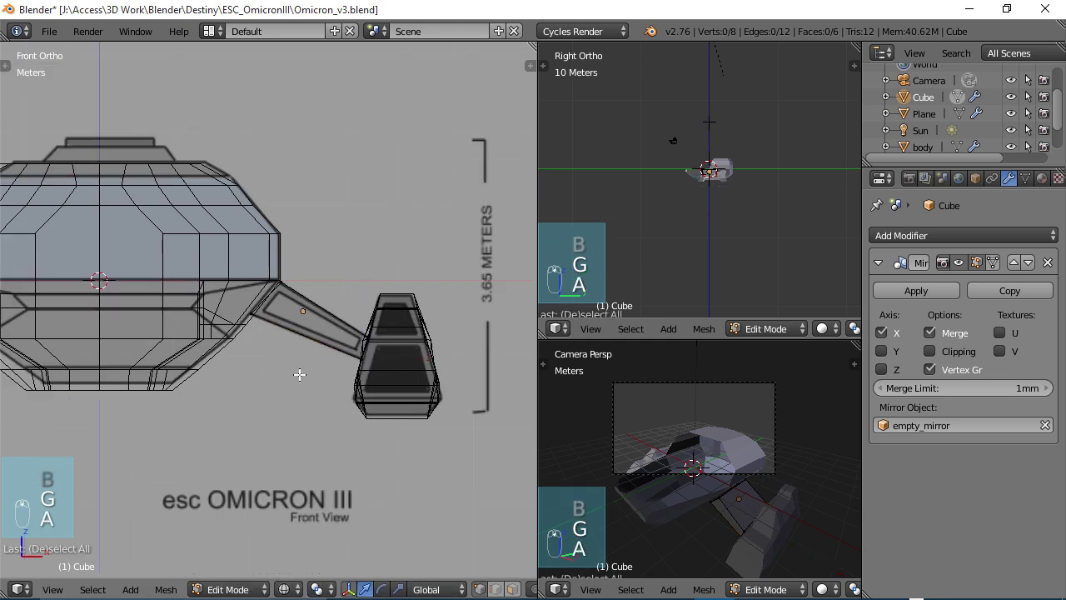
pyautogui.press('Tab')
# In the top view, move the strut cube along Y onto the crossed strut section of the reference.
pyautogui.scroll(-2, 314, 344)
pyautogui.press('KP_7')
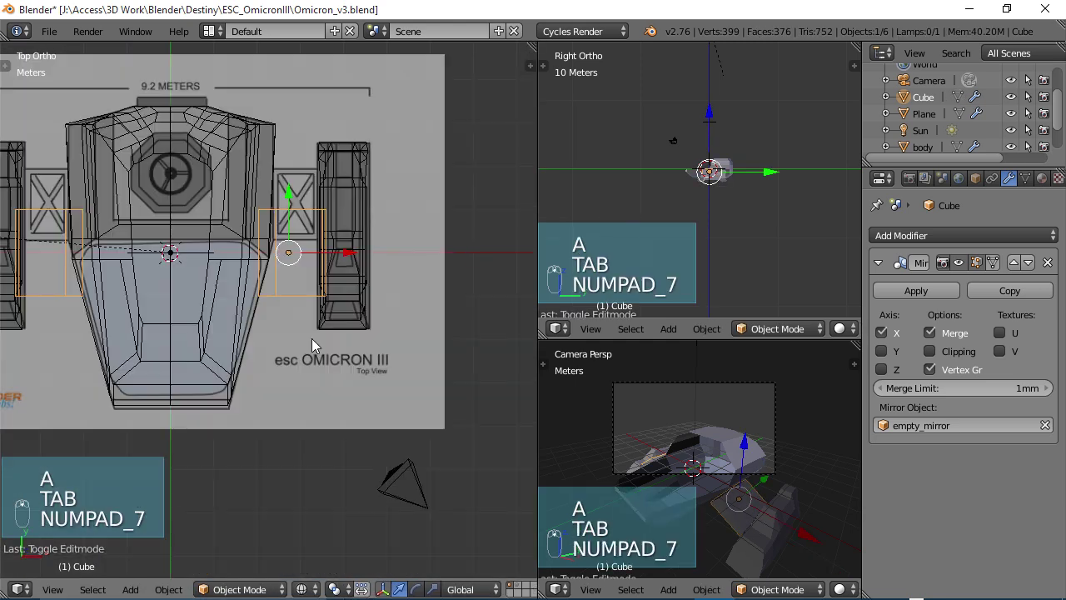
pyautogui.scroll(5, 325, 266)
pyautogui.keyDown('shift'); pyautogui.scroll(2, 320, 372); pyautogui.keyUp('shift')
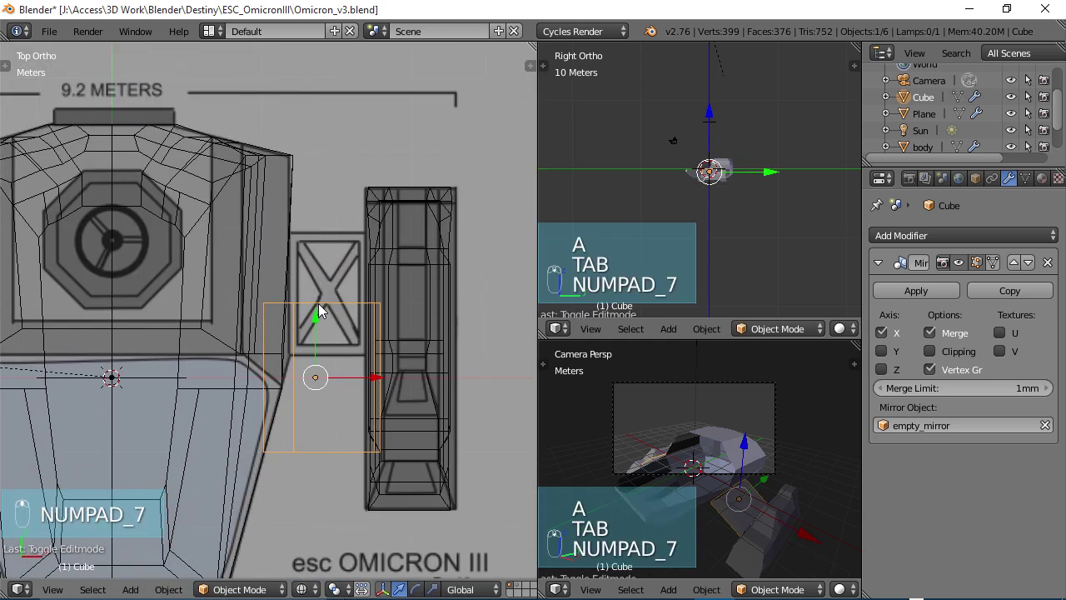
pyautogui.moveTo(315, 317); pyautogui.dragTo(320, 243)
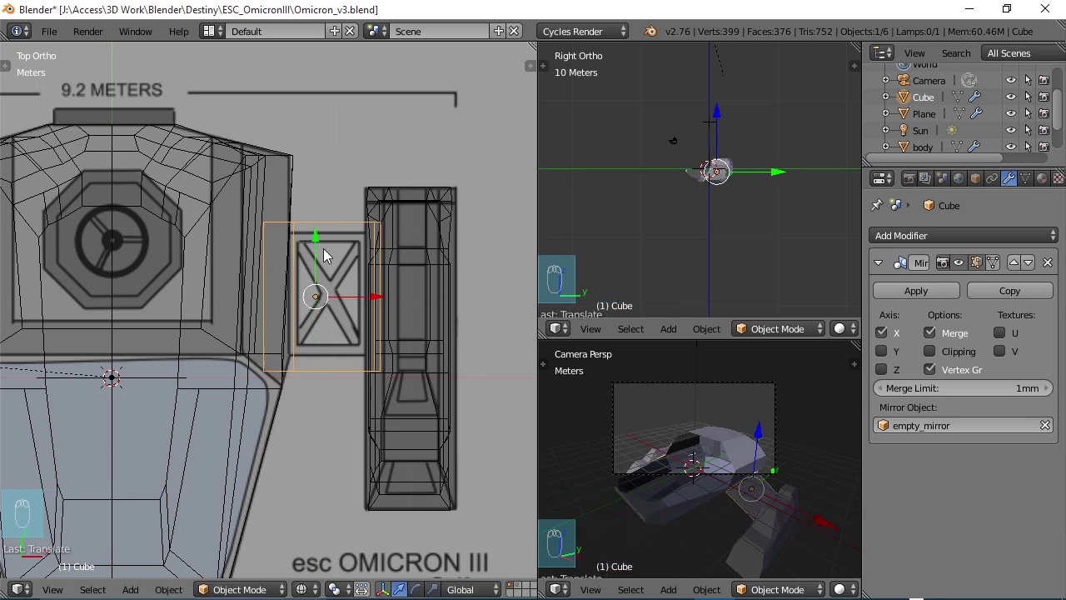
# Scale the strut cube along Y to about 0.81 and nudge it along Y to match the reference strut's ends.
pyautogui.press('s')
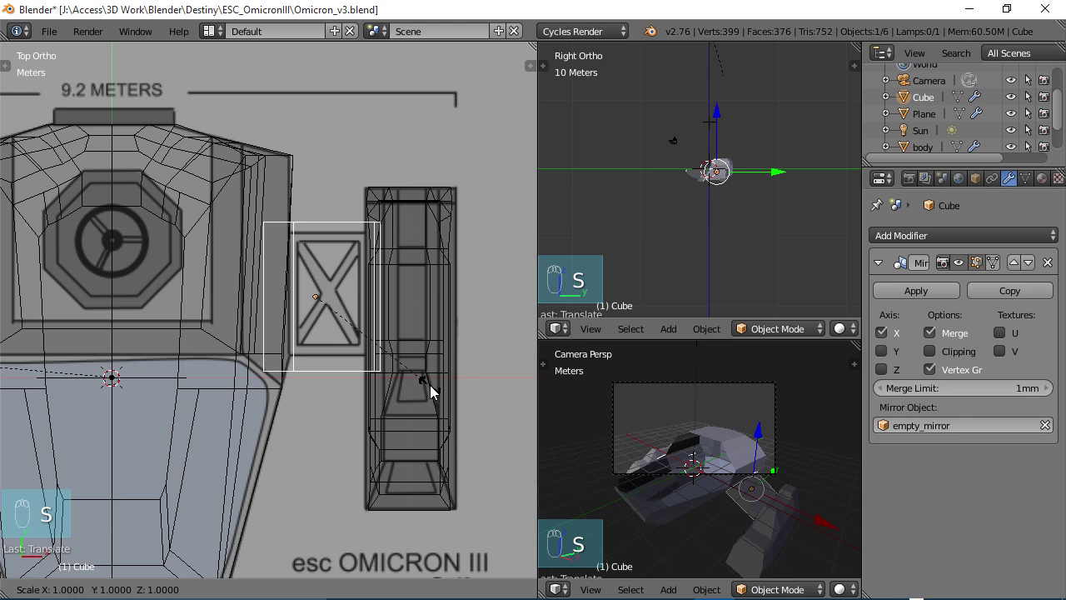
pyautogui.press('y')
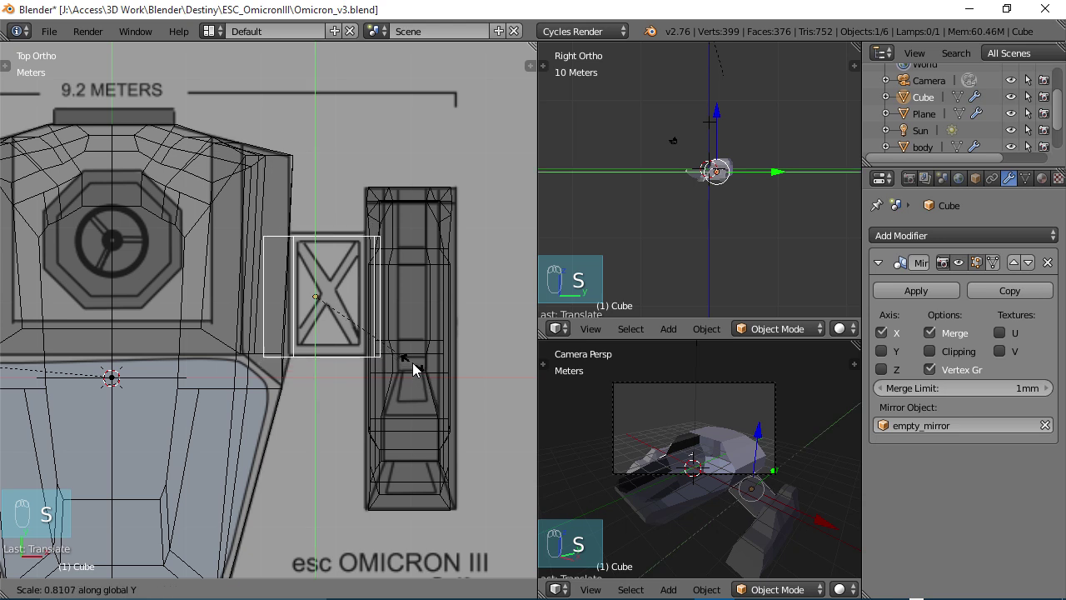
pyautogui.click(413, 363)
pyautogui.moveTo(314, 254); pyautogui.dragTo(315, 237)
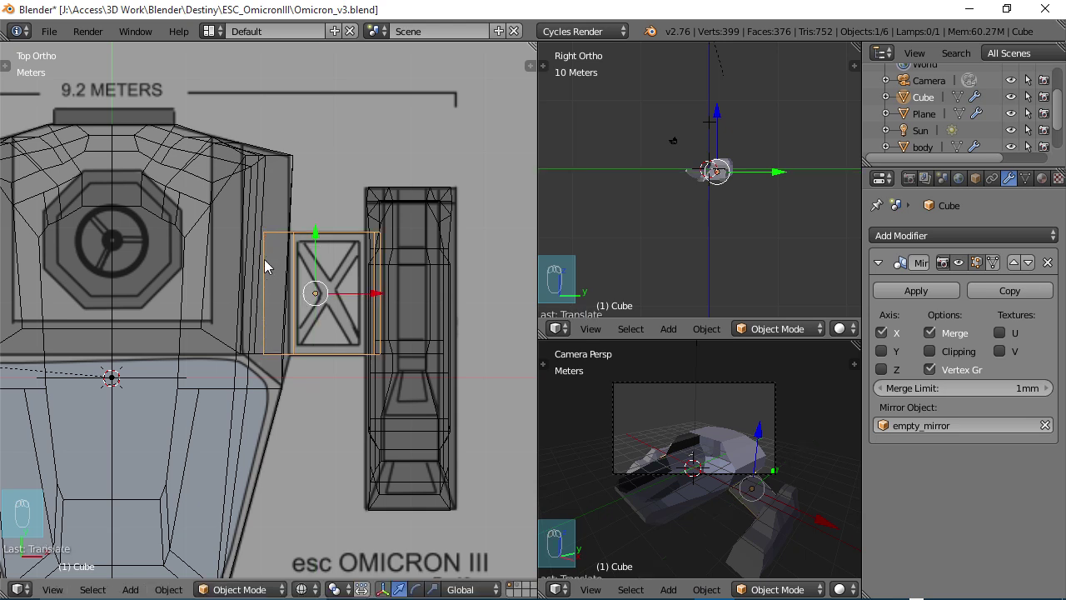
# Return to solid shading with everything deselected and save over the existing Omicron_v3.blend.
pyautogui.moveTo(273, 477); pyautogui.dragTo(265, 358, button='middle')
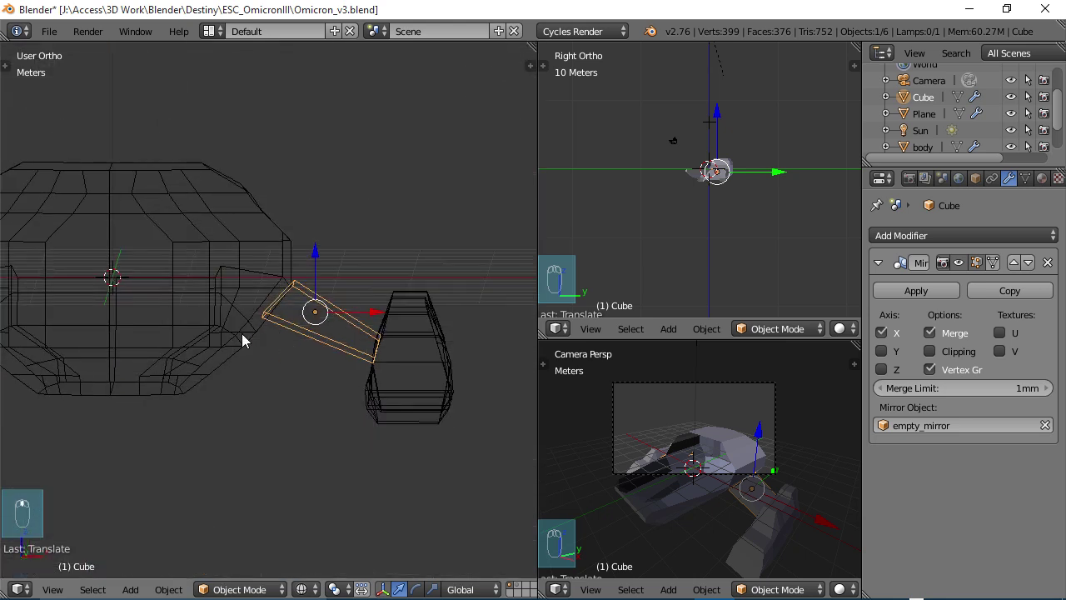
pyautogui.moveTo(279, 296)
pyautogui.mouseDown(button='middle')
pyautogui.moveTo(269, 349)
pyautogui.moveTo(266, 324)
pyautogui.moveTo(303, 303)
pyautogui.moveTo(250, 359)
pyautogui.moveTo(181, 323)
pyautogui.moveTo(392, 325)
pyautogui.moveTo(276, 329)
pyautogui.moveTo(214, 362)
pyautogui.moveTo(361, 371)
pyautogui.moveTo(350, 361)
pyautogui.mouseUp(button='middle')
pyautogui.press('z')
pyautogui.press('a')
pyautogui.scroll(1, 350, 358)
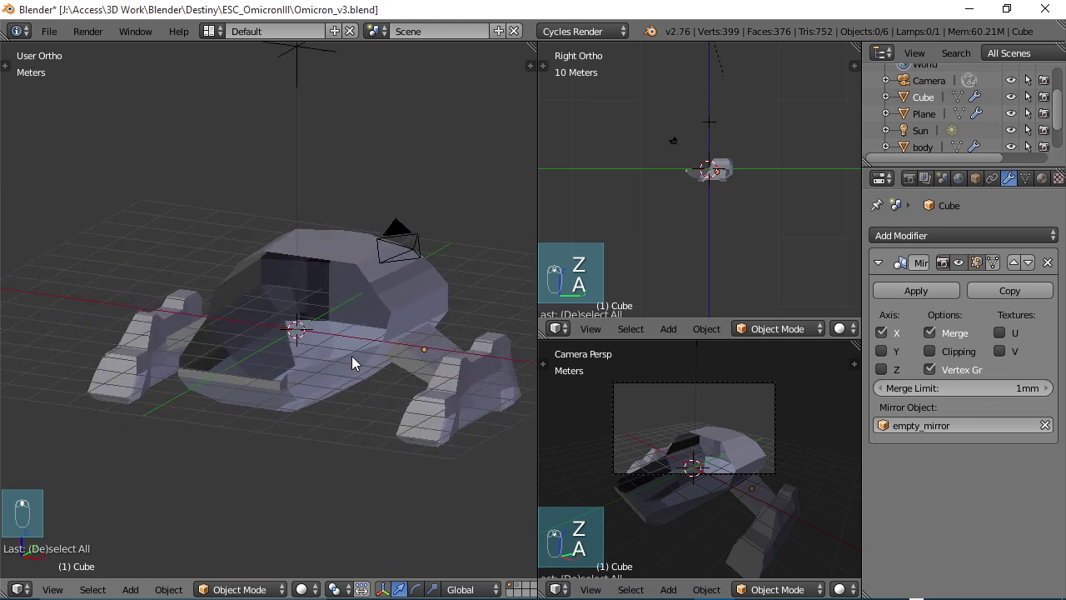
pyautogui.hotkey('ctrl', 's')
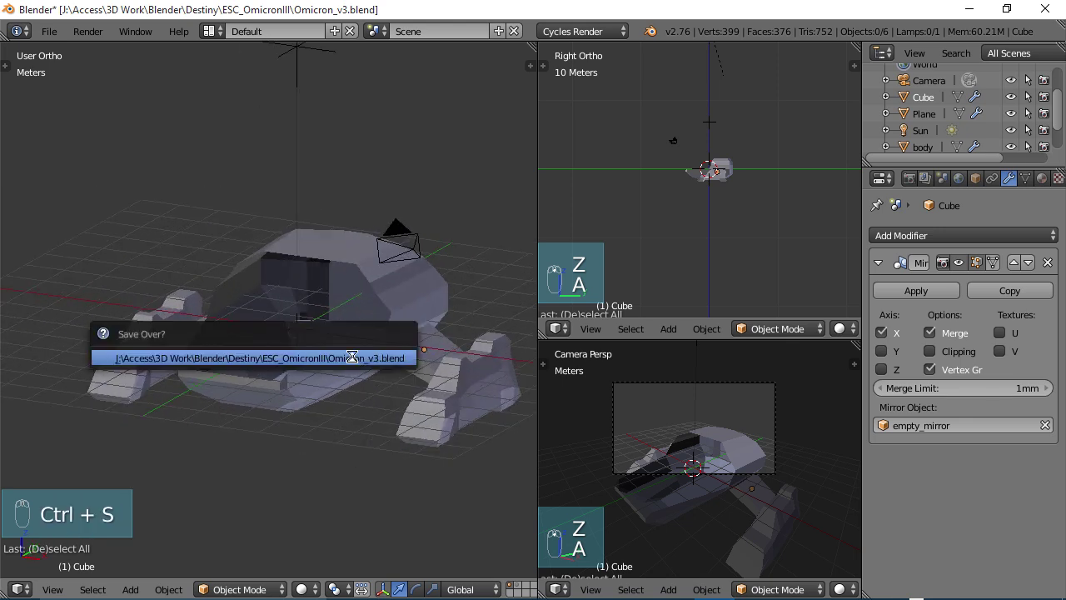
pyautogui.click(352, 357)
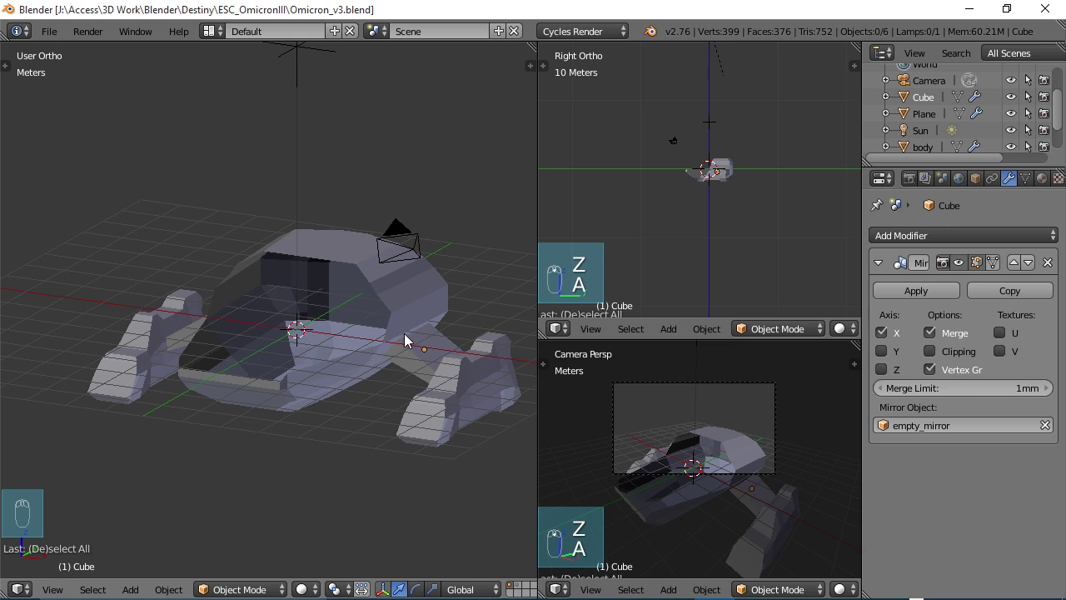
# Select the camera object and set it as the scene's active camera.
pyautogui.moveTo(397, 349); pyautogui.dragTo(375, 339, button='middle')
pyautogui.scroll(-2, 376, 339)
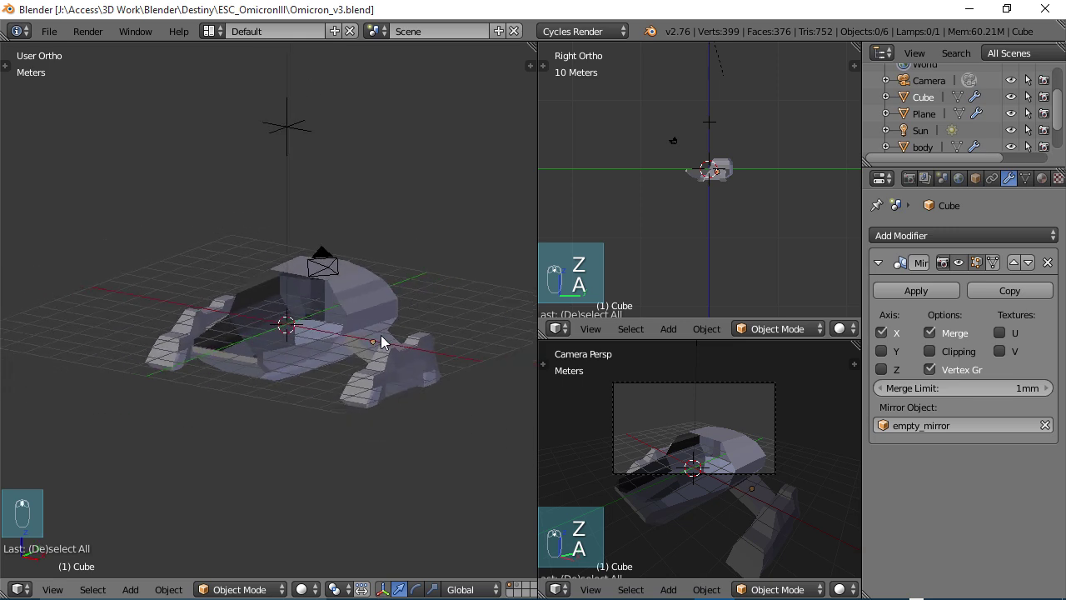
pyautogui.keyDown('ctrl'); pyautogui.scroll(1, 357, 331); pyautogui.keyUp('ctrl')
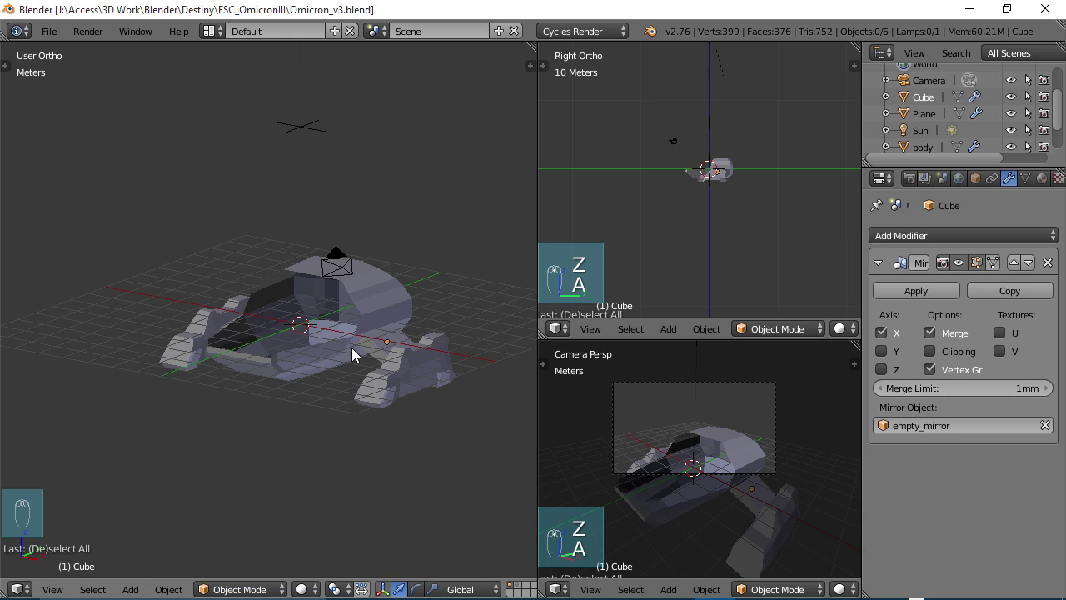
pyautogui.scroll(1, 352, 347)
pyautogui.keyDown('shift'); pyautogui.moveTo(377, 346); pyautogui.dragTo(356, 347, button='middle'); pyautogui.keyUp('shift')
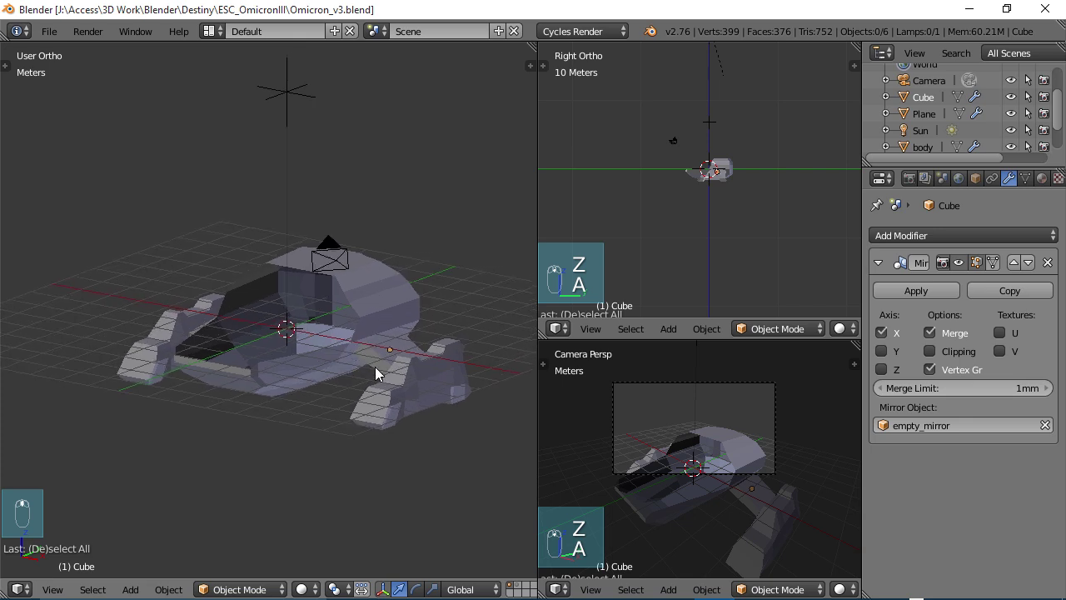
pyautogui.rightClick(318, 250)
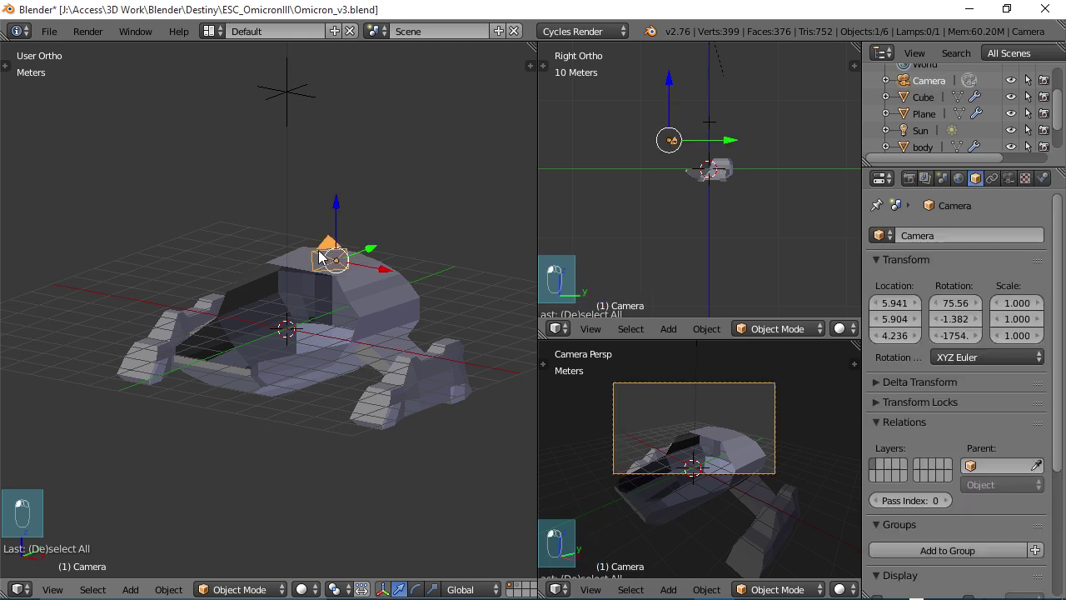
pyautogui.hotkey('shift', 'a')
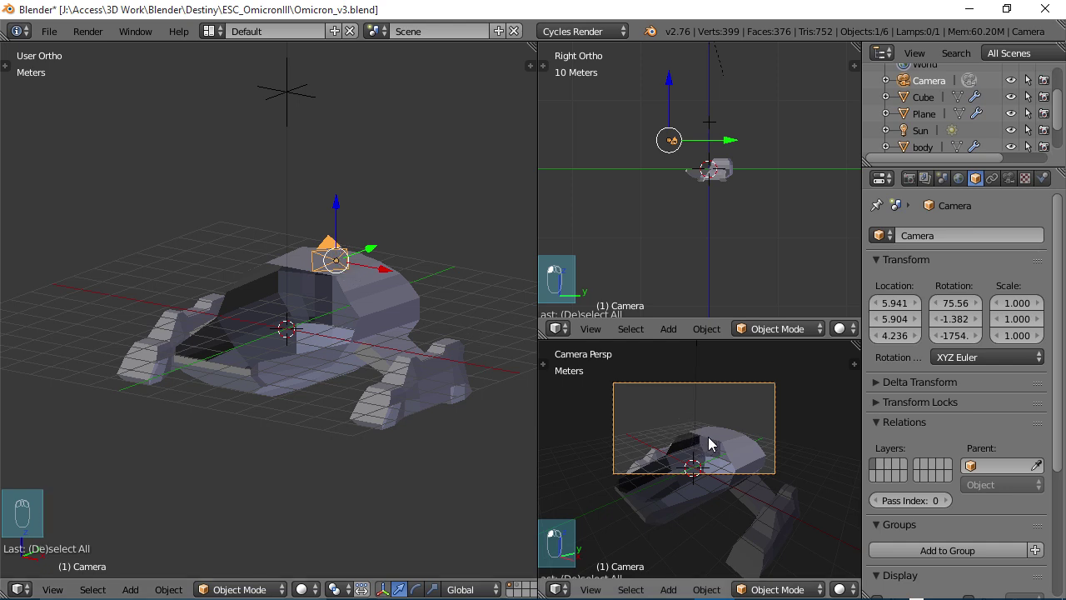
pyautogui.press('ctrl+KP_0')
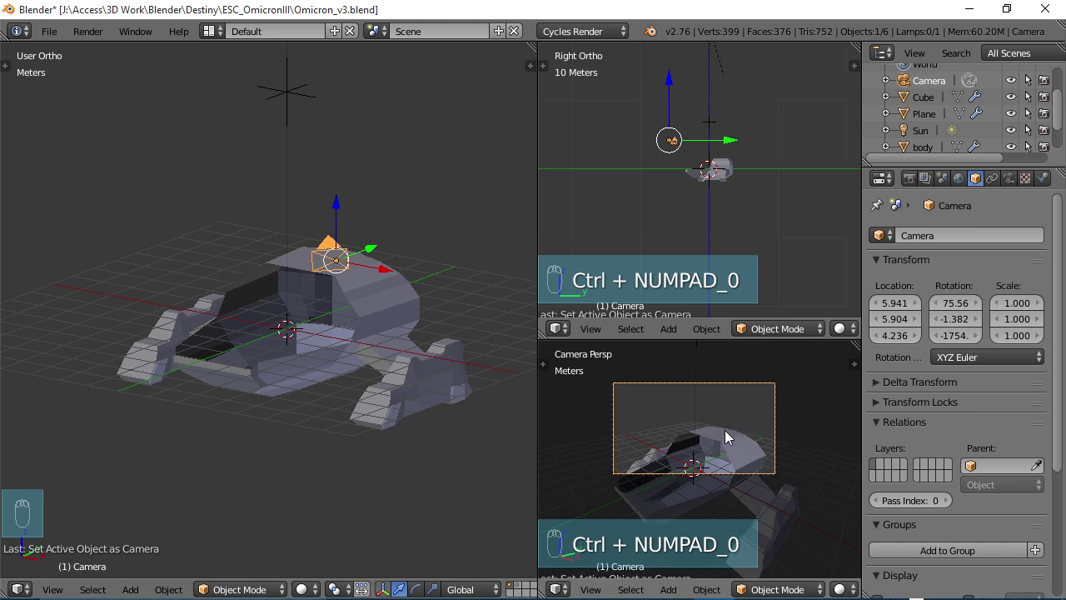
# Move the camera outward in the top view, then lower it in the camera view to a height of about 2.95 m.
pyautogui.press('KP_7')
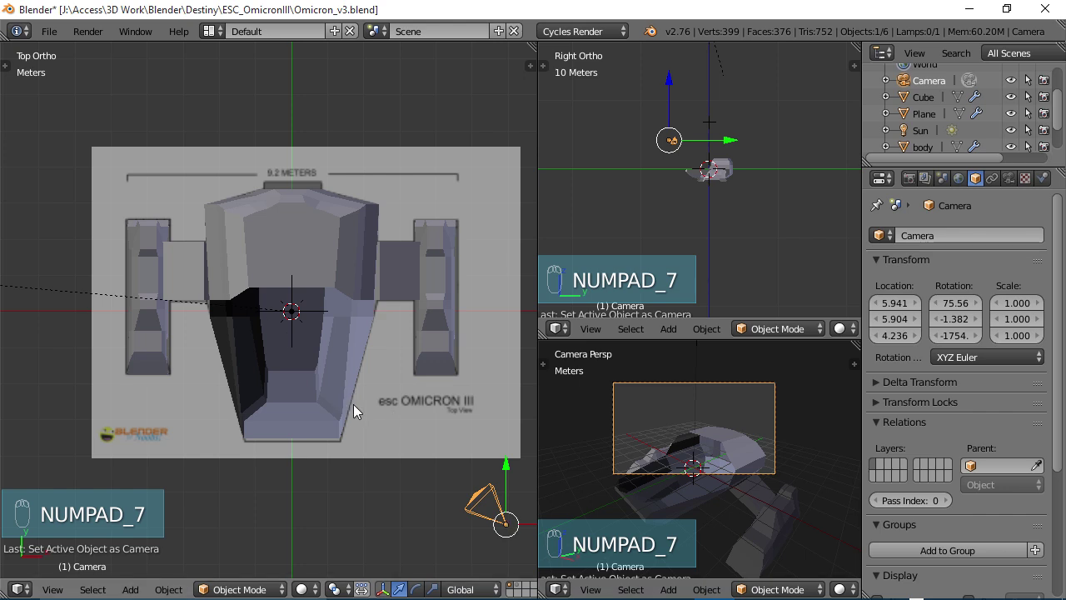
pyautogui.scroll(-3, 427, 441)
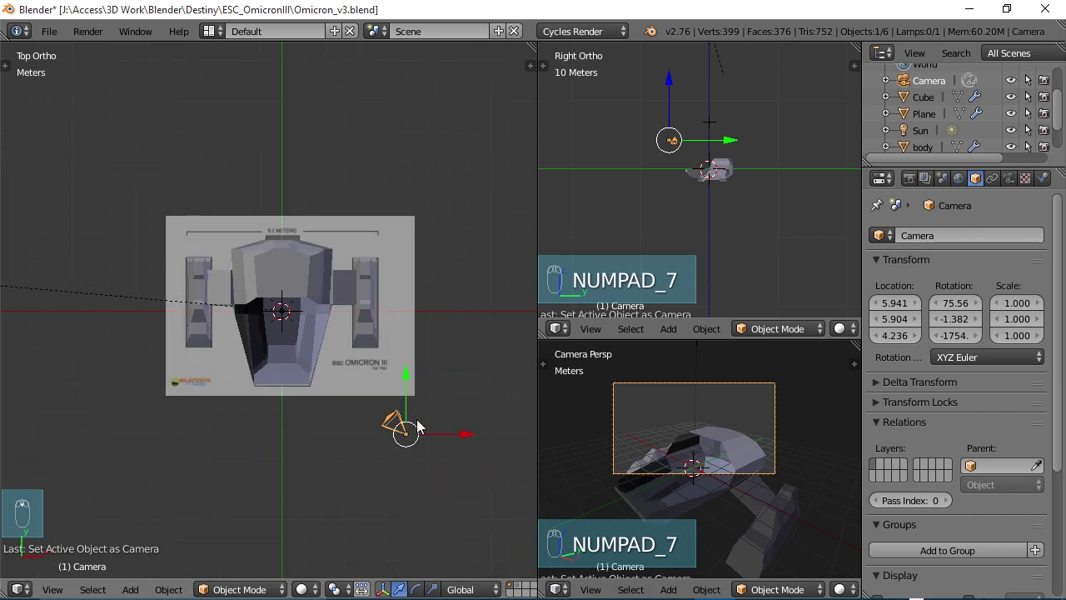
pyautogui.press('g')
pyautogui.click(409, 421)
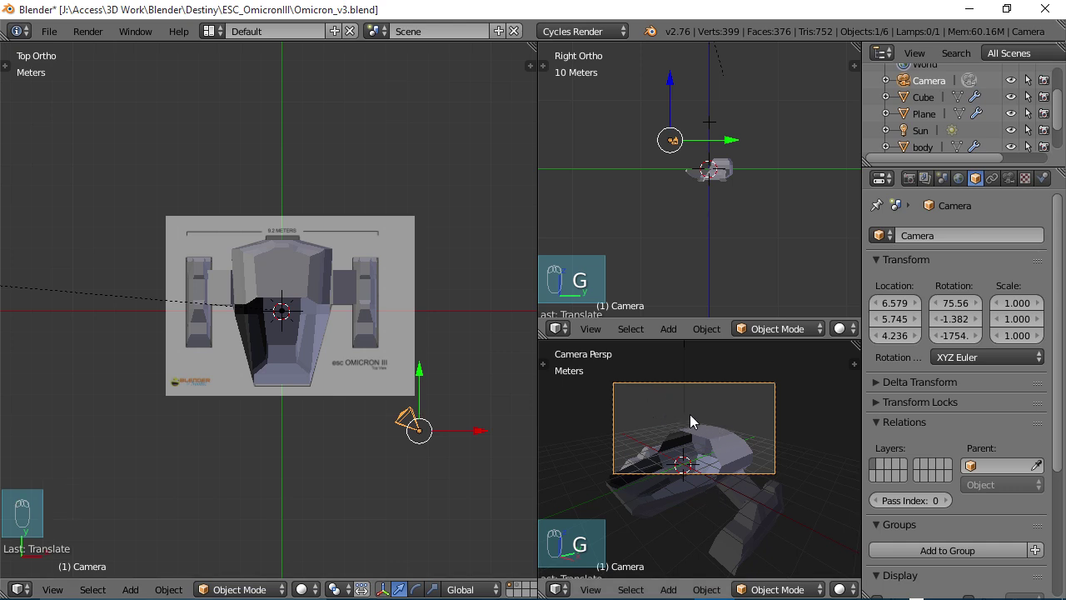
pyautogui.press('g')
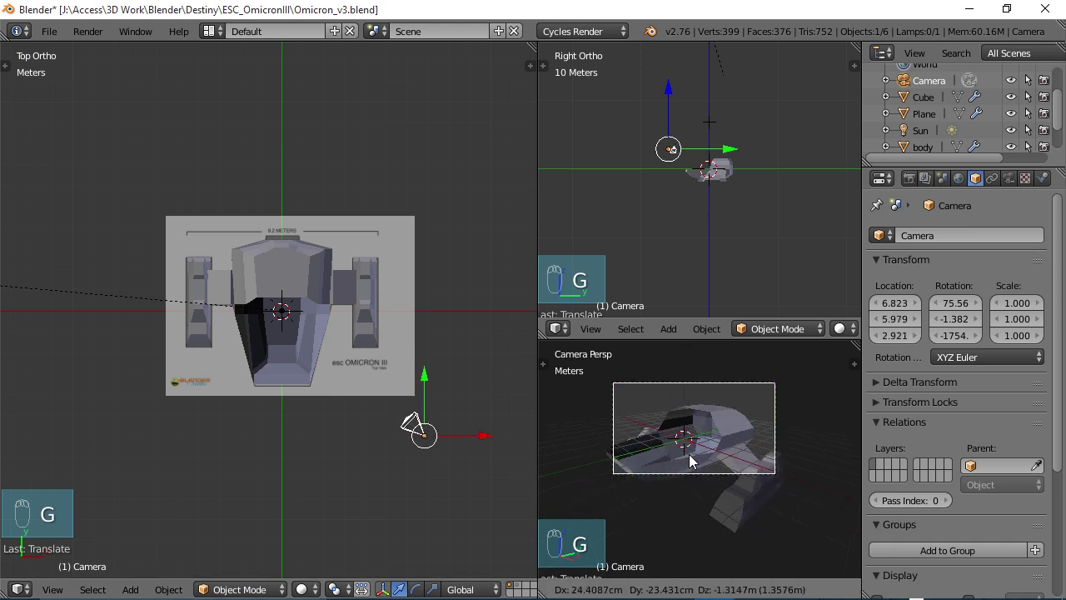
pyautogui.click(693, 454)
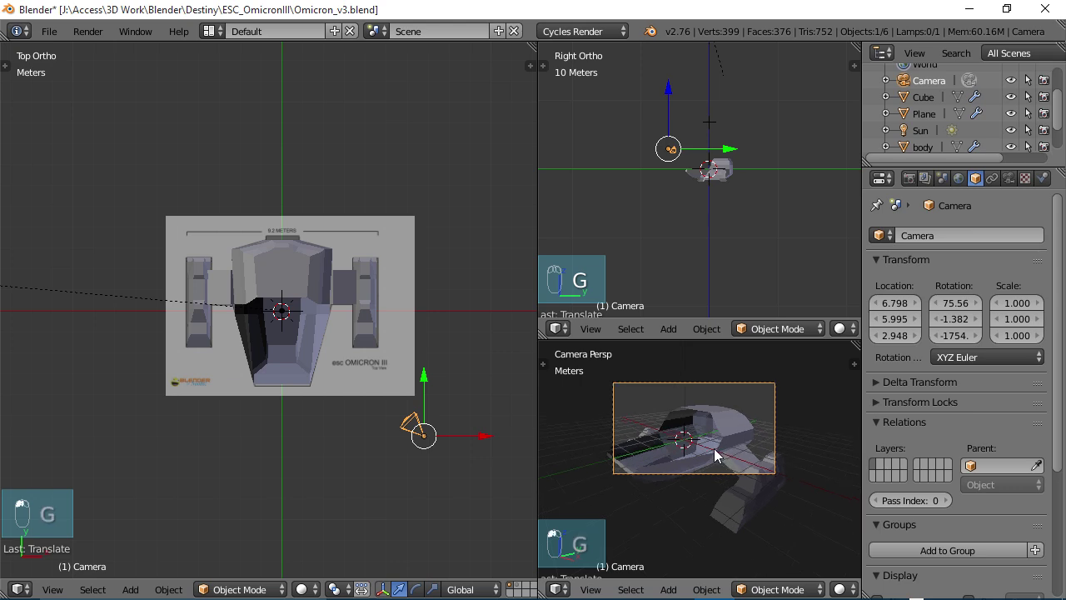
# Pull the camera back along its local Z axis to about X 9.34, Y 8.52, Z 3.87.
pyautogui.press('g')
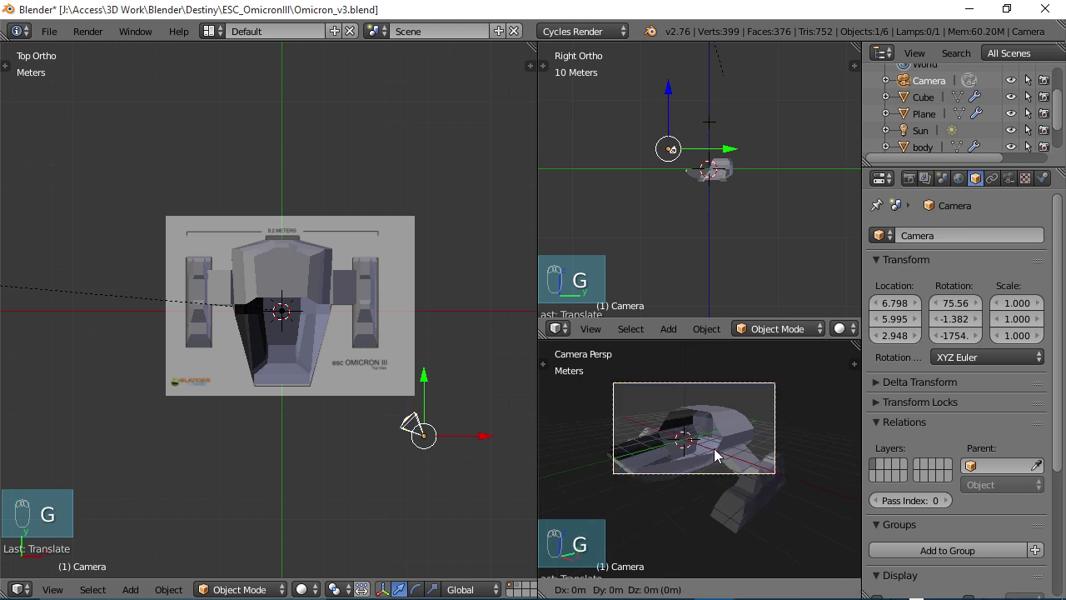
pyautogui.press('z')
pyautogui.press('z')
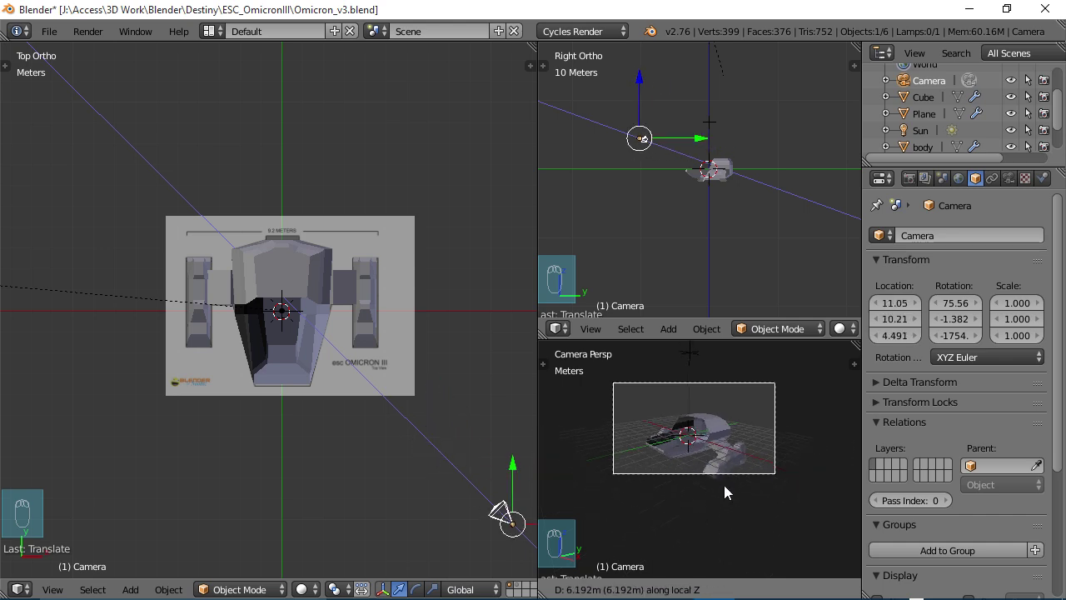
pyautogui.click(725, 484)
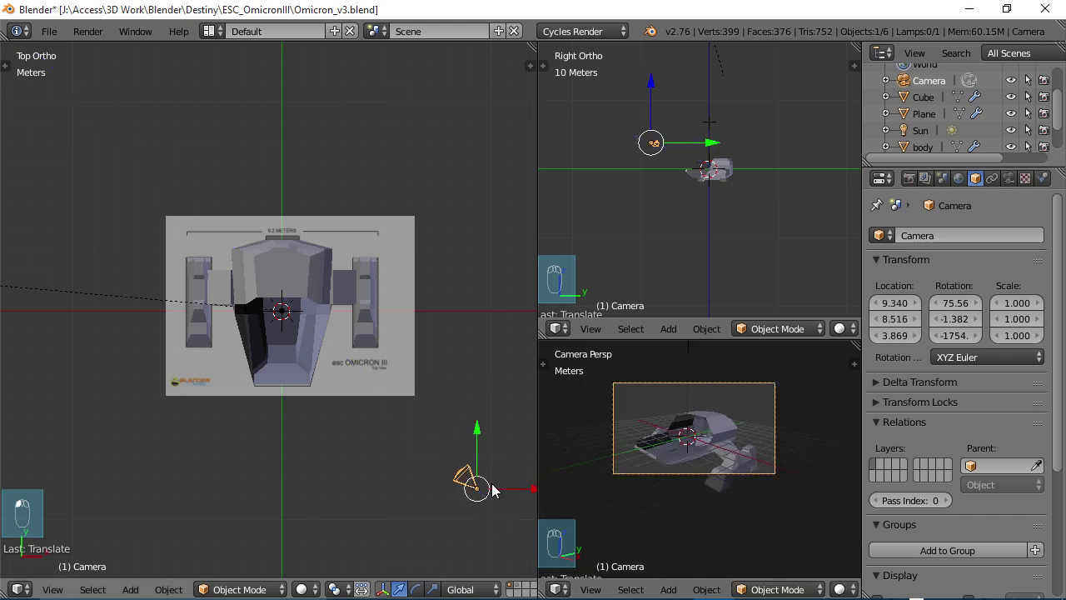
# Rotate the camera about 7° in the right view and about -0.29° in the front view to frame the whole ship.
pyautogui.press('r')
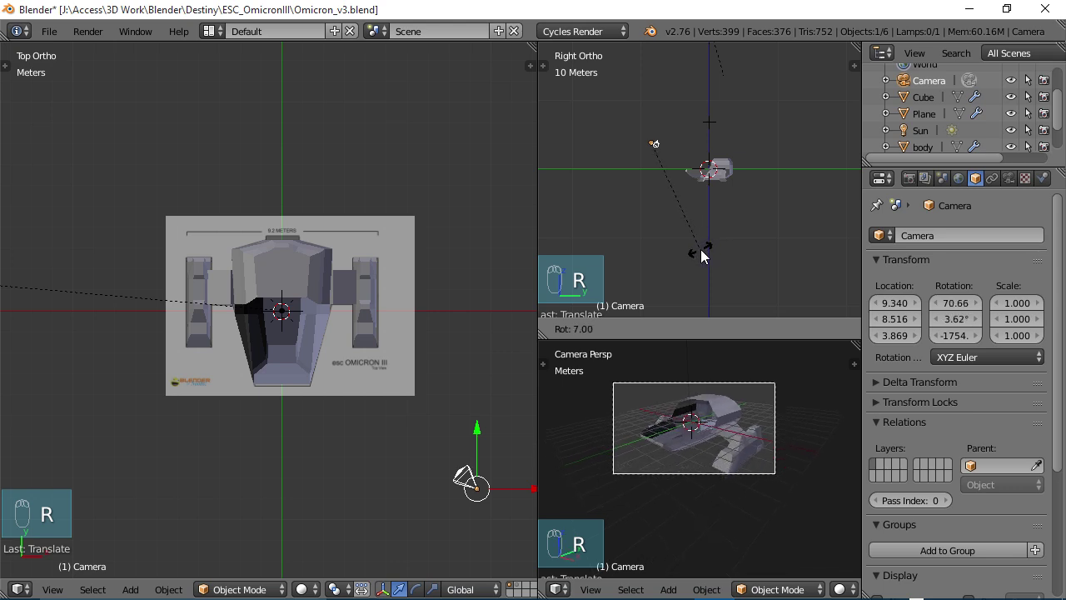
pyautogui.click(703, 248)
pyautogui.press('KP_1')
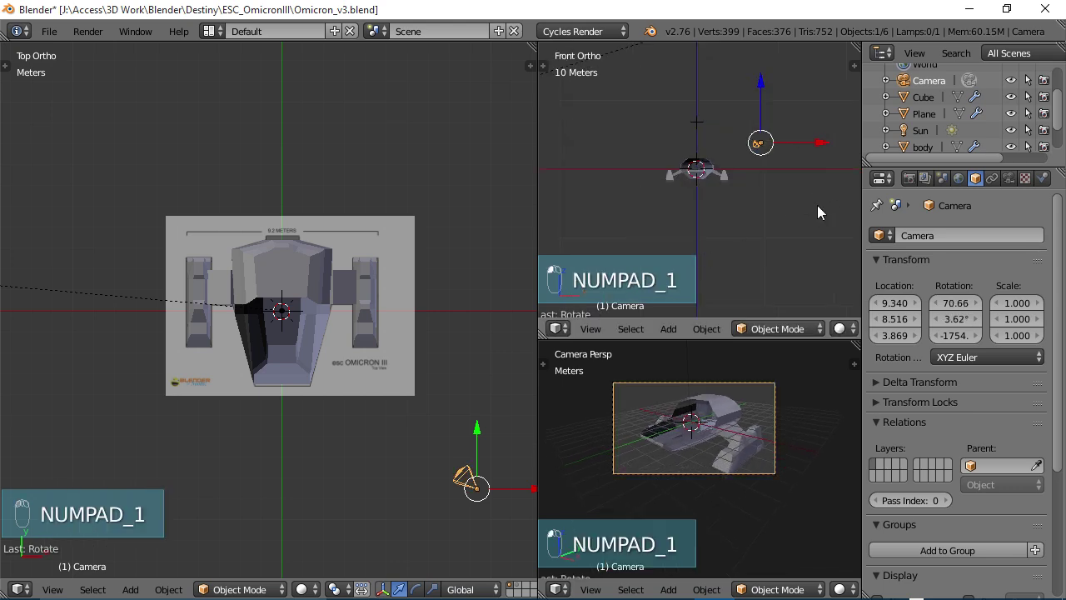
pyautogui.press('r')
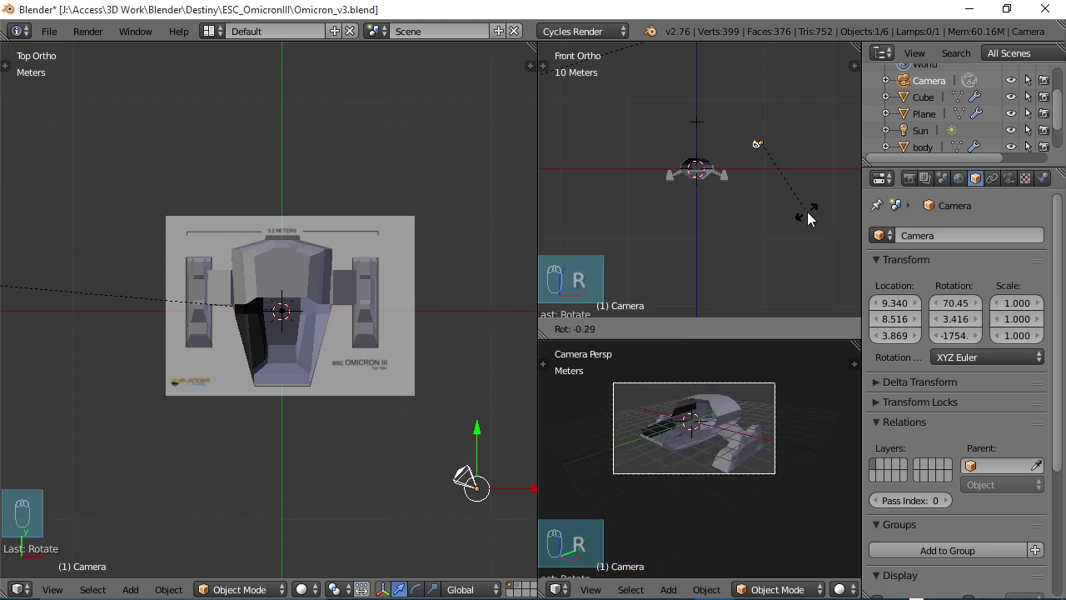
pyautogui.click(810, 211)
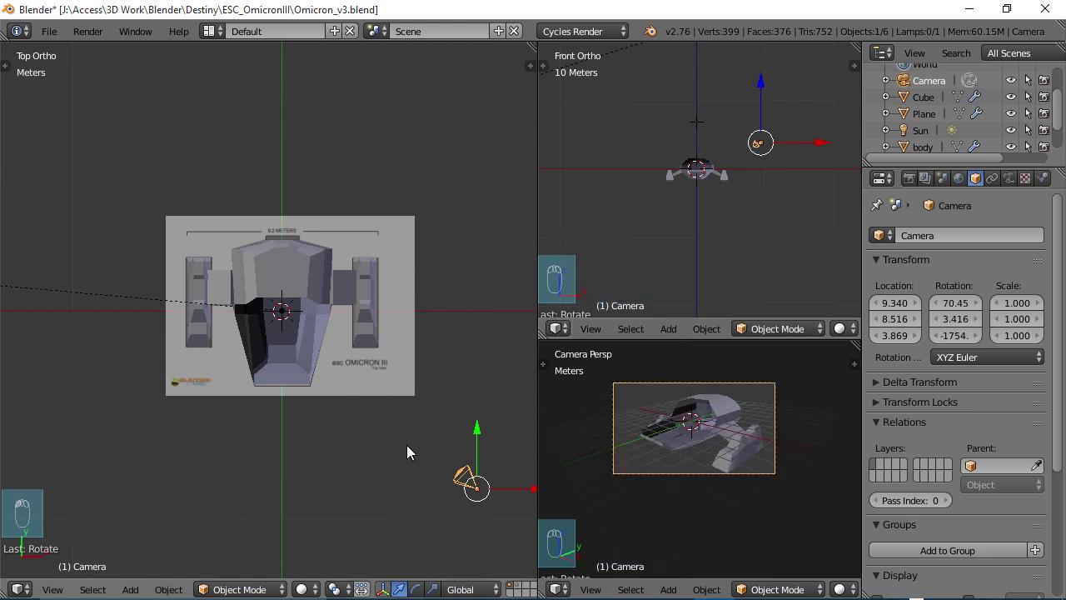
# Select the Sun lamp and look at the lamp category among the objects that can be added.
pyautogui.scroll(-1, 296, 255)
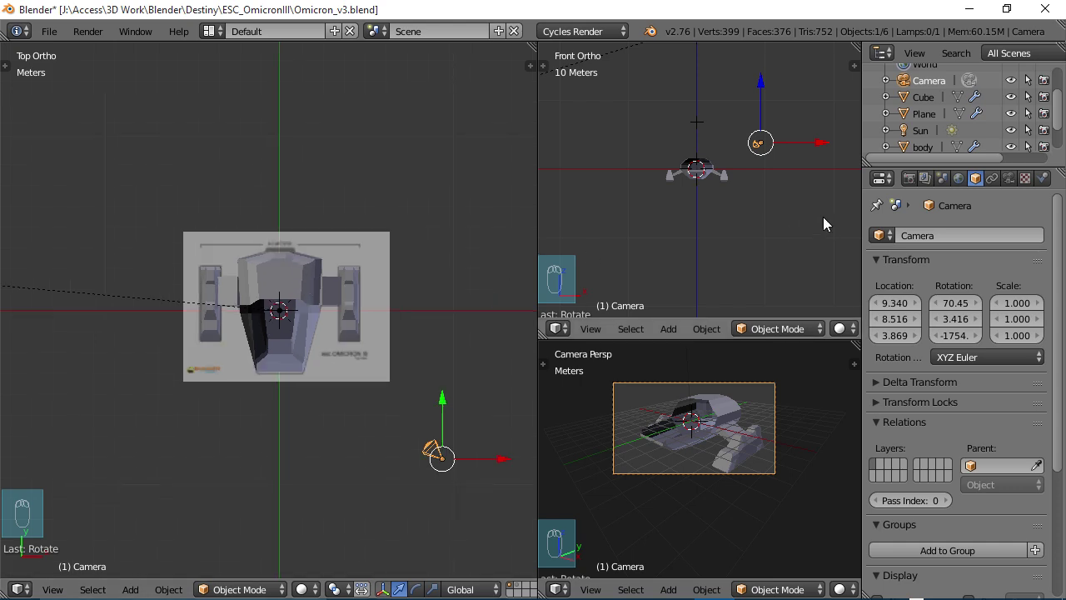
pyautogui.scroll(-3, 1058, 106)
pyautogui.scroll(3, 1058, 106)
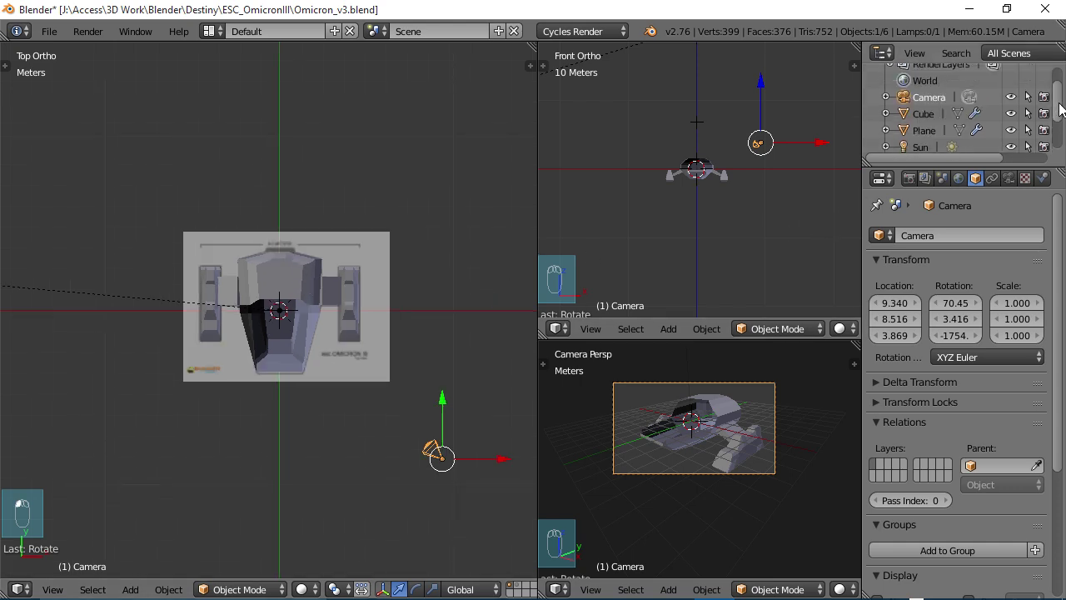
pyautogui.click(918, 133)
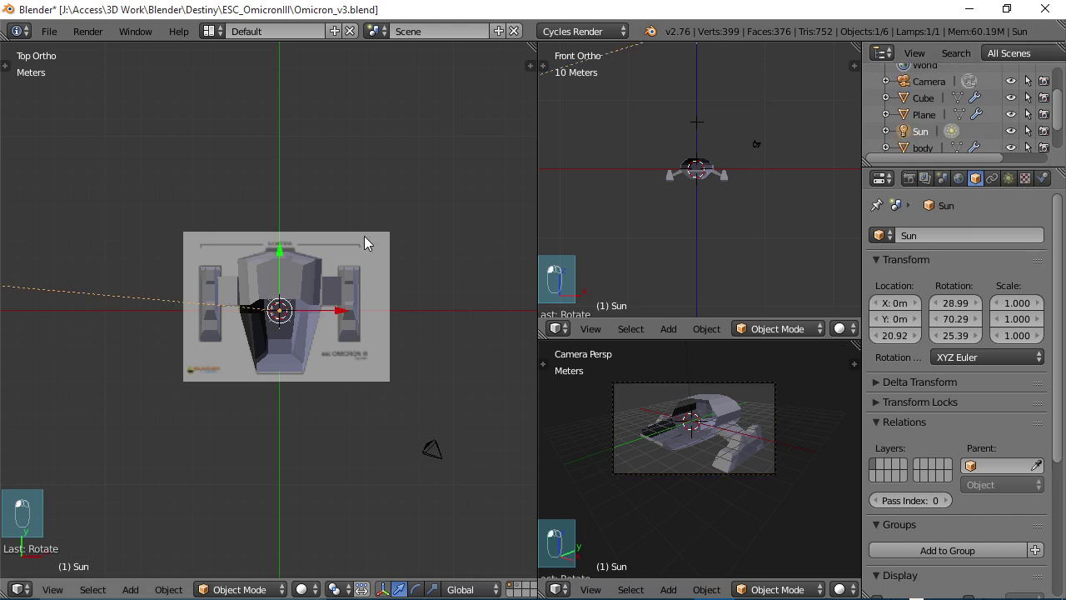
pyautogui.hotkey('shift', 'a')
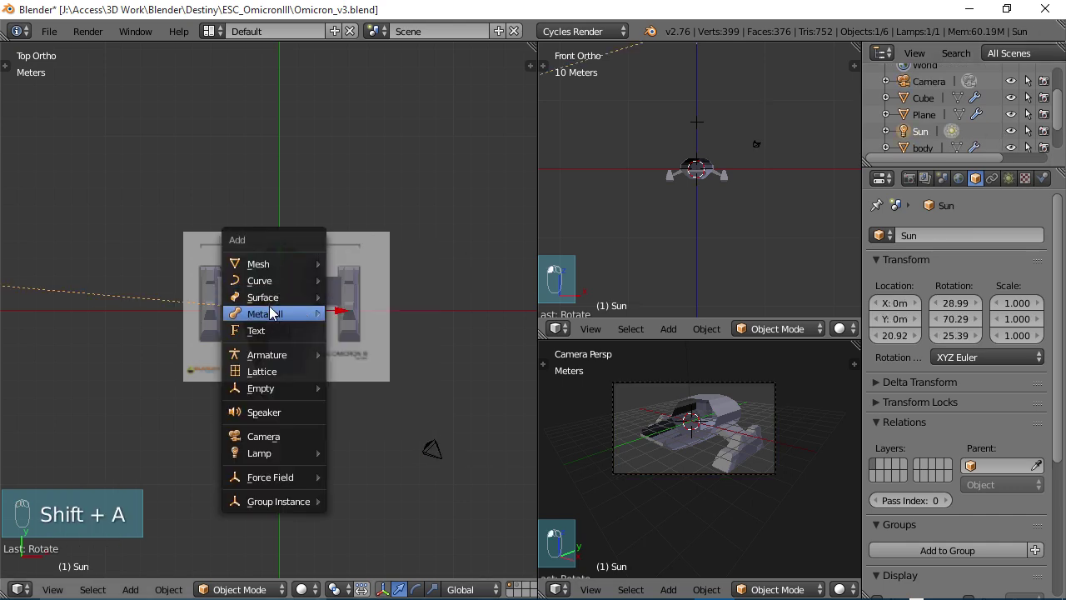
pyautogui.moveTo(268, 454)
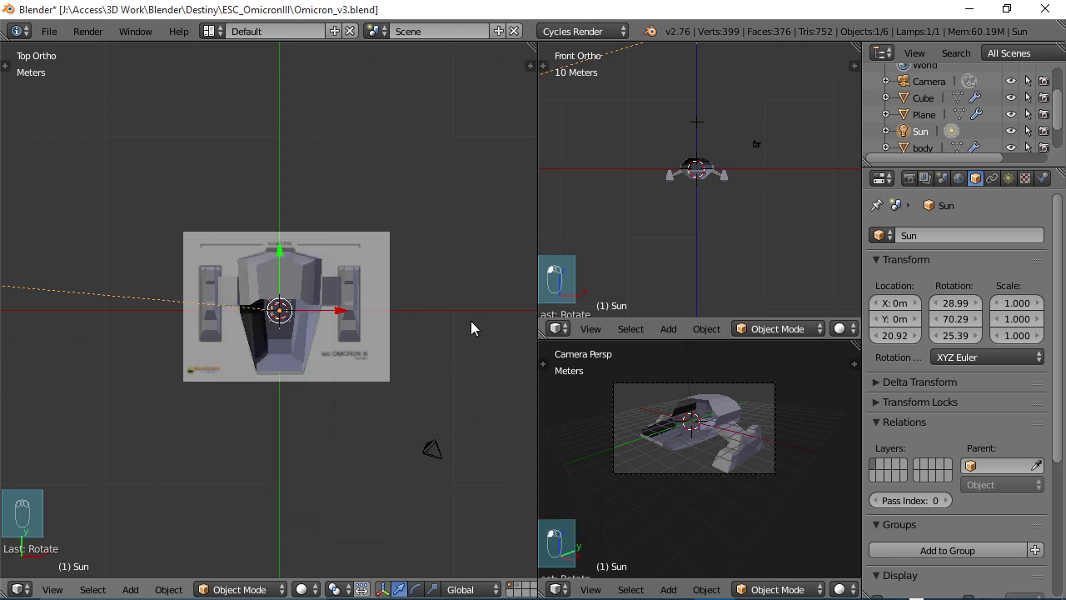
# Rotate the Sun lamp in the front view to about 10.94°, 35.69°, 10.26° so it points more steeply downward.
pyautogui.scroll(-4, 640, 145)
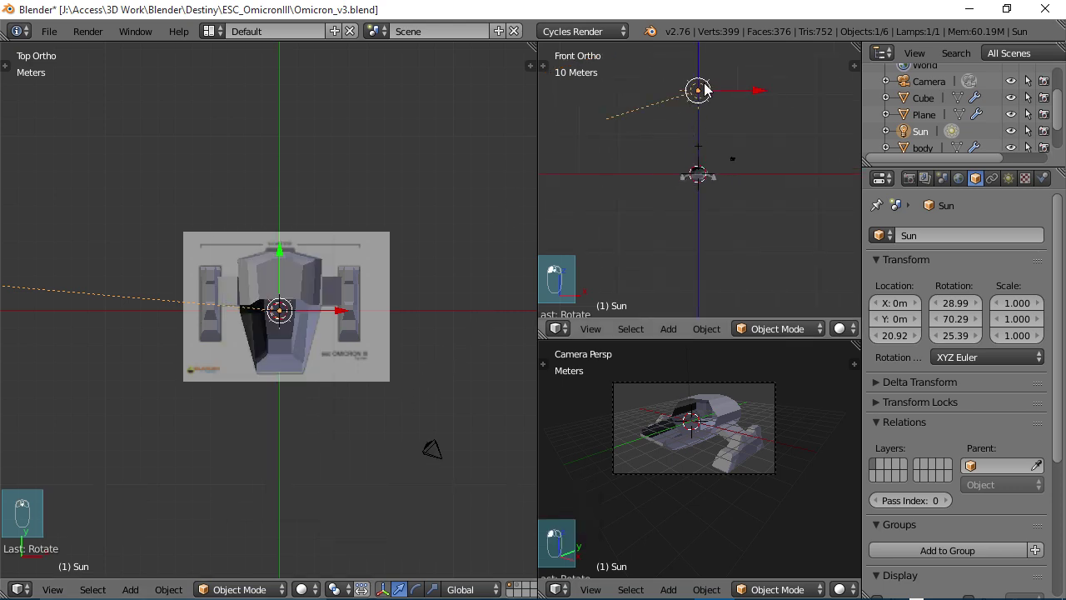
pyautogui.press('r')
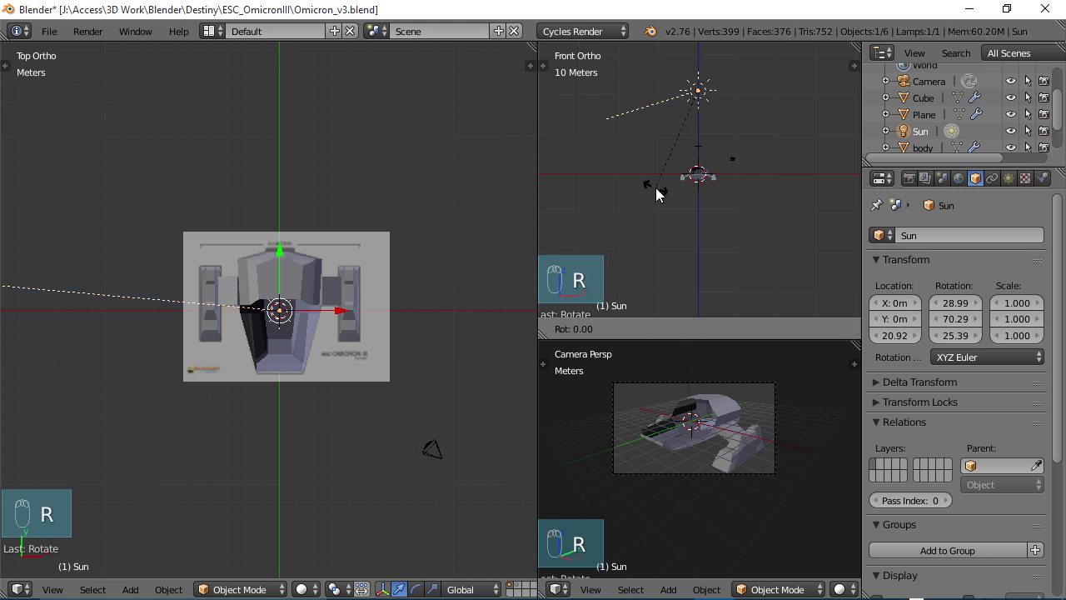
pyautogui.click(719, 185)
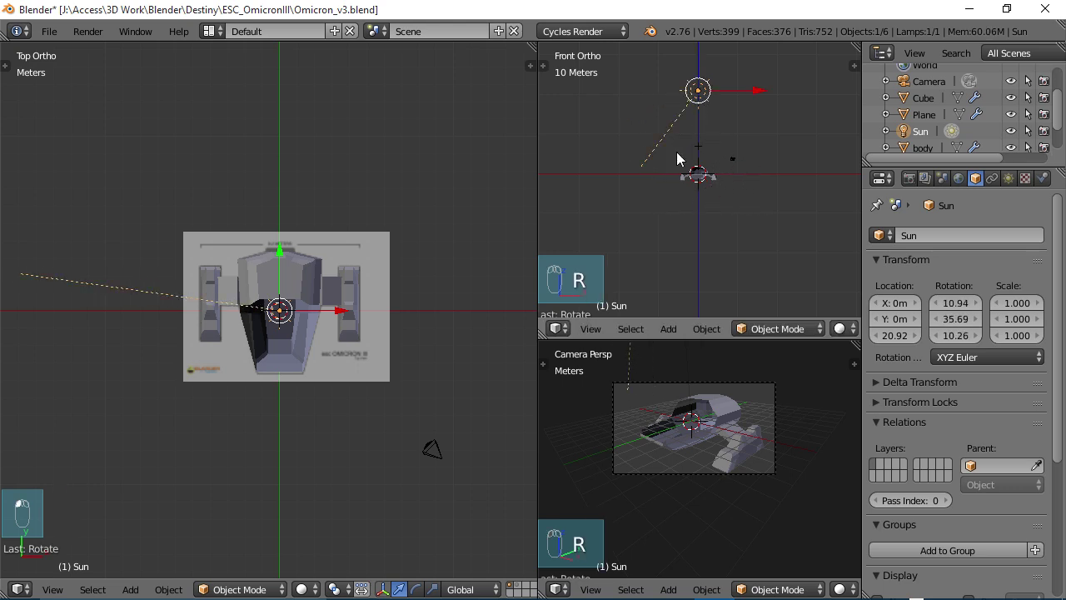
# Review the Sun lamp's emission color and strength and the World background settings, and save the file.
pyautogui.click(1009, 179)
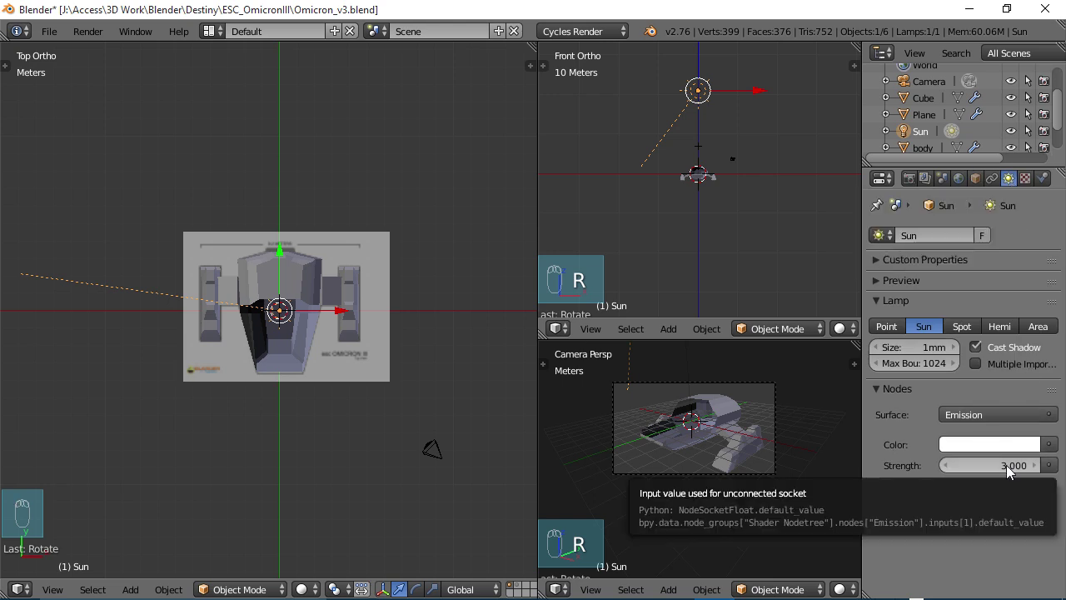
pyautogui.click(989, 448)
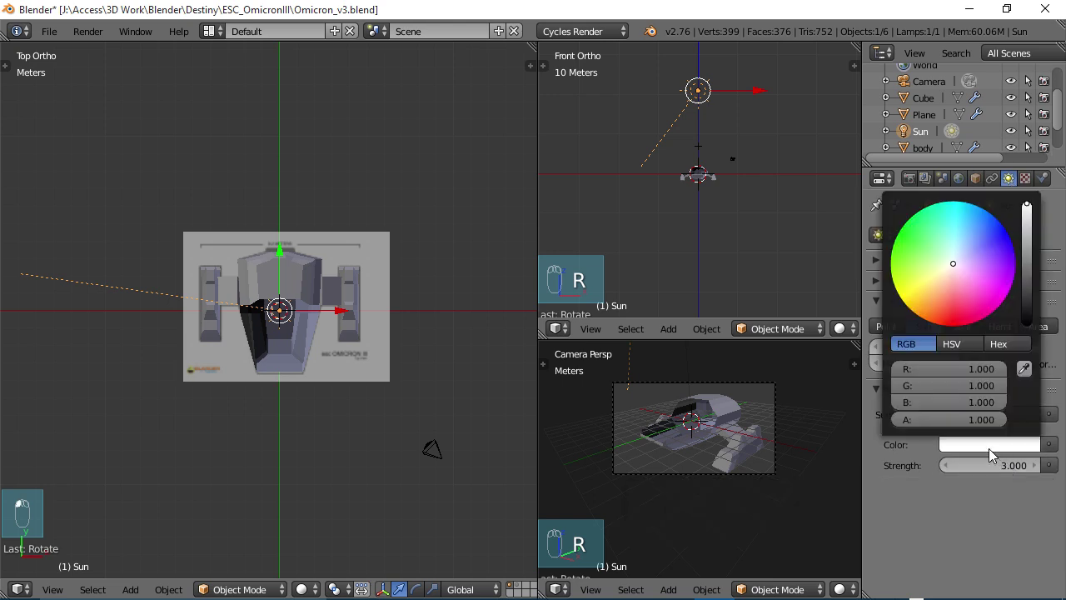
pyautogui.click(989, 448)
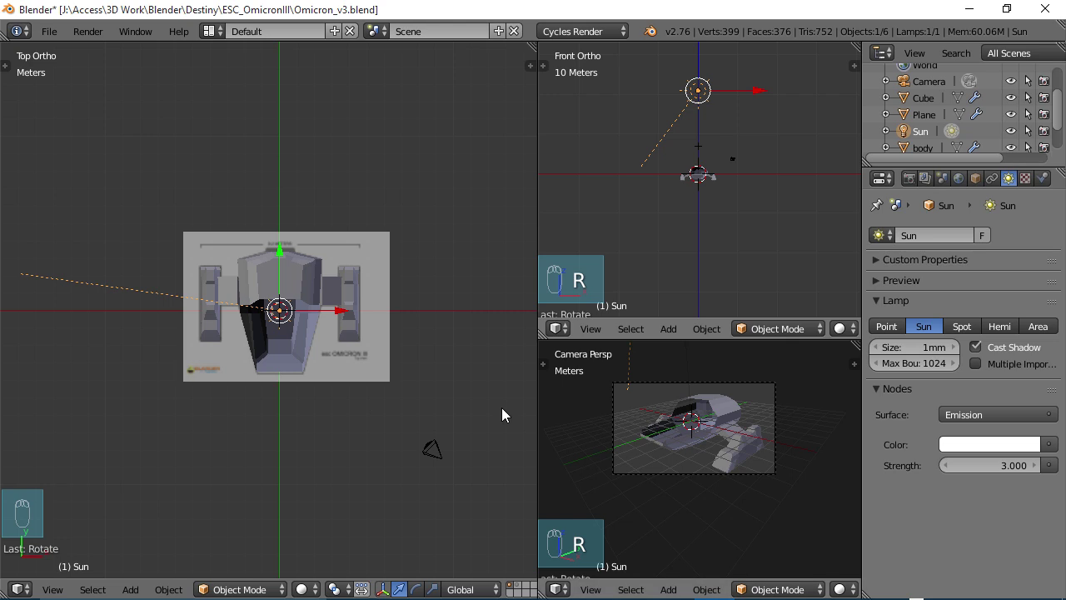
pyautogui.click(960, 178)
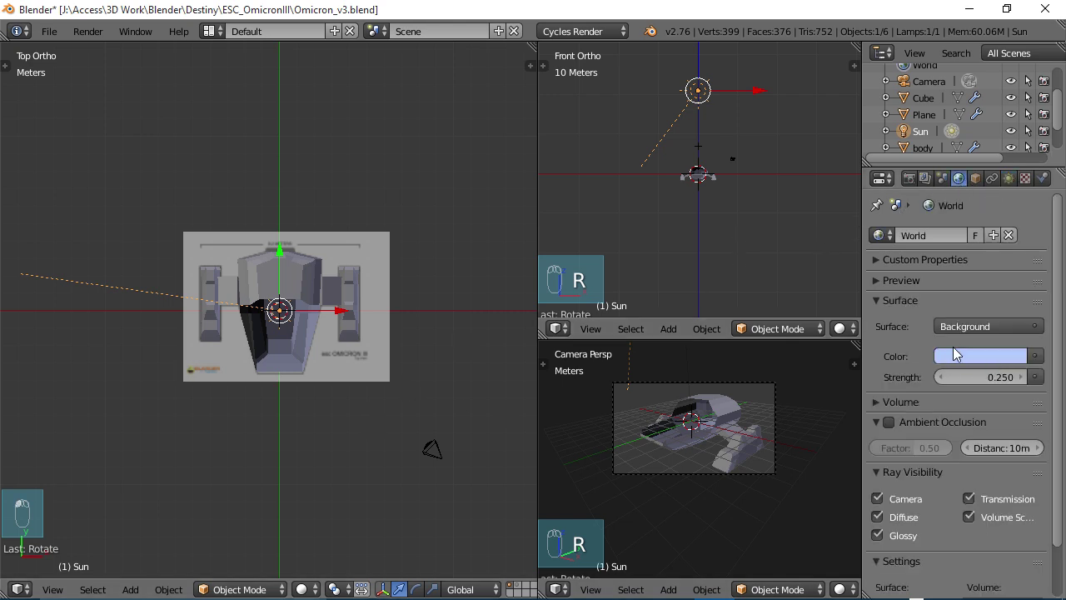
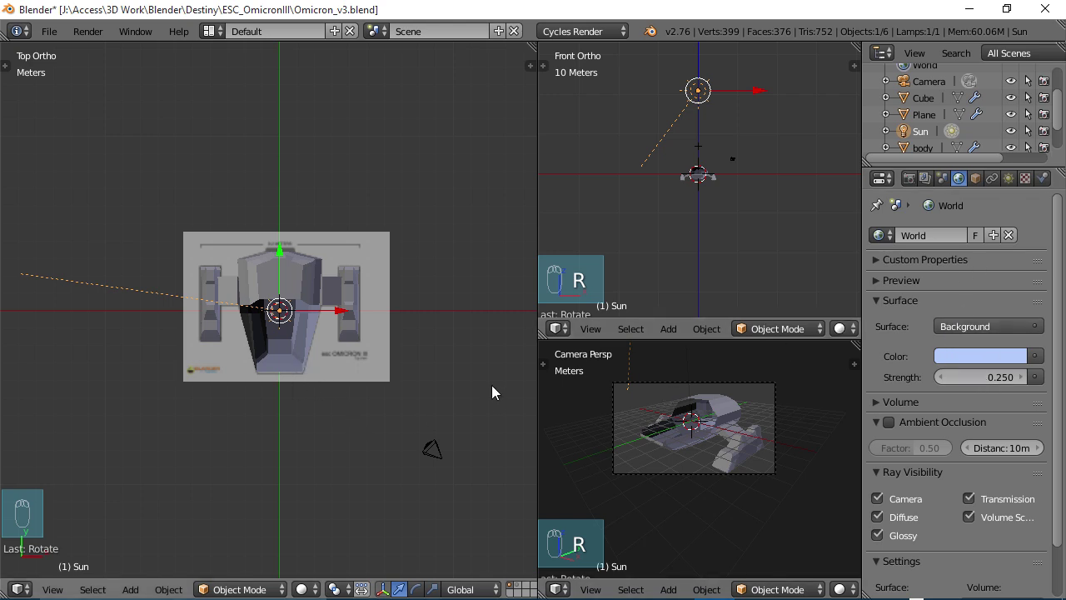
pyautogui.hotkey('ctrl', 's')
pyautogui.click(384, 406)
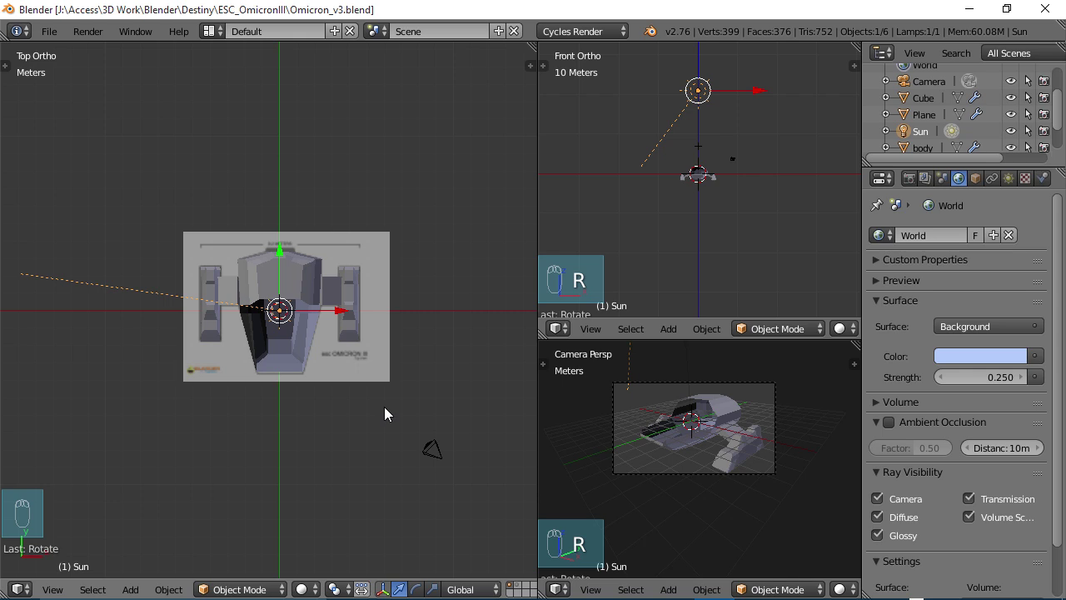
# Examine the render dimensions and the sampling settings of the scene.
pyautogui.click(910, 179)
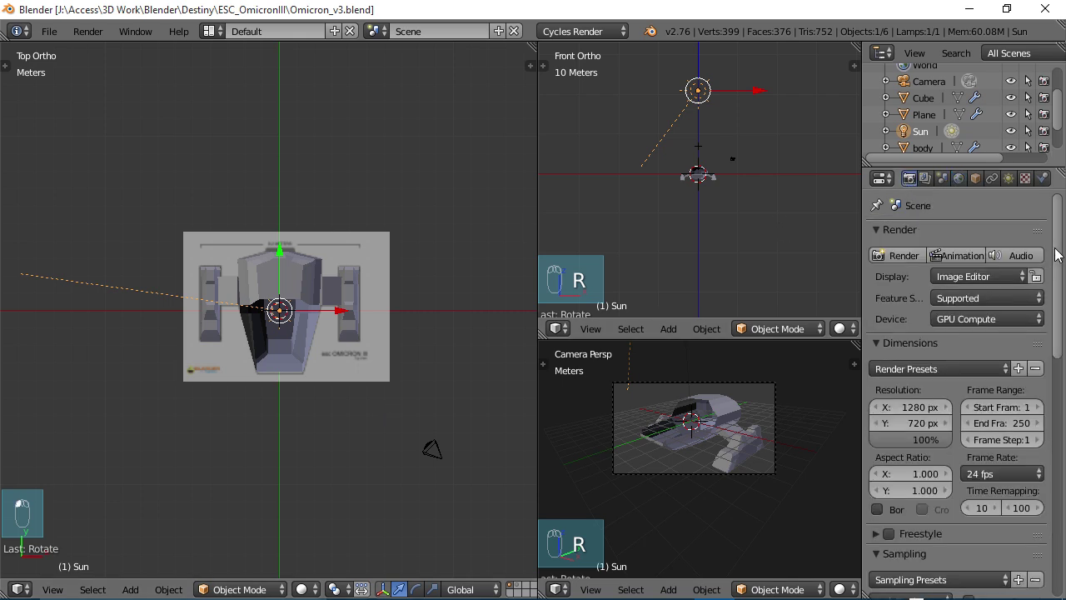
pyautogui.scroll(-4, 1056, 255)
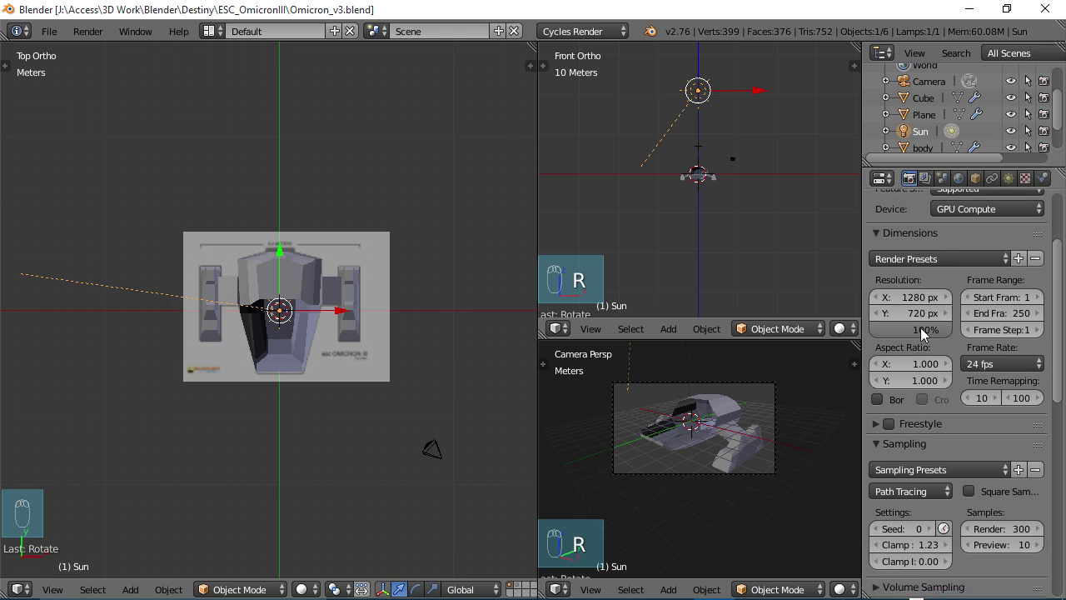
pyautogui.moveTo(1058, 273); pyautogui.dragTo(1063, 350)
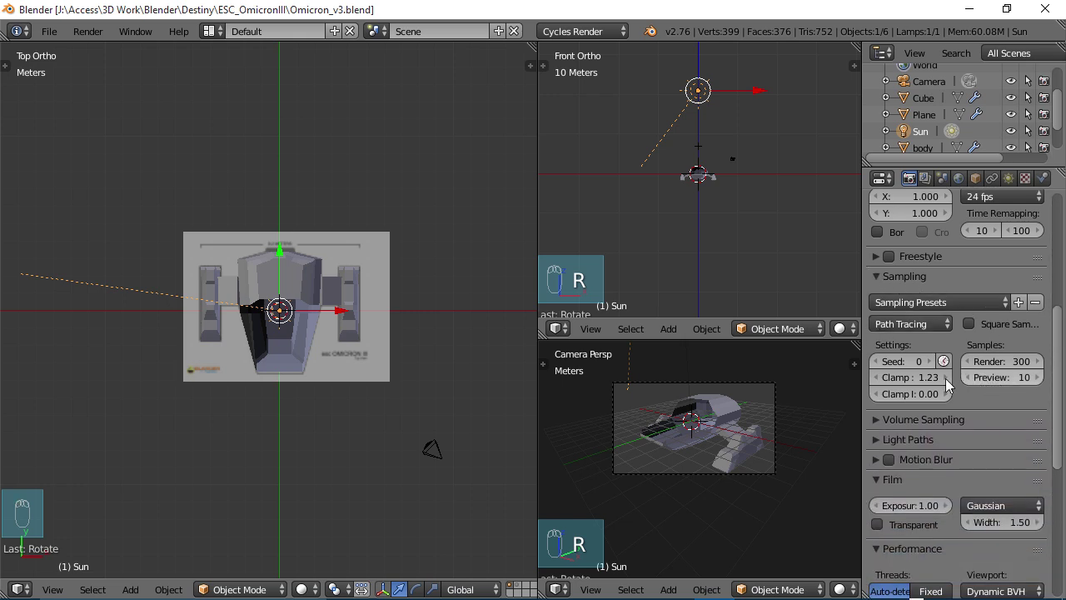
# Preview the ship in rendered shading from several angles, and return to solid shading.
pyautogui.moveTo(391, 433)
pyautogui.mouseDown(button='middle')
pyautogui.moveTo(326, 409)
pyautogui.moveTo(254, 327)
pyautogui.moveTo(265, 338)
pyautogui.mouseUp(button='middle')
pyautogui.hotkey('shift', 'z')
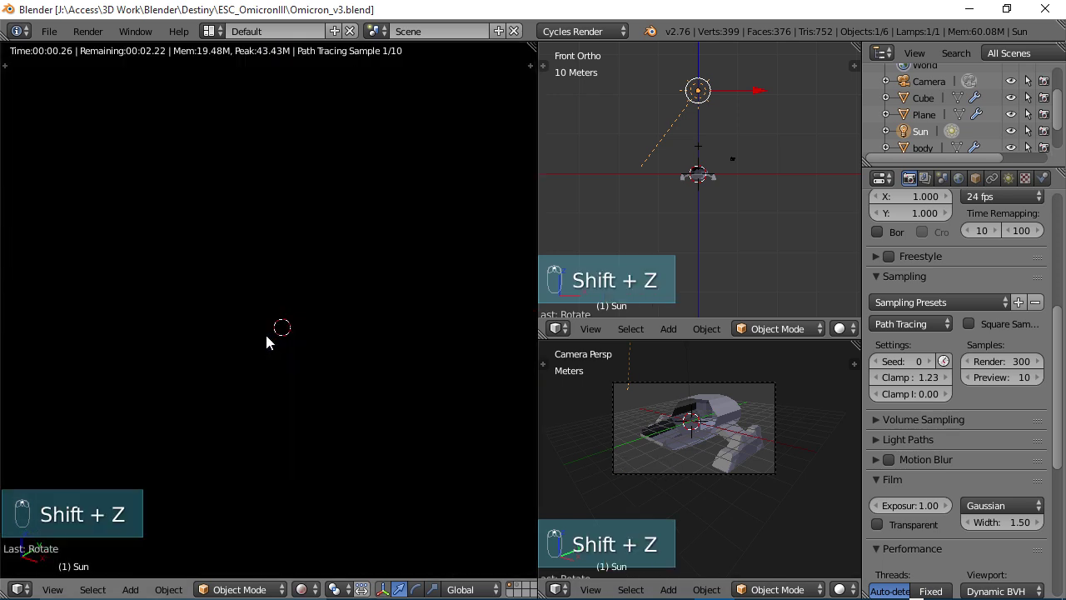
pyautogui.moveTo(279, 427)
pyautogui.mouseDown(button='middle')
pyautogui.moveTo(135, 333)
pyautogui.moveTo(190, 362)
pyautogui.moveTo(351, 373)
pyautogui.moveTo(198, 424)
pyautogui.mouseUp(button='middle')
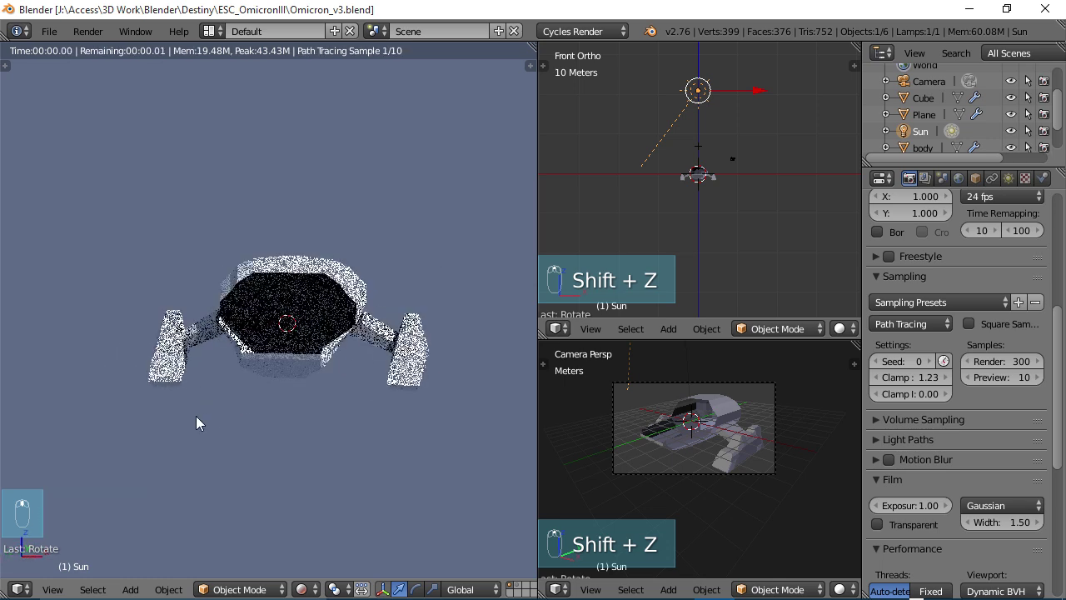
pyautogui.click(304, 589)
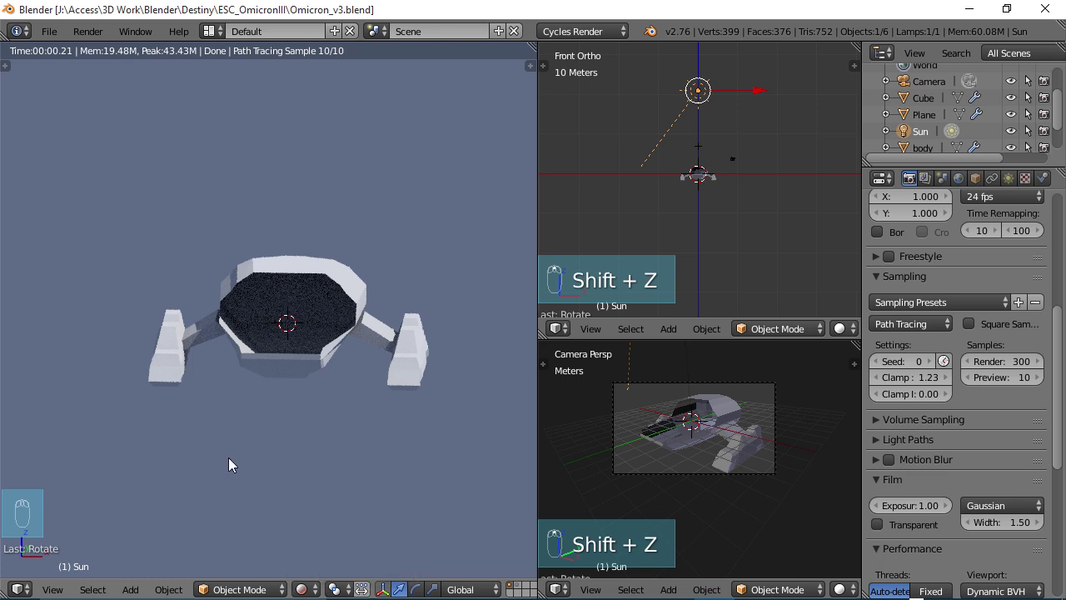
pyautogui.hotkey('shift', 'z')
pyautogui.moveTo(283, 462); pyautogui.dragTo(277, 447, button='middle')
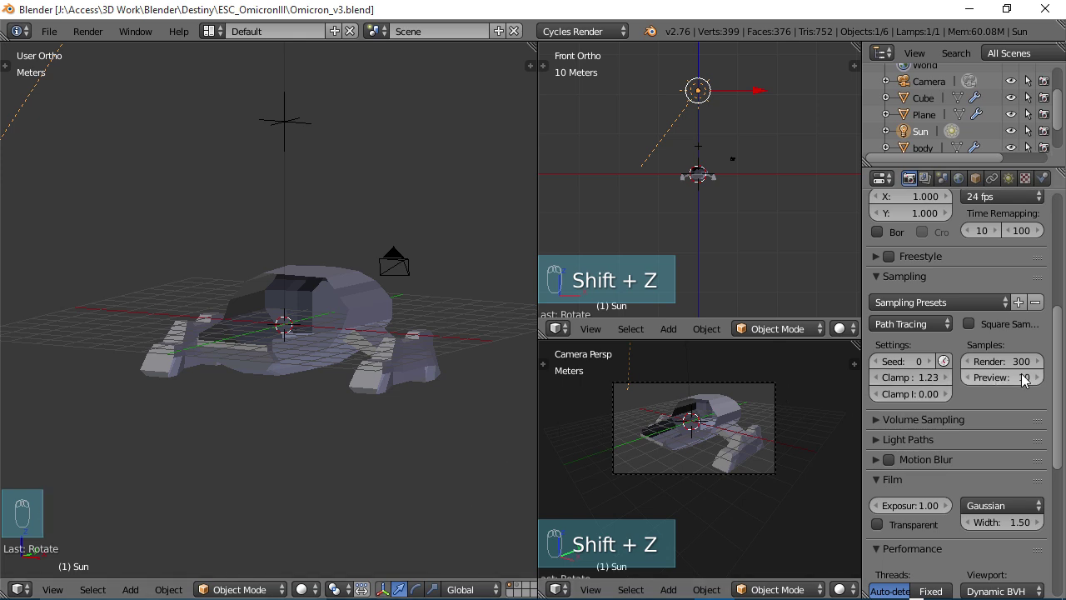
pyautogui.moveTo(359, 345); pyautogui.dragTo(318, 364, button='middle')
pyautogui.scroll(2, 358, 370)
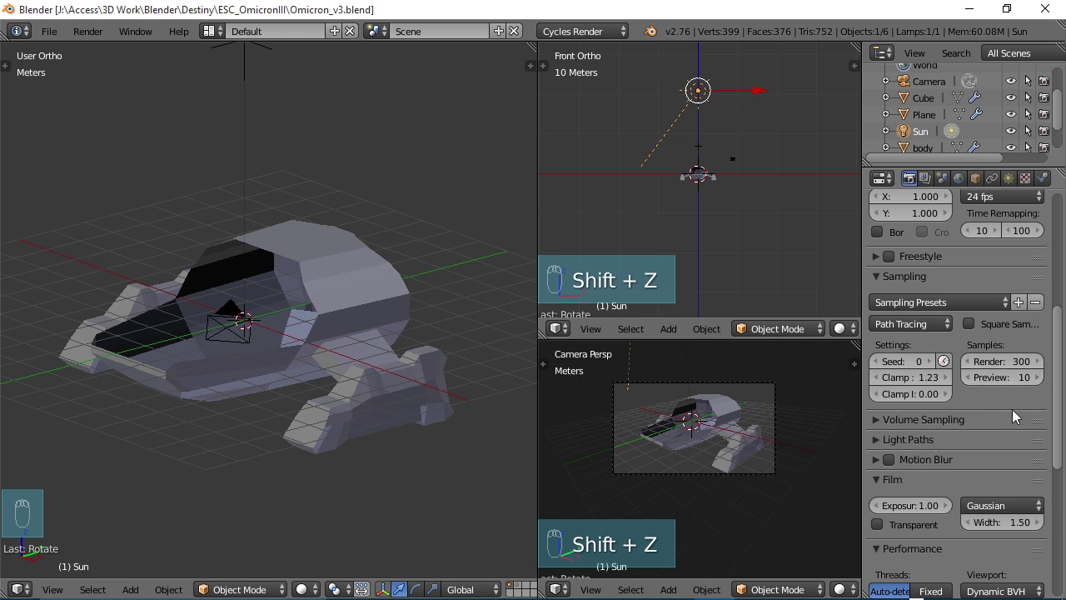
# Examine the film, performance and tile settings and the output file options of the render.
pyautogui.moveTo(1051, 391); pyautogui.dragTo(1064, 475)
pyautogui.scroll(-4, 1064, 491)
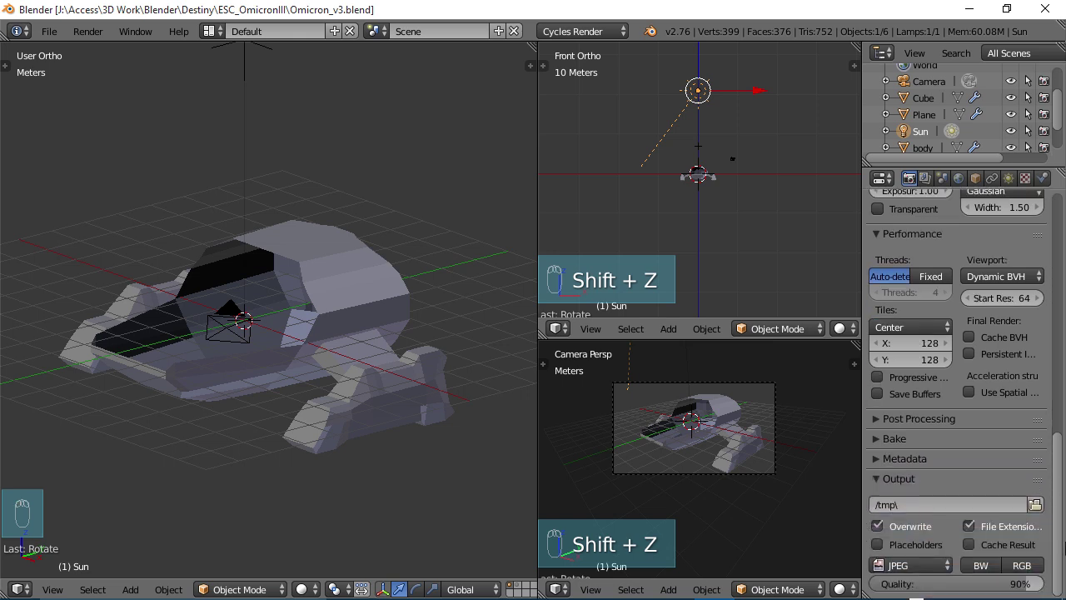
pyautogui.scroll(4, 1065, 495)
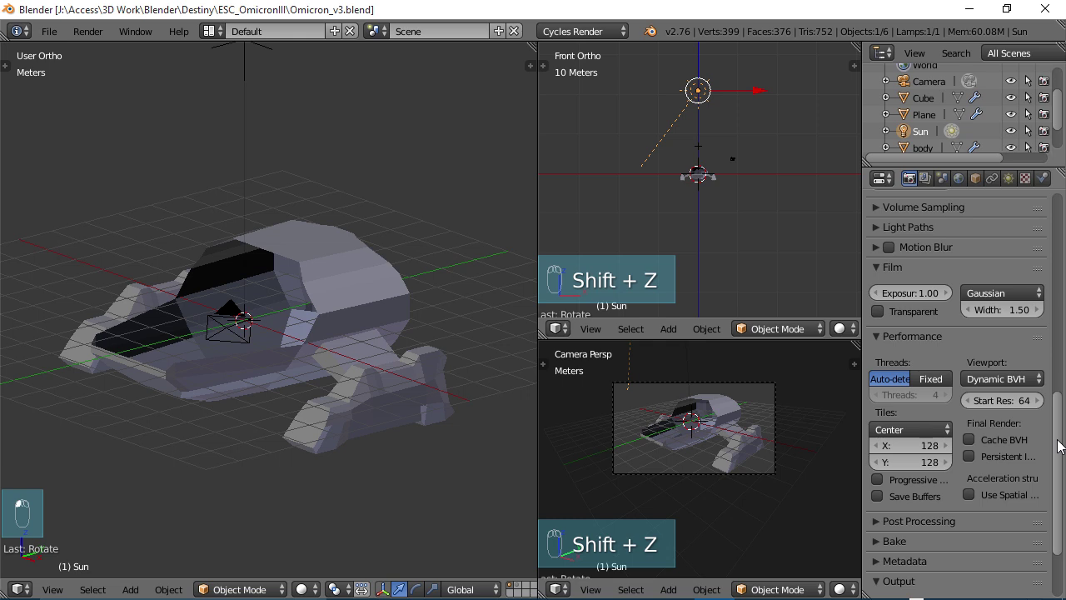
pyautogui.scroll(-4, 1060, 445)
pyautogui.scroll(5, 1065, 450)
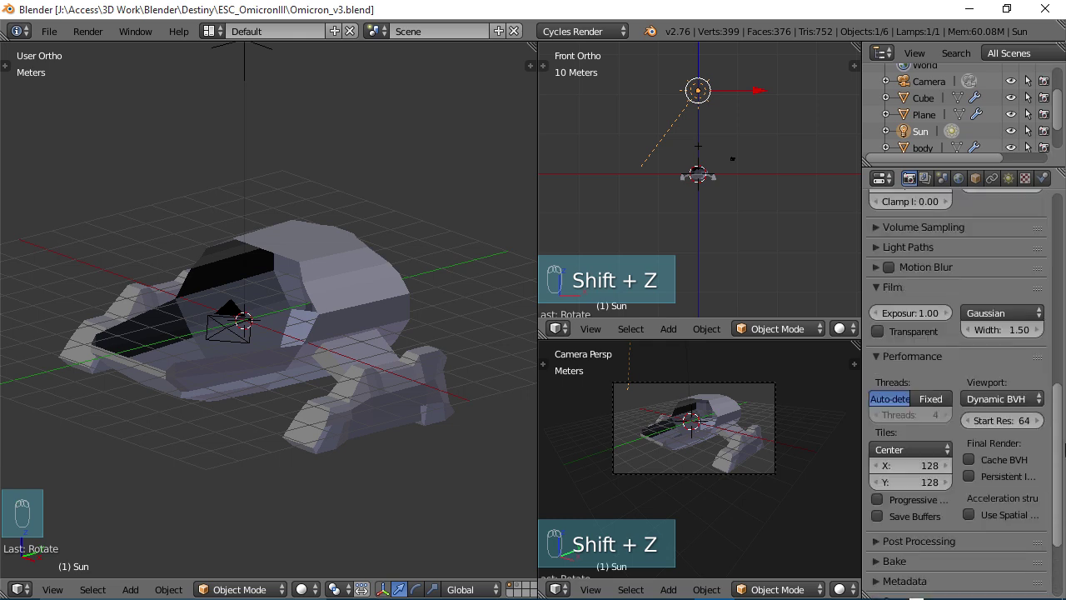
pyautogui.scroll(-3, 1064, 449)
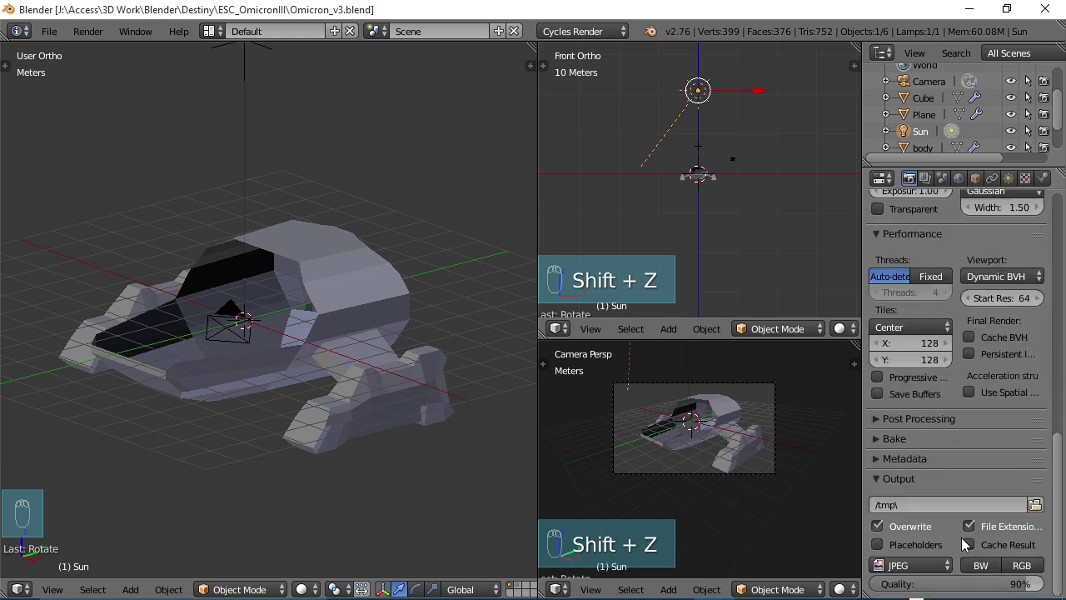
pyautogui.moveTo(1058, 467); pyautogui.dragTo(1064, 192)
# Choose Cycles Render as the render engine.
pyautogui.click(569, 32)
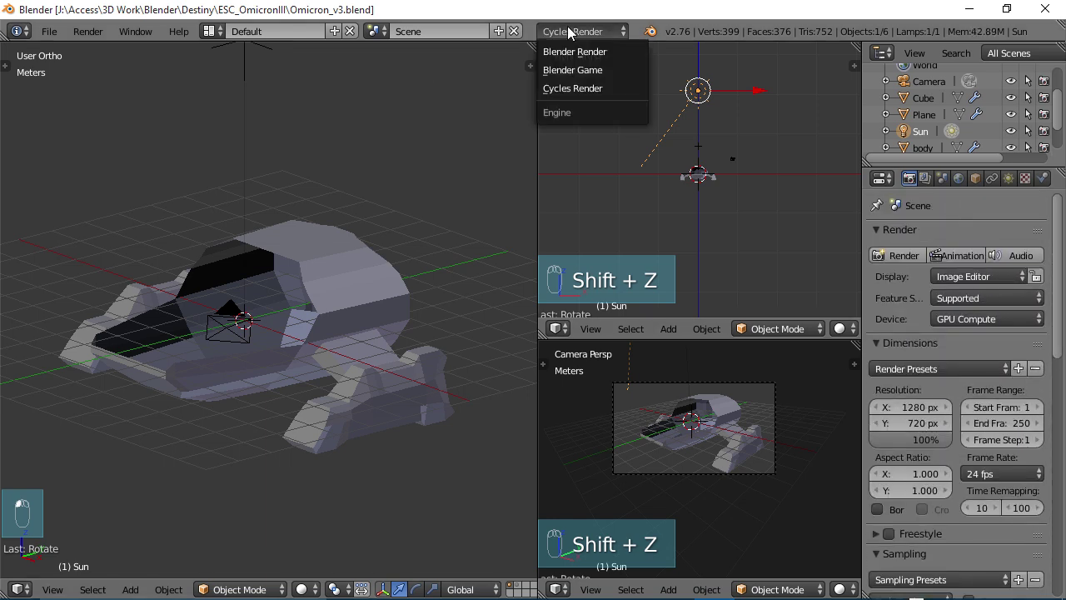
pyautogui.click(572, 88)
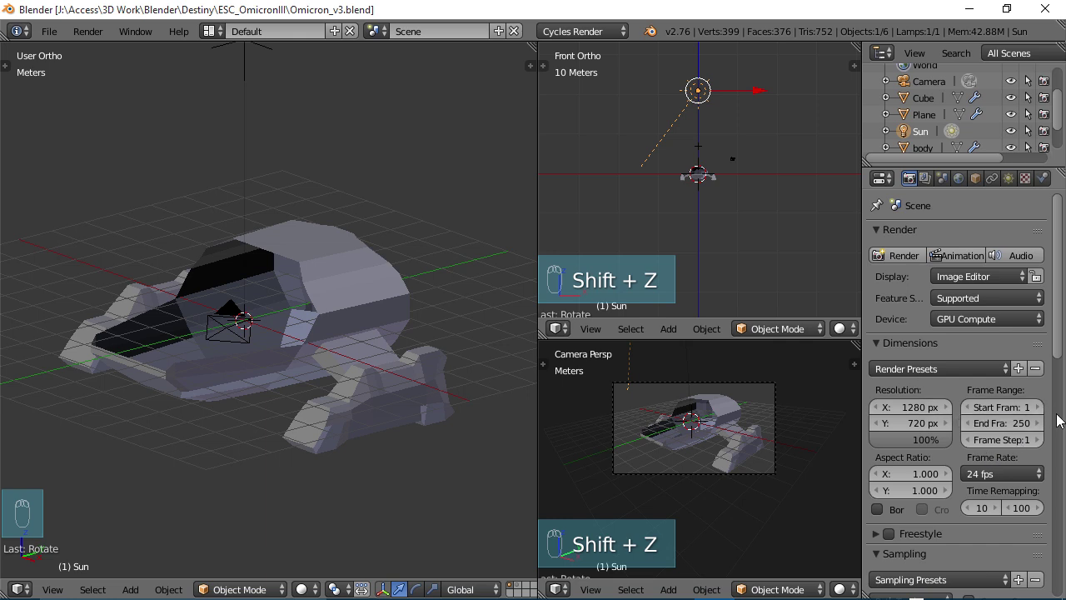
pyautogui.scroll(-1, 1056, 354)
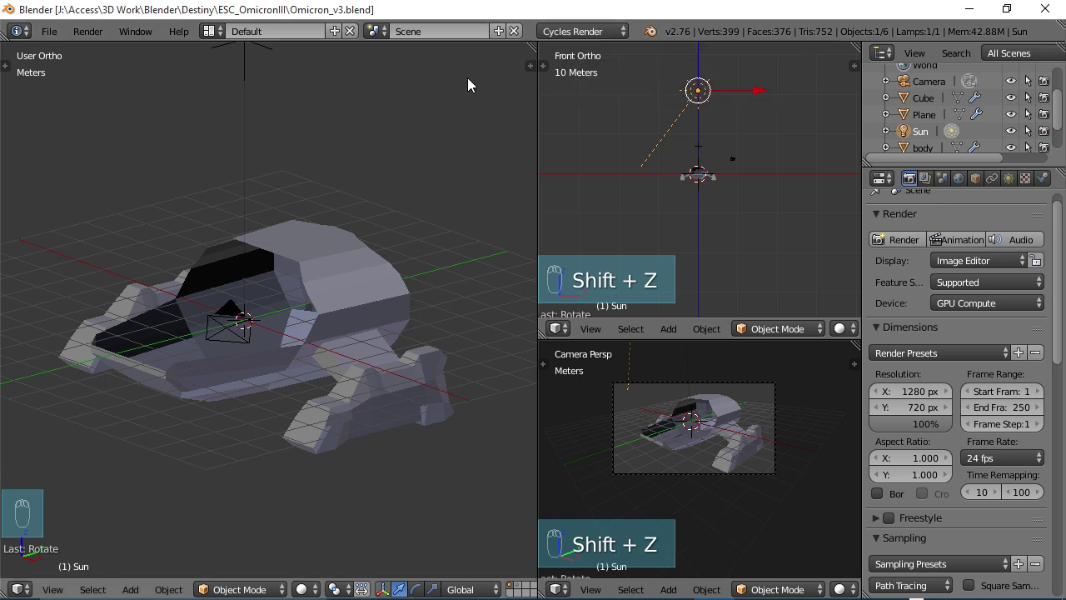
# Check the compute device in the system section of the user preferences, and close the preferences.
pyautogui.click(55, 34)
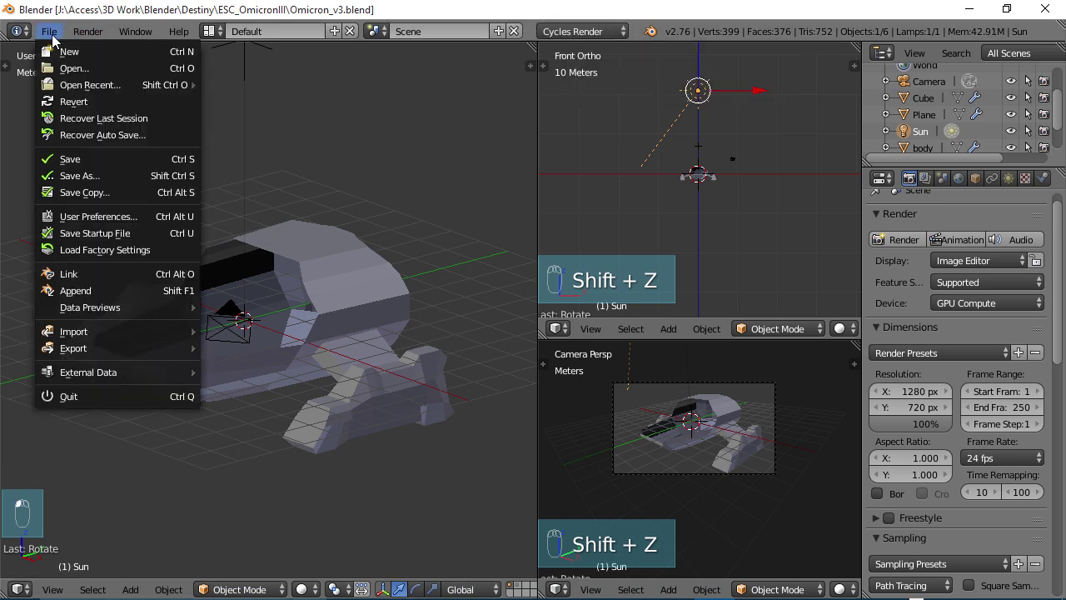
pyautogui.click(93, 217)
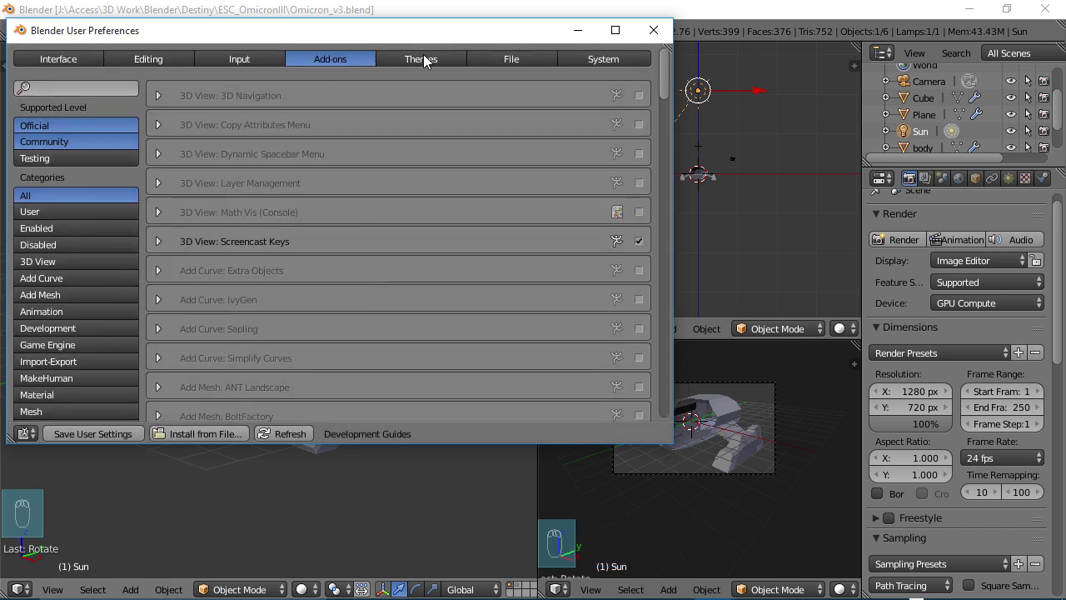
pyautogui.click(598, 57)
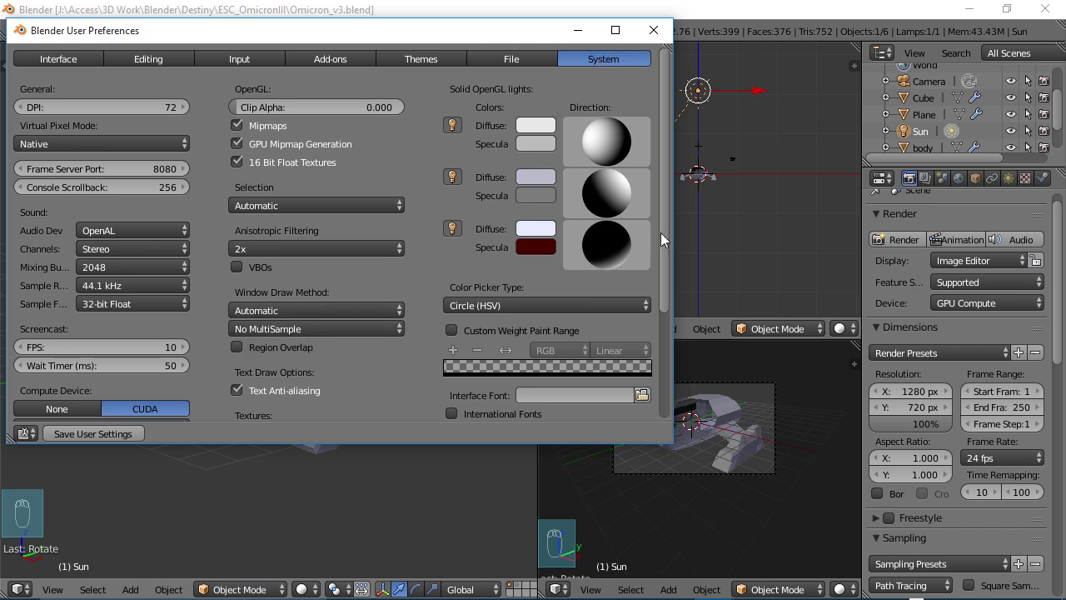
pyautogui.moveTo(661, 232); pyautogui.dragTo(640, 312)
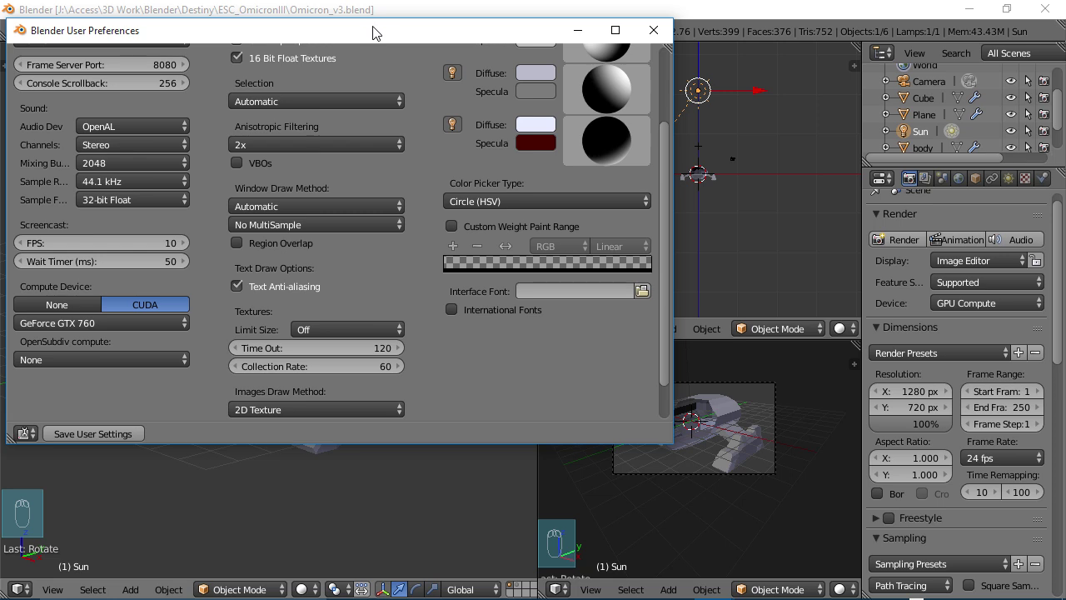
pyautogui.moveTo(370, 33); pyautogui.dragTo(382, 63)
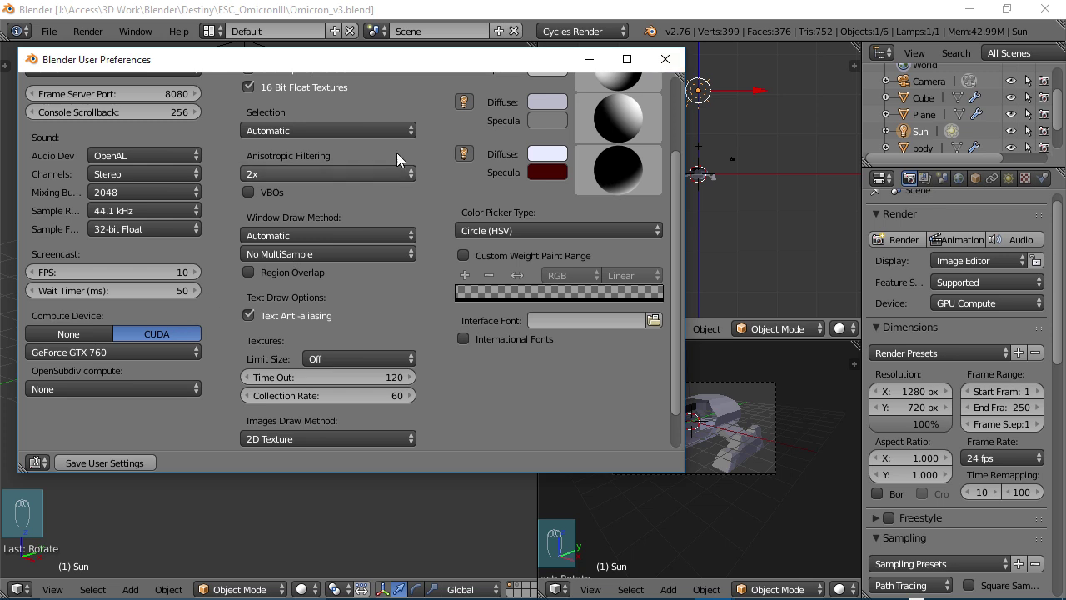
pyautogui.click(665, 60)
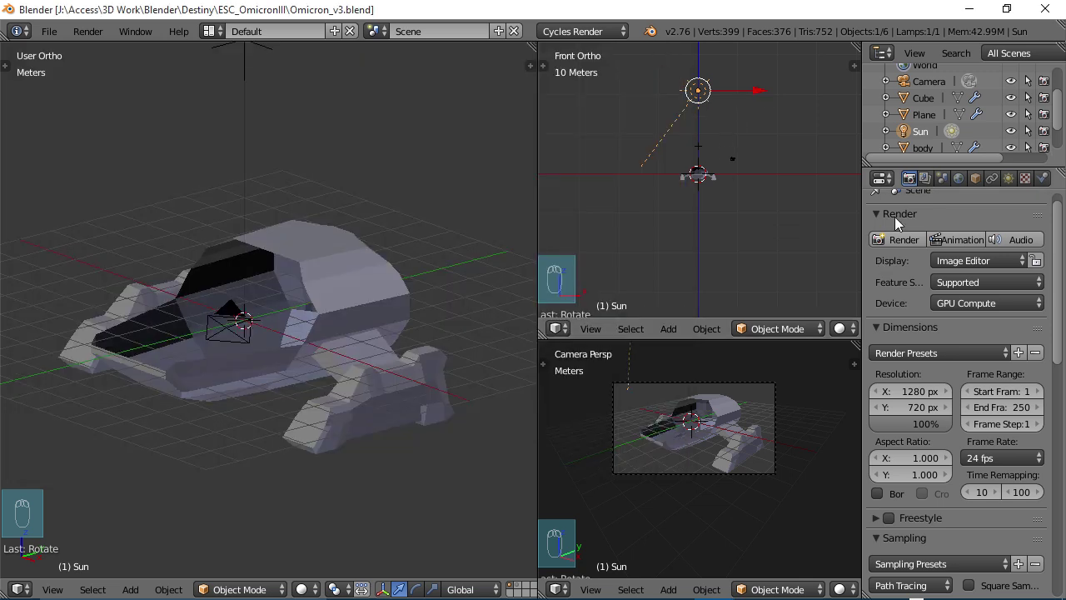
# Set the scene's render device to GPU Compute.
pyautogui.scroll(2, 1054, 263)
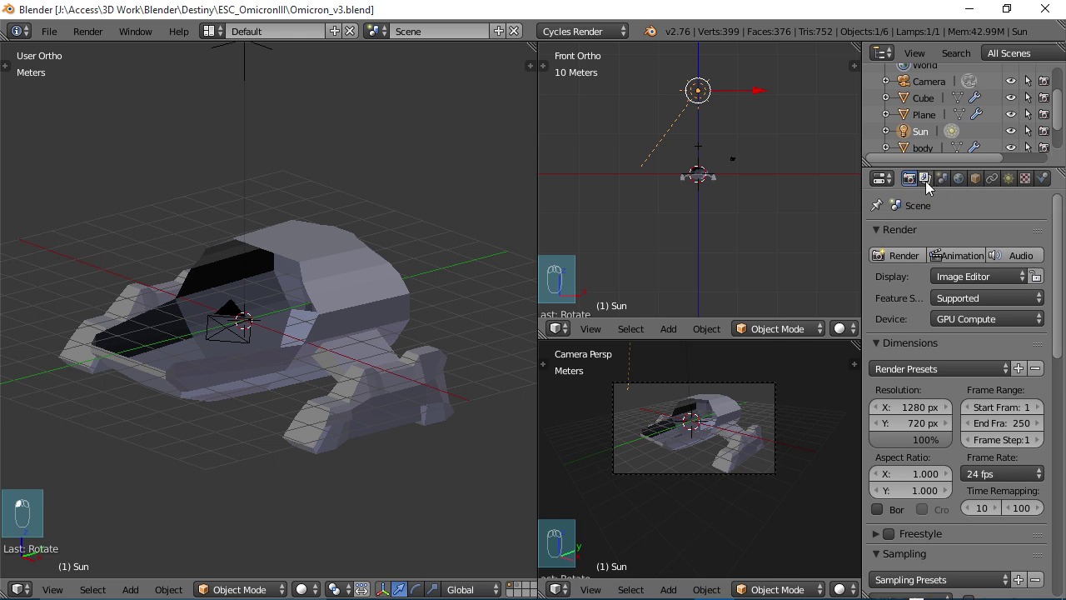
pyautogui.click(1022, 319)
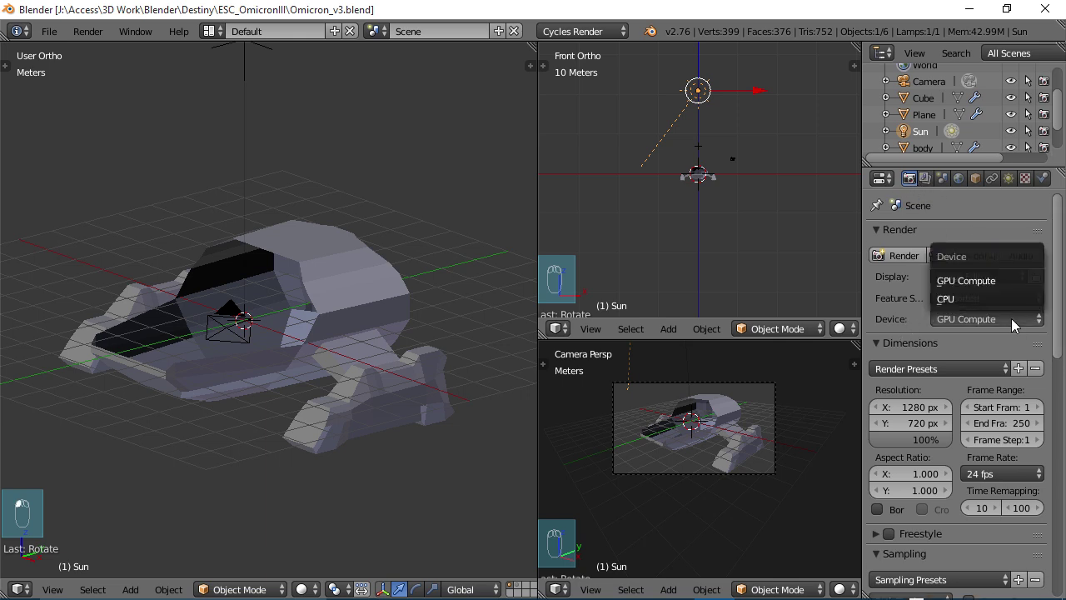
pyautogui.click(964, 280)
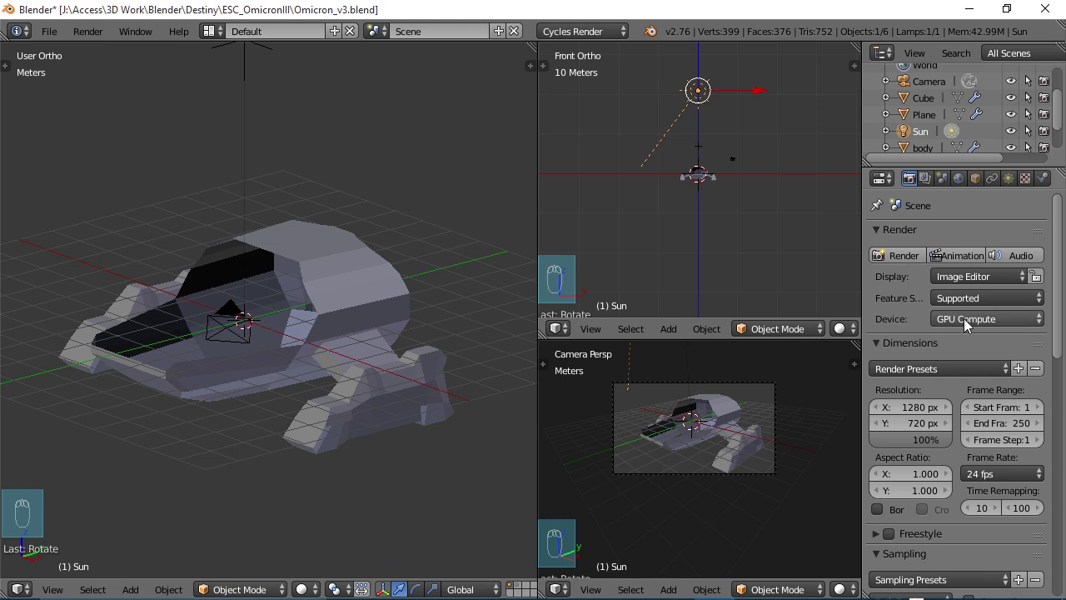
# Save the file over the existing version and render the camera view as a still image.
pyautogui.hotkey('ctrl', 's')
pyautogui.click(241, 368)
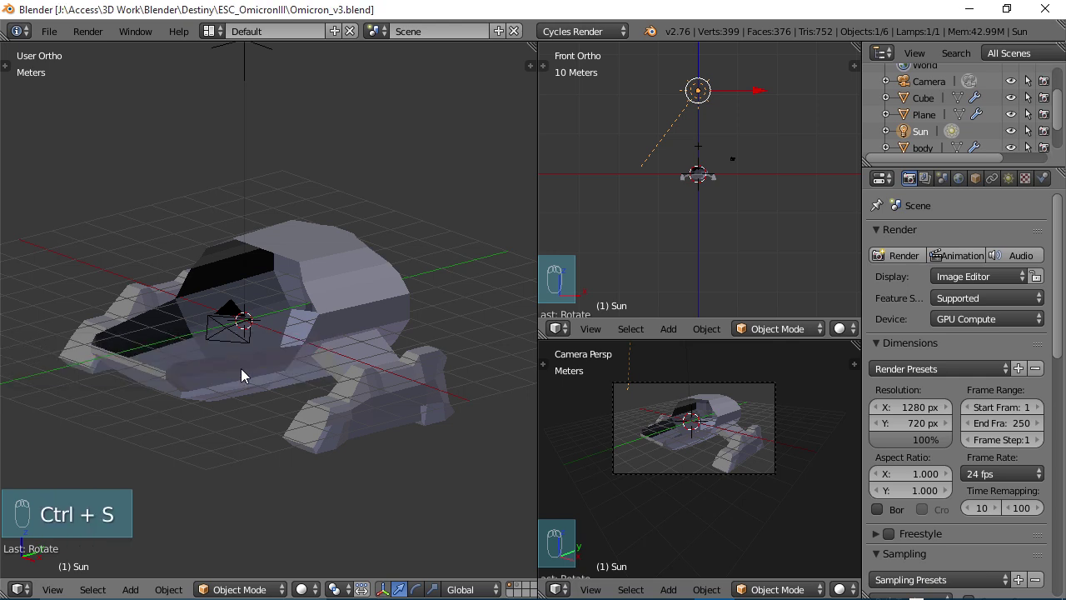
pyautogui.press('F12')
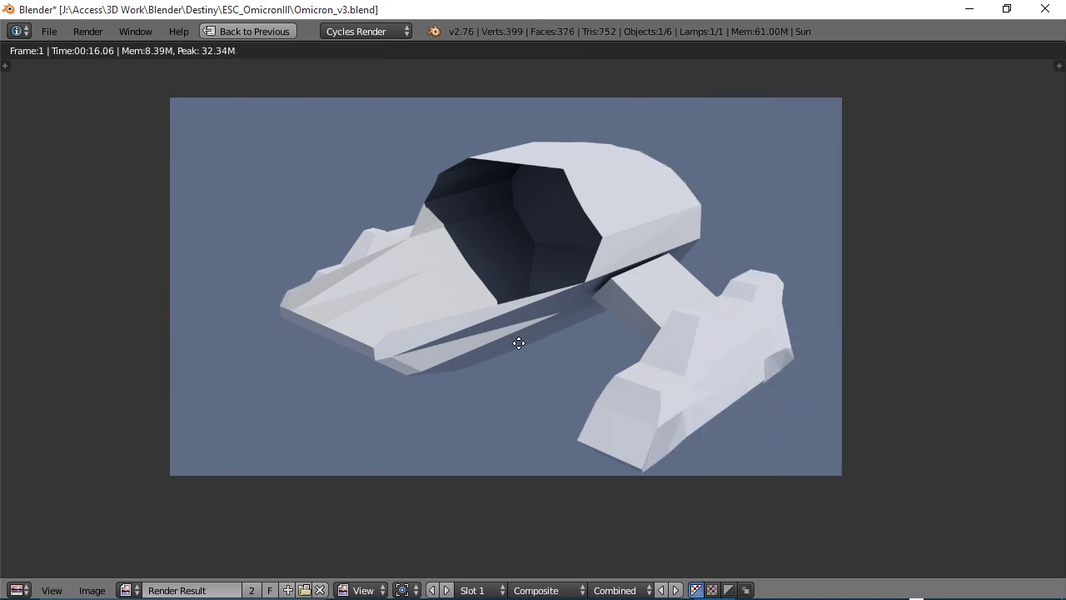
# Open the save-as-image dialog for the finished render and go to the screenshots folder.
pyautogui.keyDown('shift'); pyautogui.scroll(1, 524, 356); pyautogui.keyUp('shift')
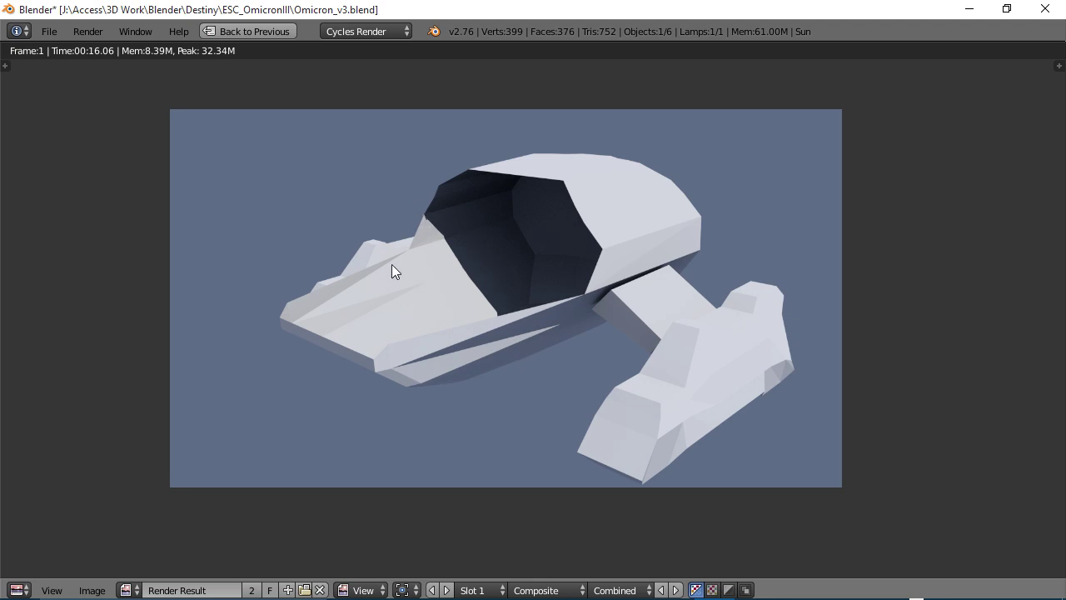
pyautogui.moveTo(412, 249); pyautogui.dragTo(424, 252, button='middle')
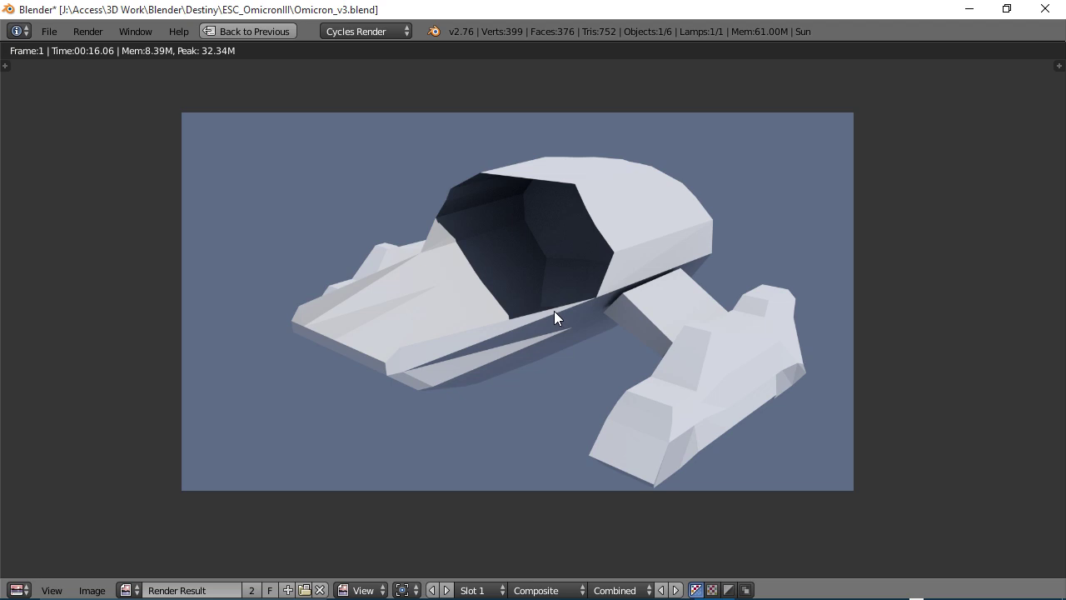
pyautogui.moveTo(554, 311); pyautogui.dragTo(526, 285, button='middle')
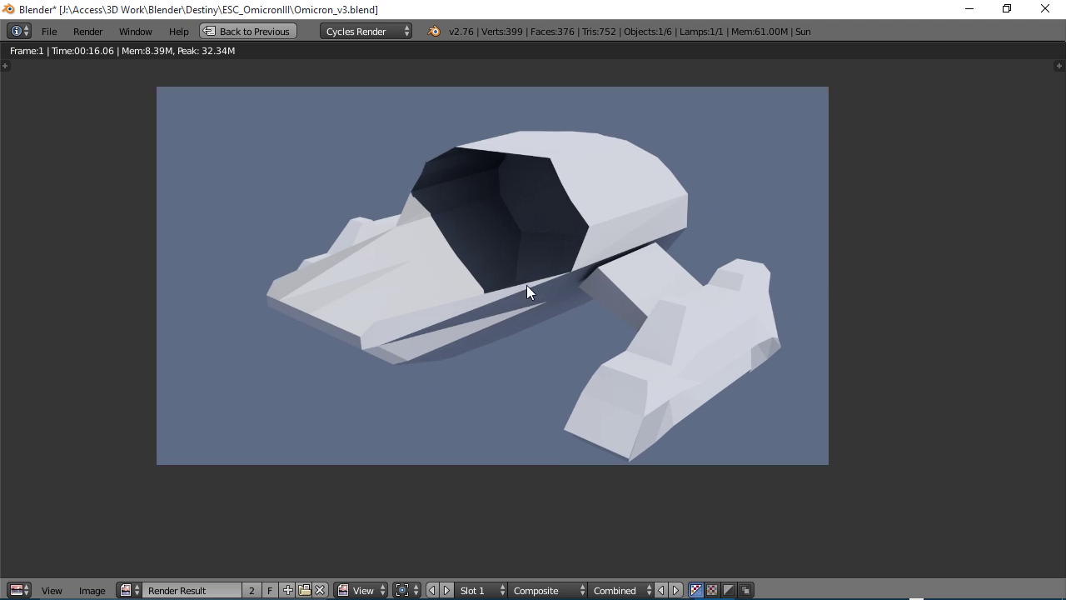
pyautogui.click(92, 590)
pyautogui.click(139, 486)
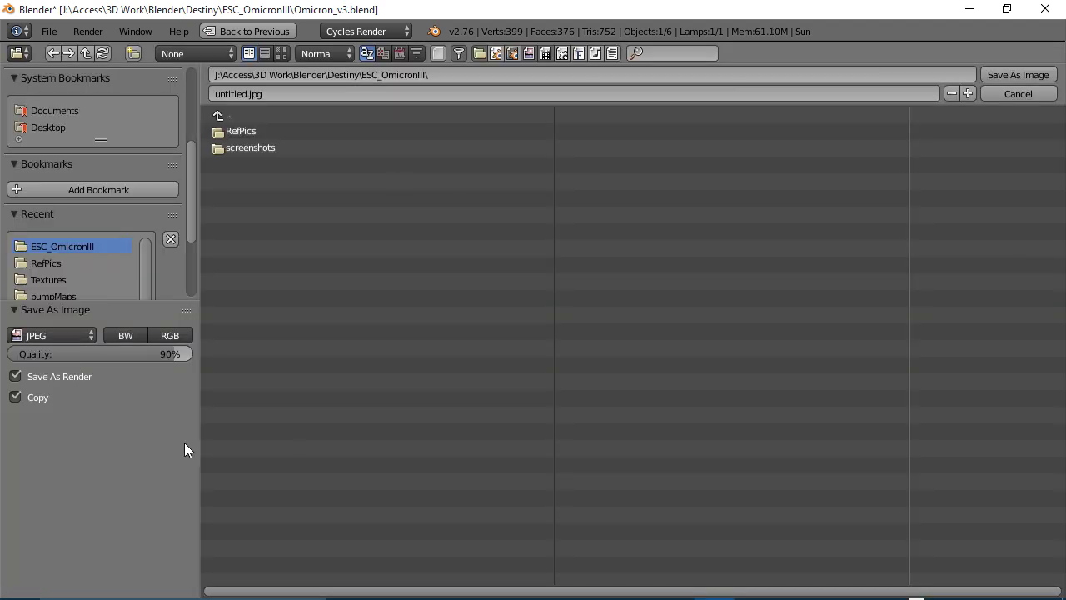
pyautogui.click(250, 147)
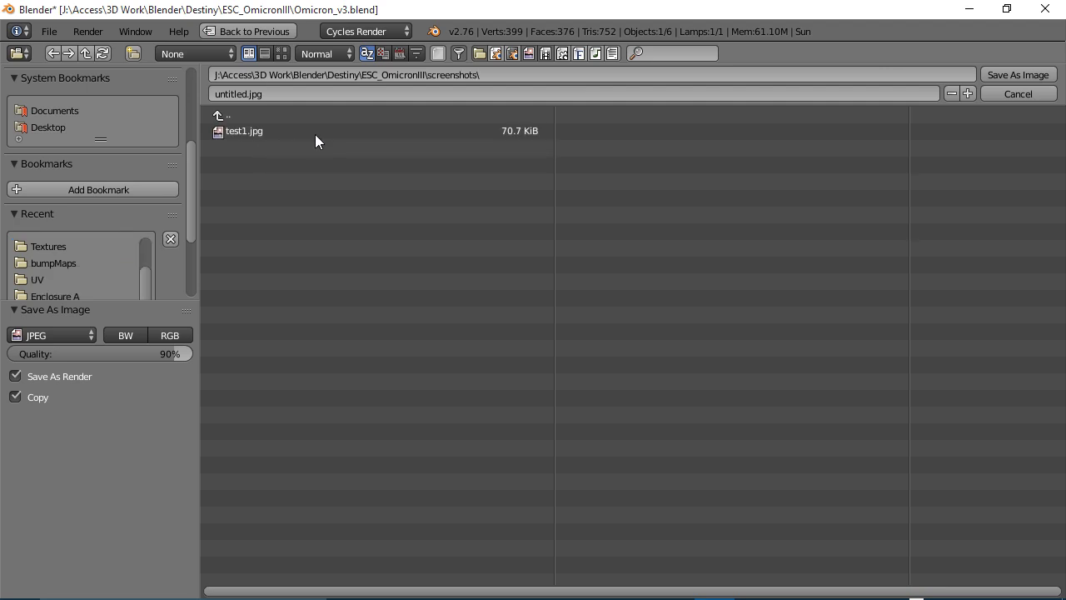
# Name the render image OmicronIII_v3, save it, and return to the 3D views.
pyautogui.click(239, 93)
pyautogui.moveTo(243, 93); pyautogui.dragTo(196, 92)
pyautogui.press('BackSpace')
pyautogui.write('OmicronIII_v3')
pyautogui.press('Return')
pyautogui.click(1009, 73)
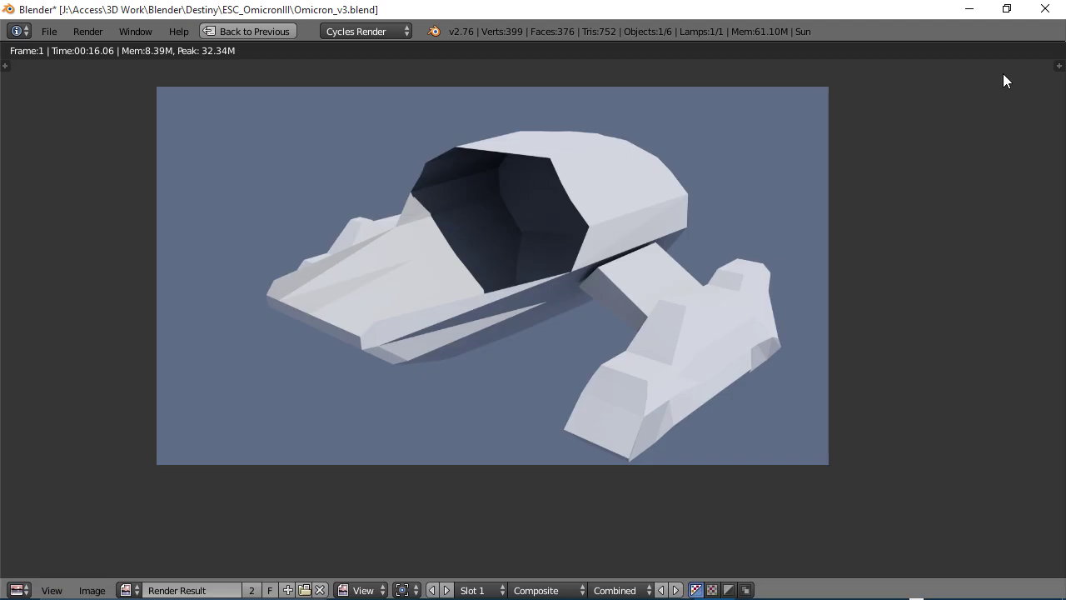
pyautogui.press('Escape')
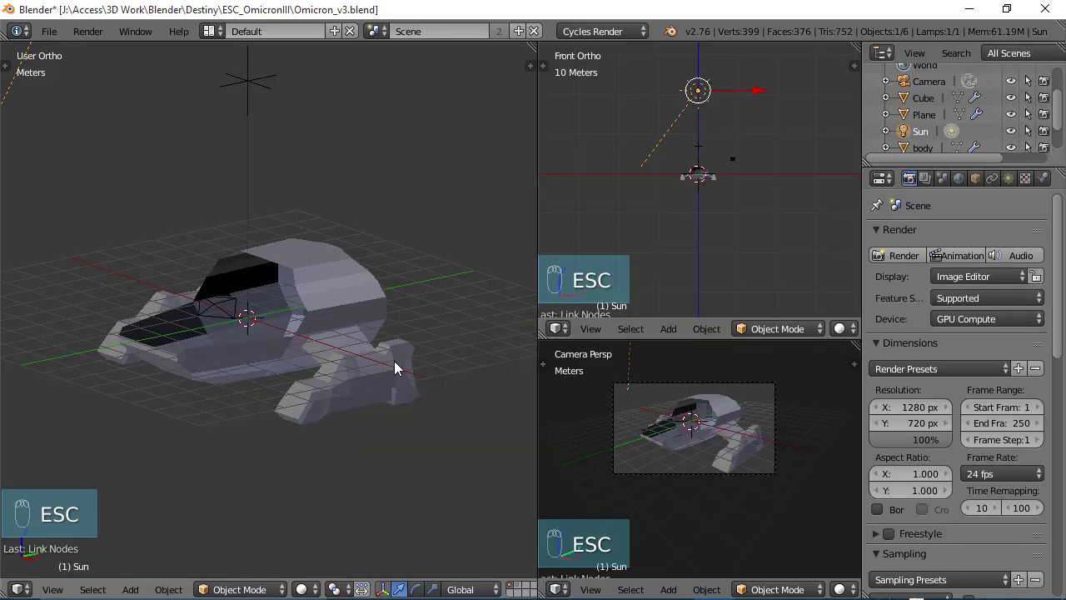
# Select the camera and examine its placement relative to the spacecraft from several angles.
pyautogui.moveTo(275, 356); pyautogui.dragTo(280, 380, button='middle')
pyautogui.scroll(2, 317, 343)
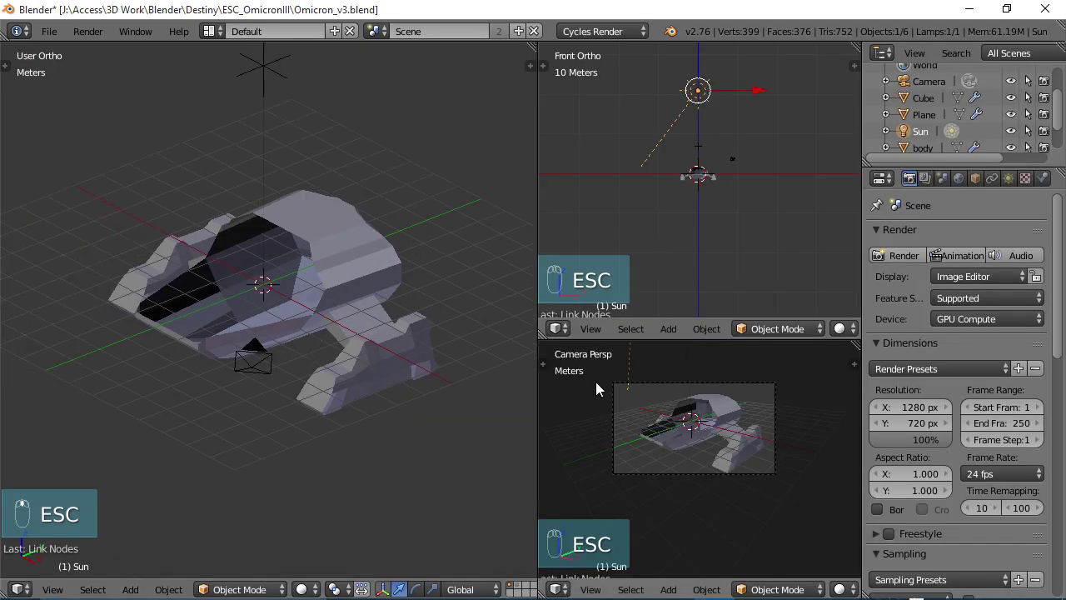
pyautogui.rightClick(708, 382)
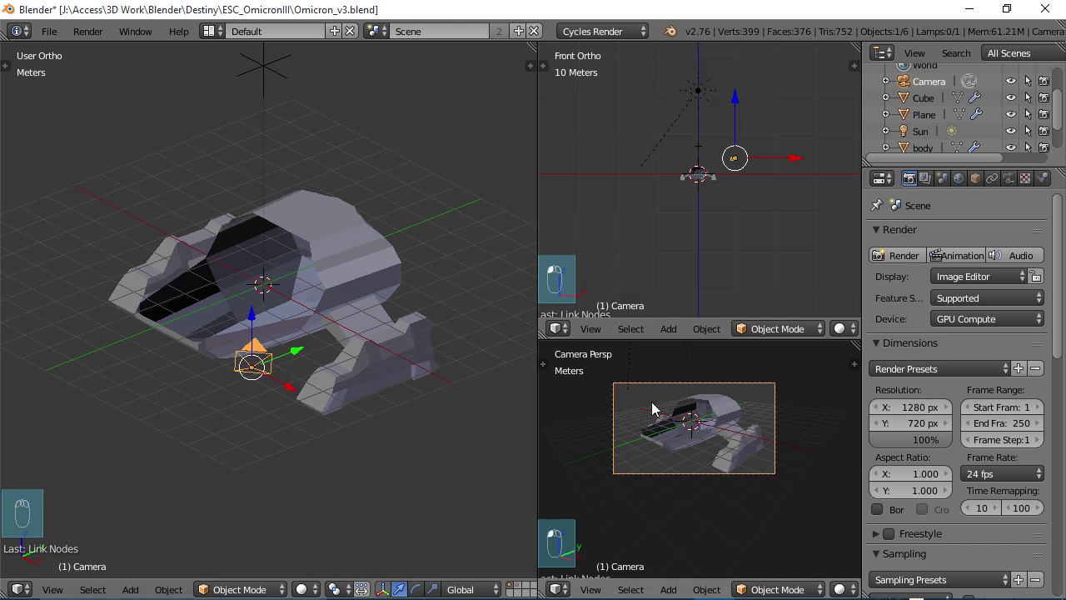
pyautogui.moveTo(409, 380); pyautogui.dragTo(276, 347, button='middle')
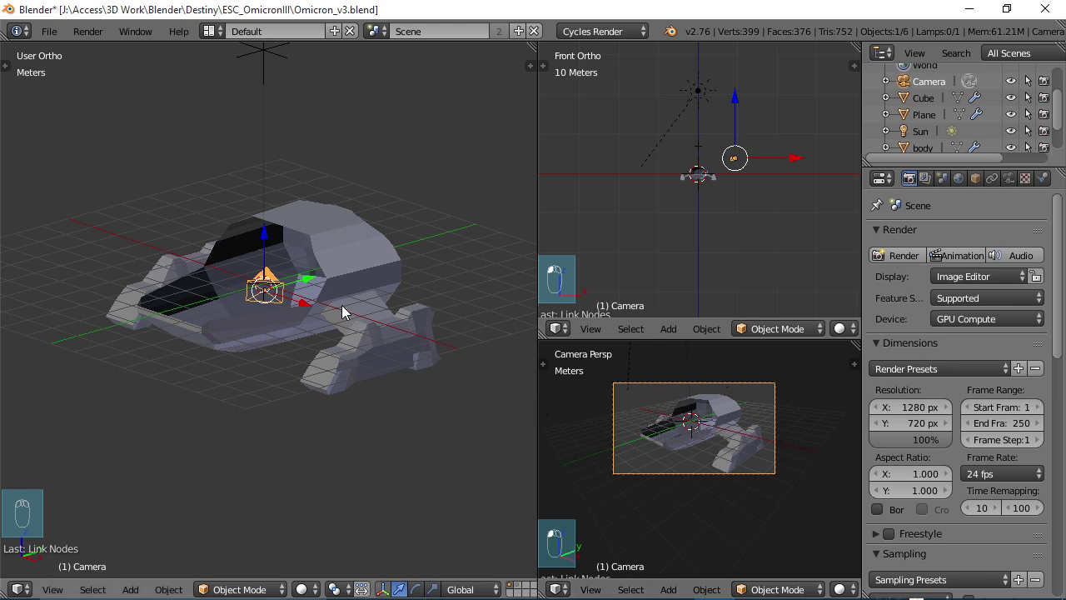
pyautogui.moveTo(364, 273); pyautogui.dragTo(305, 292, button='middle')
# Examine the body mesh and the thrusters mesh in Edit Mode, ending in Object Mode with the thrusters selected.
pyautogui.rightClick(354, 265)
pyautogui.press('Tab')
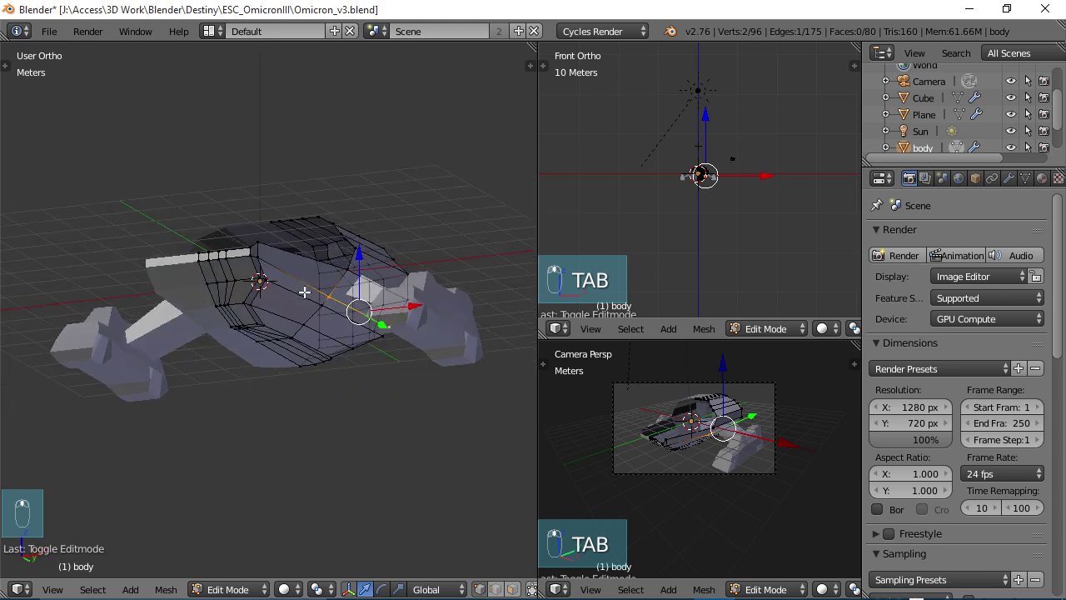
pyautogui.press('Tab')
pyautogui.rightClick(435, 322)
pyautogui.press('Tab')
pyautogui.press('Tab')
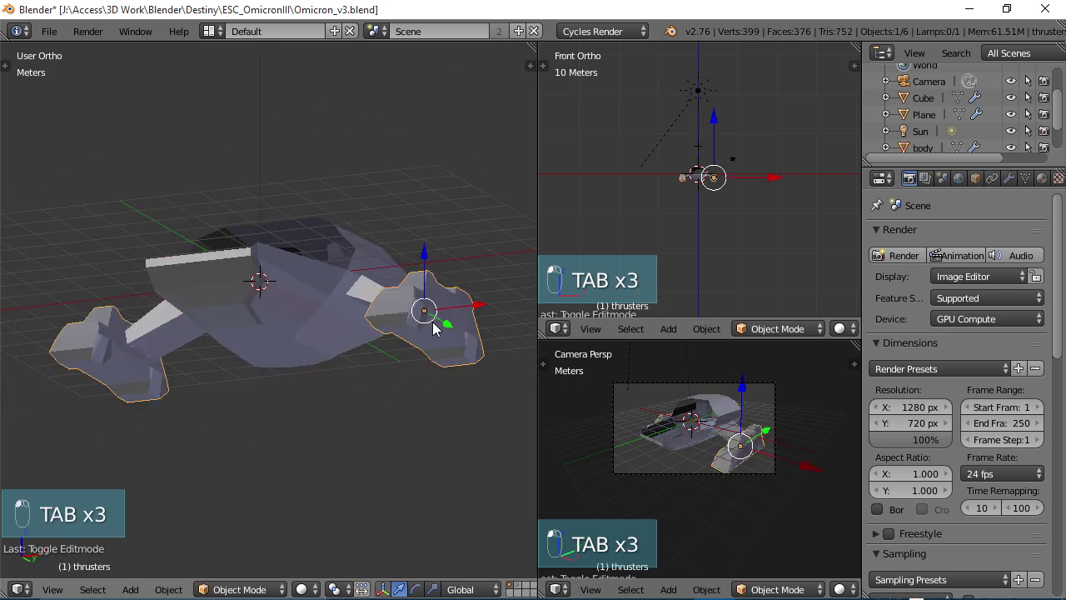
pyautogui.moveTo(380, 318); pyautogui.dragTo(337, 360, button='middle')
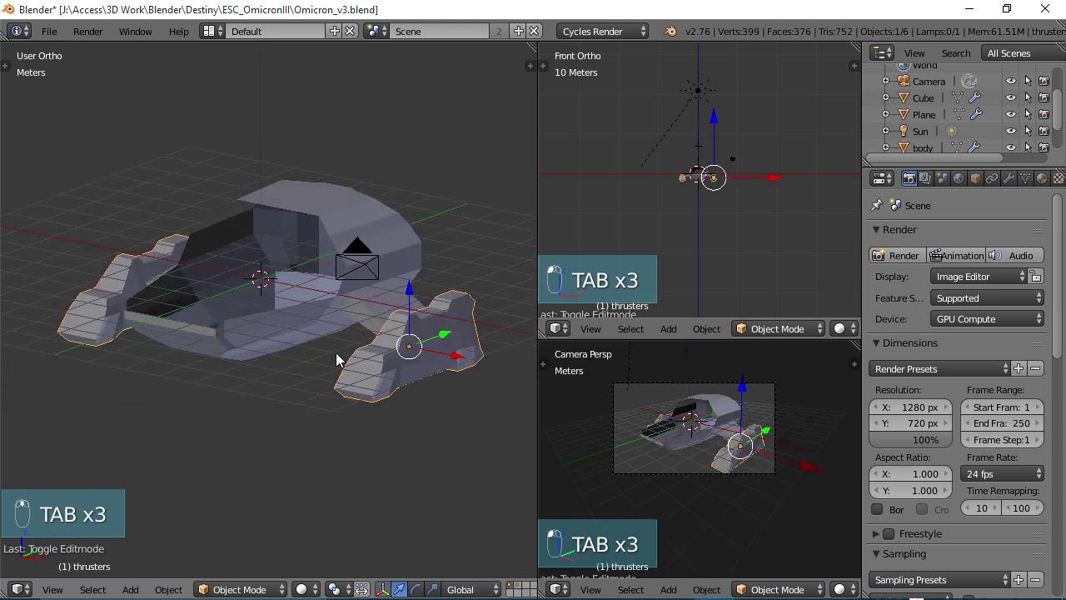